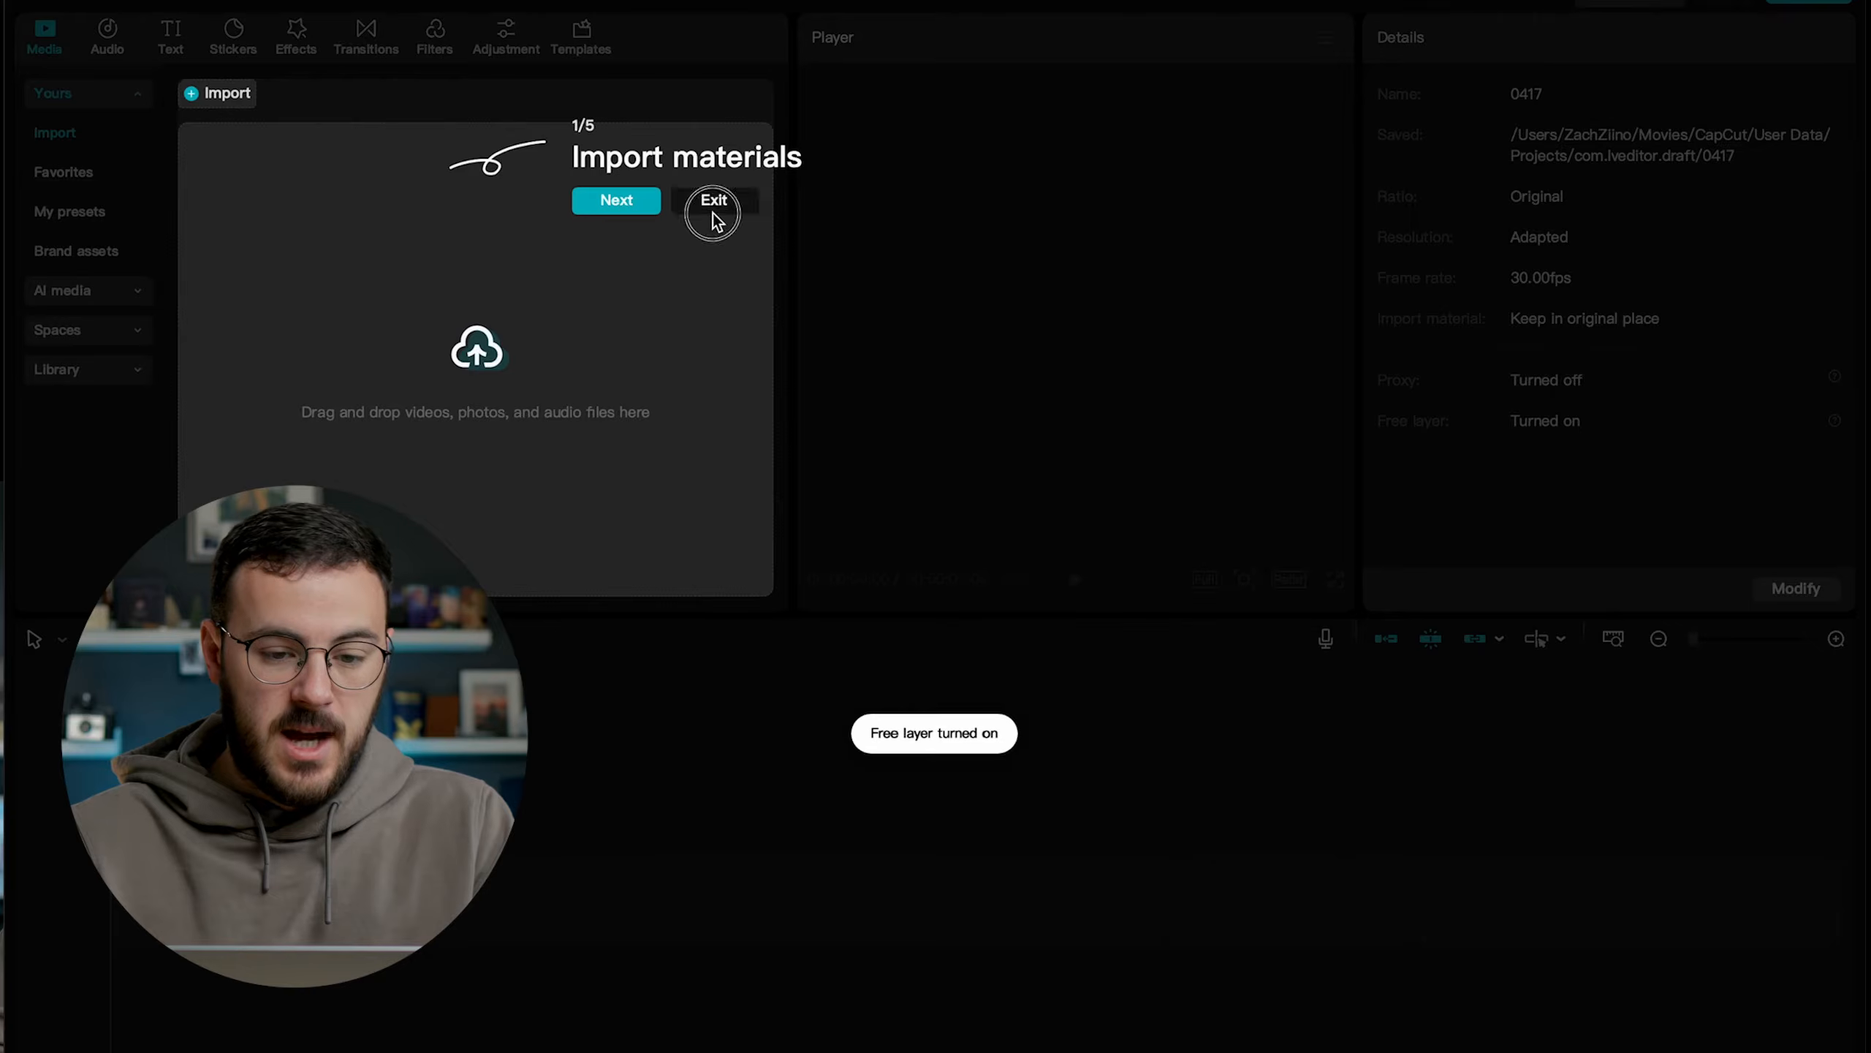
Dismiss the introductory guide and import the FX3 footage folder from the Youtube drive's Release folder.
left_click(441, 76)
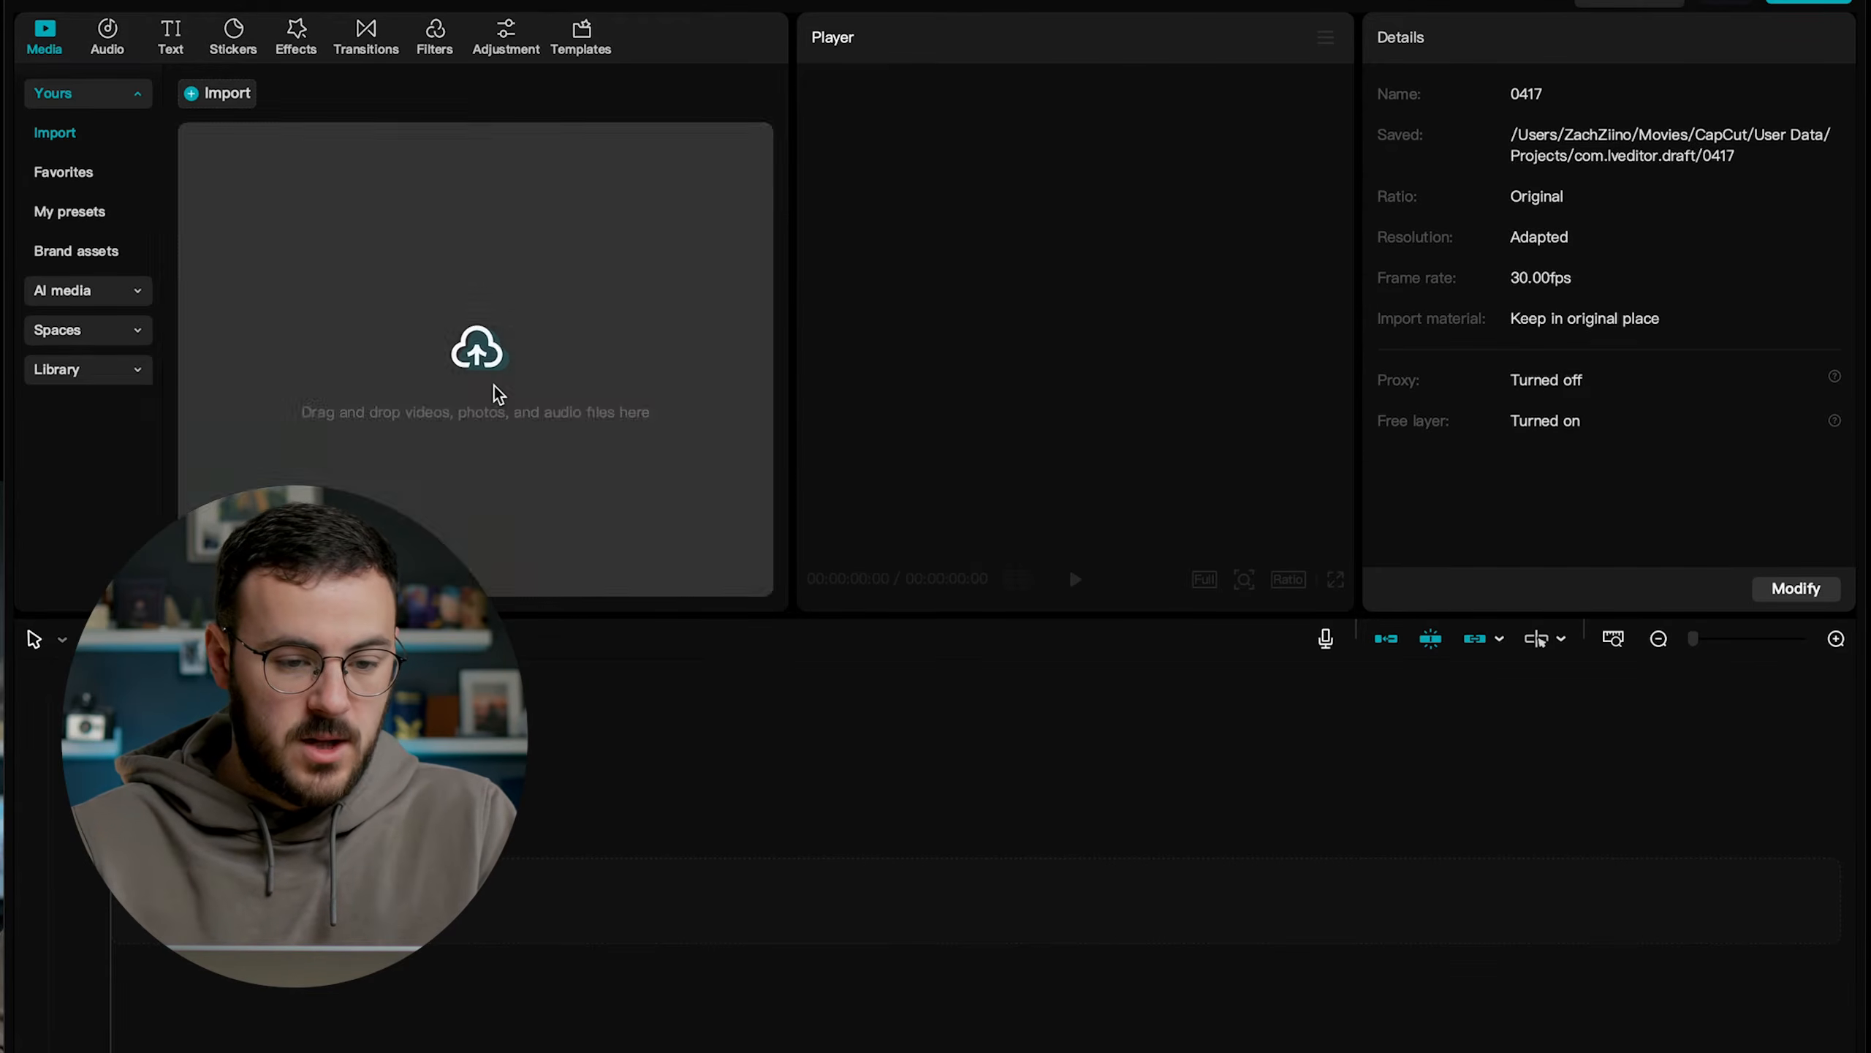
left_click(495, 386)
scroll(1023, 485, "left", 10)
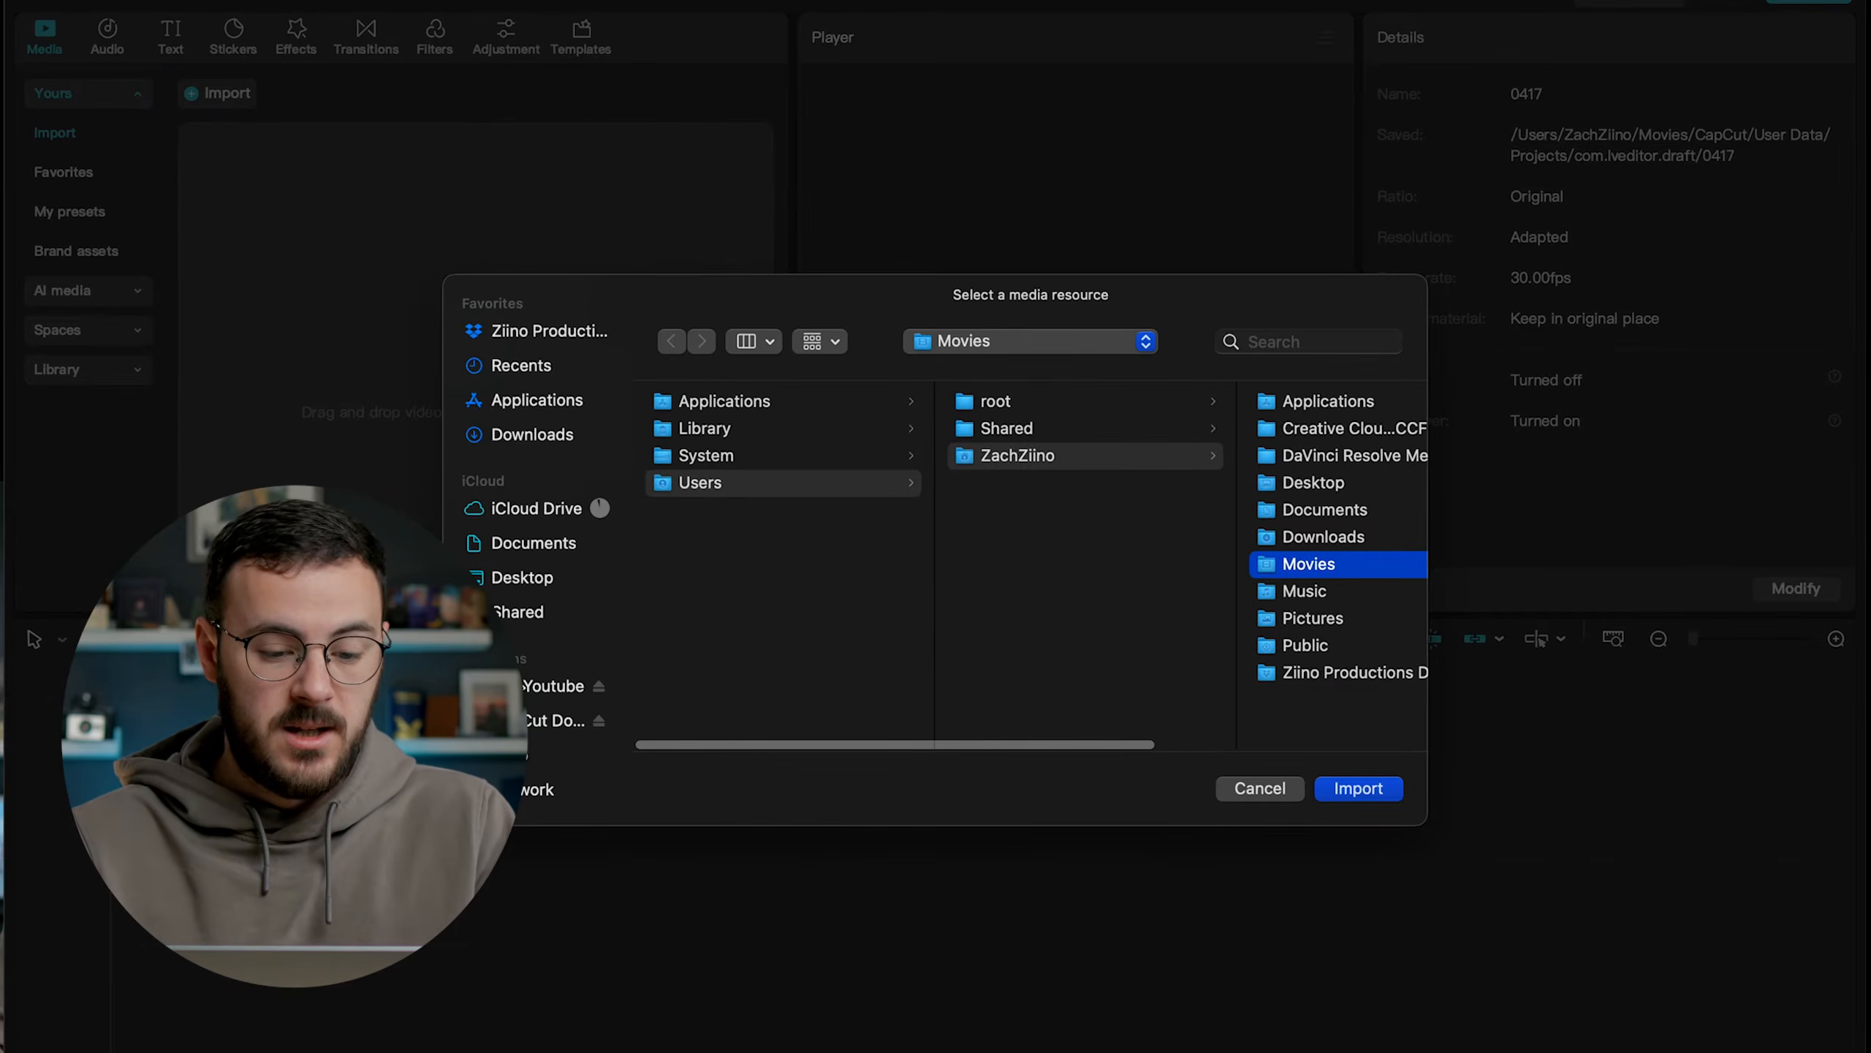
left_click(587, 686)
left_click(766, 402)
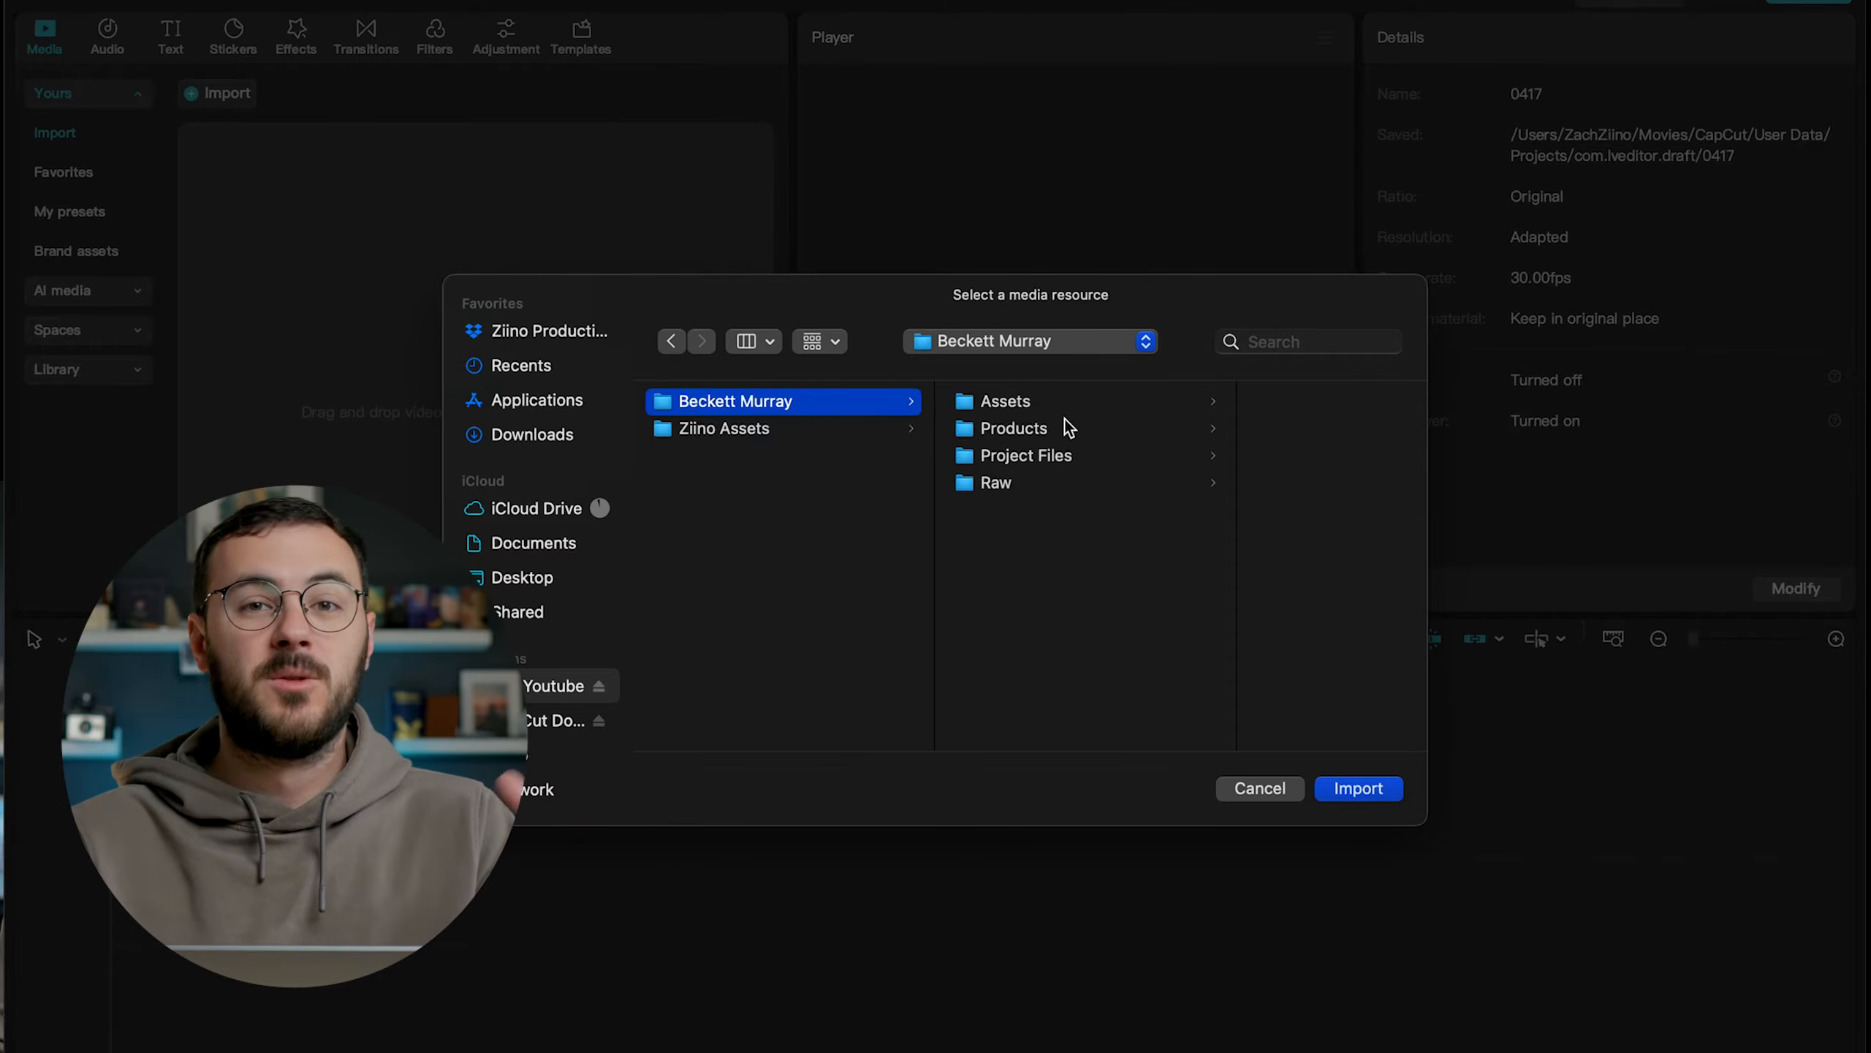
left_click(1023, 430)
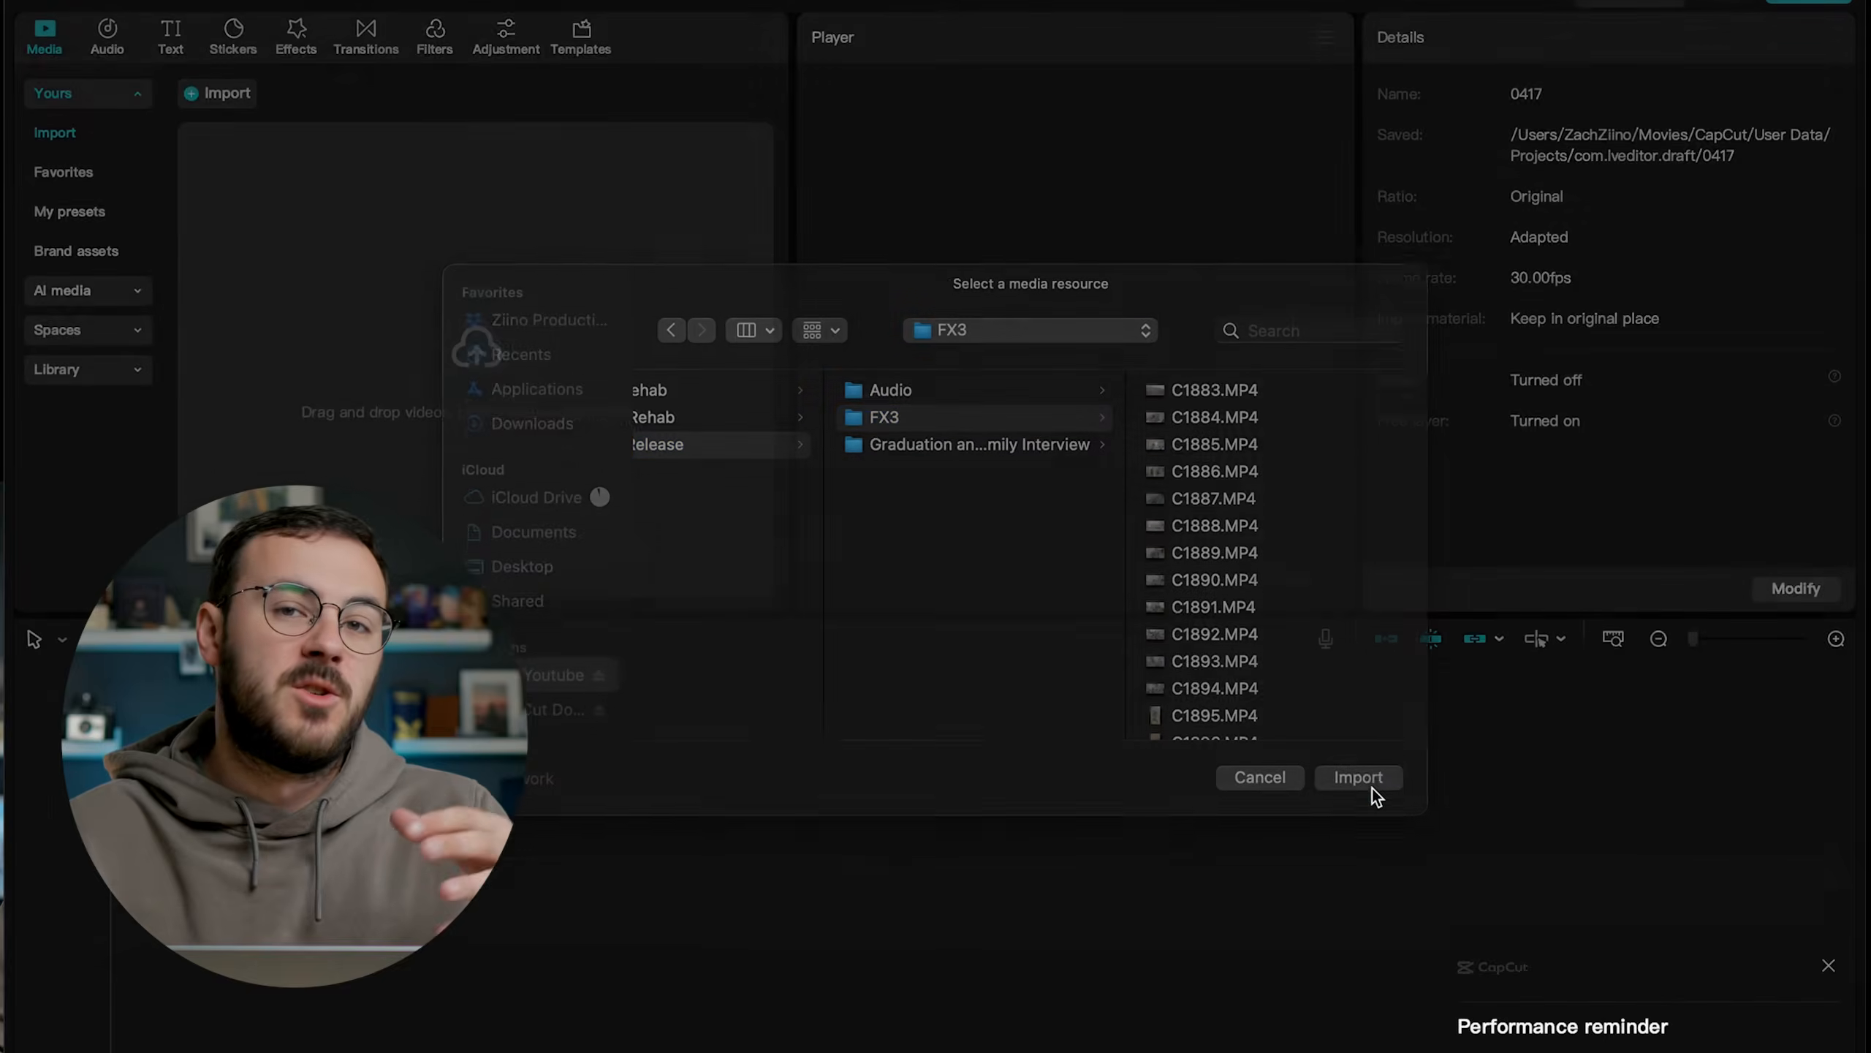
left_click(1371, 787)
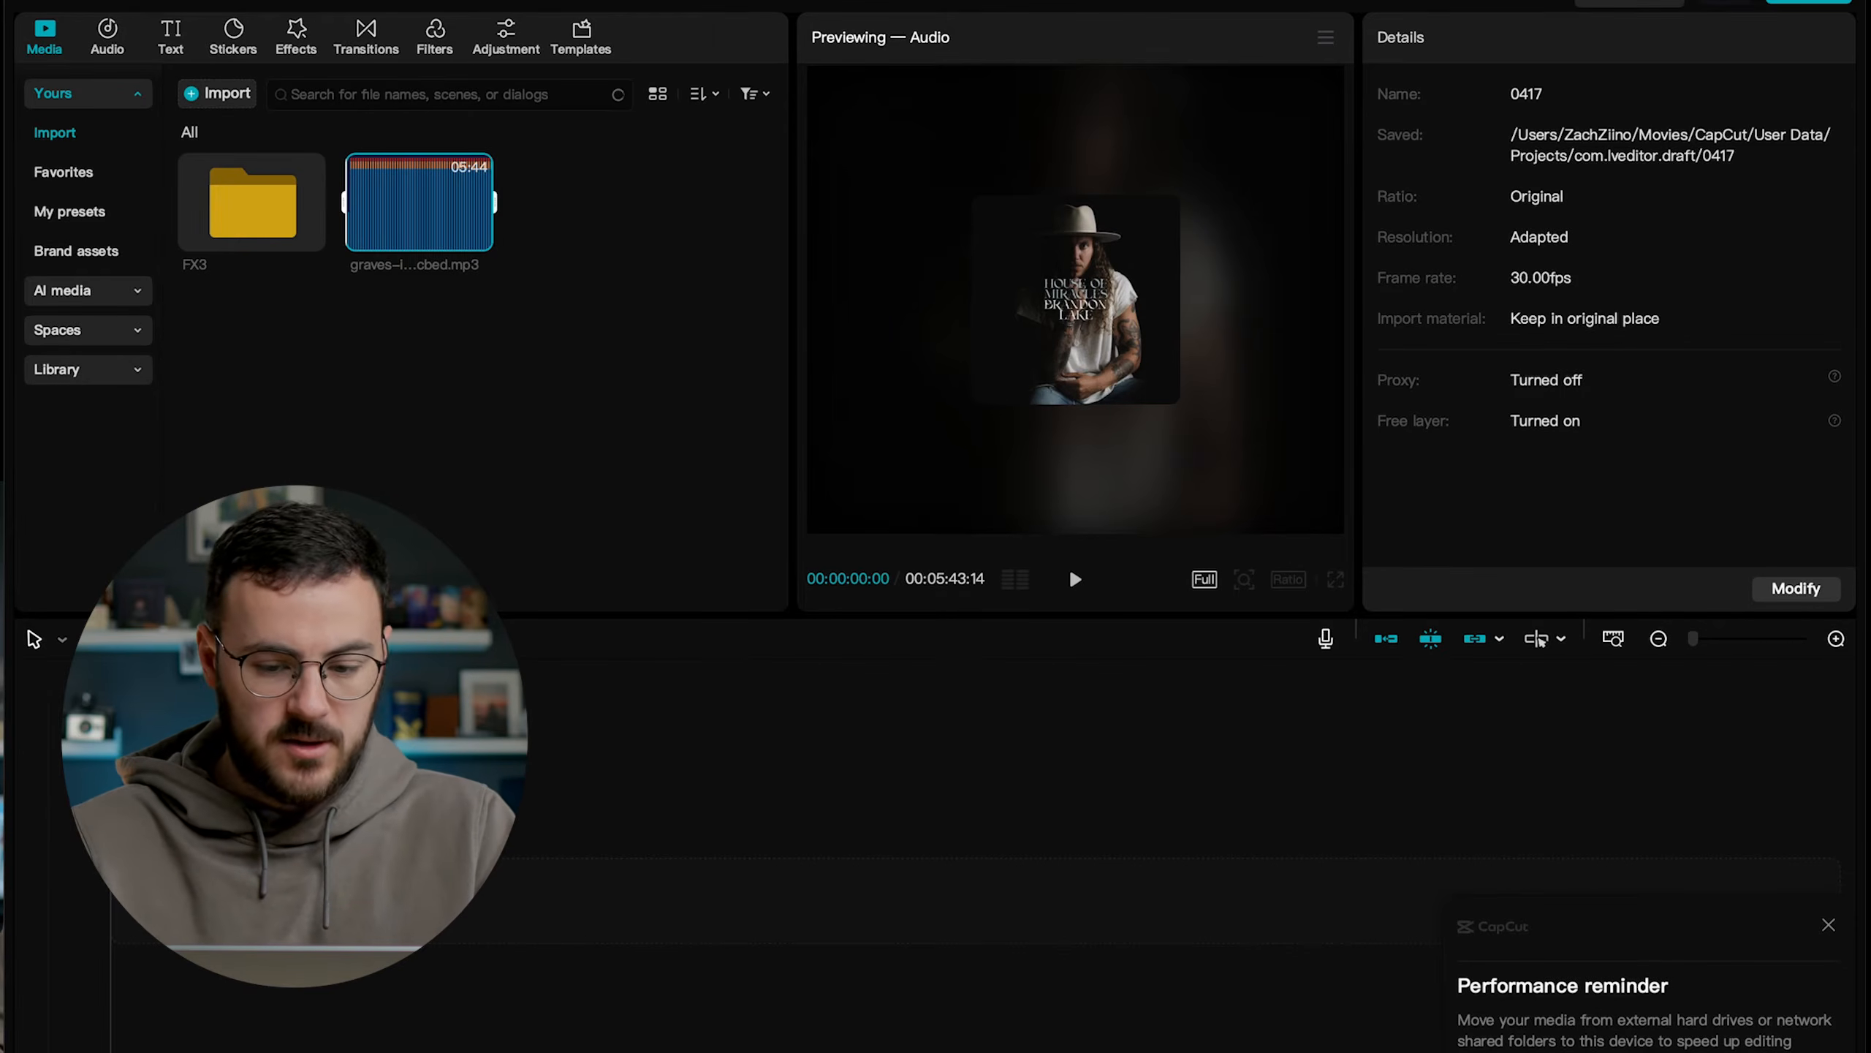
left_click(1829, 928)
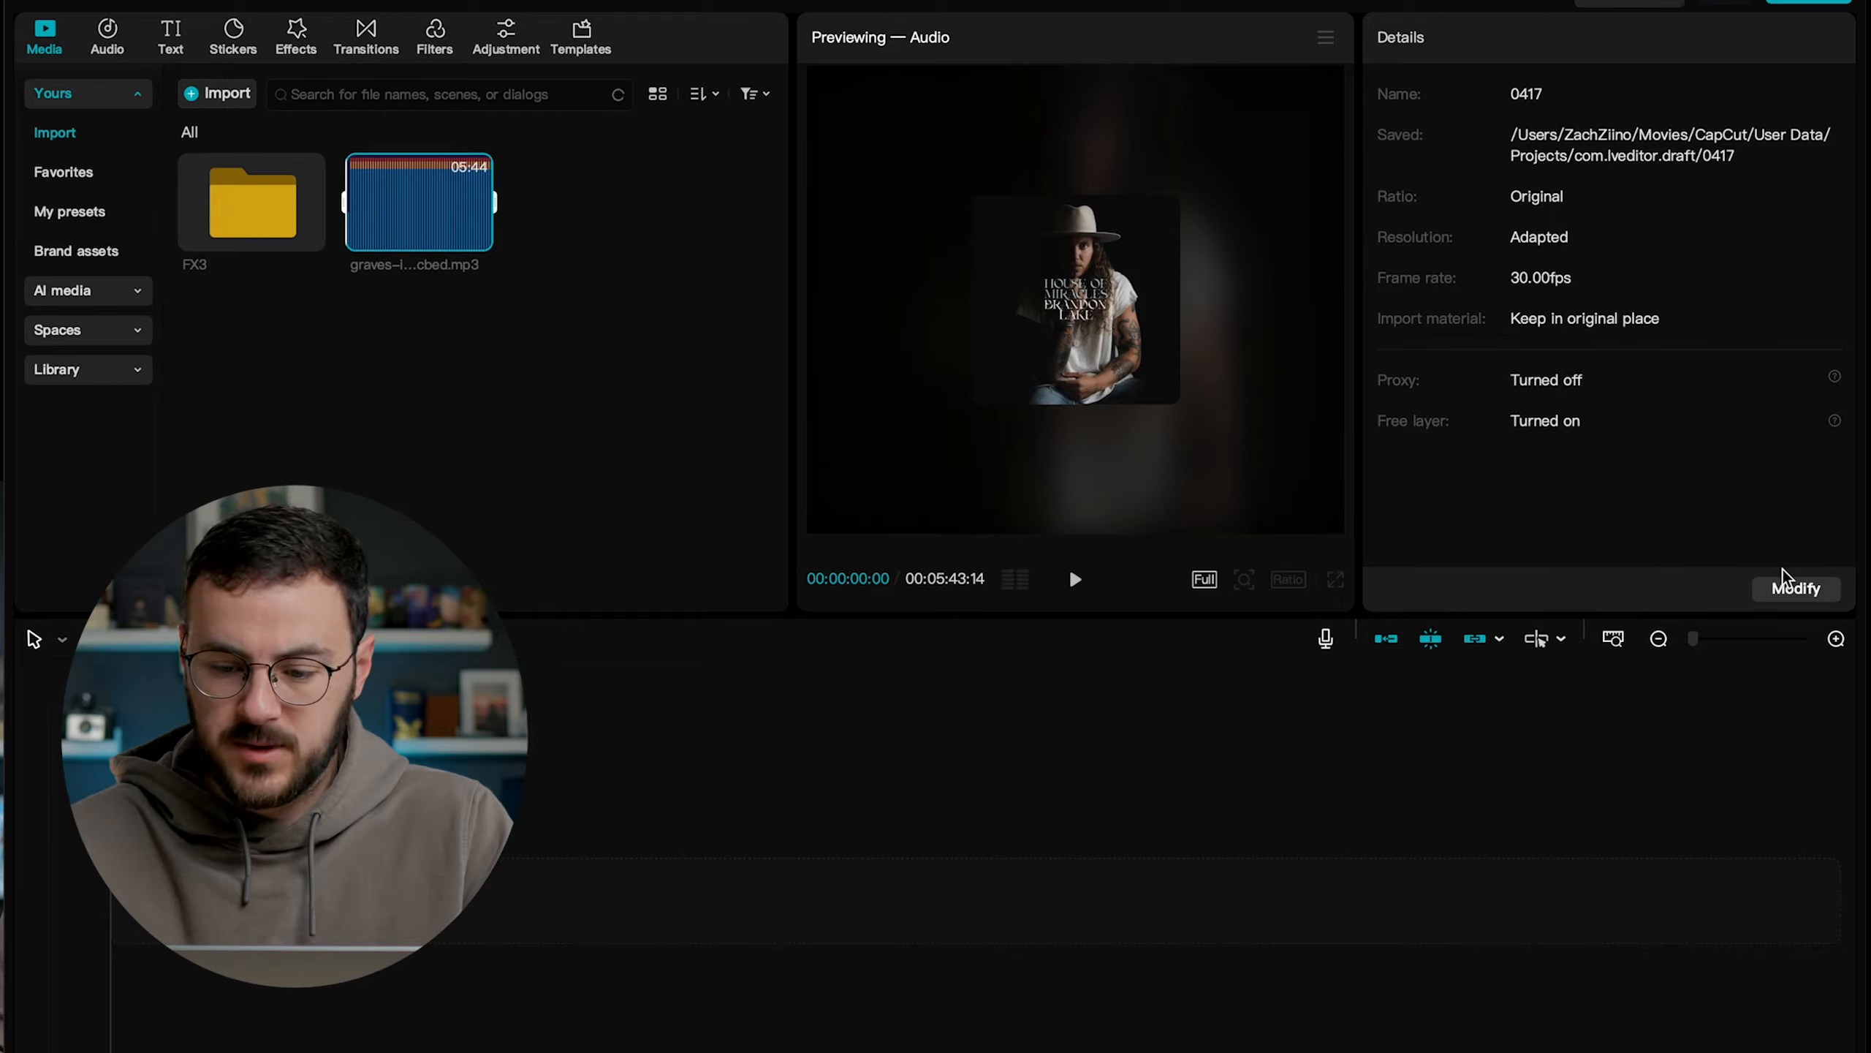
Set the project's frame rate to 24.00 fps and keep Rec. 709 SDR as its color space.
left_click(1791, 594)
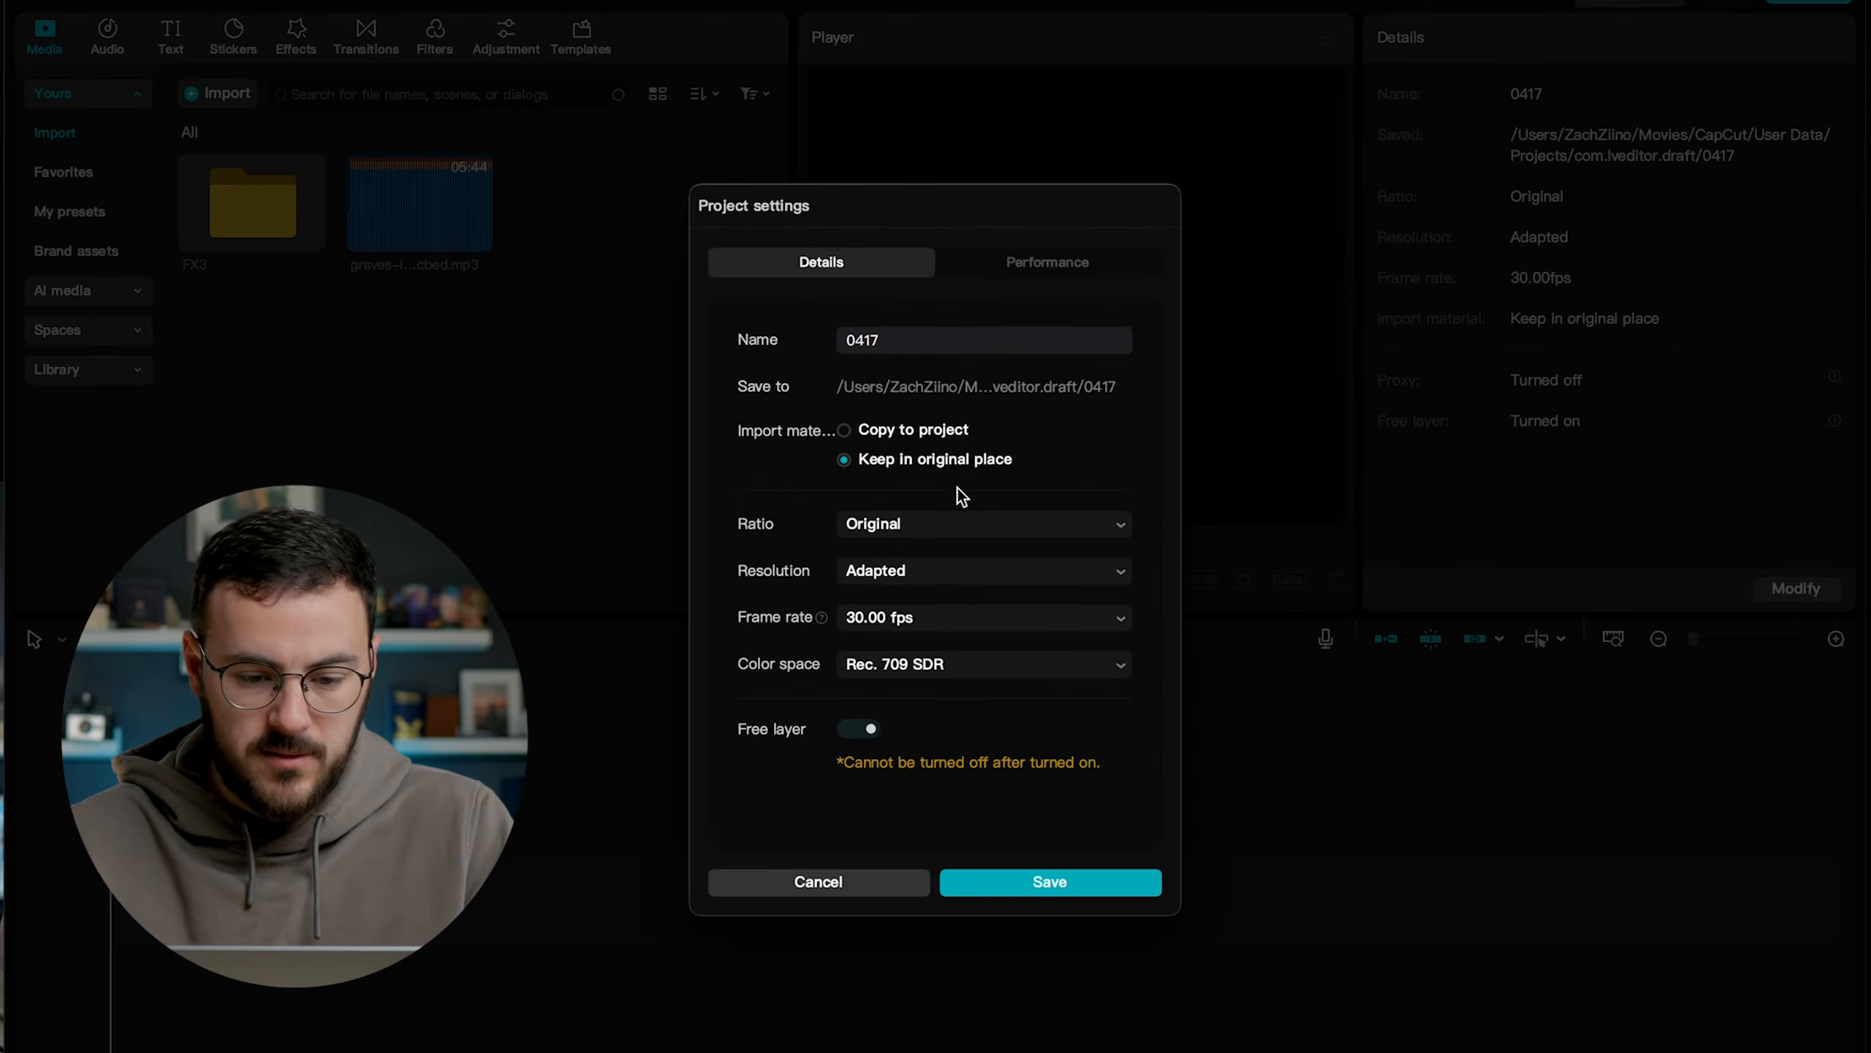
left_click(910, 622)
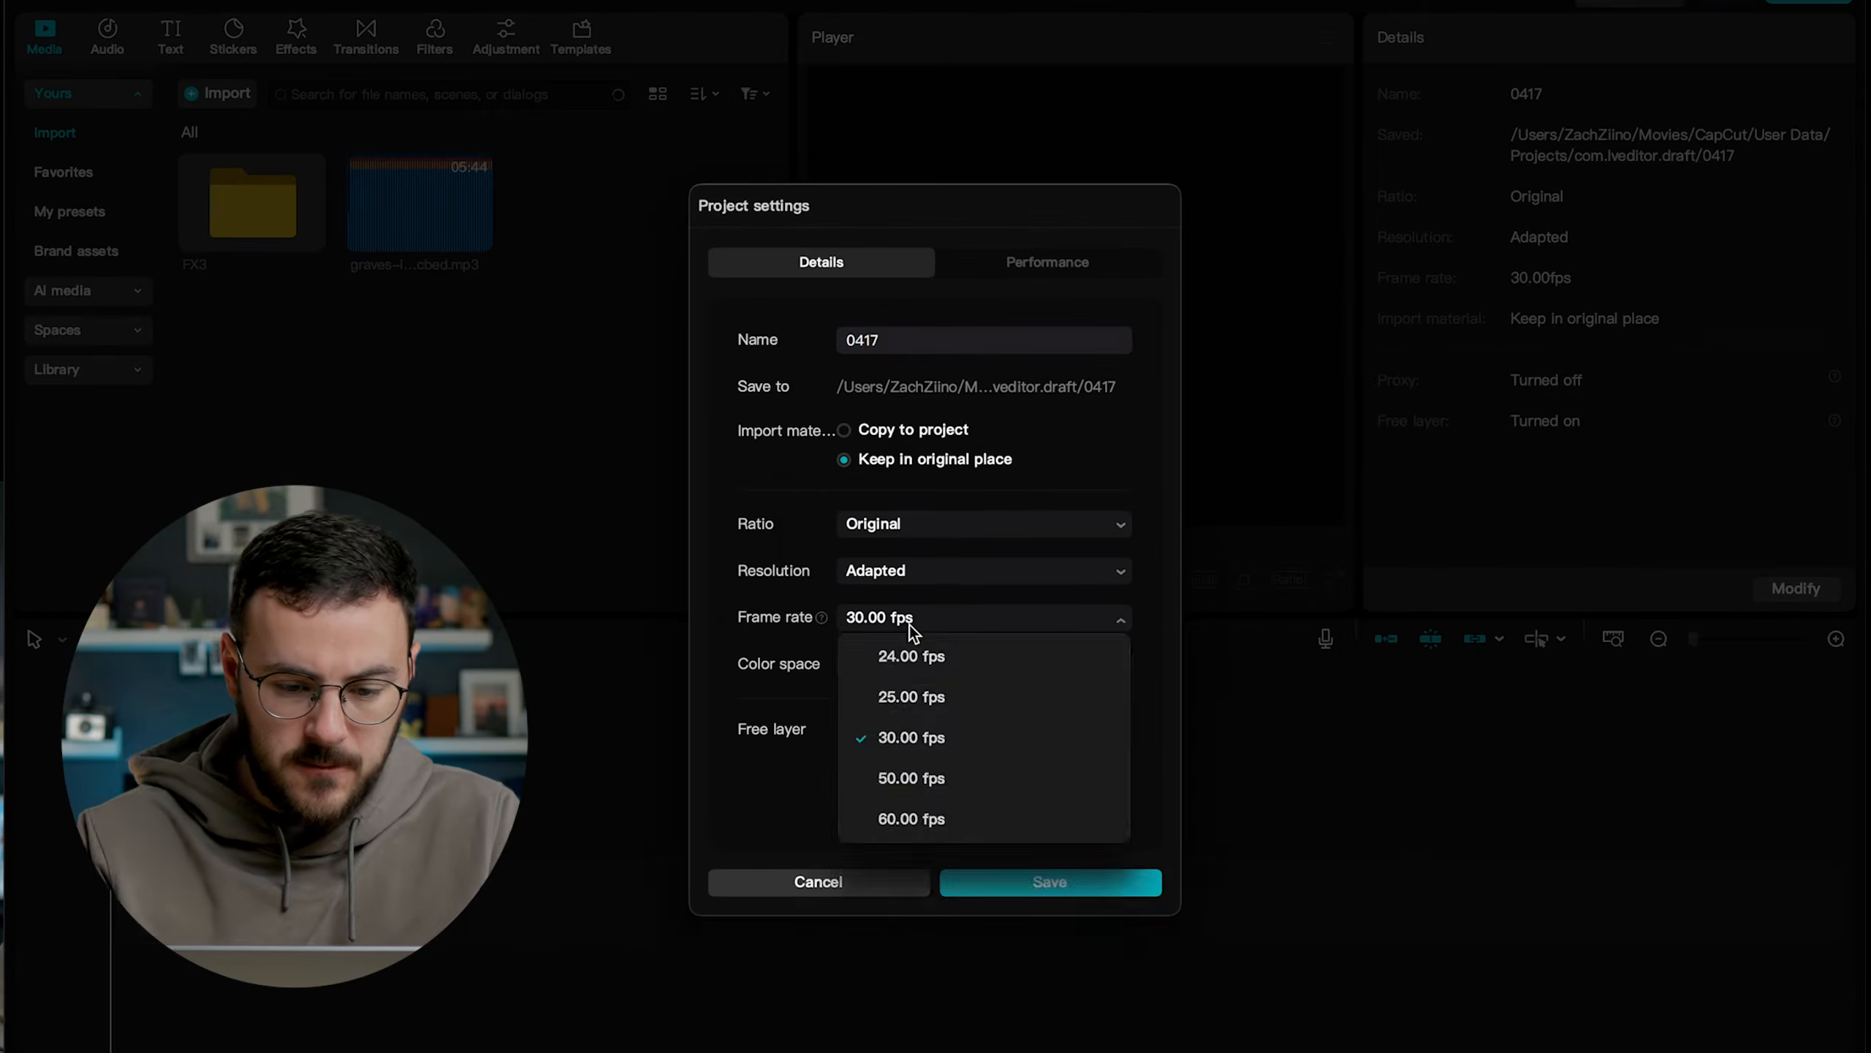
left_click(920, 665)
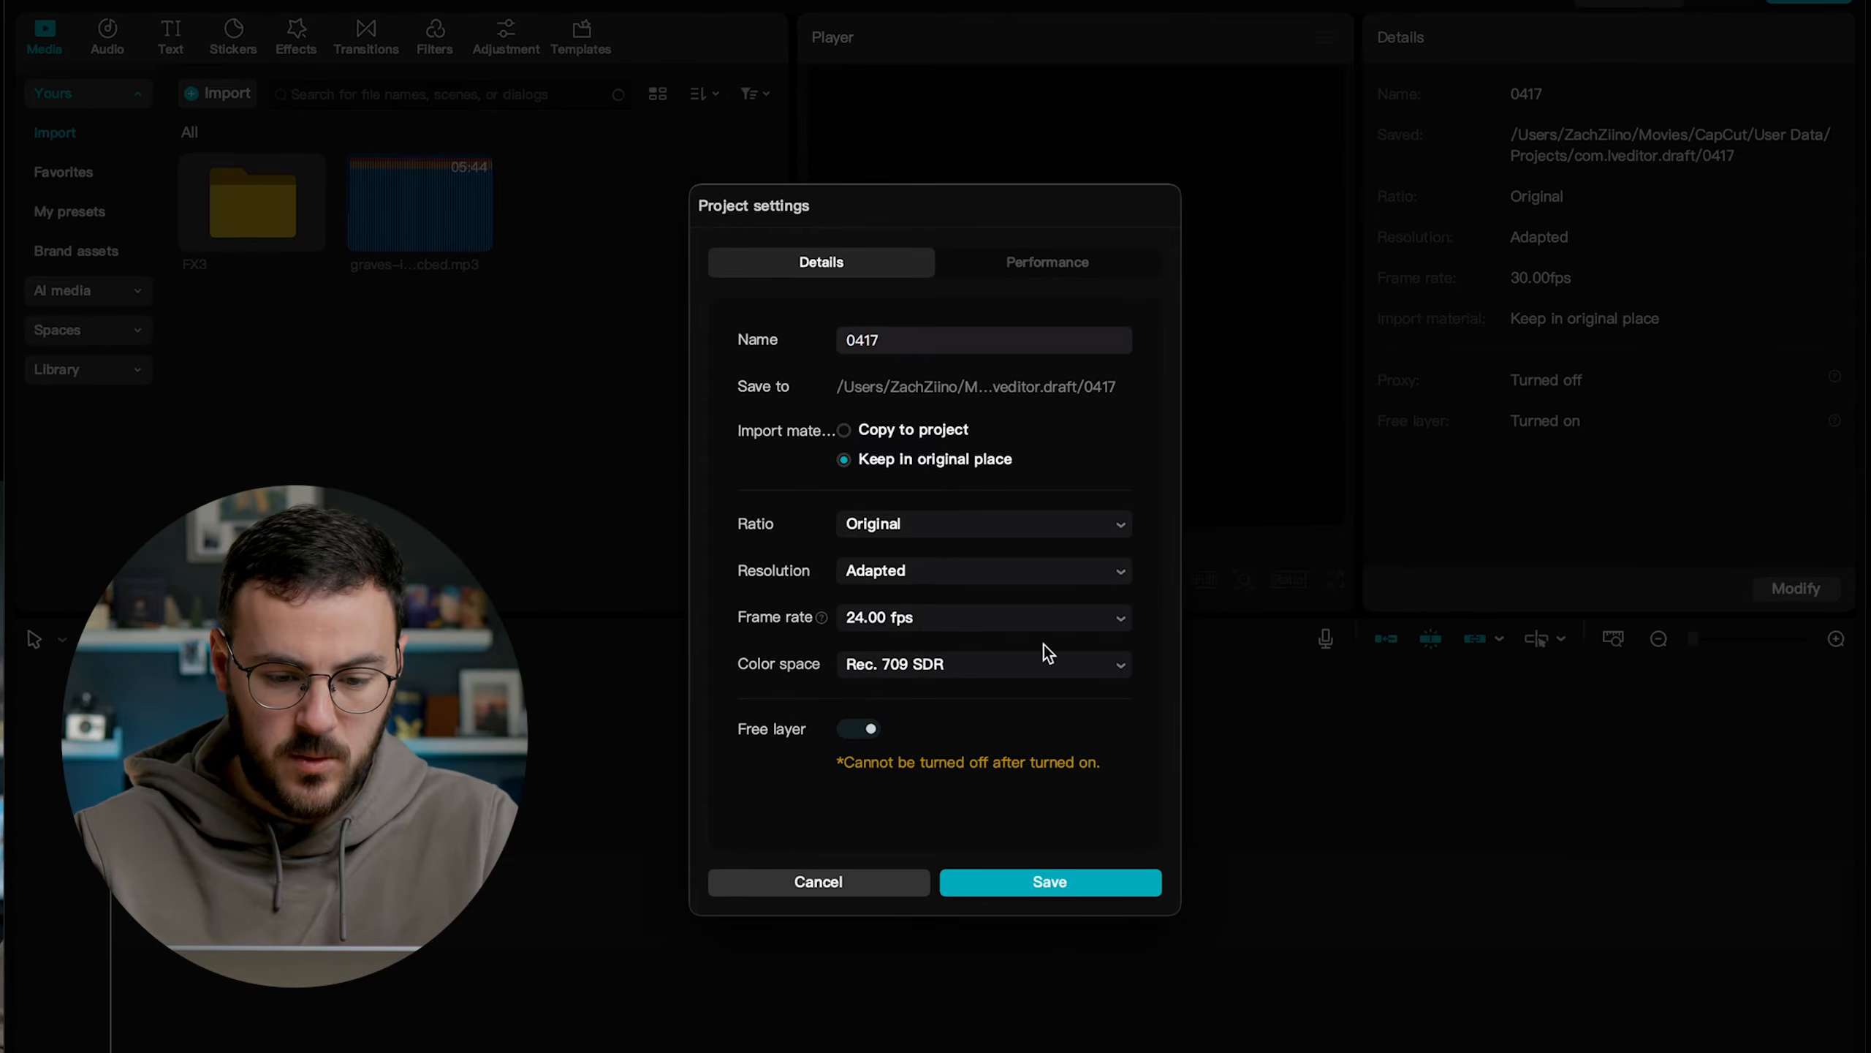
left_click(953, 668)
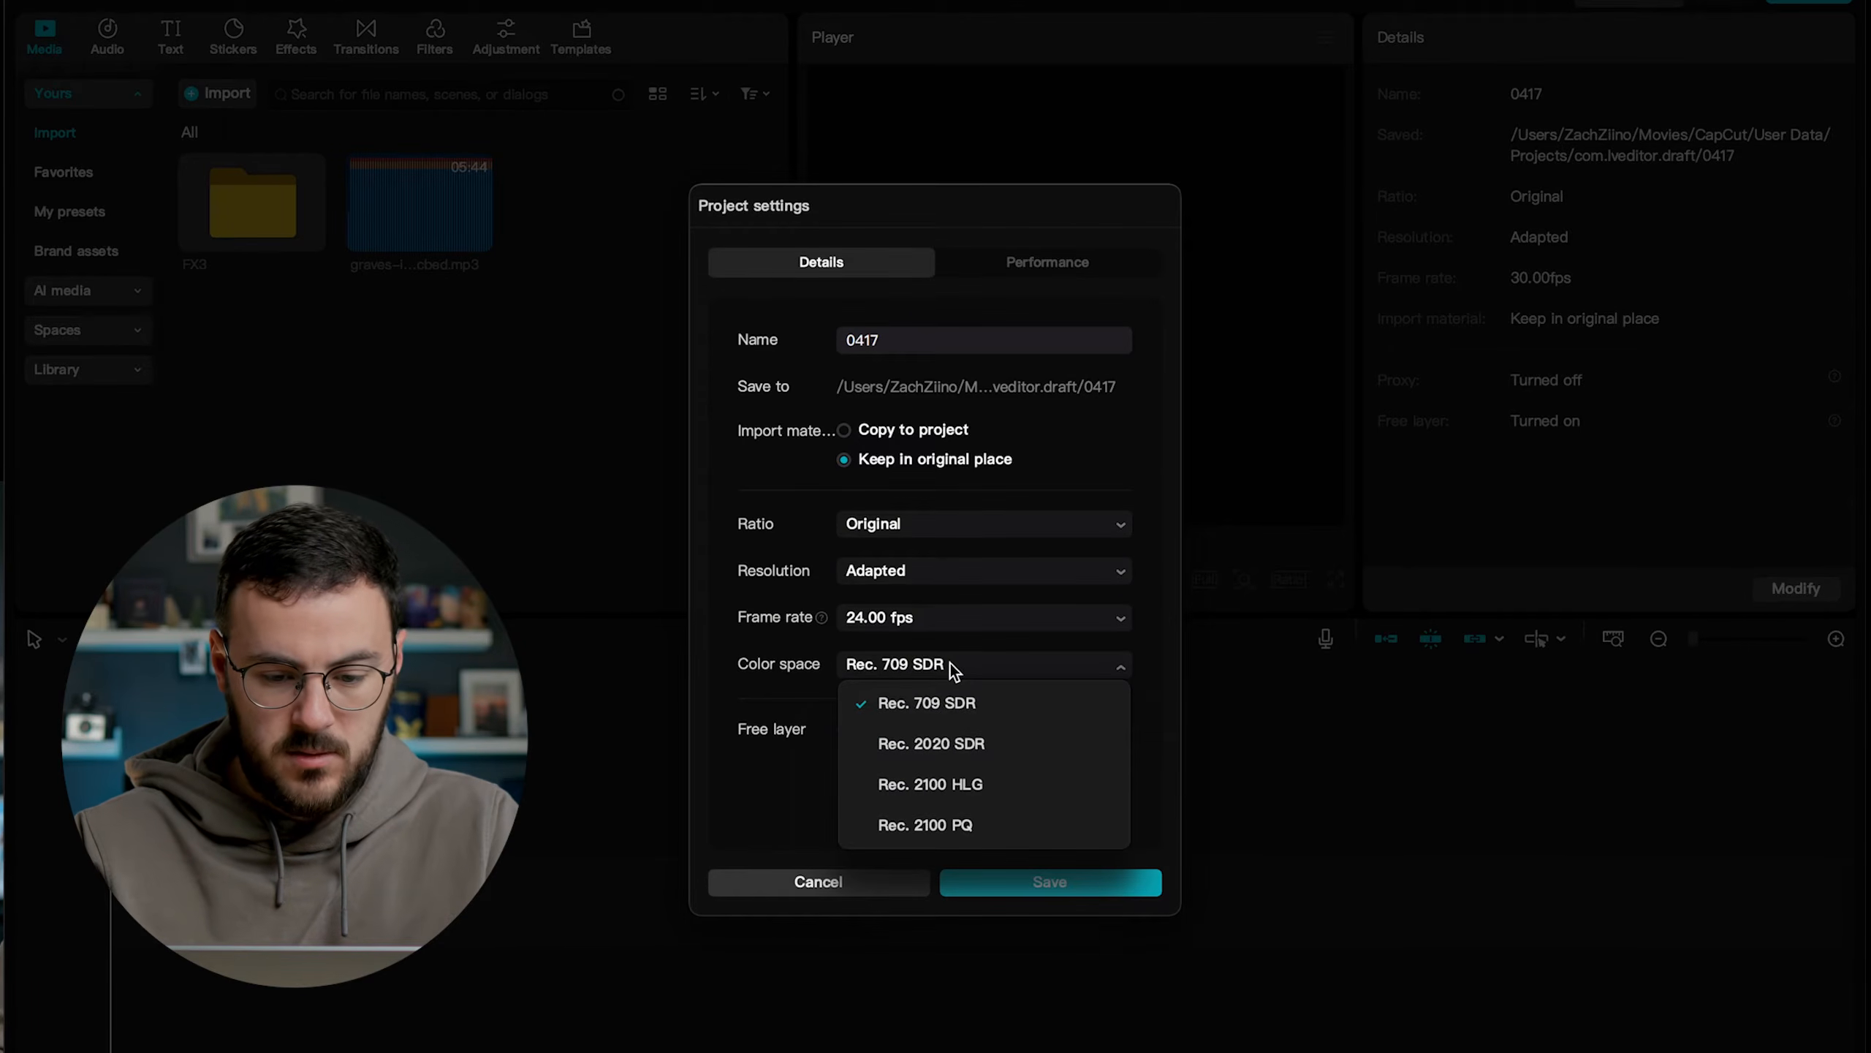
left_click(951, 665)
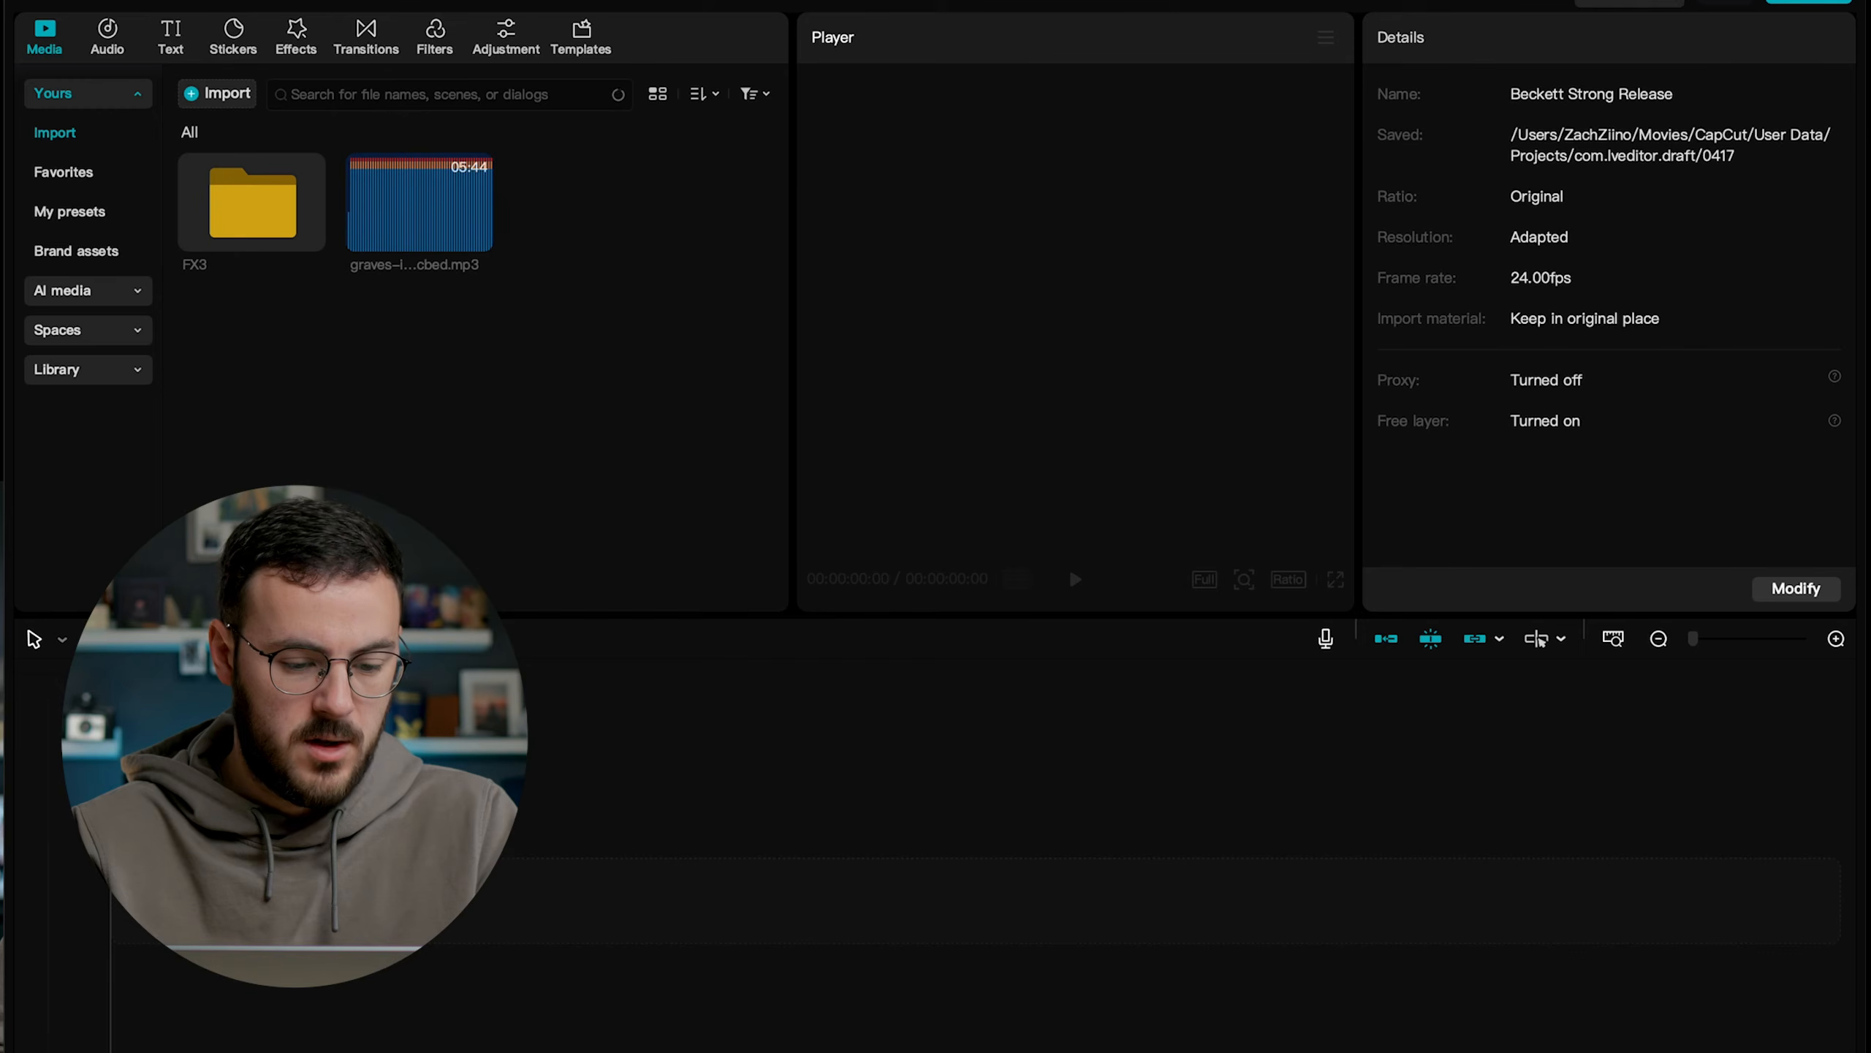
Add the imported mp3 music track to the start of the timeline and set its volume to -10 dB.
left_click_drag(419, 206, 168, 973)
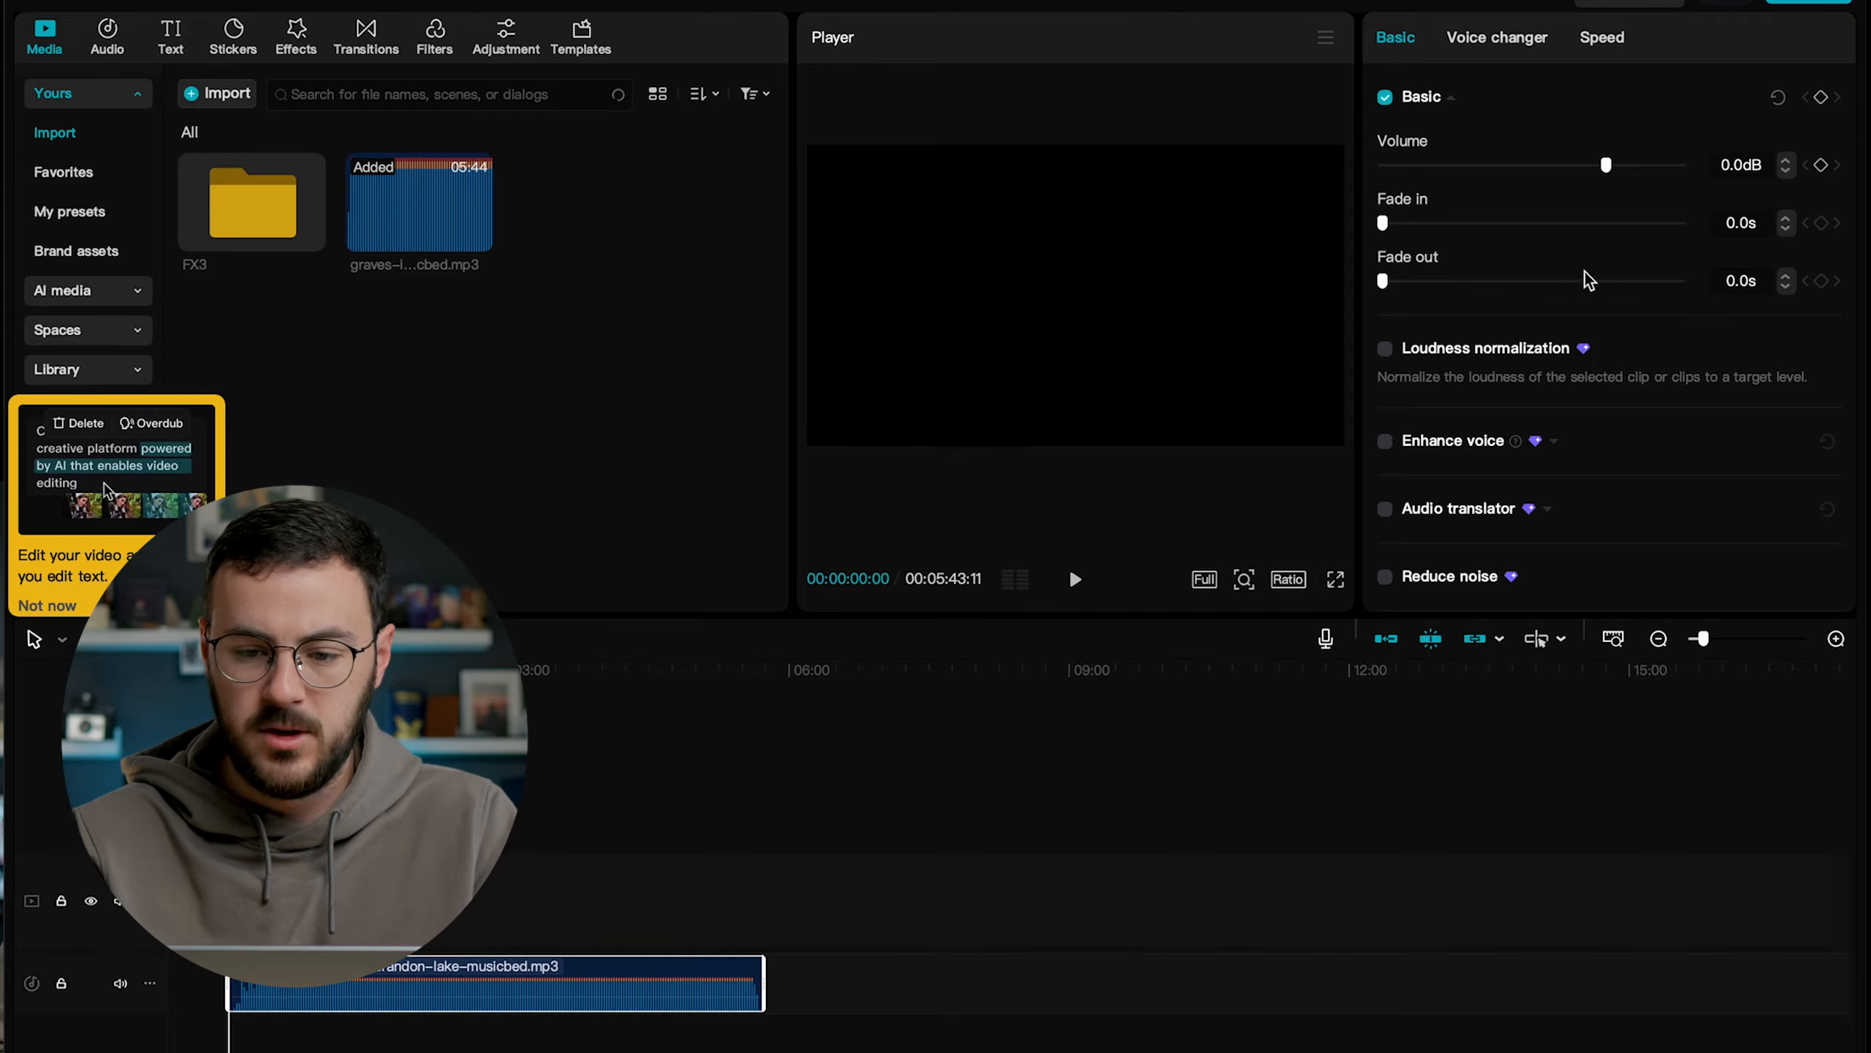
left_click(69, 609)
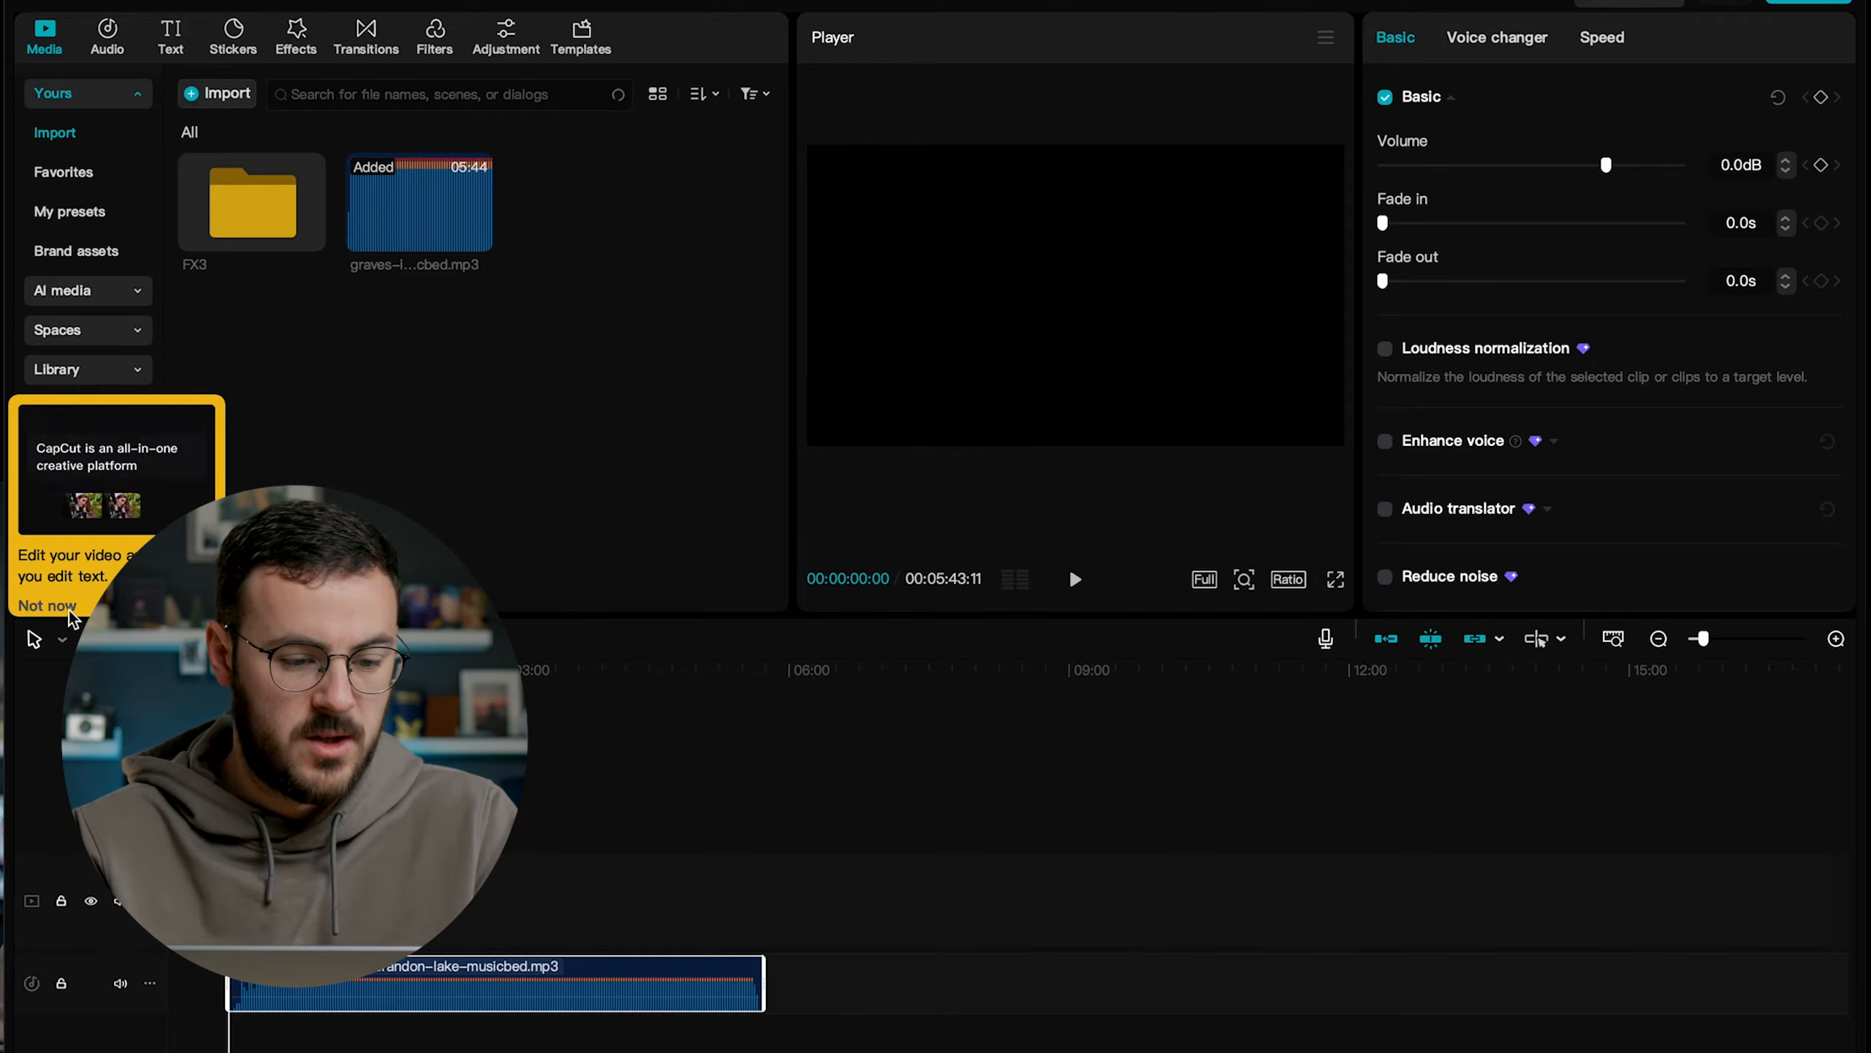
left_click(1729, 163)
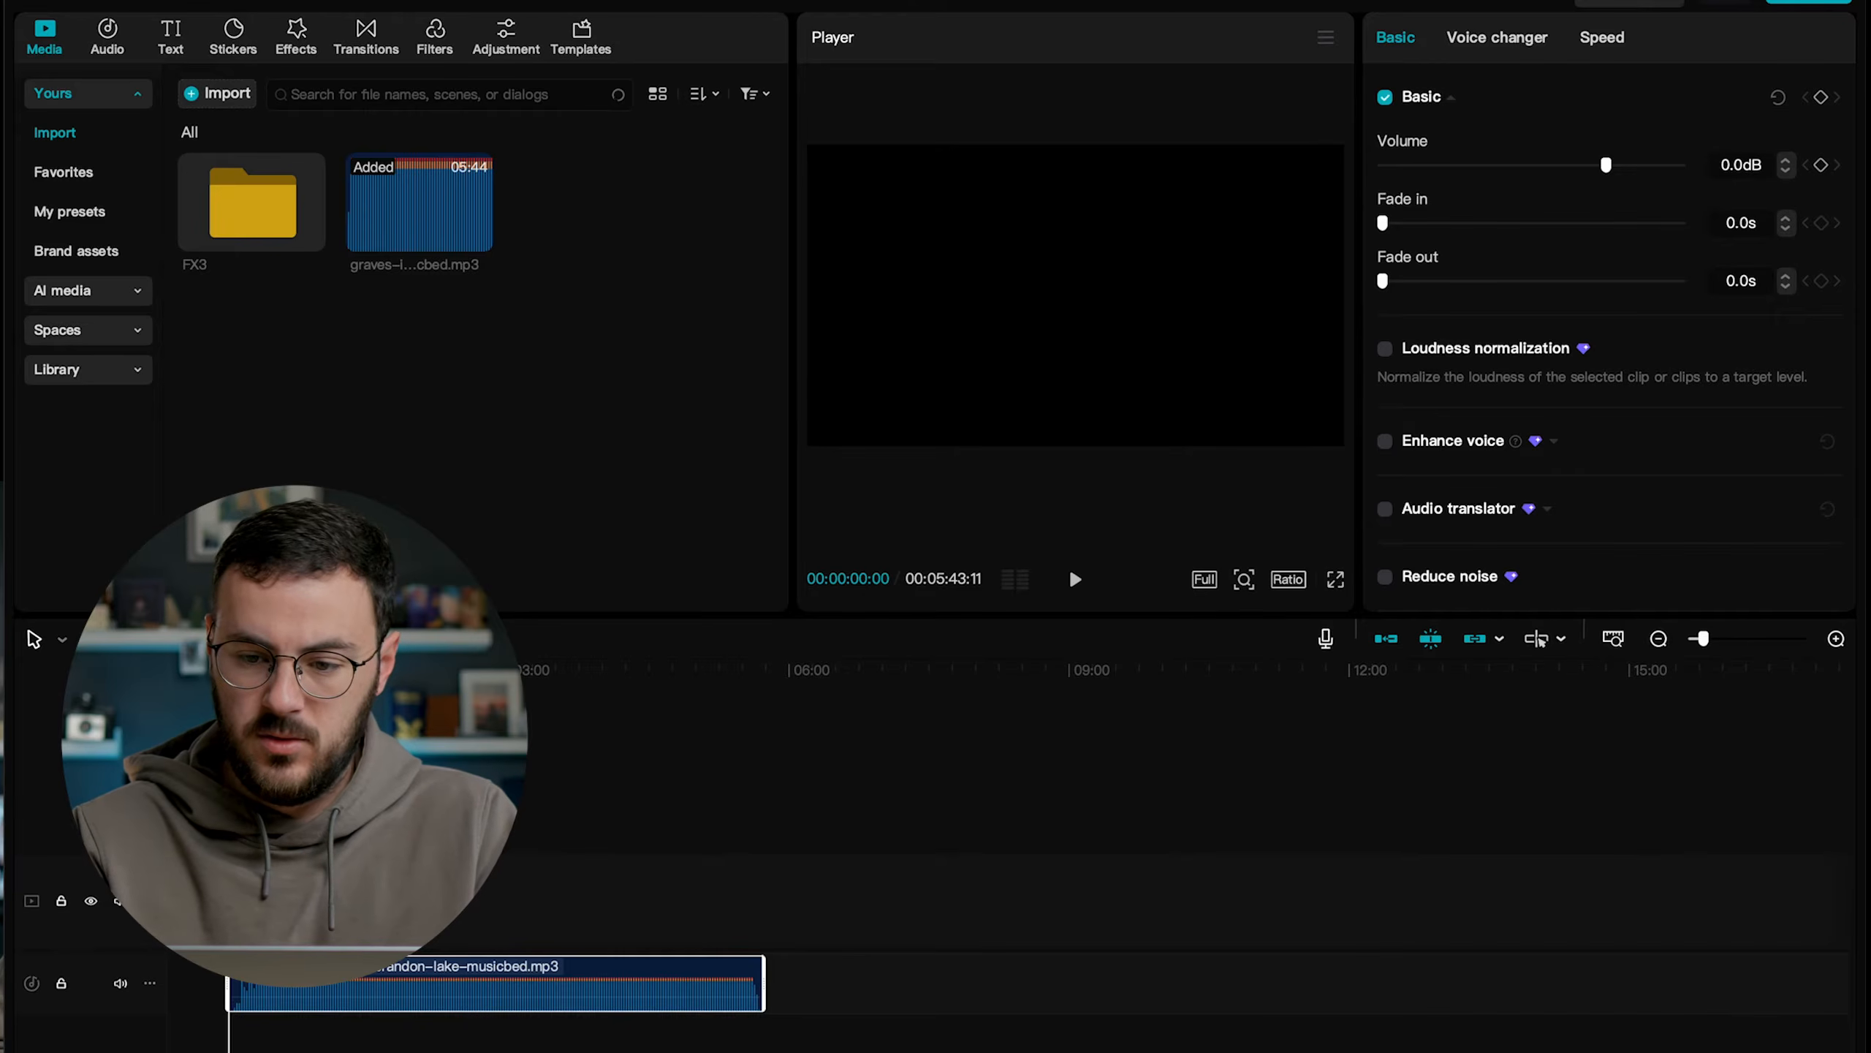
type("-10")
key("Return")
Audition the song's closing section, split the music clip at 00:03:43:22 and delete the part before the cut.
left_click(536, 799)
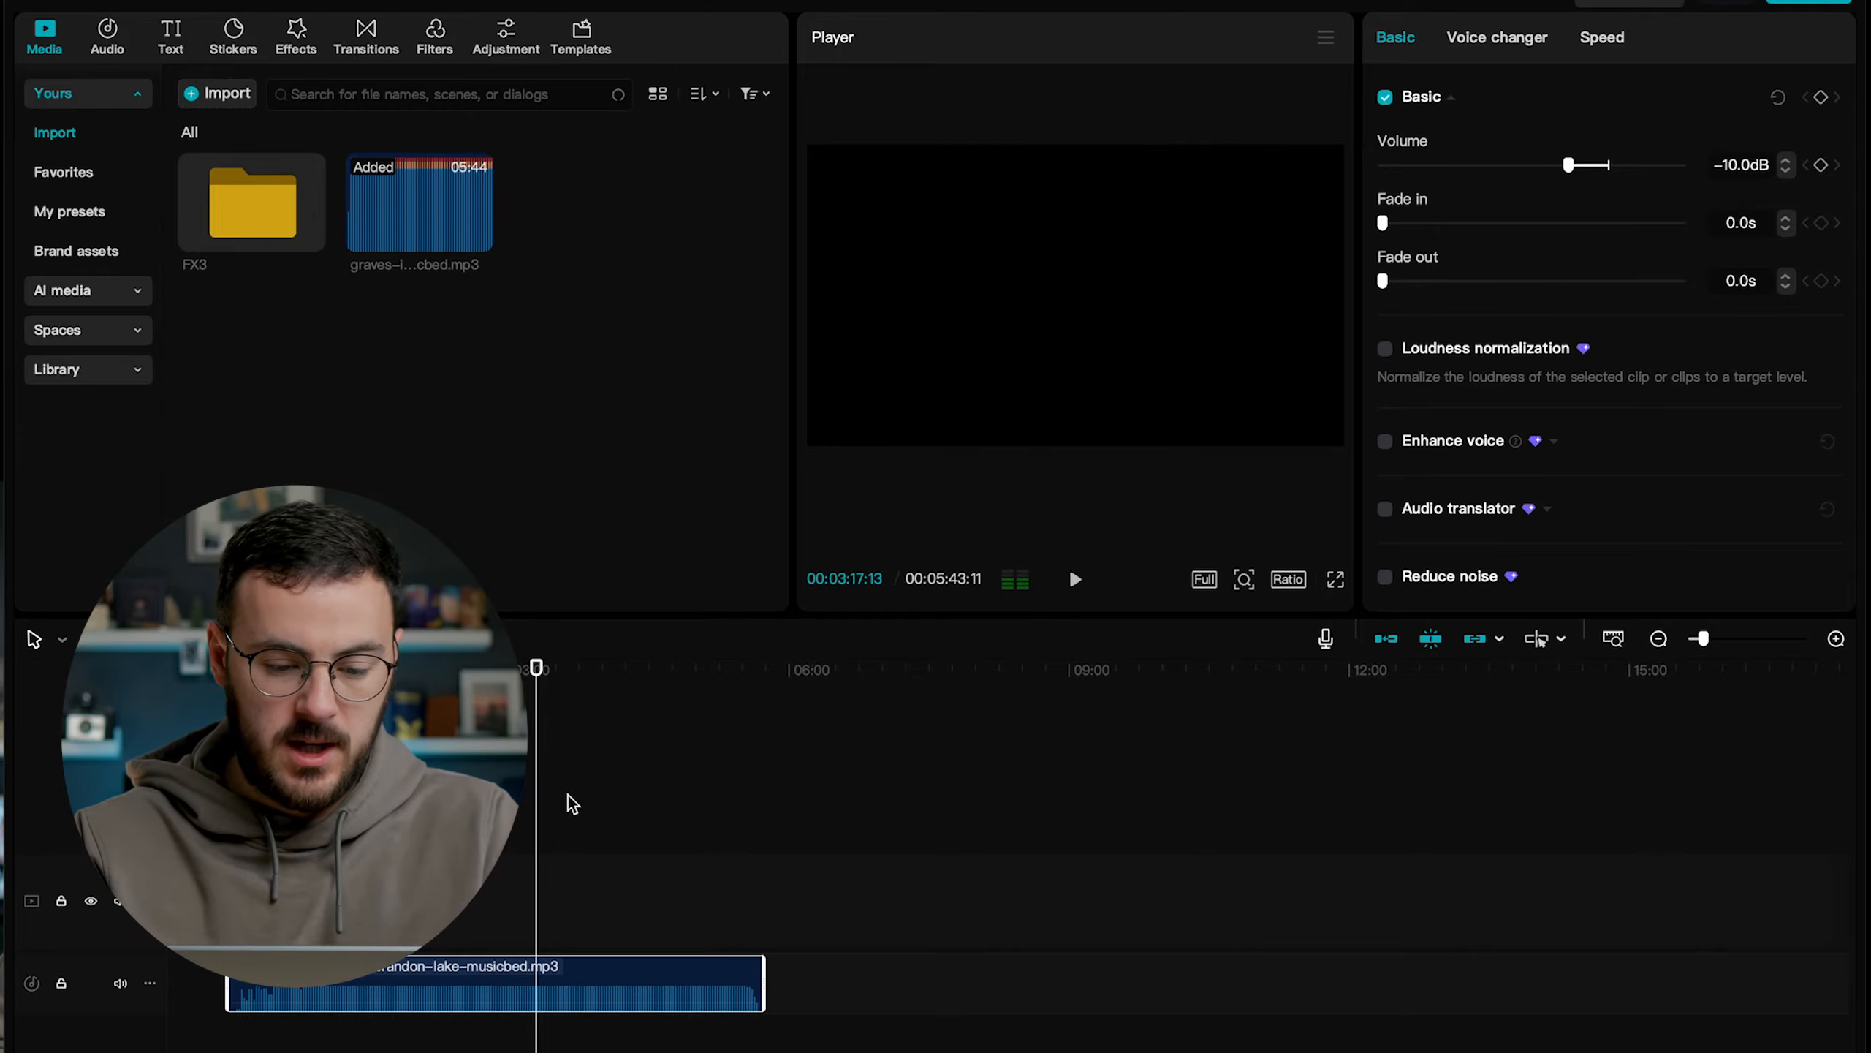
left_click(558, 729)
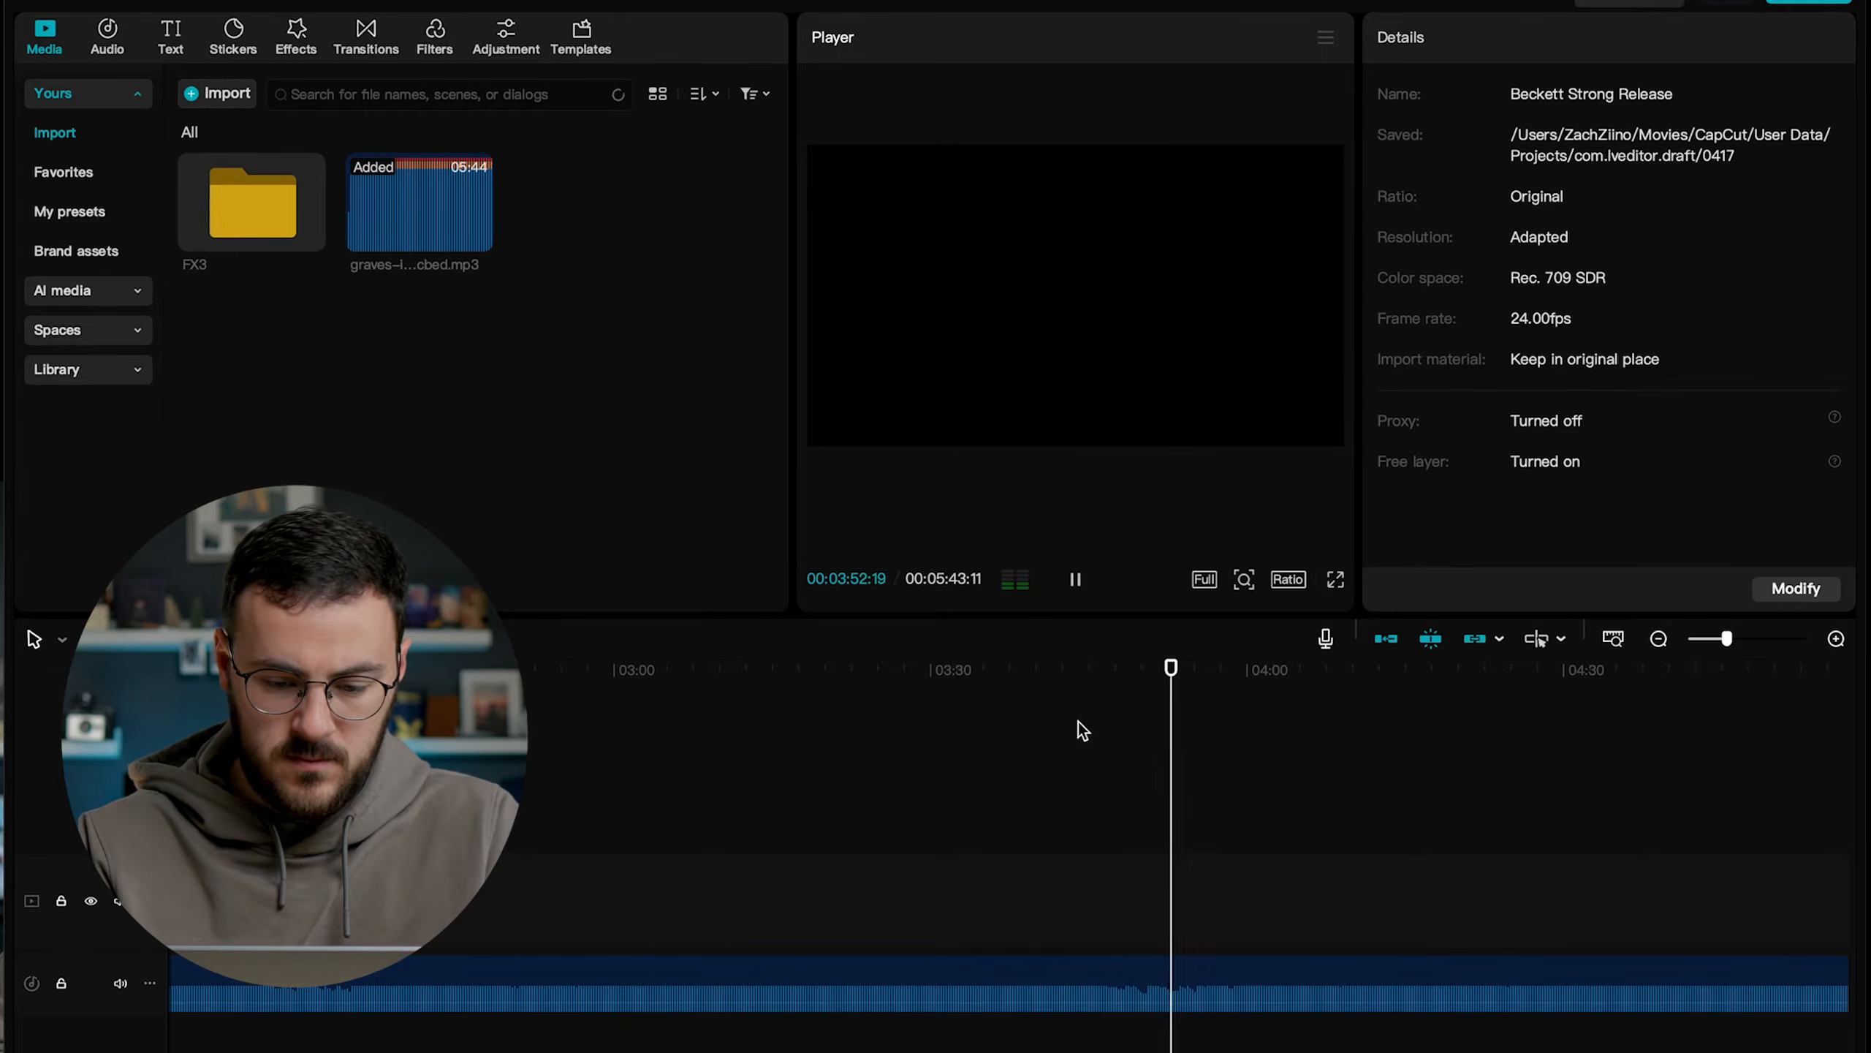
scroll(1132, 760, "right", 5)
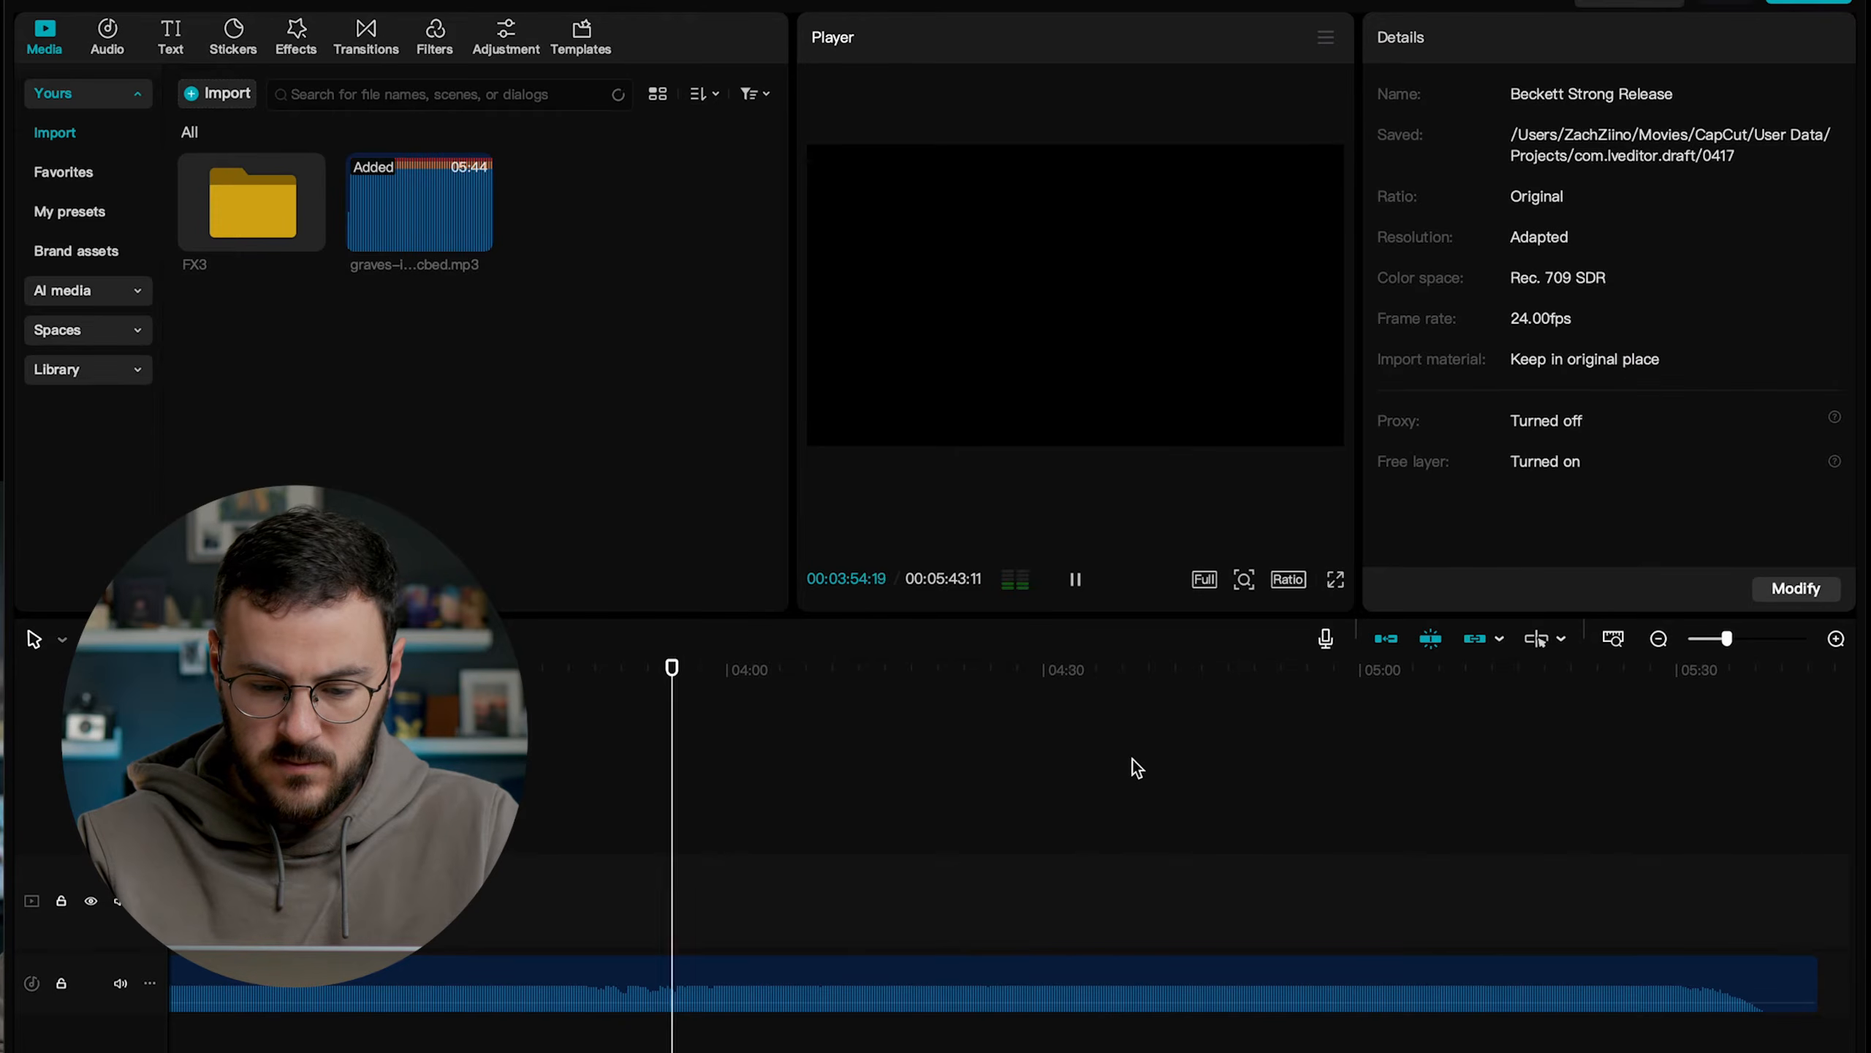
left_click(1367, 671)
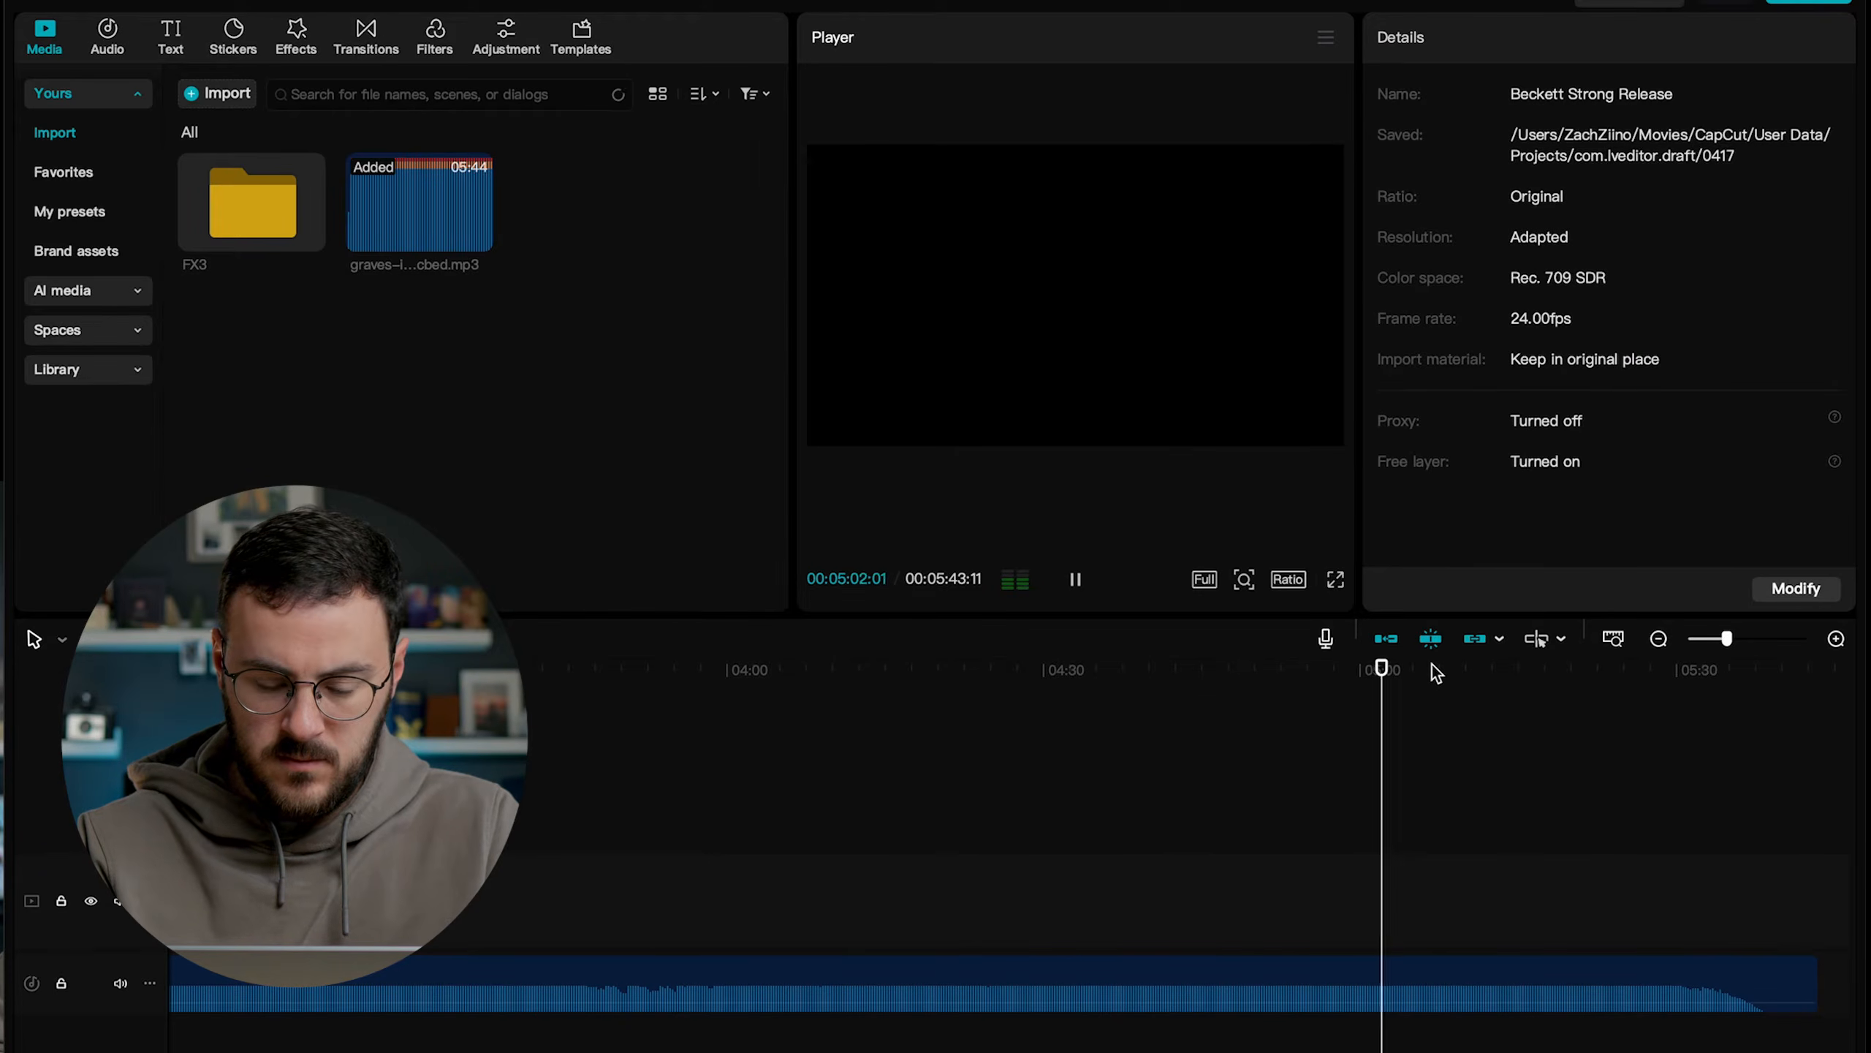
left_click(560, 959)
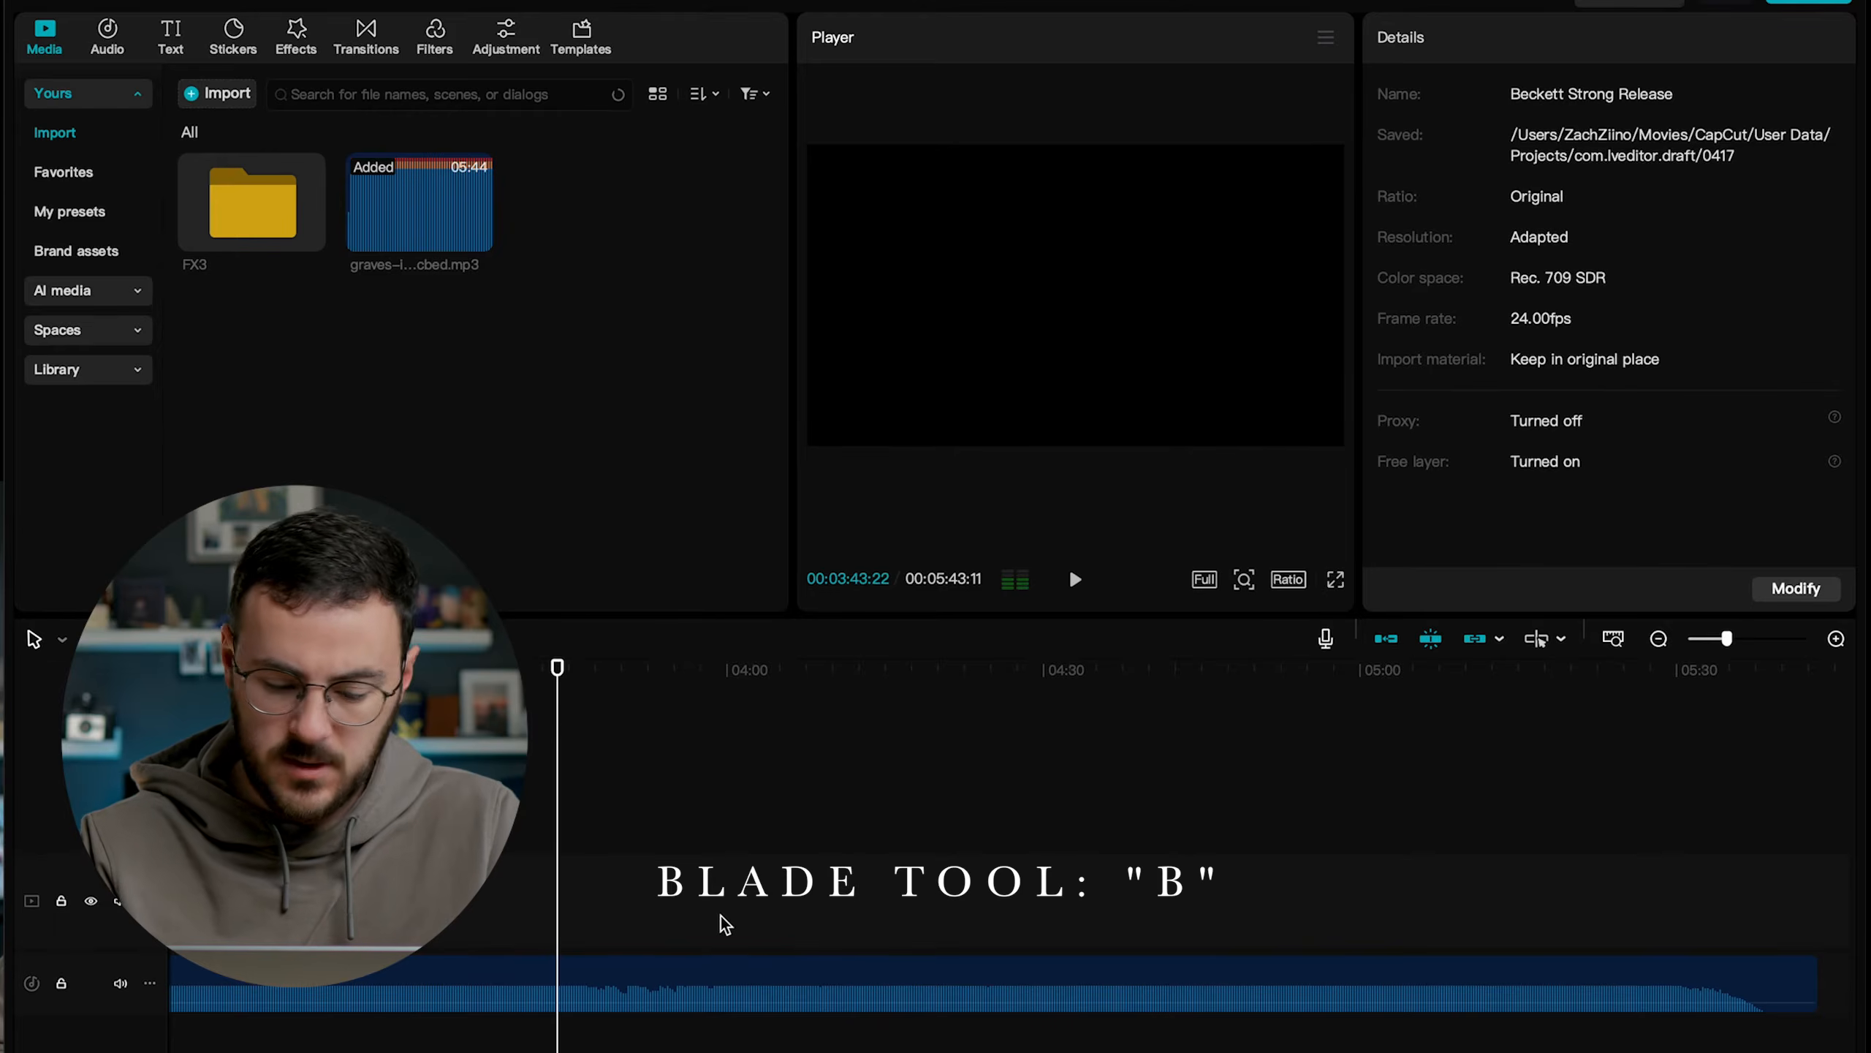
left_click(556, 987)
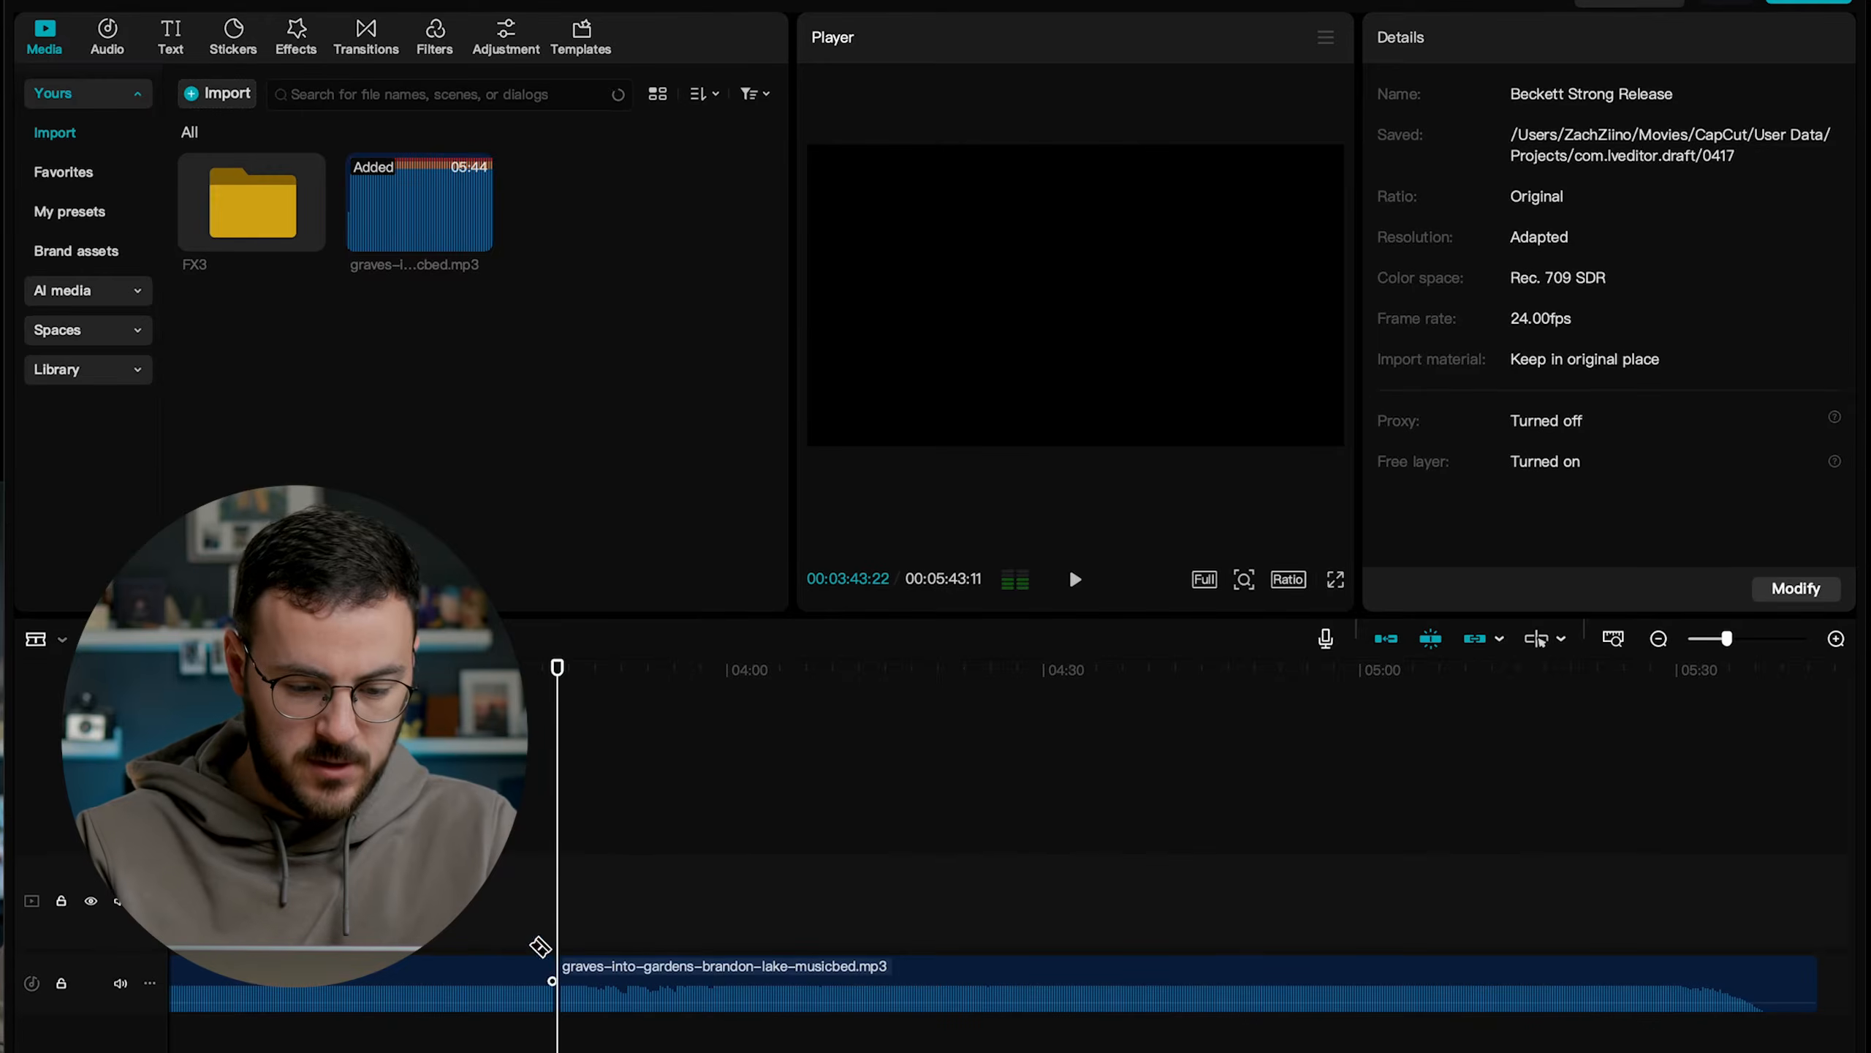
left_click(497, 980)
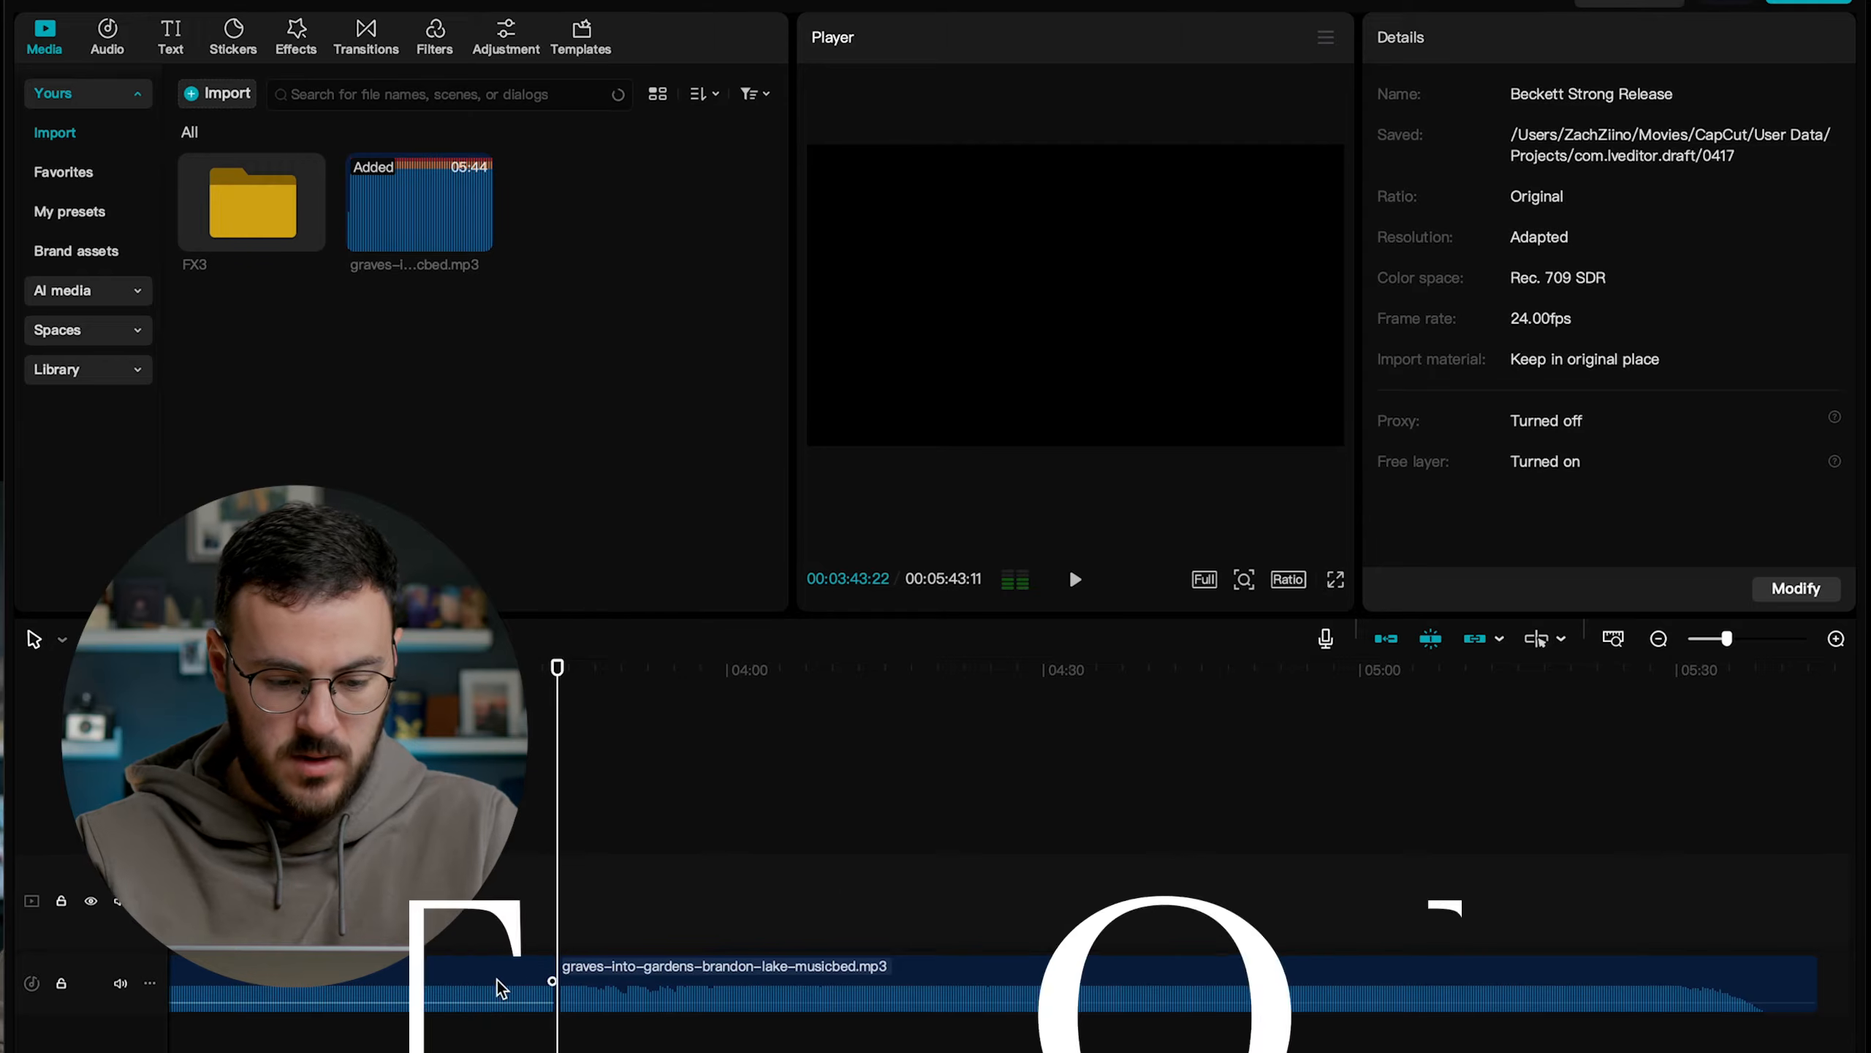
key("Delete")
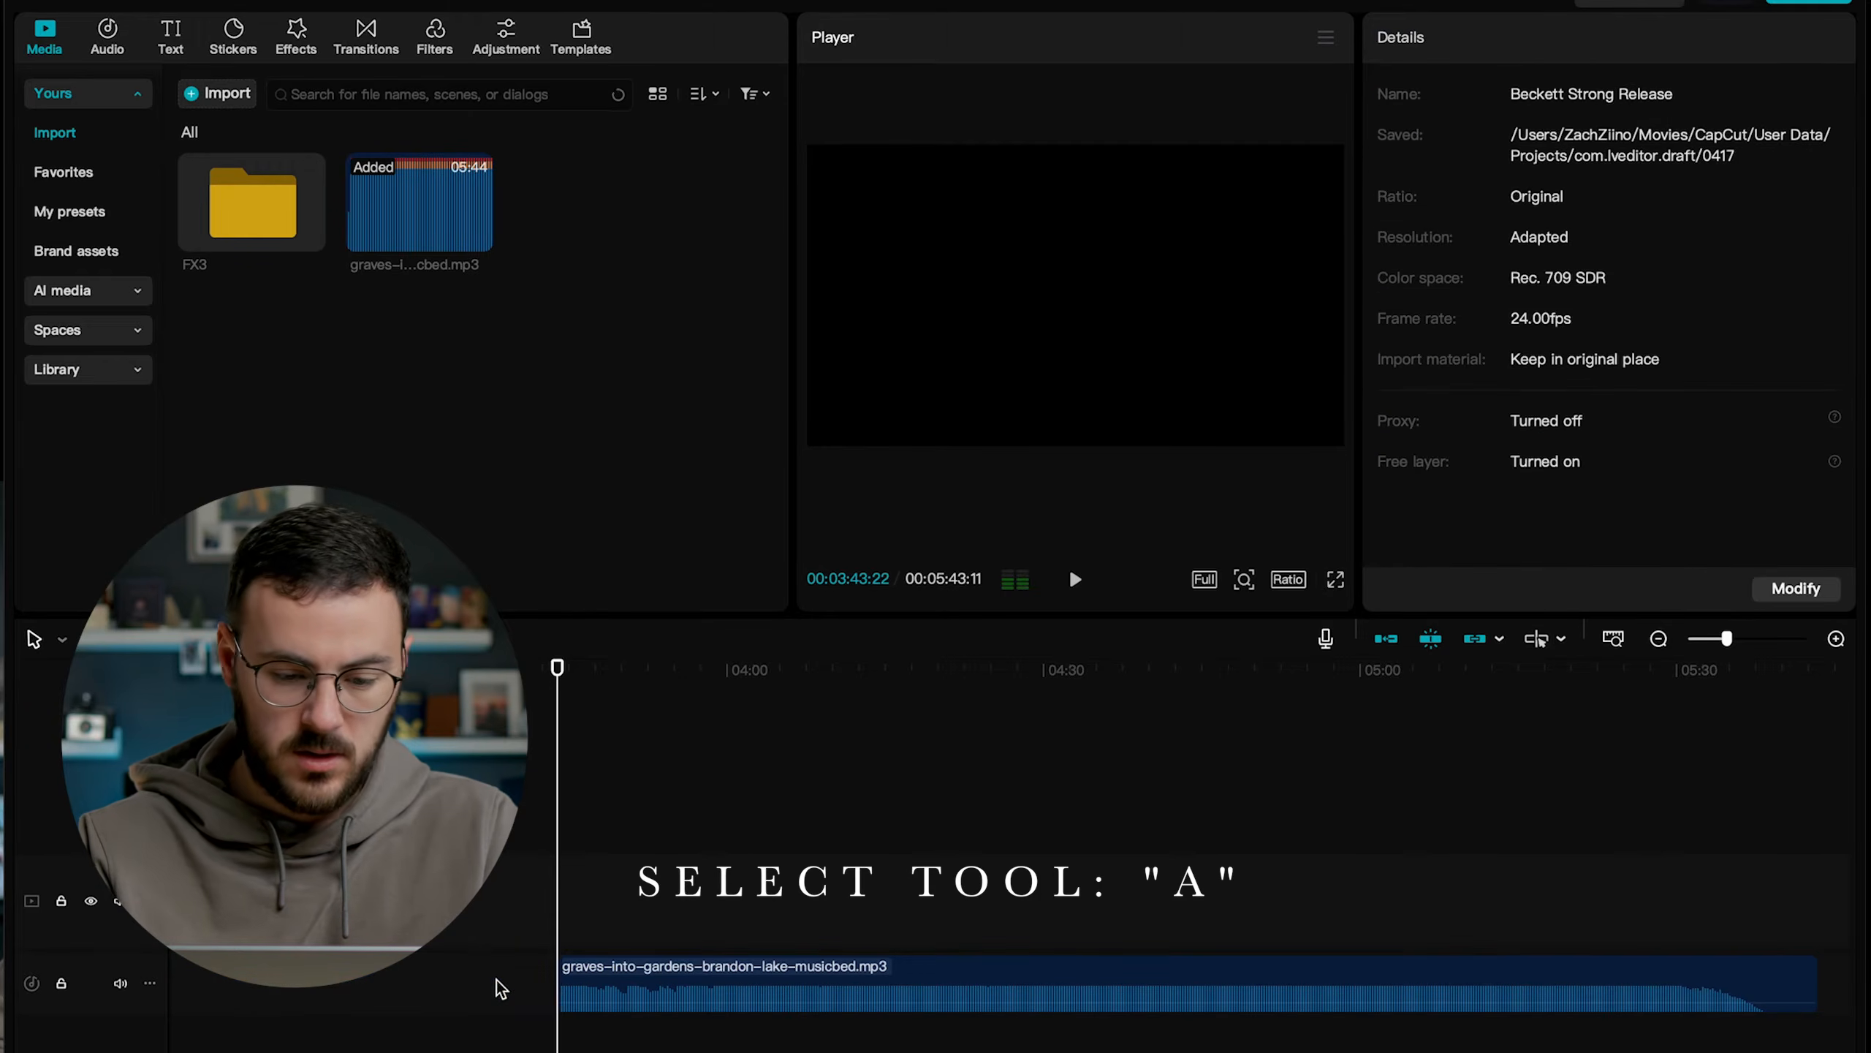
Move the remaining music clip to the very start of the timeline.
key("super+minus")
key("super+minus")
key("super+minus")
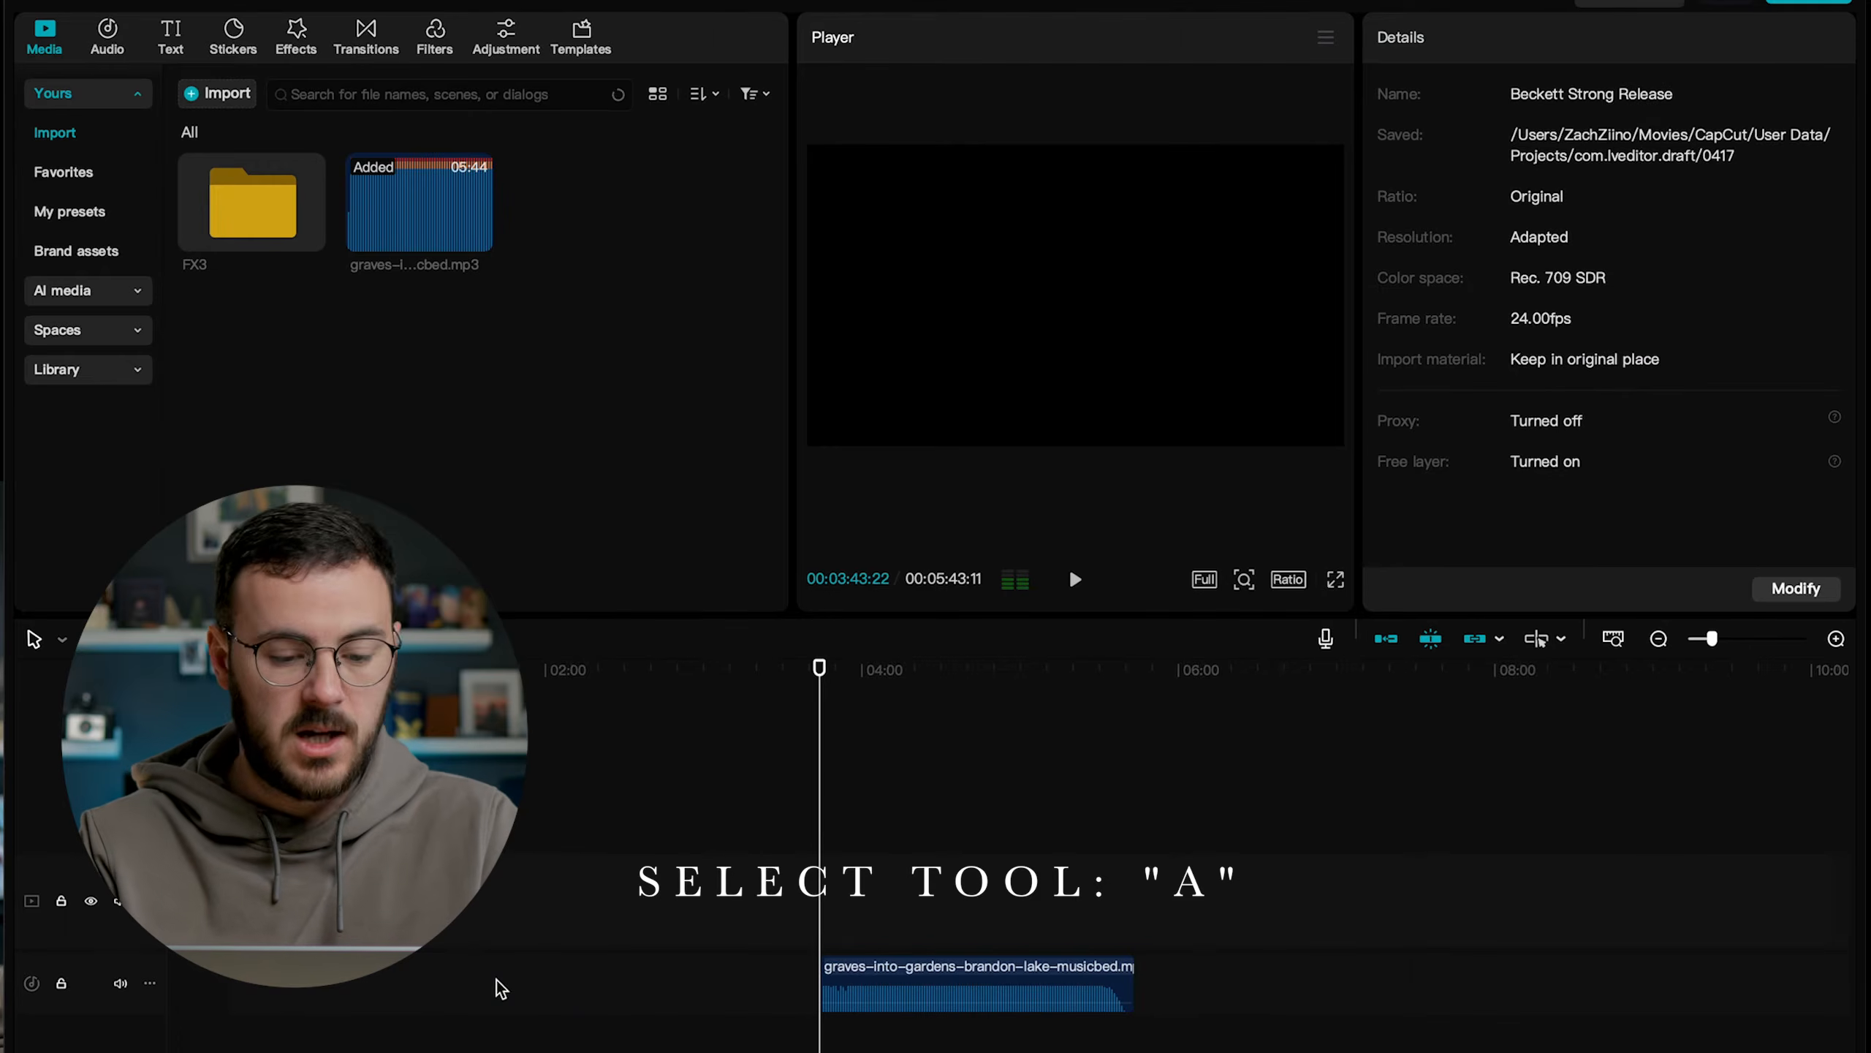
key("super+minus")
left_click(576, 972)
left_click_drag(576, 971, 298, 986)
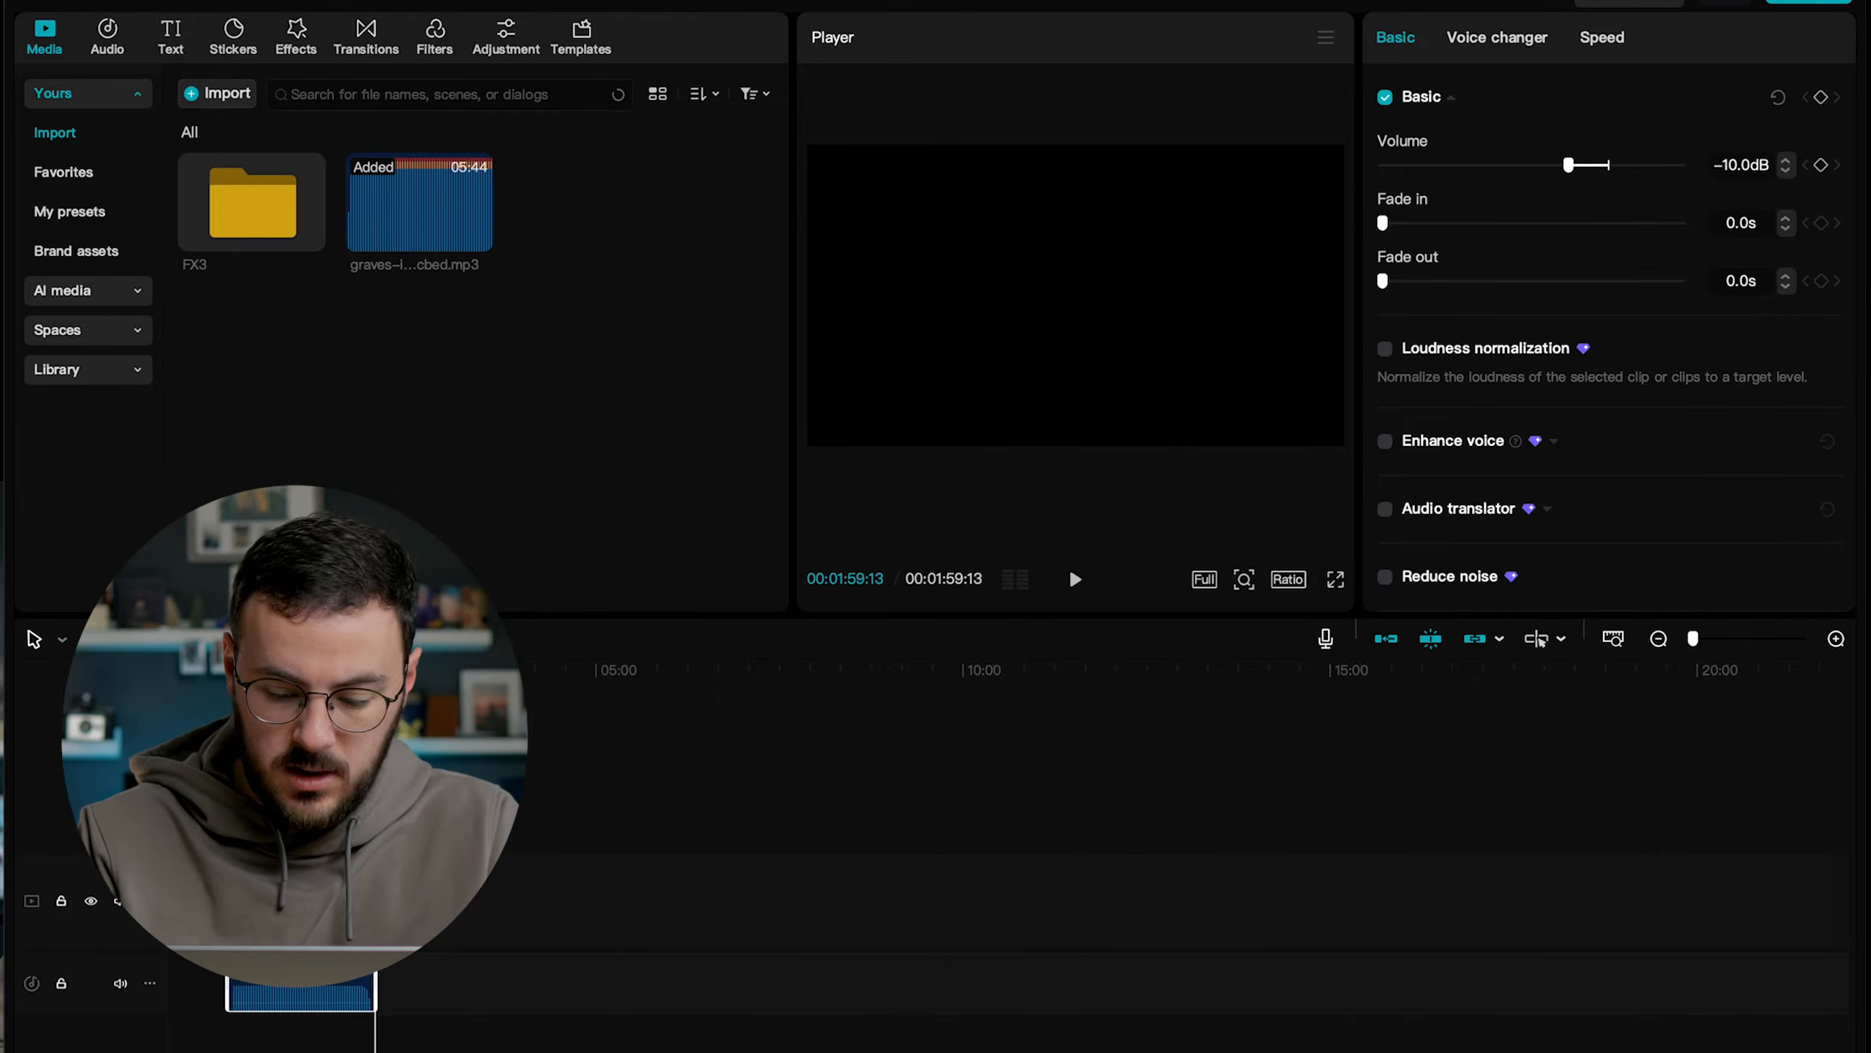
Open the imported FX3 footage folder and start previewing clip C1876.MP4 from its nested FX3 folder.
key("super+equal")
key("super+equal")
key("super+equal")
double_click(258, 214)
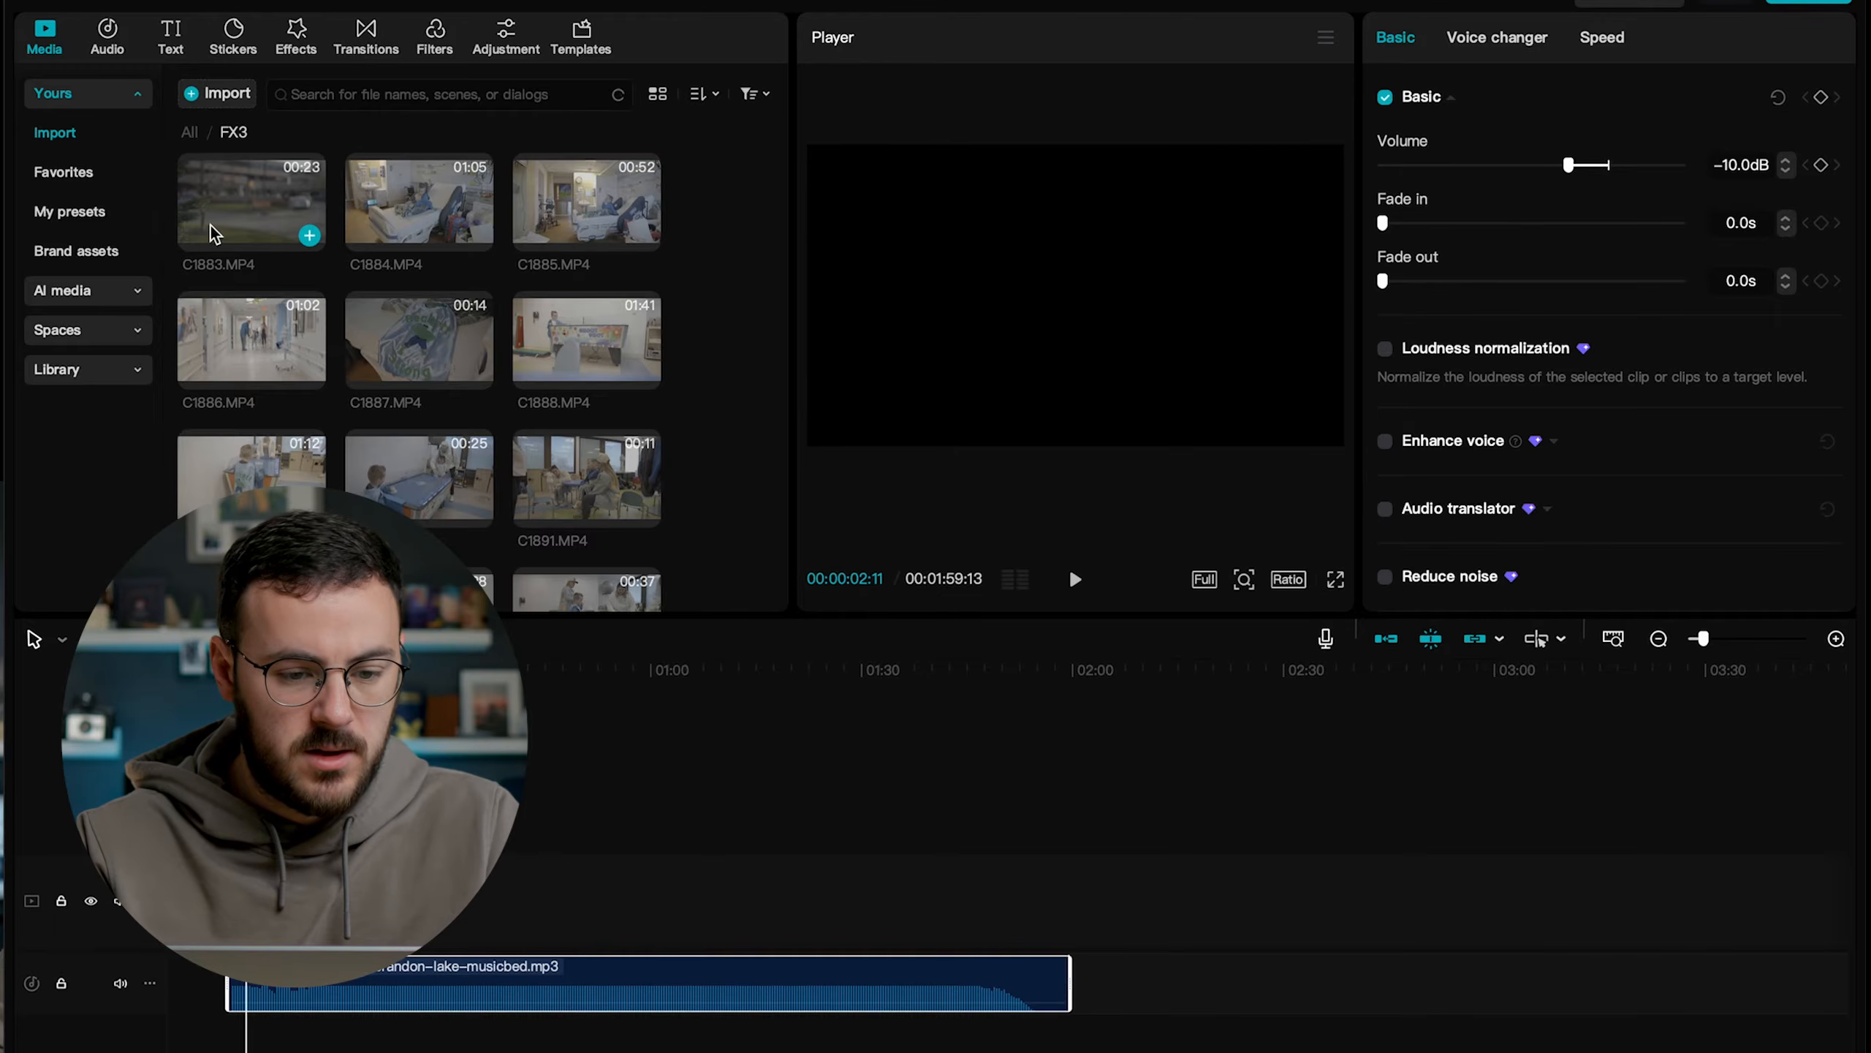
left_click(564, 462)
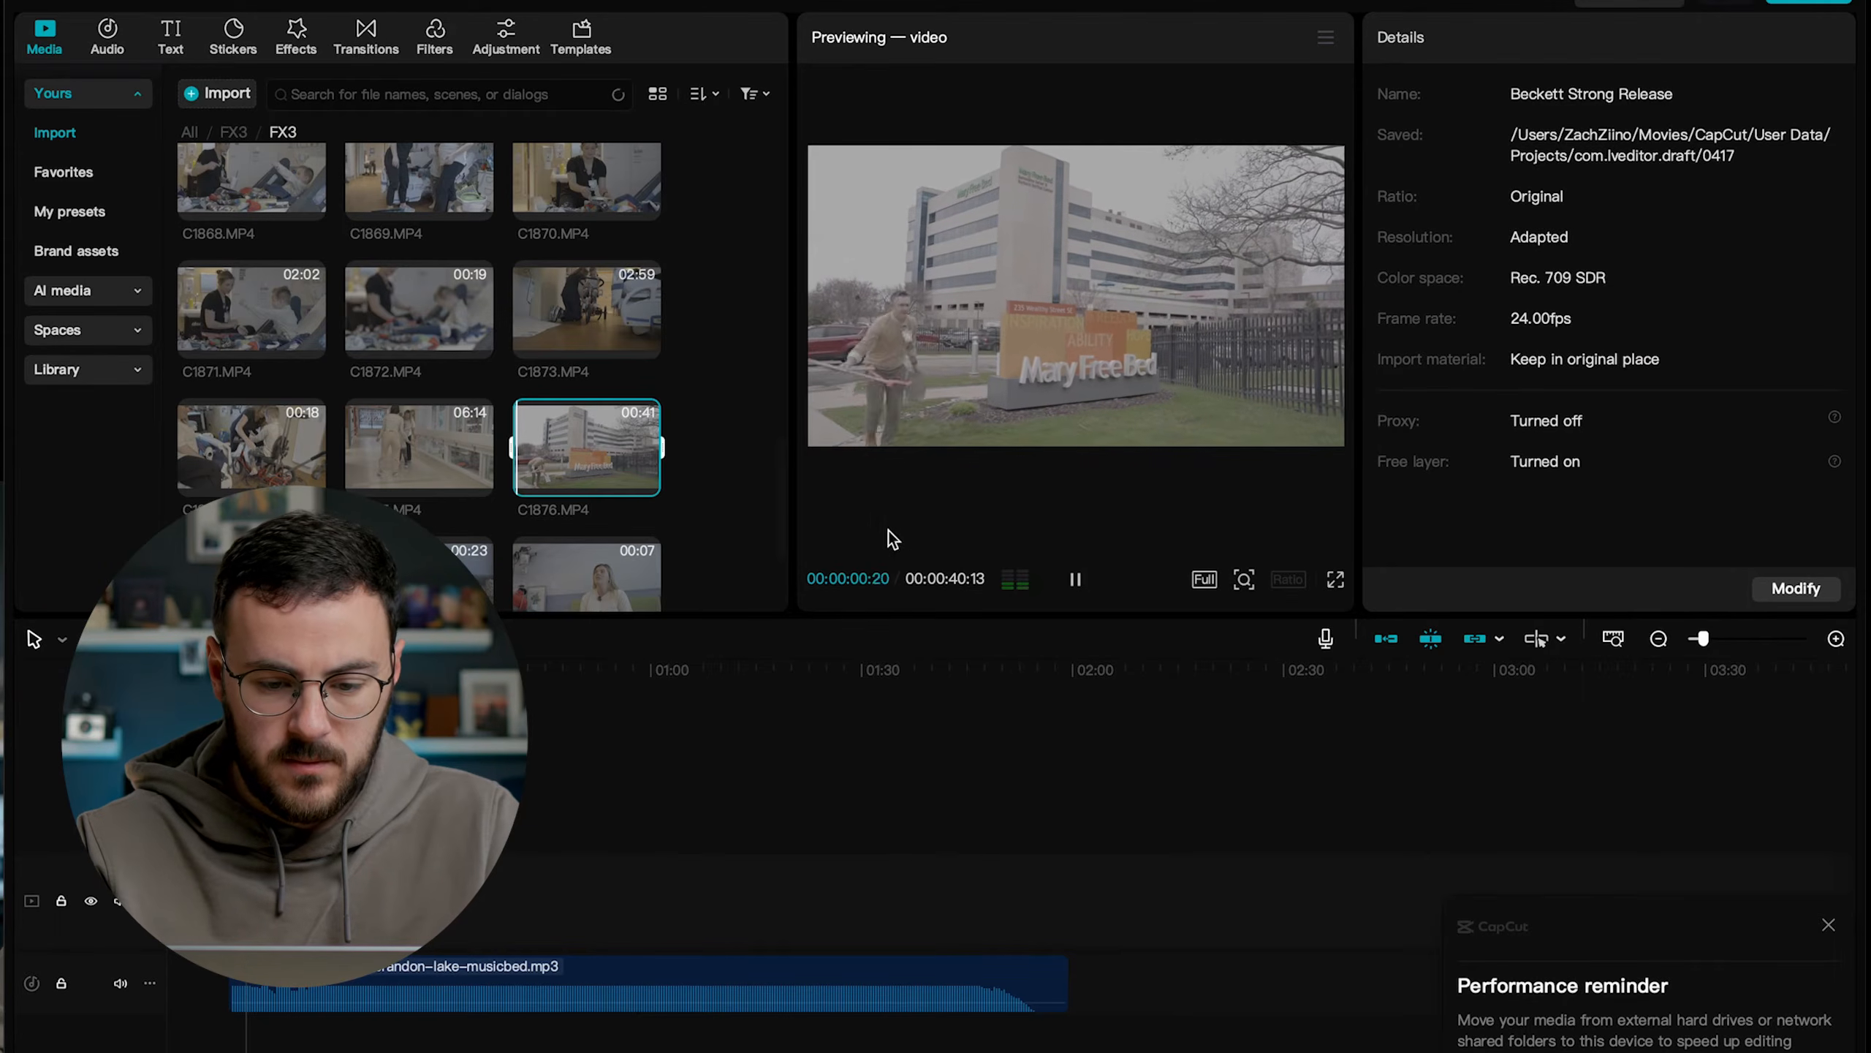
Review clip C1876.MP4 at double speed and mark its in point at 00:00:12:20.
key("l")
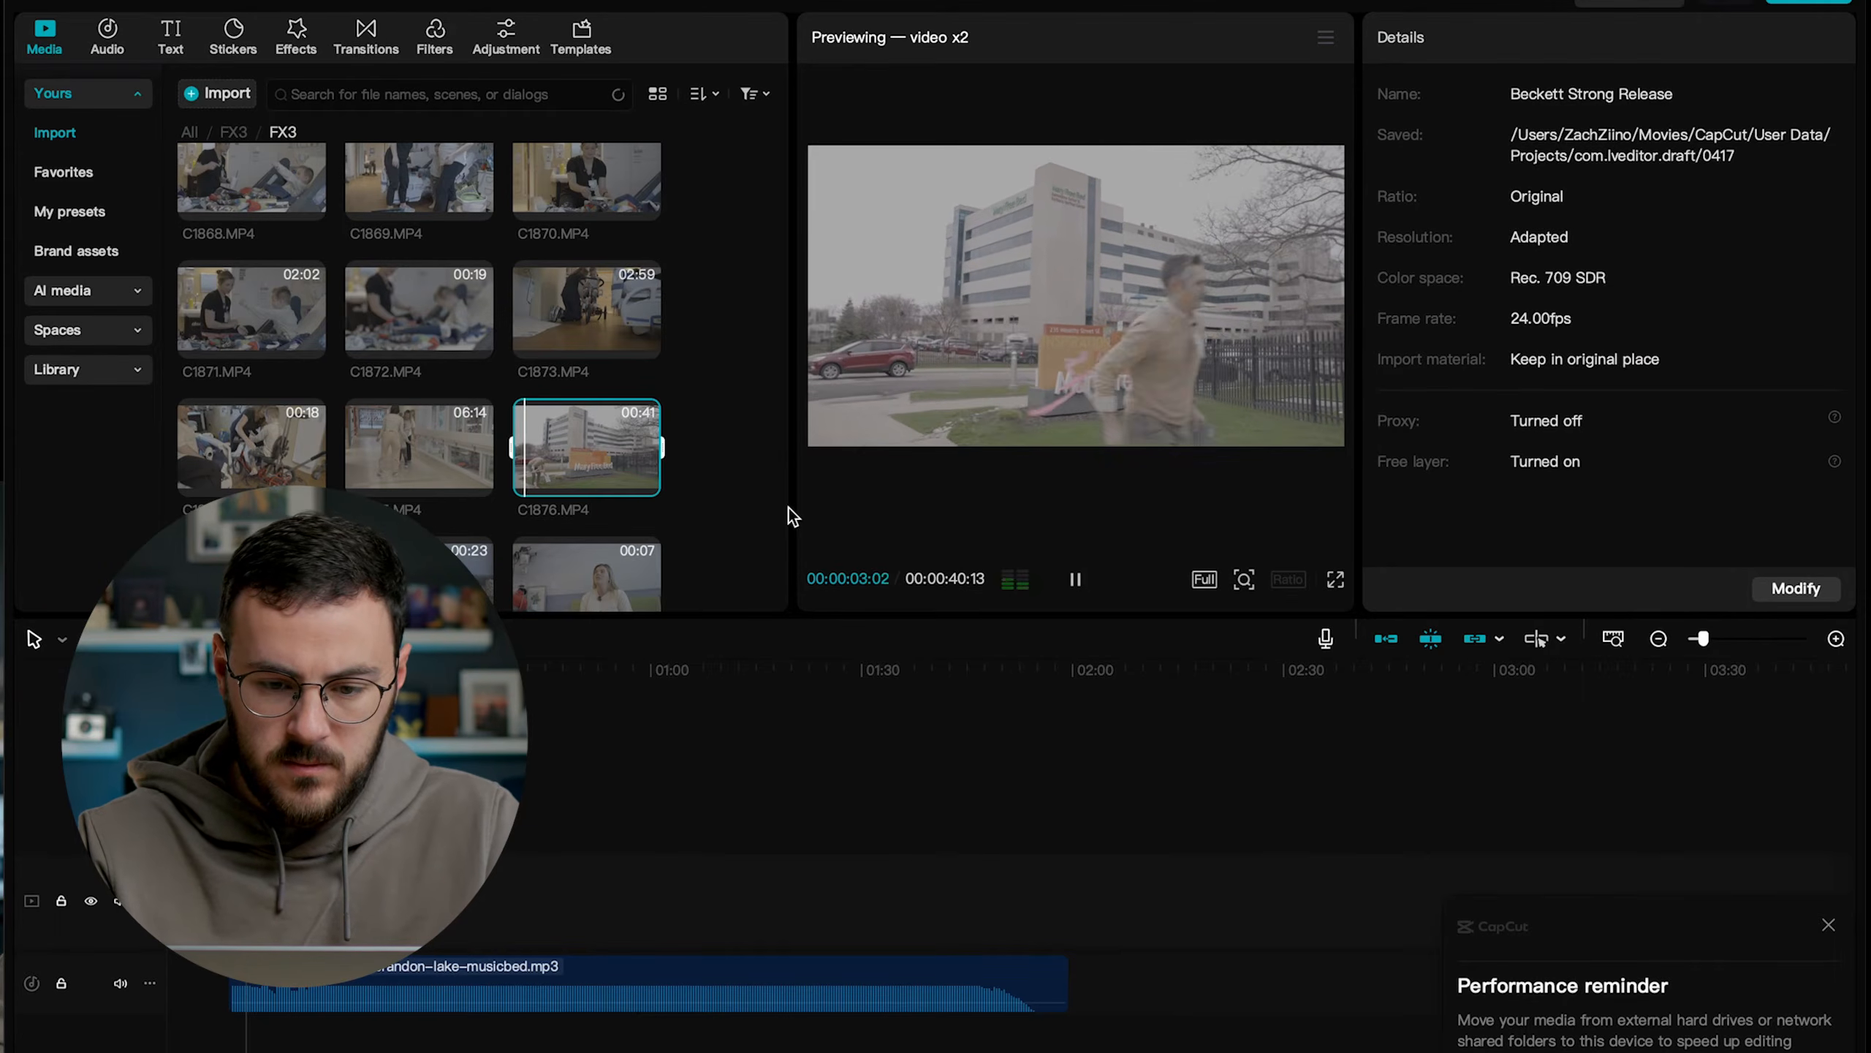
key("space")
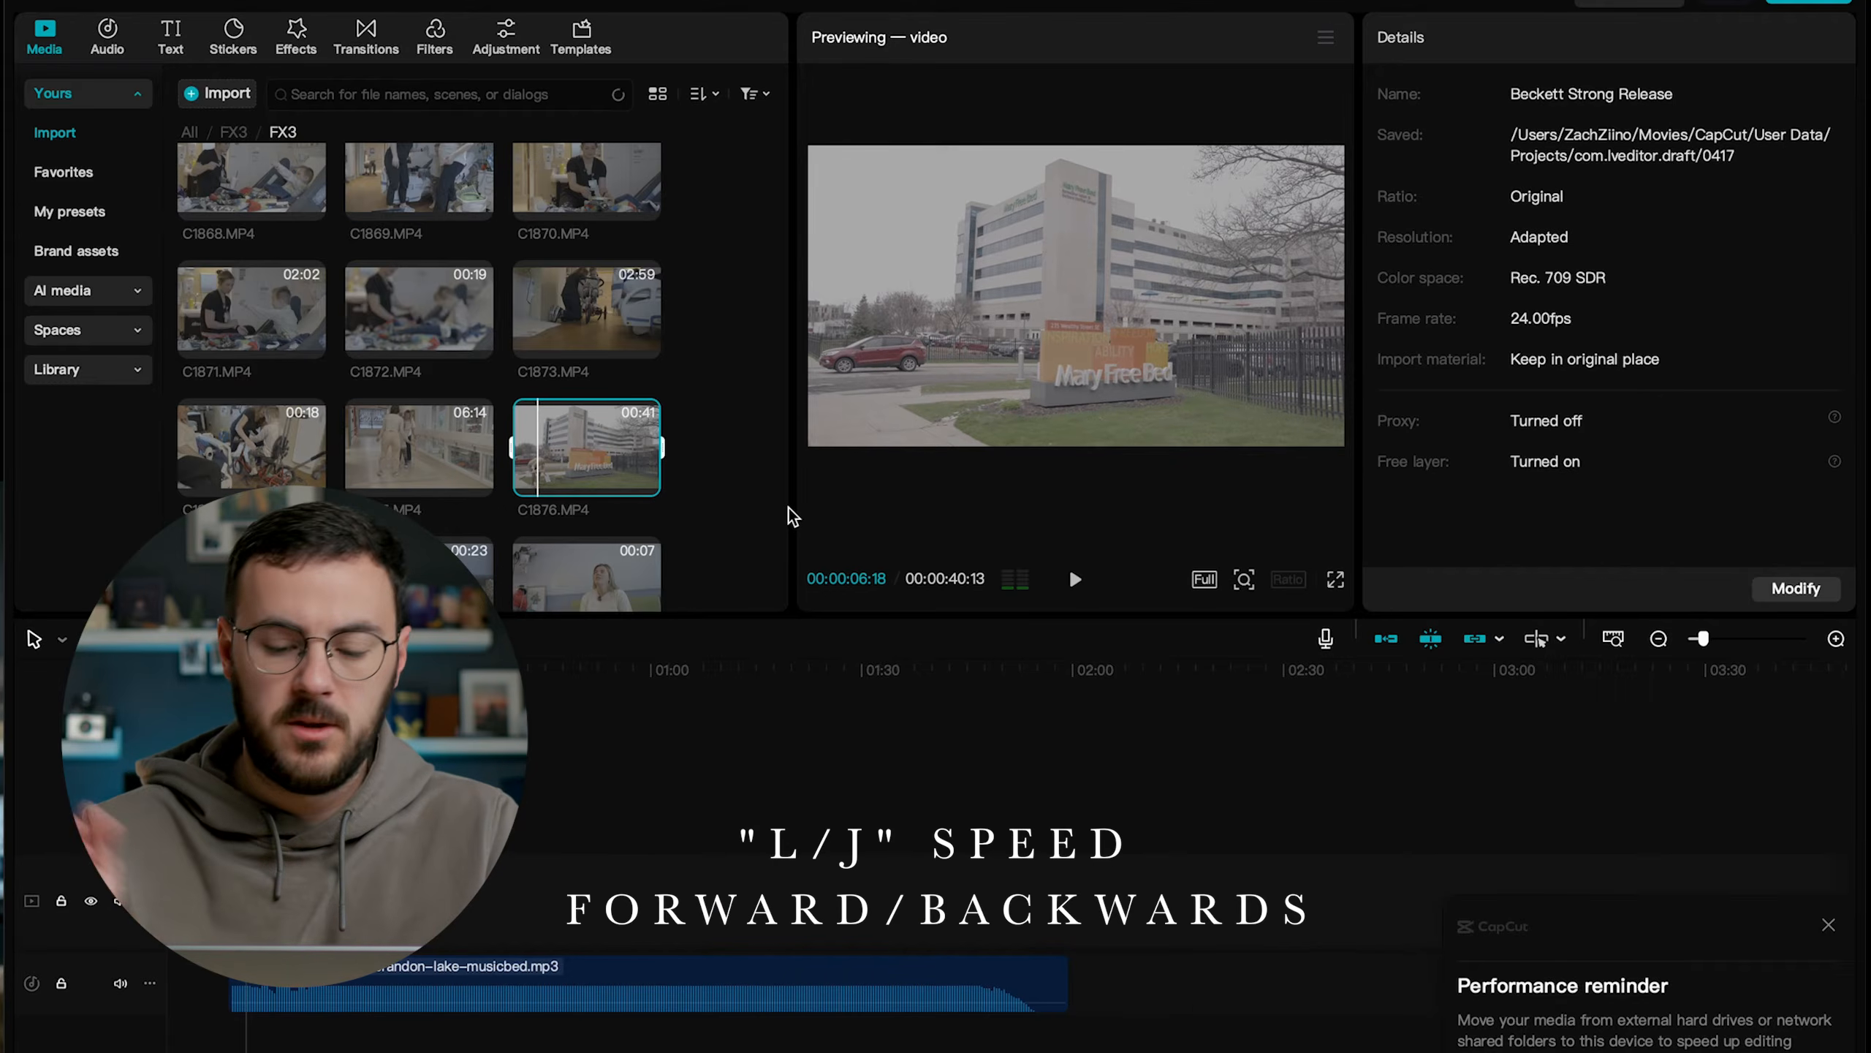
key("l")
key("l")
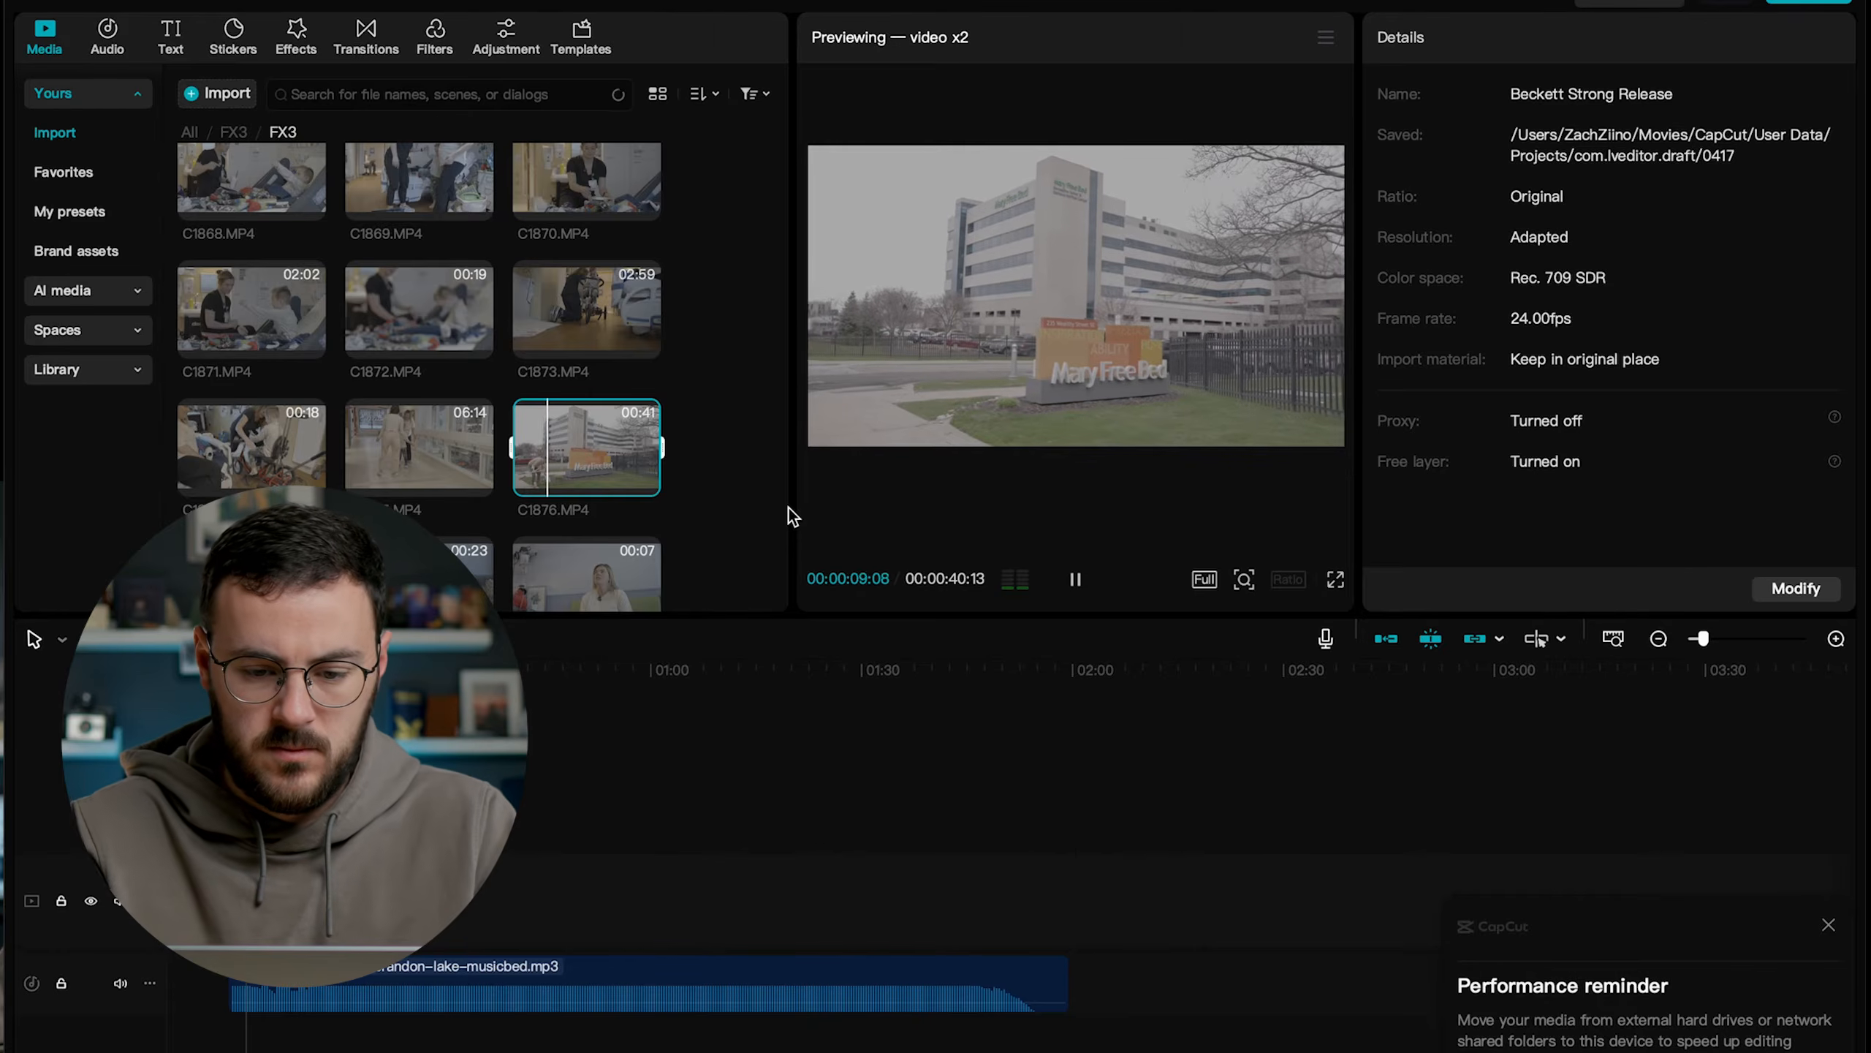
key("space")
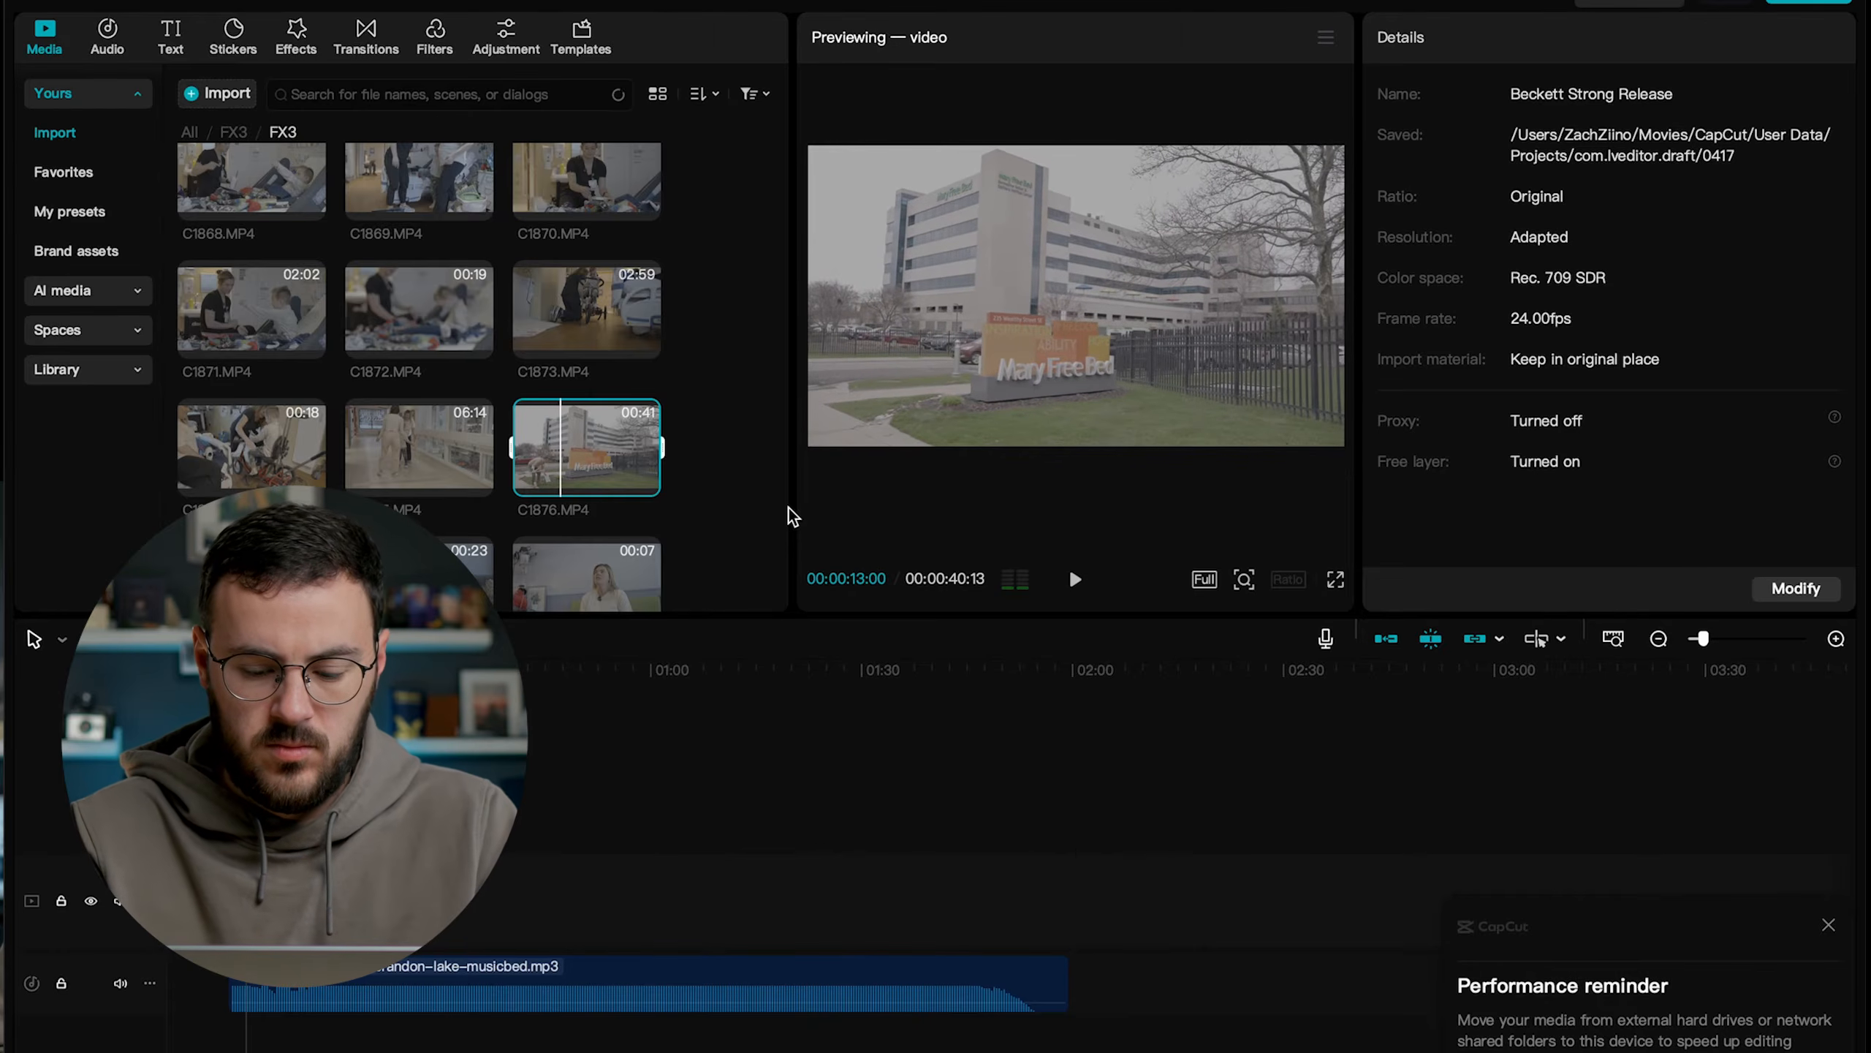
key("i")
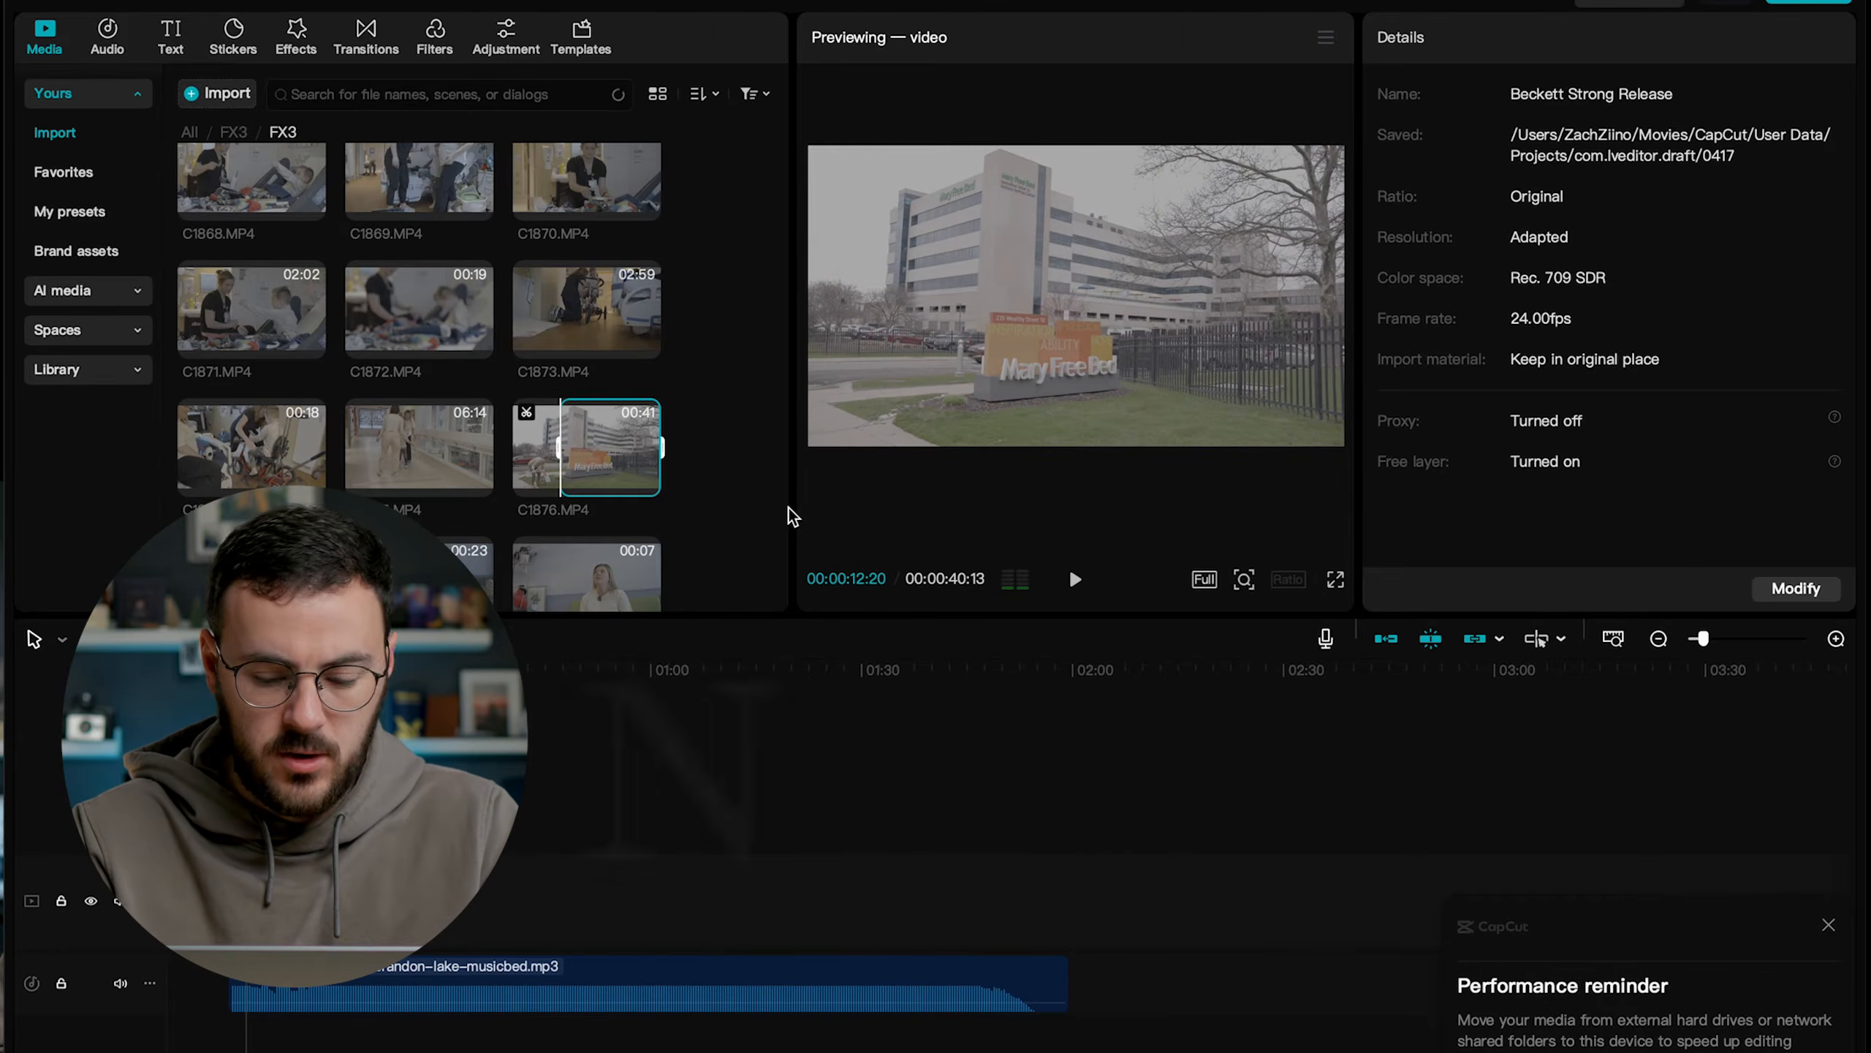
key("space")
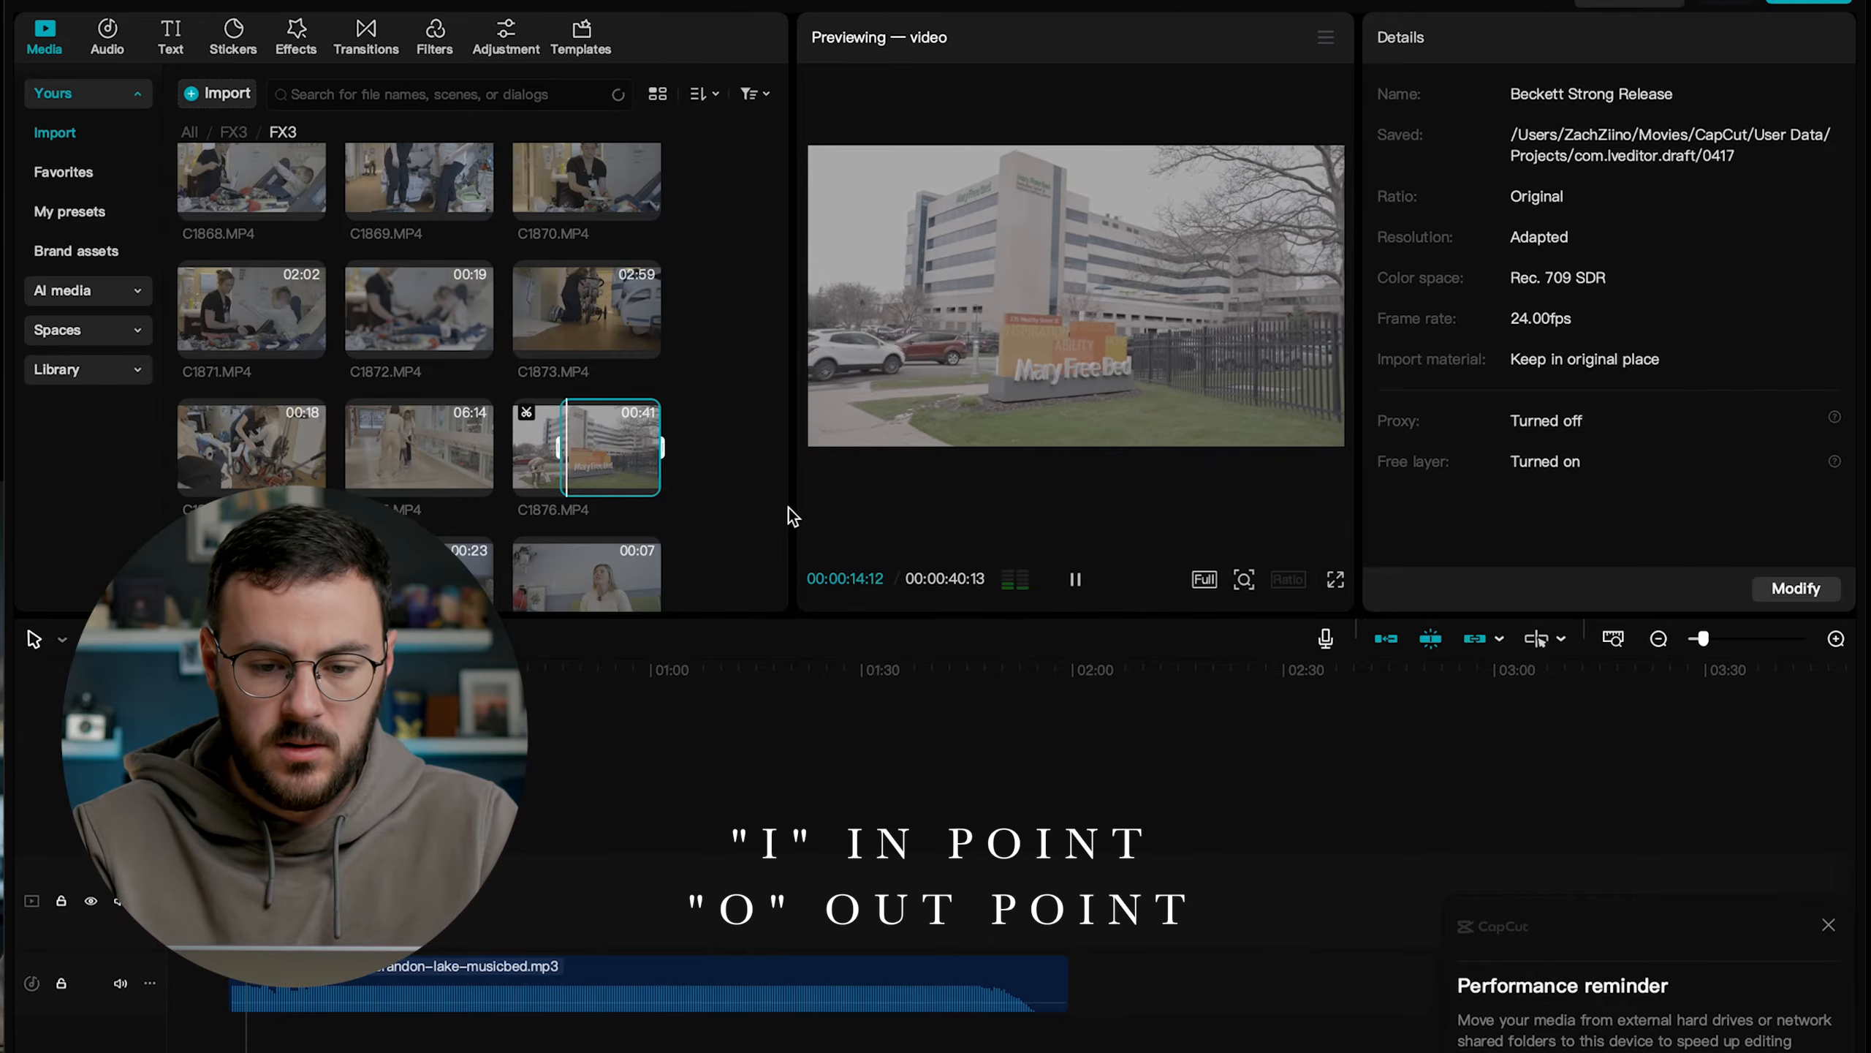
key("space")
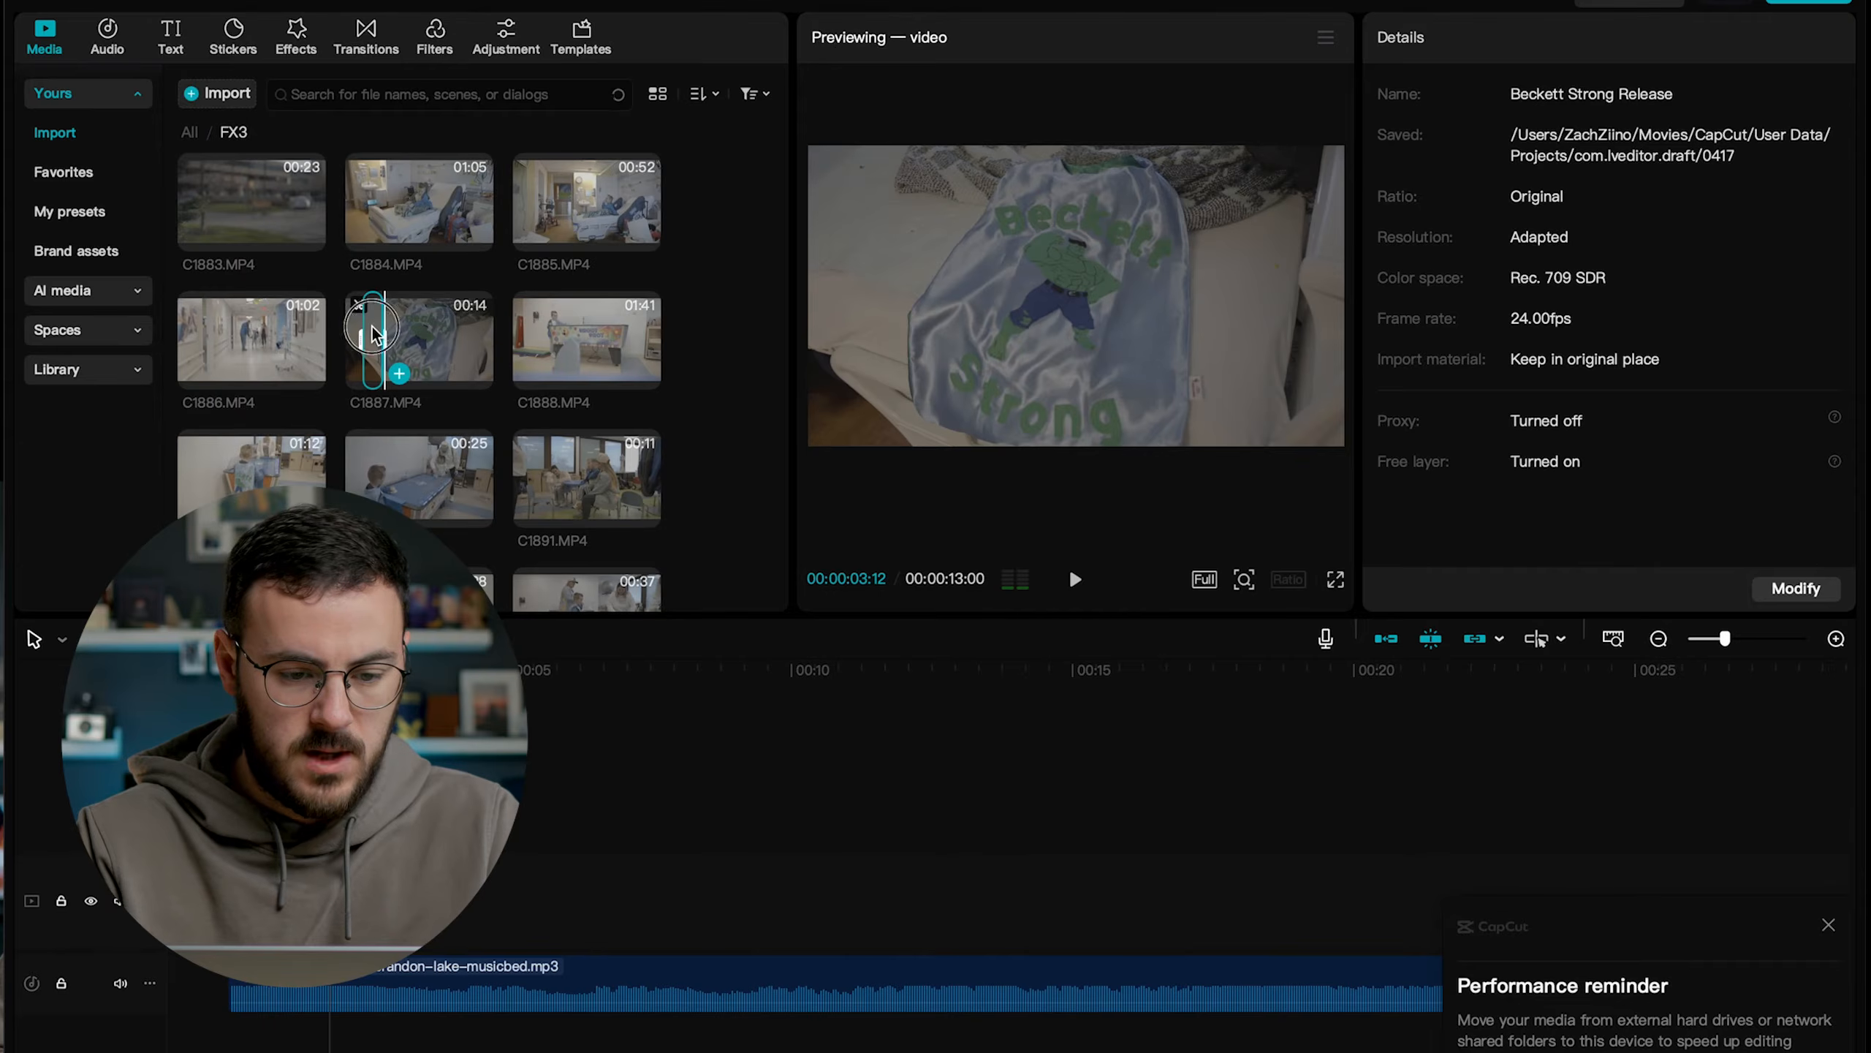
Add the trimmed clip C1887.MP4 to the timeline above the opening seconds of the music.
scroll(376, 335, "down", 1)
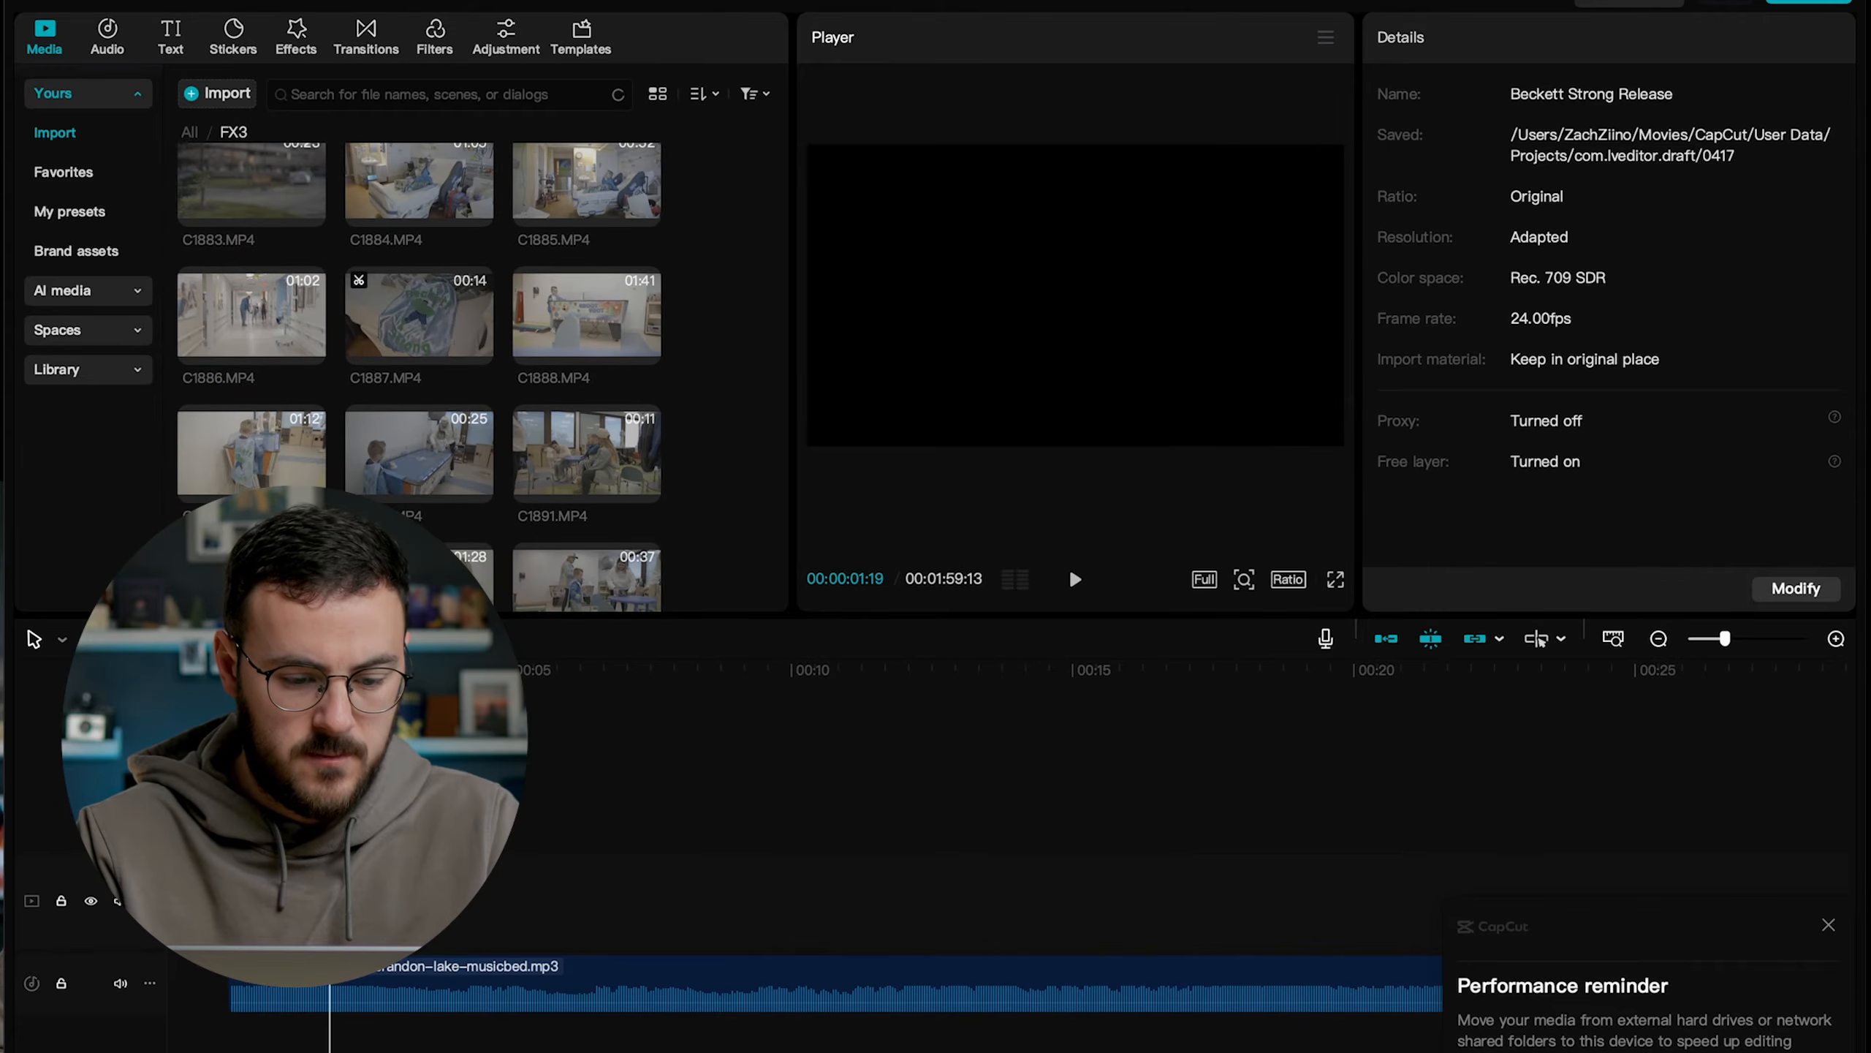
left_click_drag(418, 317, 346, 908)
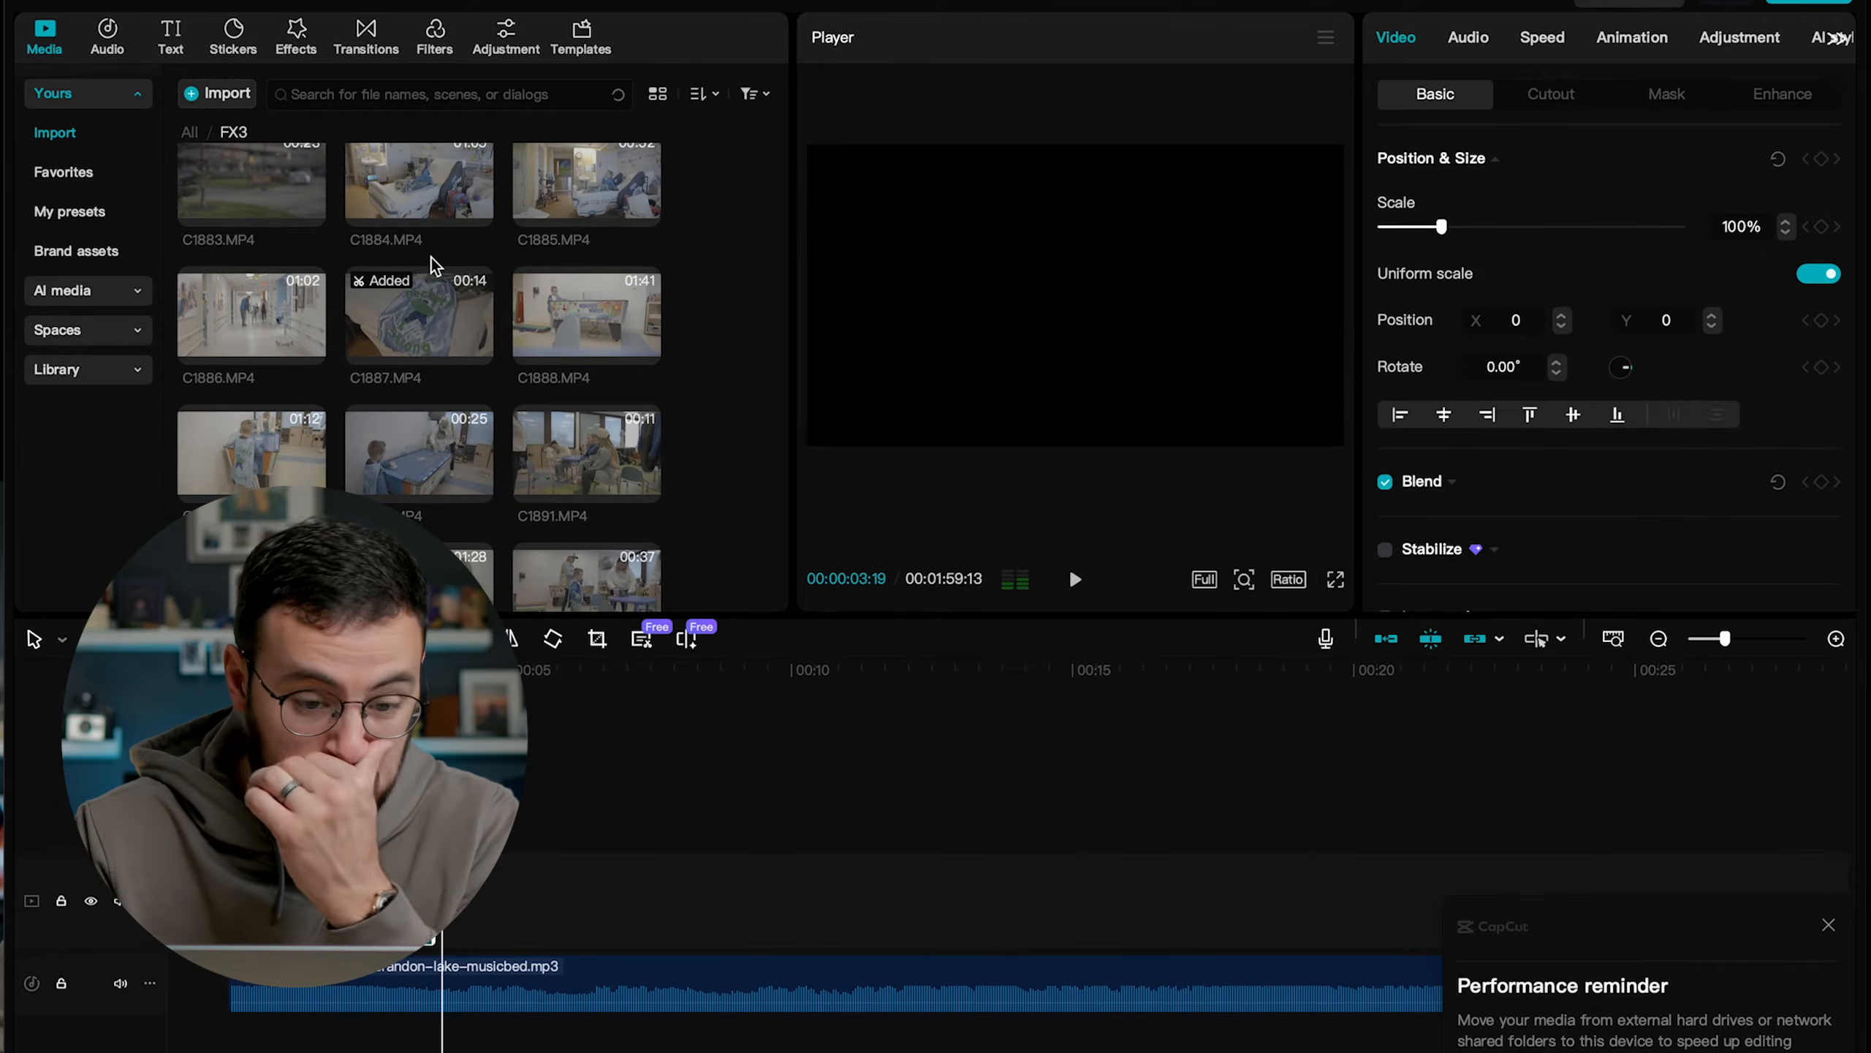
Preview clip C1888.MP4, place it on a new track at 00:00:45:19 and shorten its end to a brief shot.
left_click(606, 315)
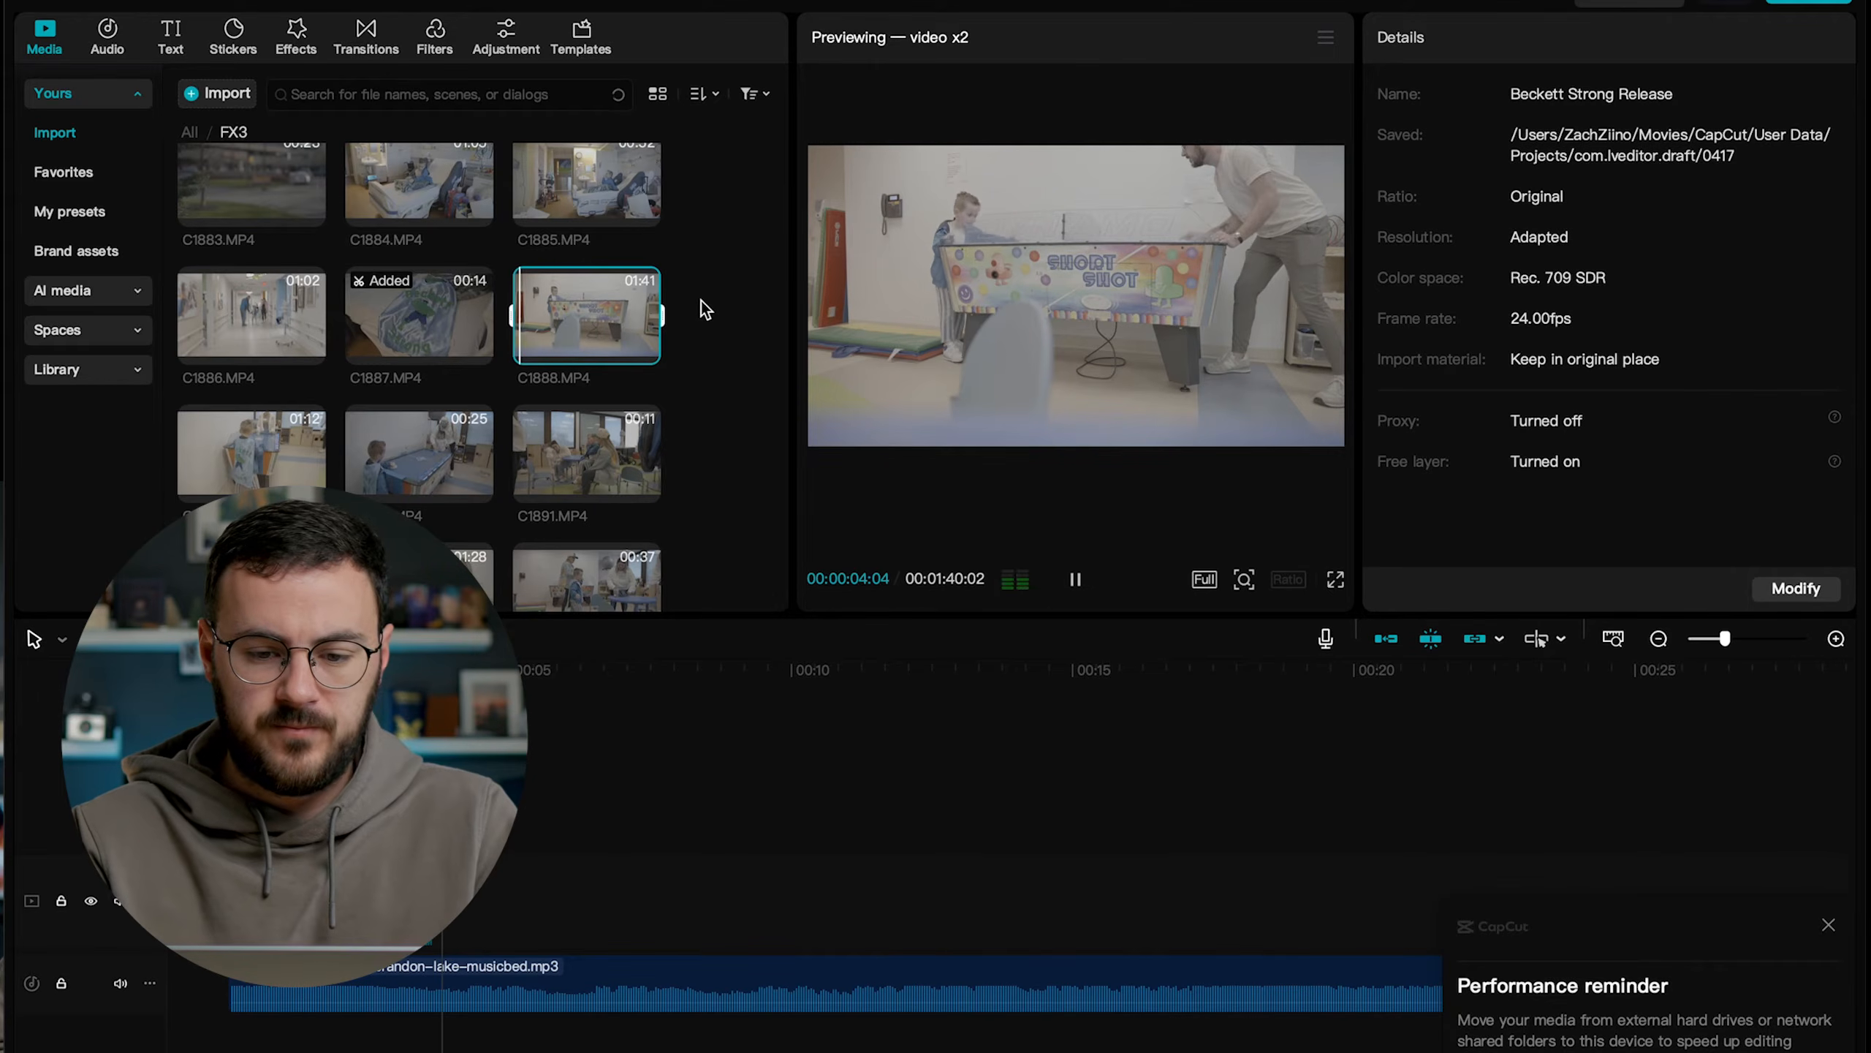
left_click_drag(556, 313, 882, 792)
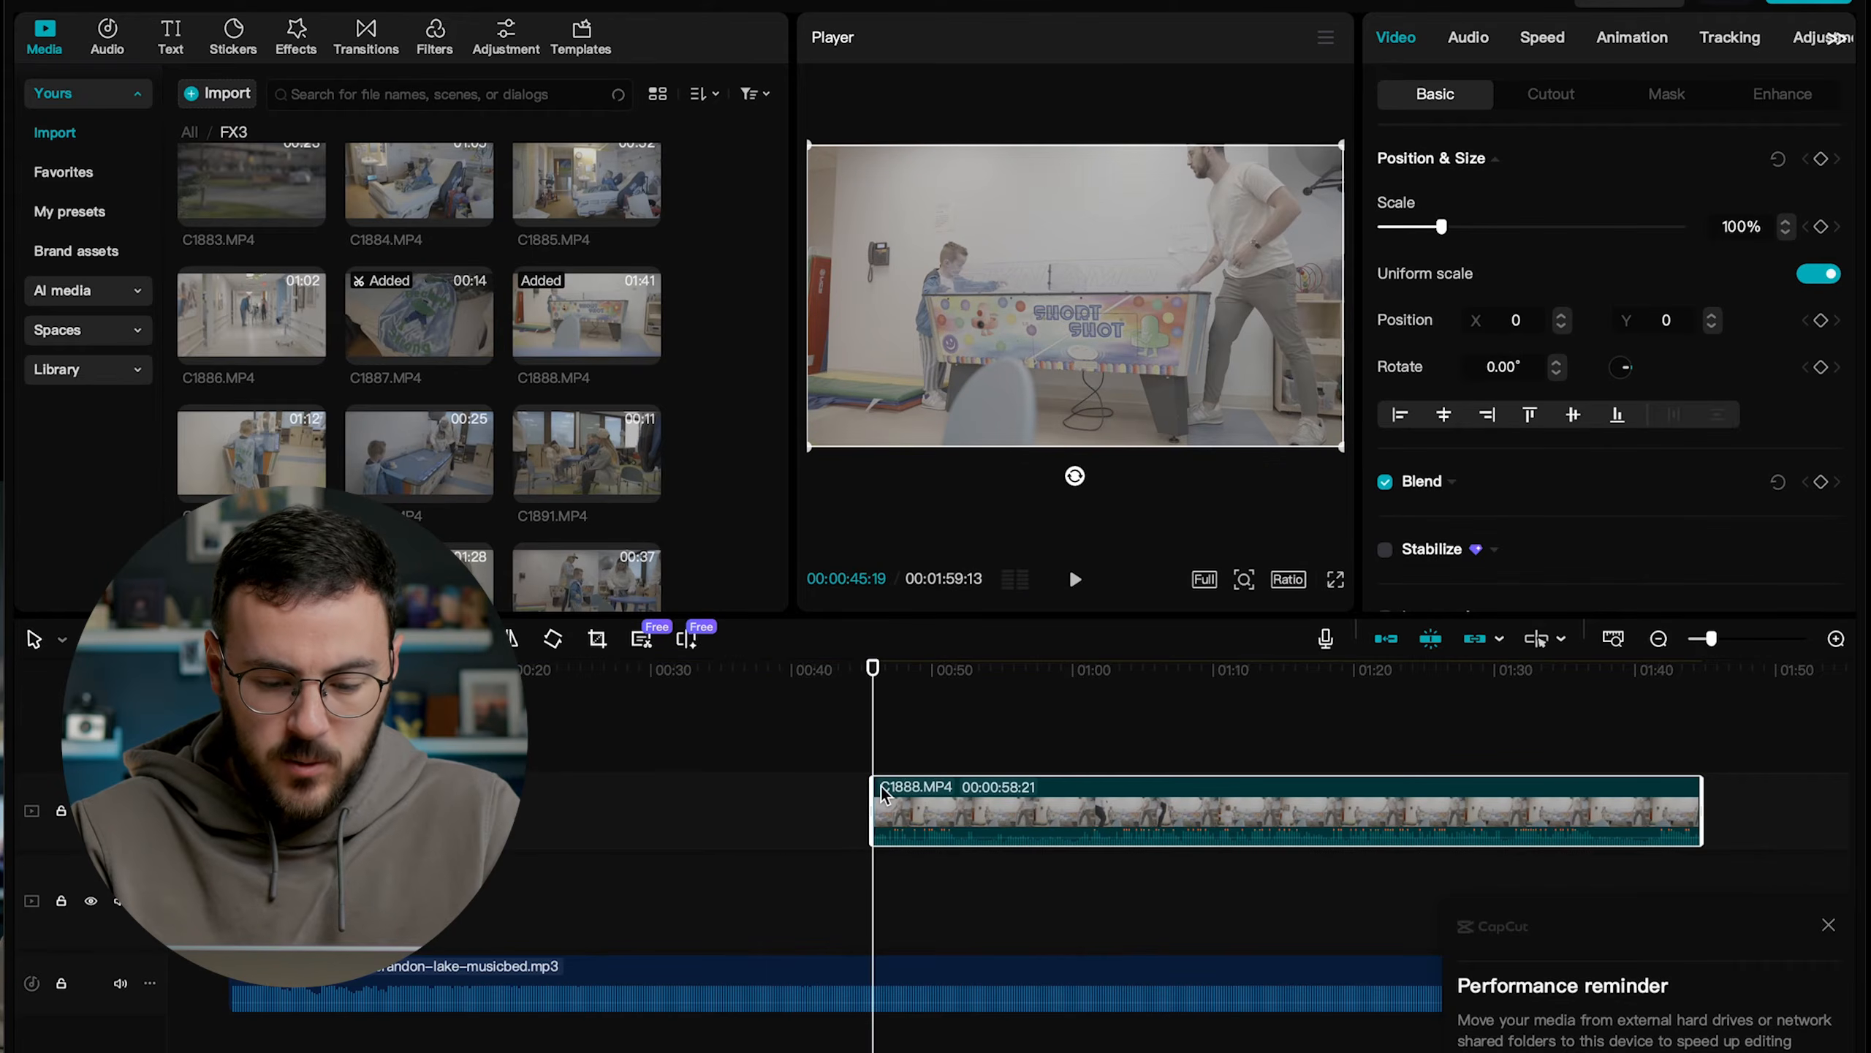
left_click_drag(1701, 794, 886, 846)
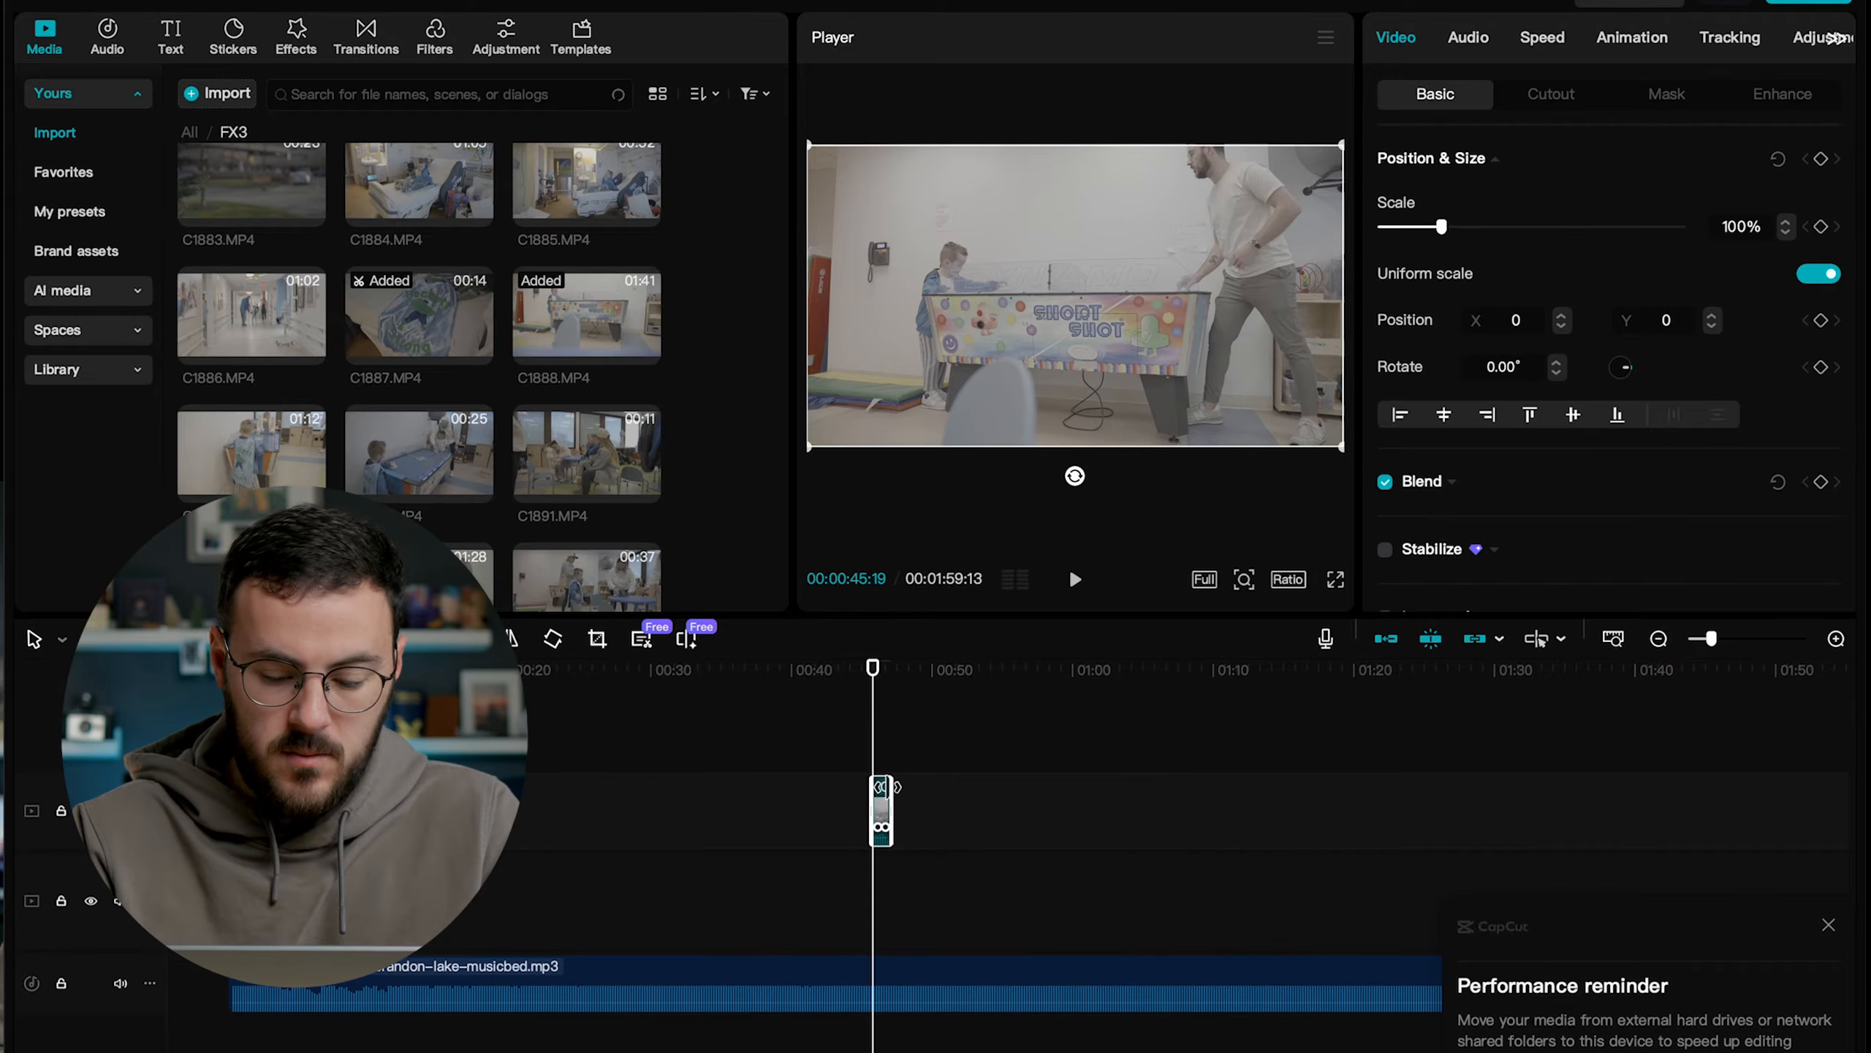
Move the shortened C1888.MP4 clip onto the existing video track directly after C1887.MP4.
key("super+equal")
key("super+equal")
scroll(886, 787, "left", 6)
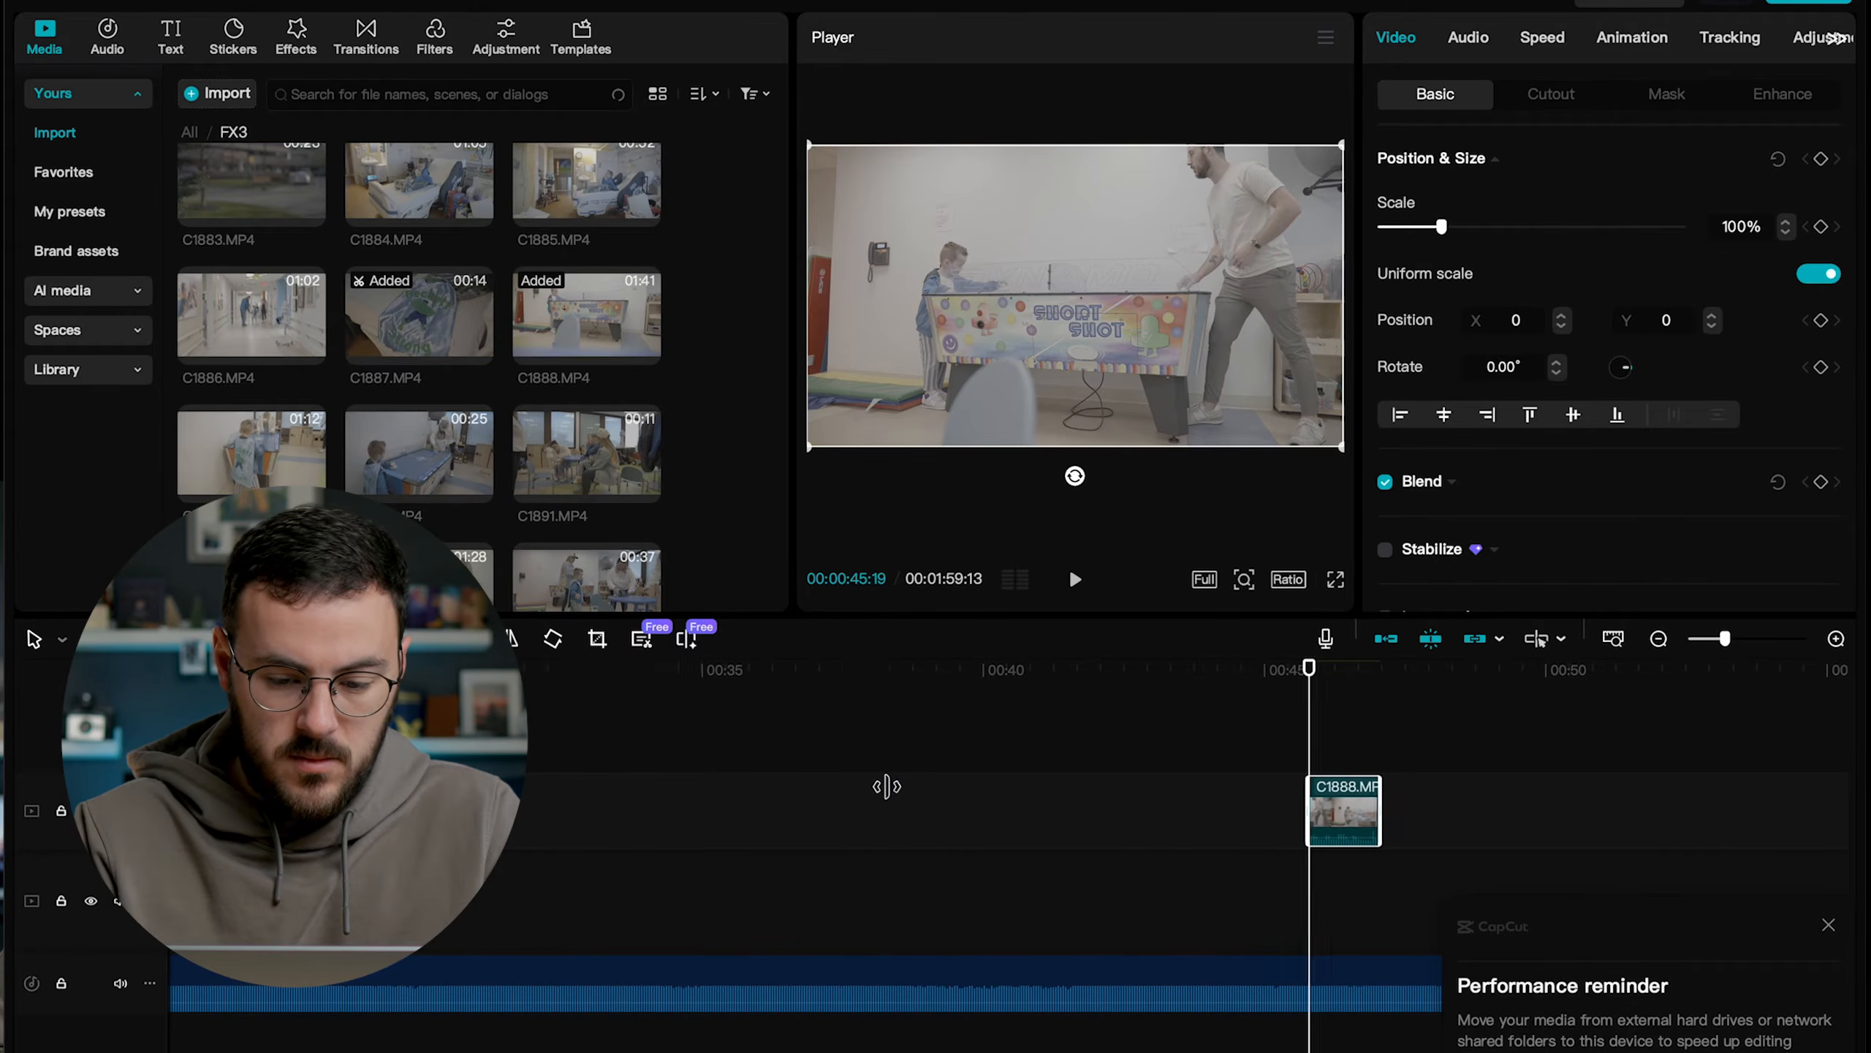
left_click_drag(1361, 806, 368, 899)
scroll(369, 899, "left", 10)
scroll(368, 899, "left", 2)
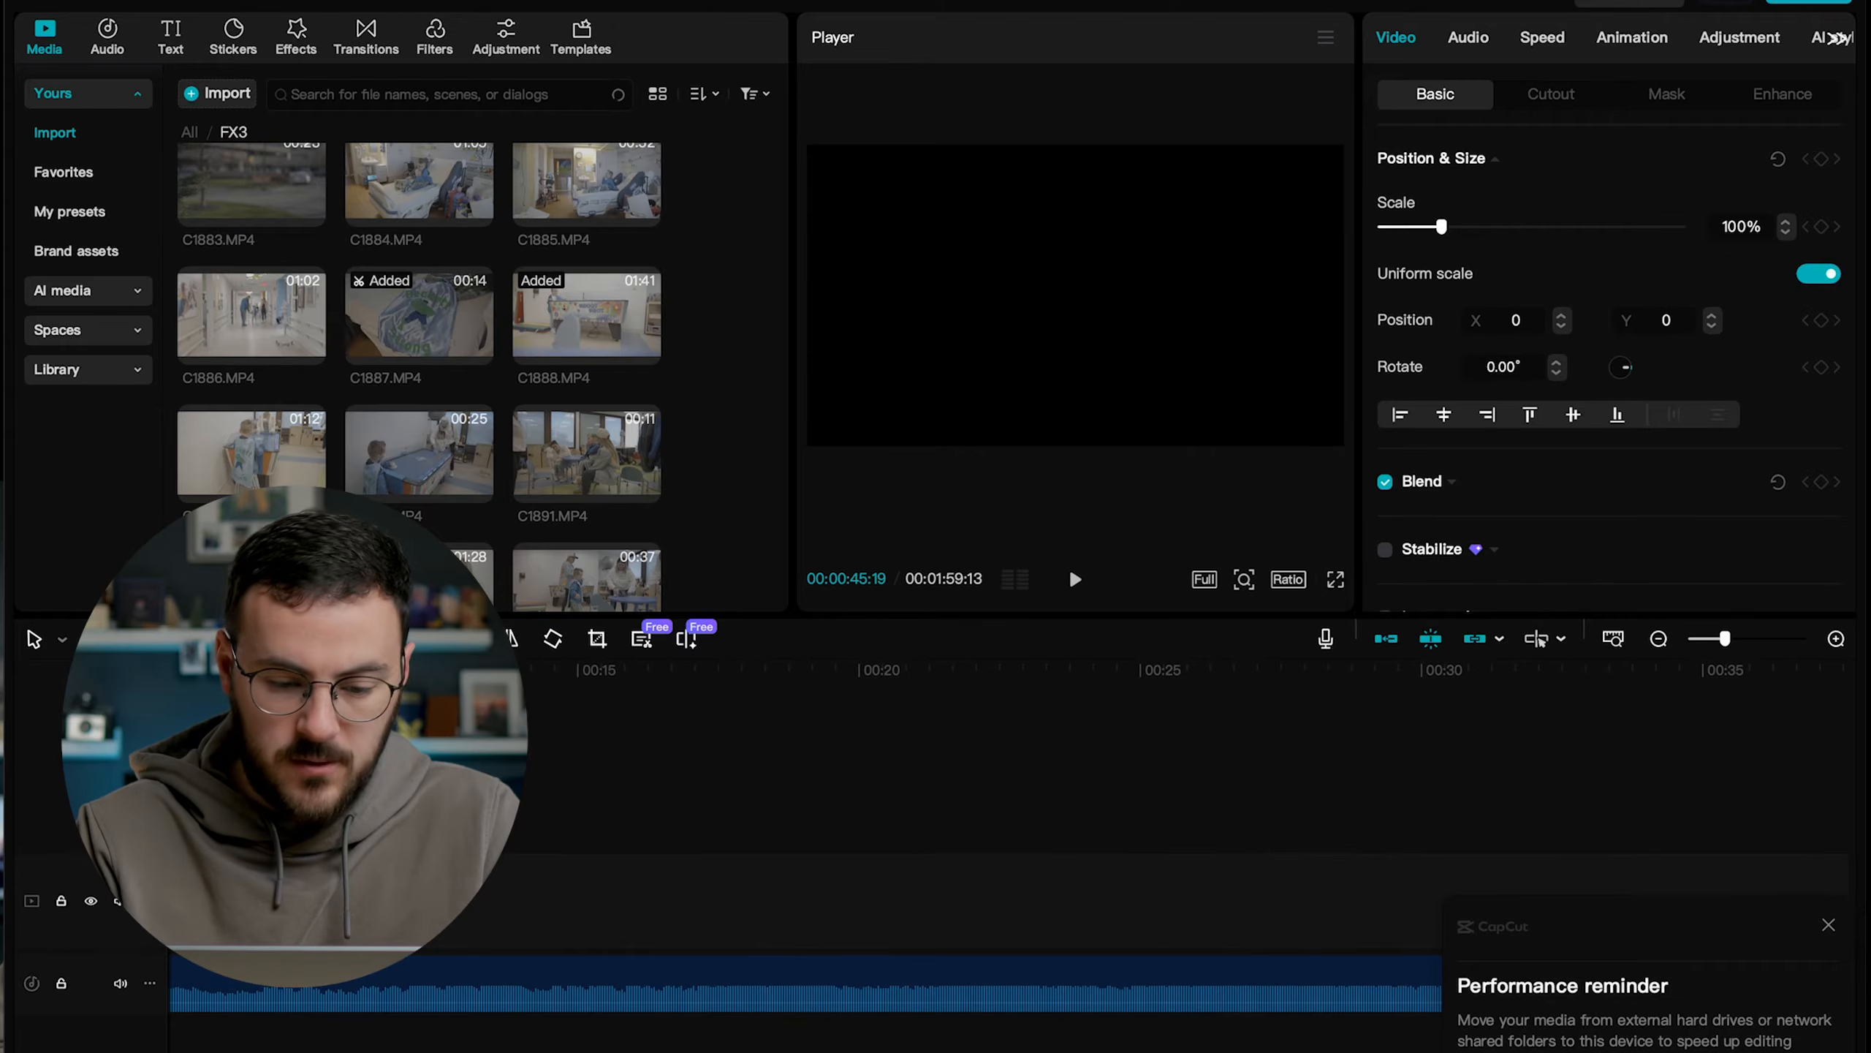
key("super+minus")
left_click(311, 896)
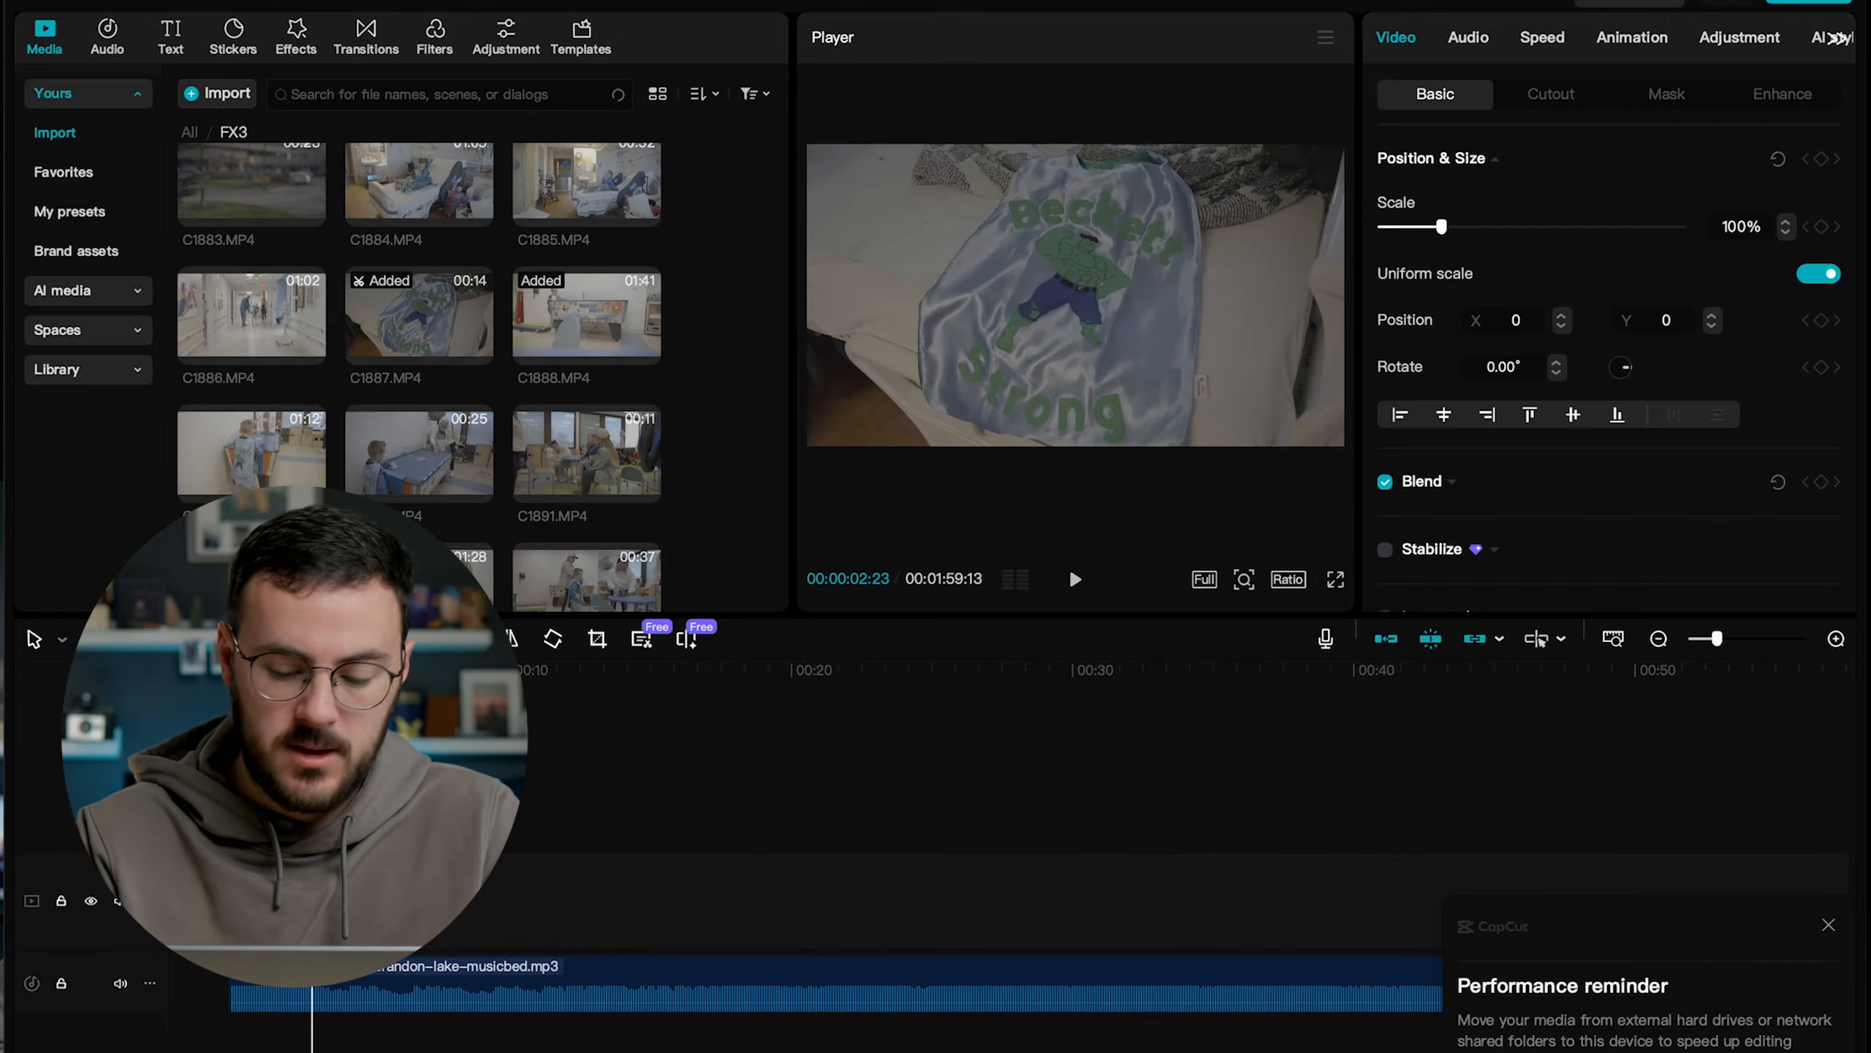
key("super+plus")
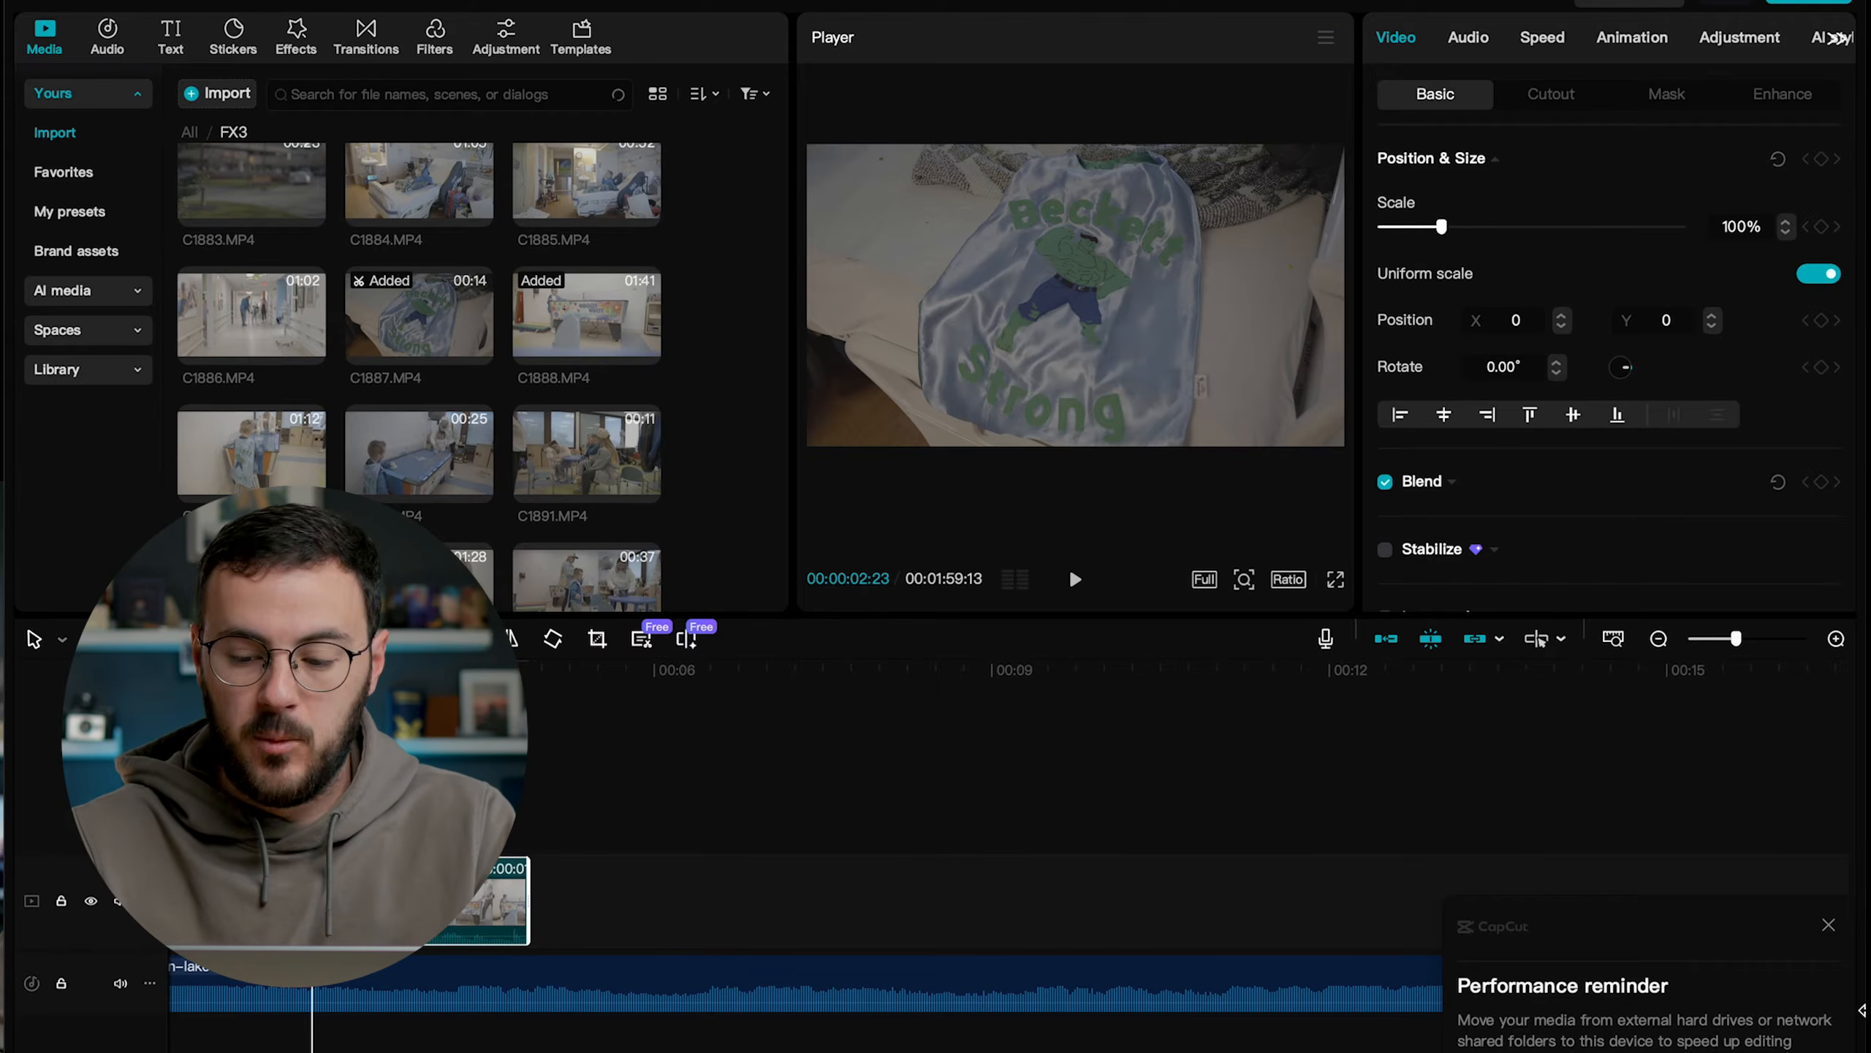
Dismiss the performance reminder and play the timeline across the cut from C1887.MP4 to C1888.MP4.
left_click(1833, 927)
key("space")
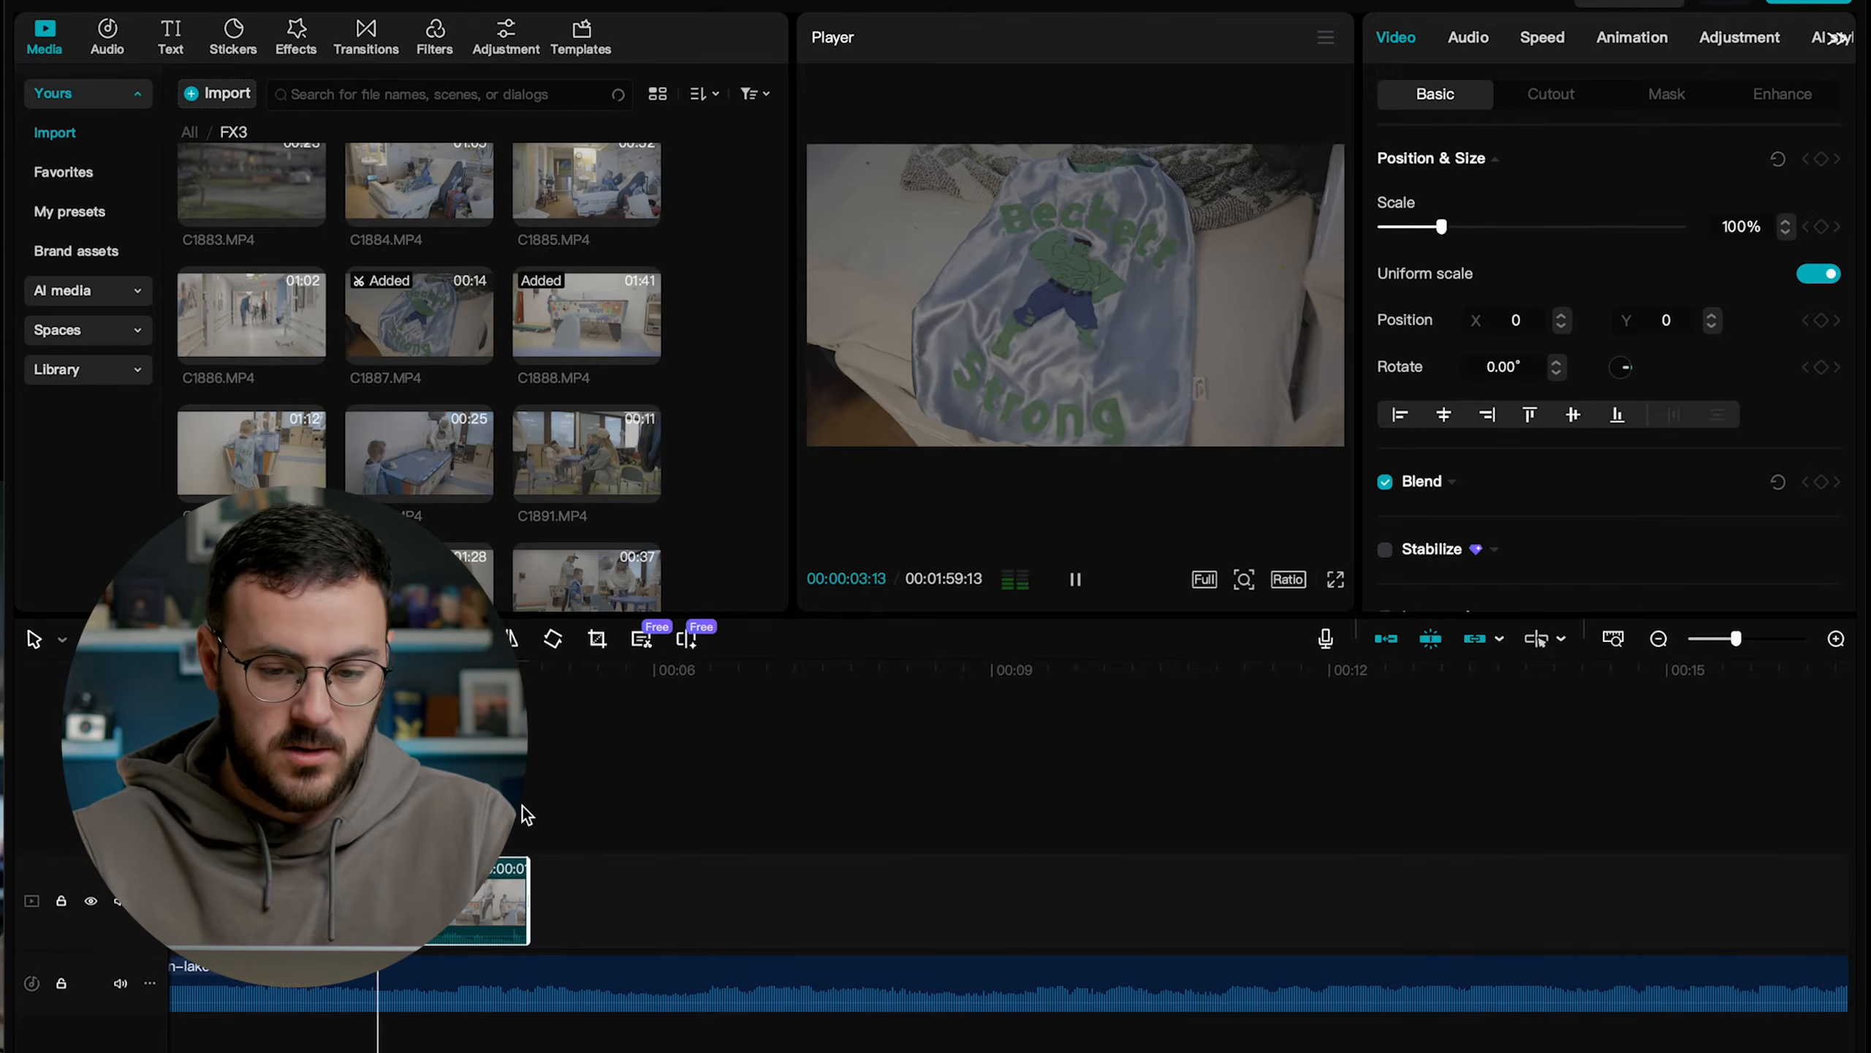
key("space")
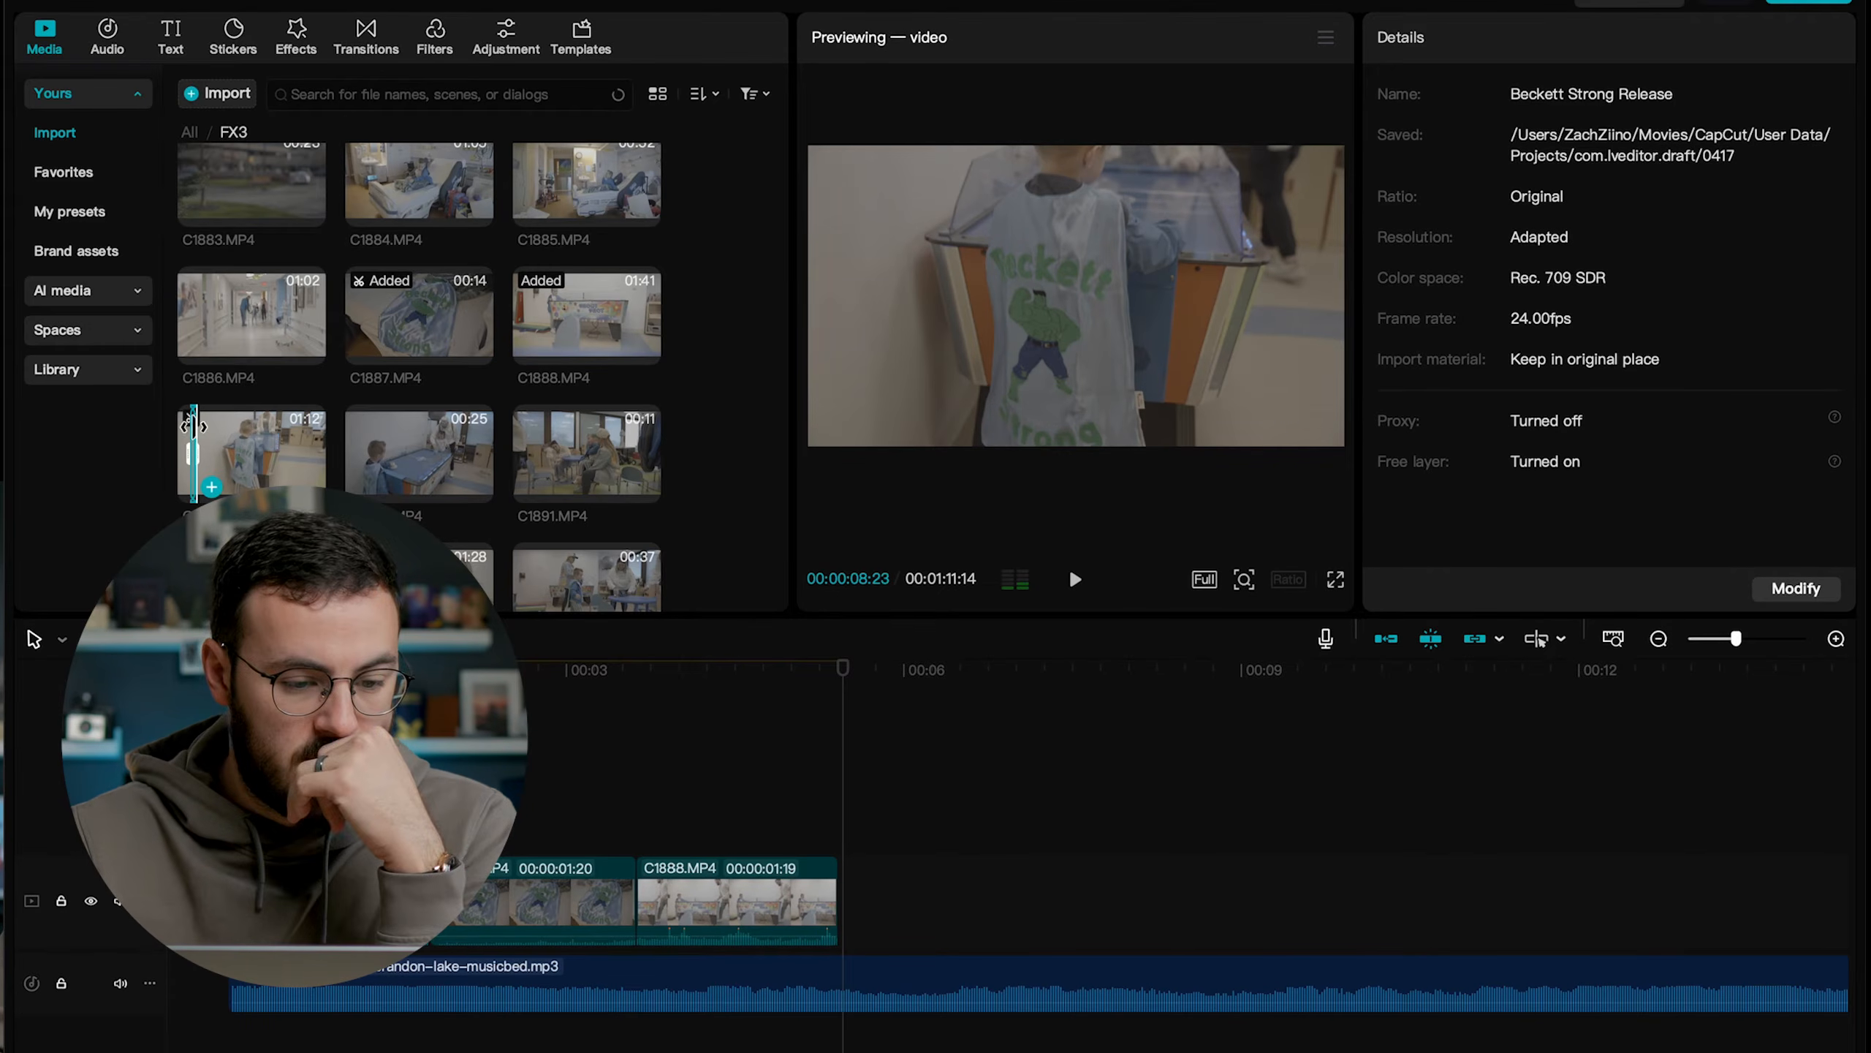
Add the marked part of C1889.MP4 after C1888.MP4 and trim its end to a length of 00:00:01:14.
left_click_drag(202, 459, 845, 900)
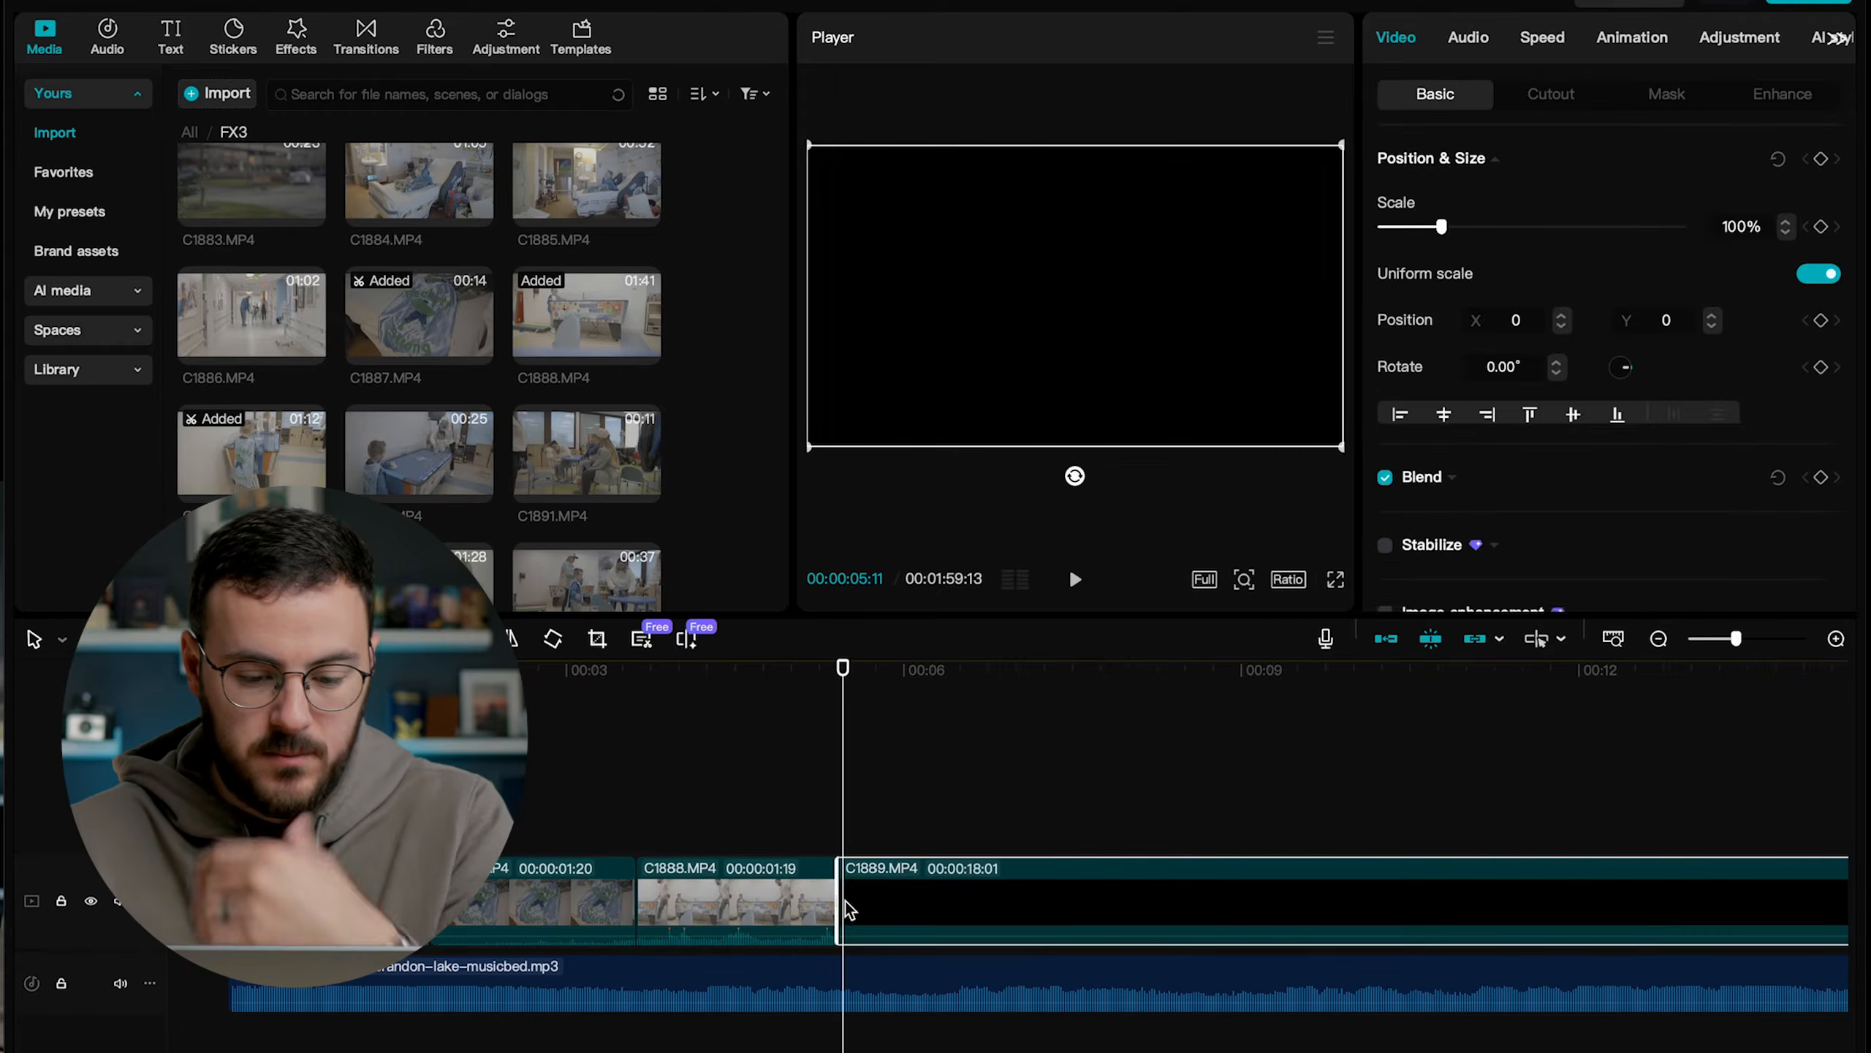
left_click(800, 668)
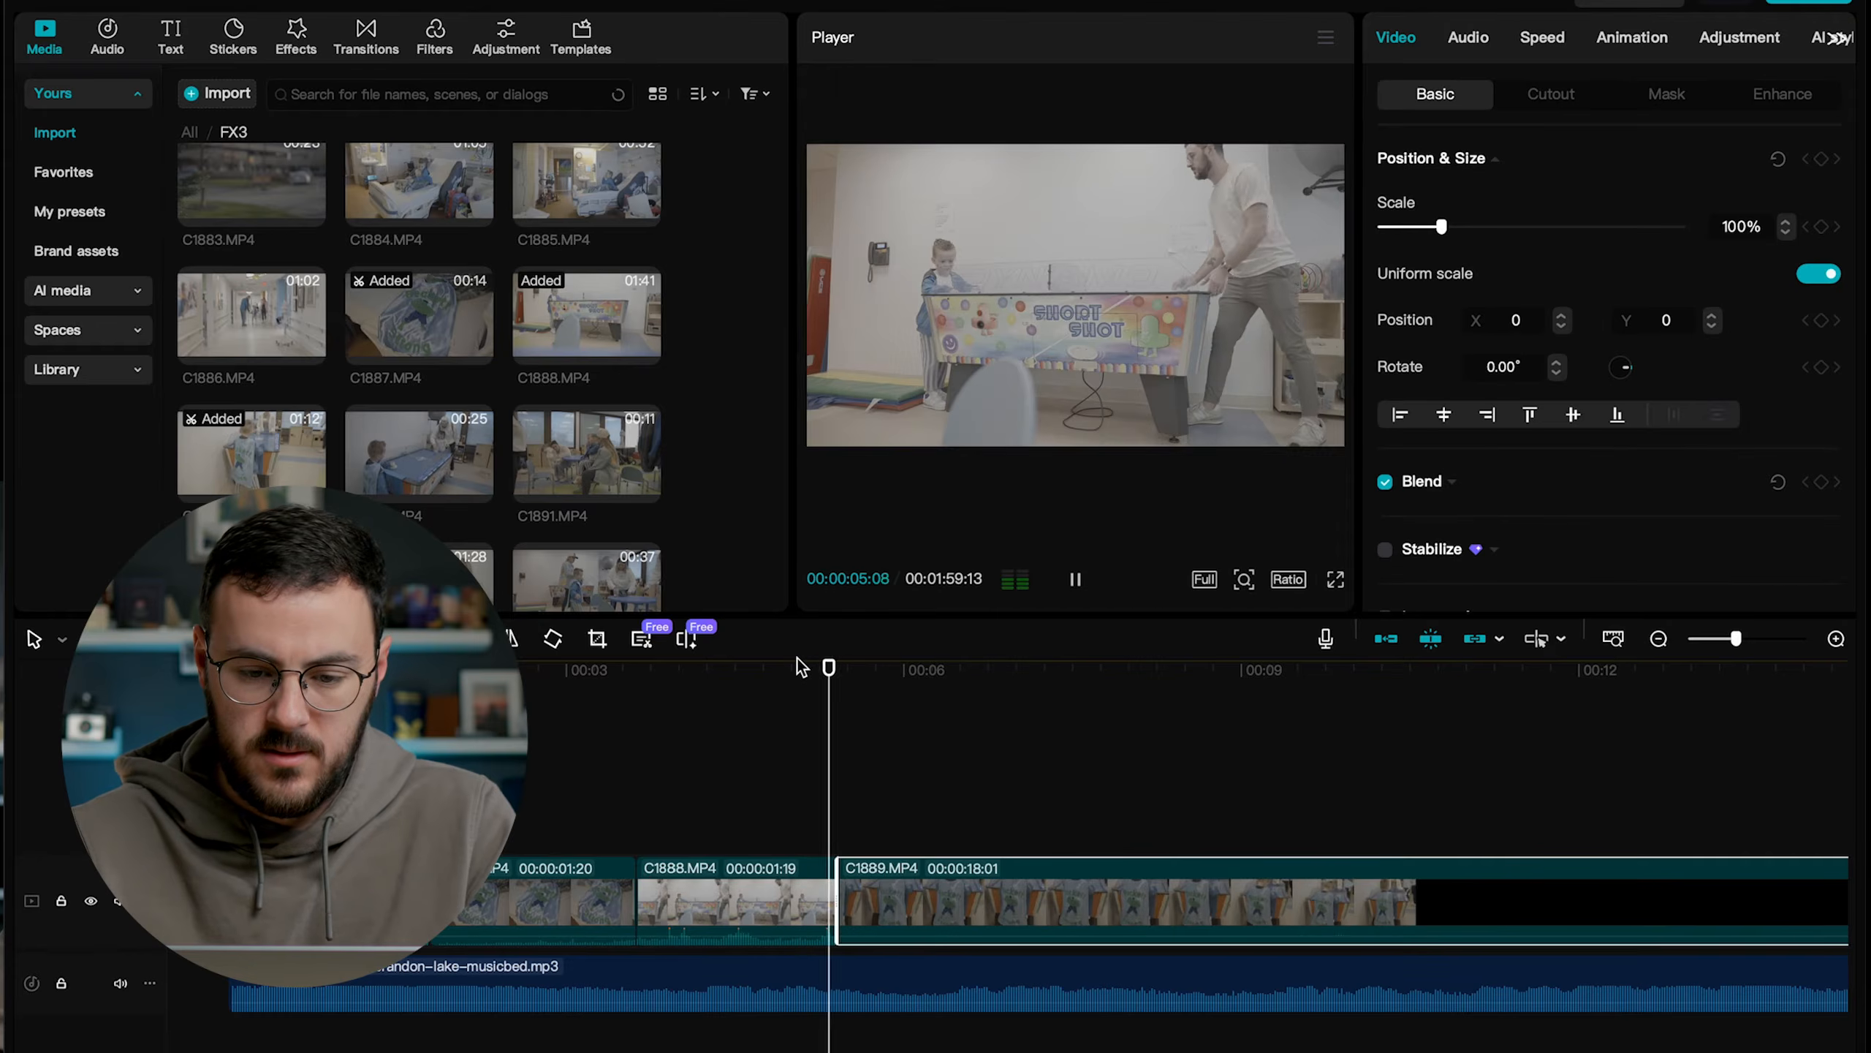
key("space")
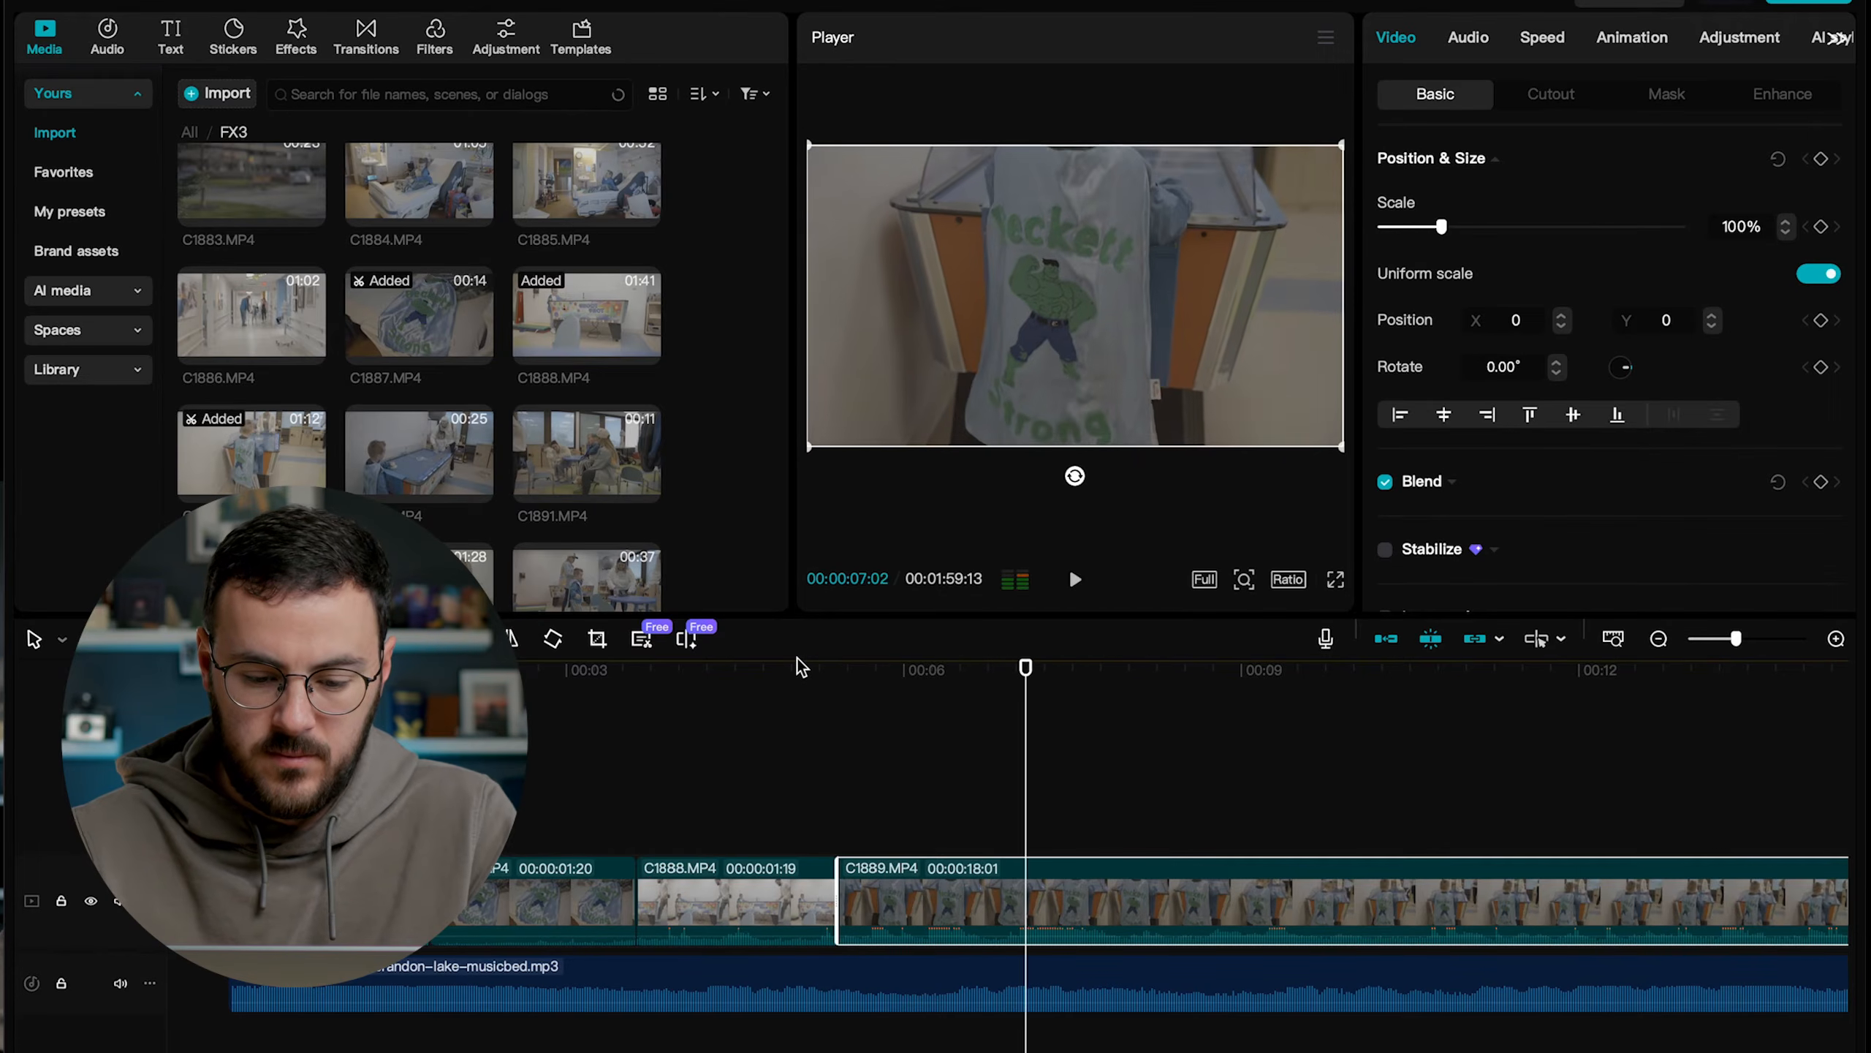
key("w")
left_click_drag(926, 896, 1034, 900)
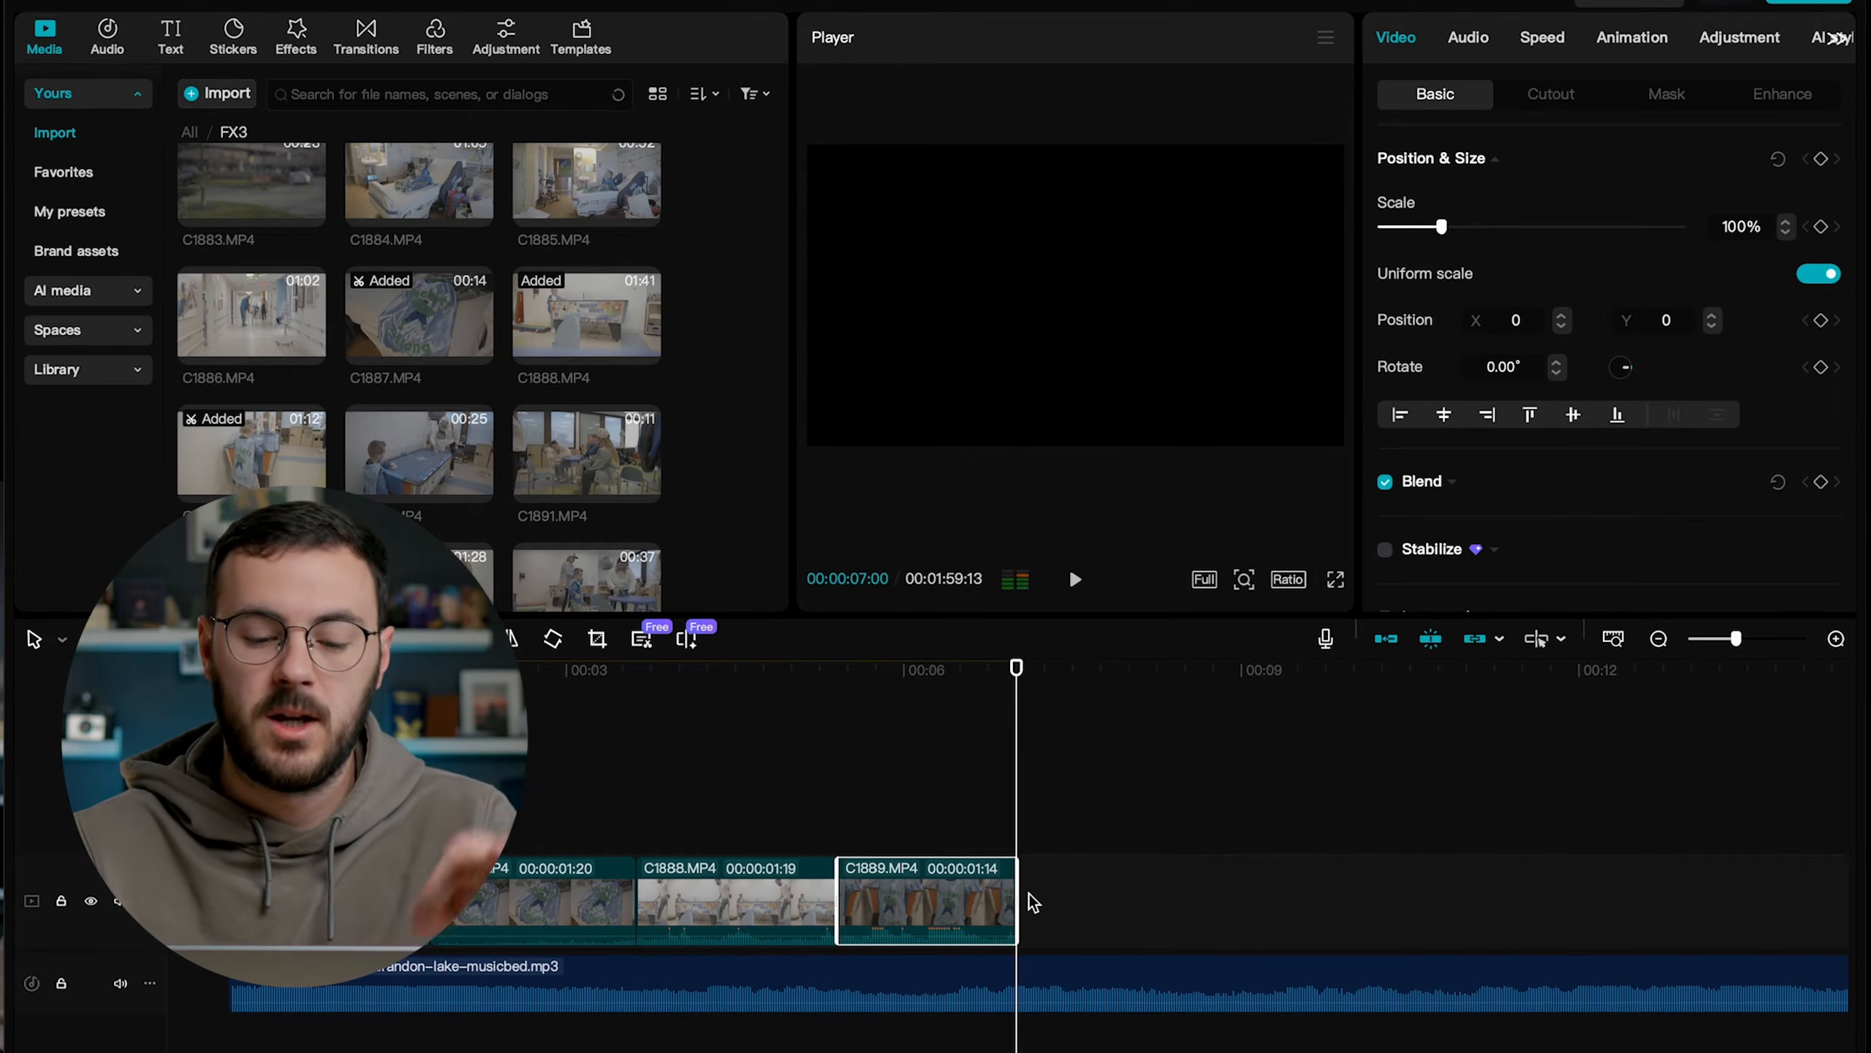
Try to shift C1889.MP4 away from C1888.MP4 with the main track magnet on, and undo the move.
left_click_drag(909, 907, 975, 914)
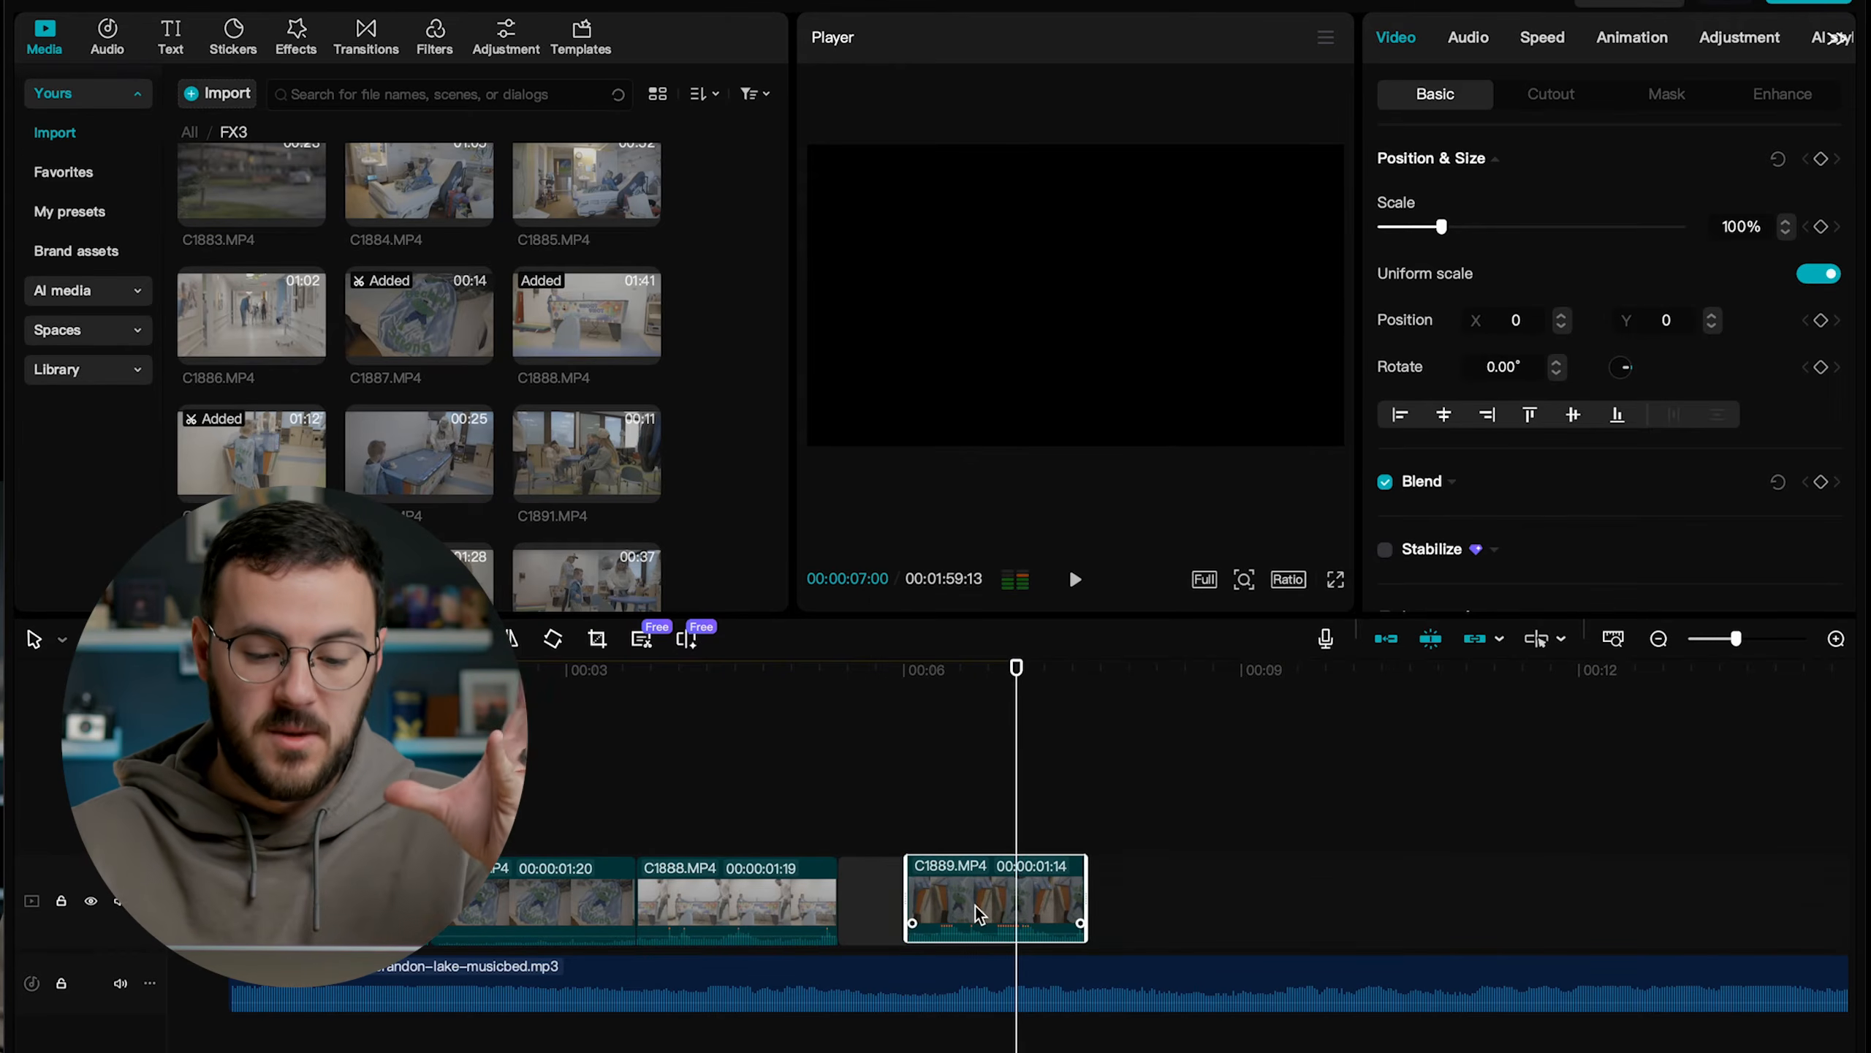
key("ctrl+z")
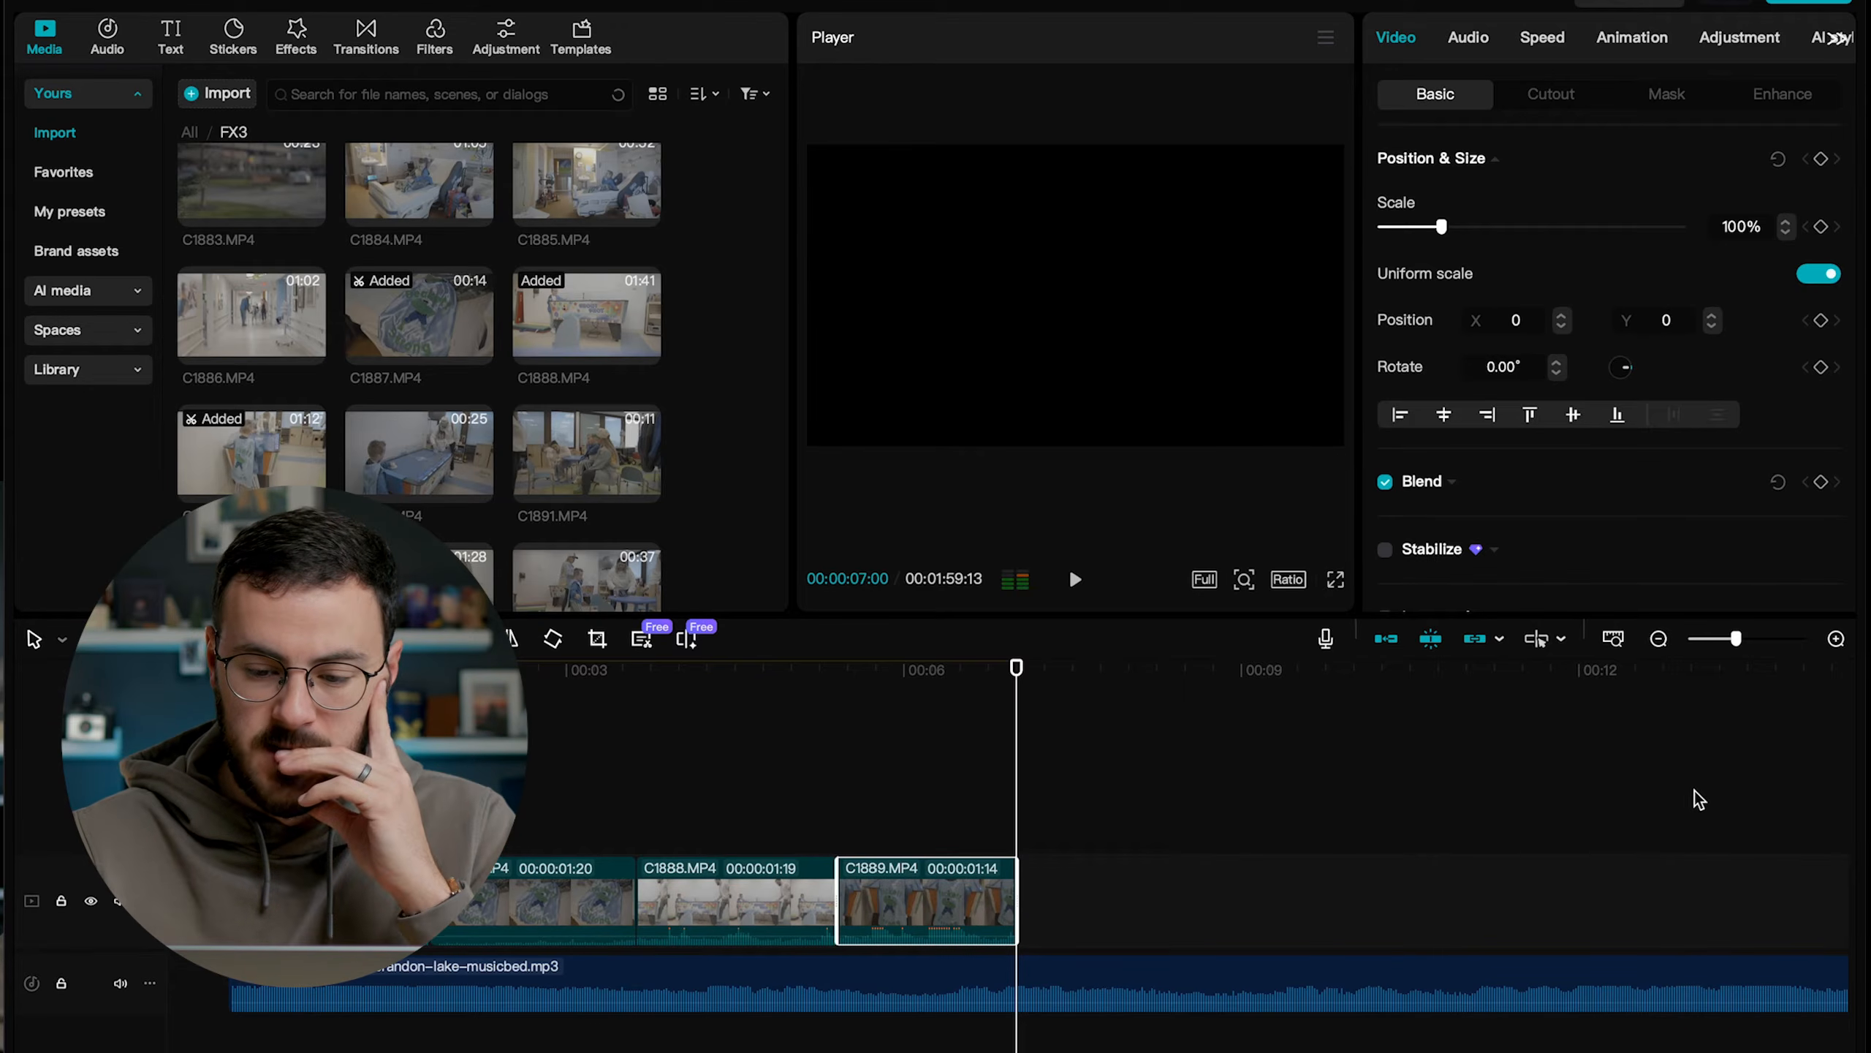
Turn off the main track magnet and test-move C1889.MP4, leaving it directly after C1888.MP4 with a length of 00:00:01:19.
left_click(1390, 639)
left_click(894, 896)
left_click_drag(894, 895, 1147, 900)
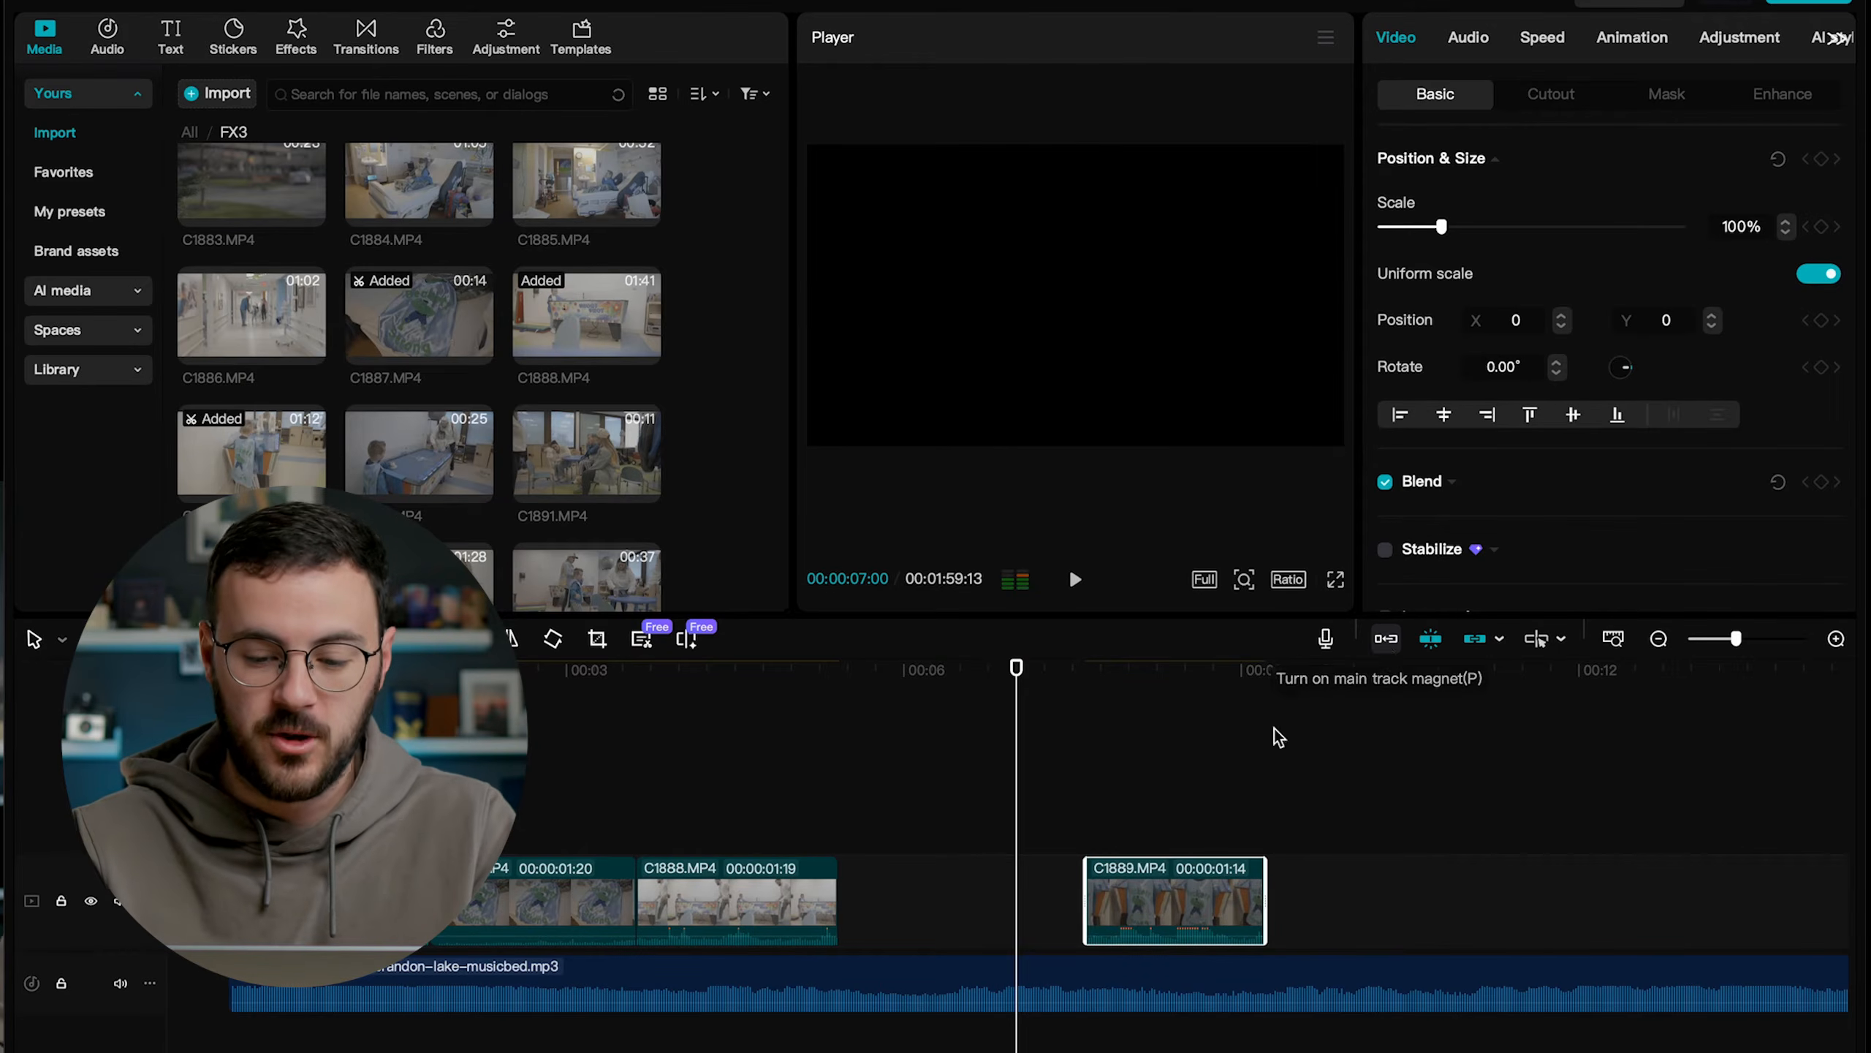
left_click_drag(1085, 890, 893, 900)
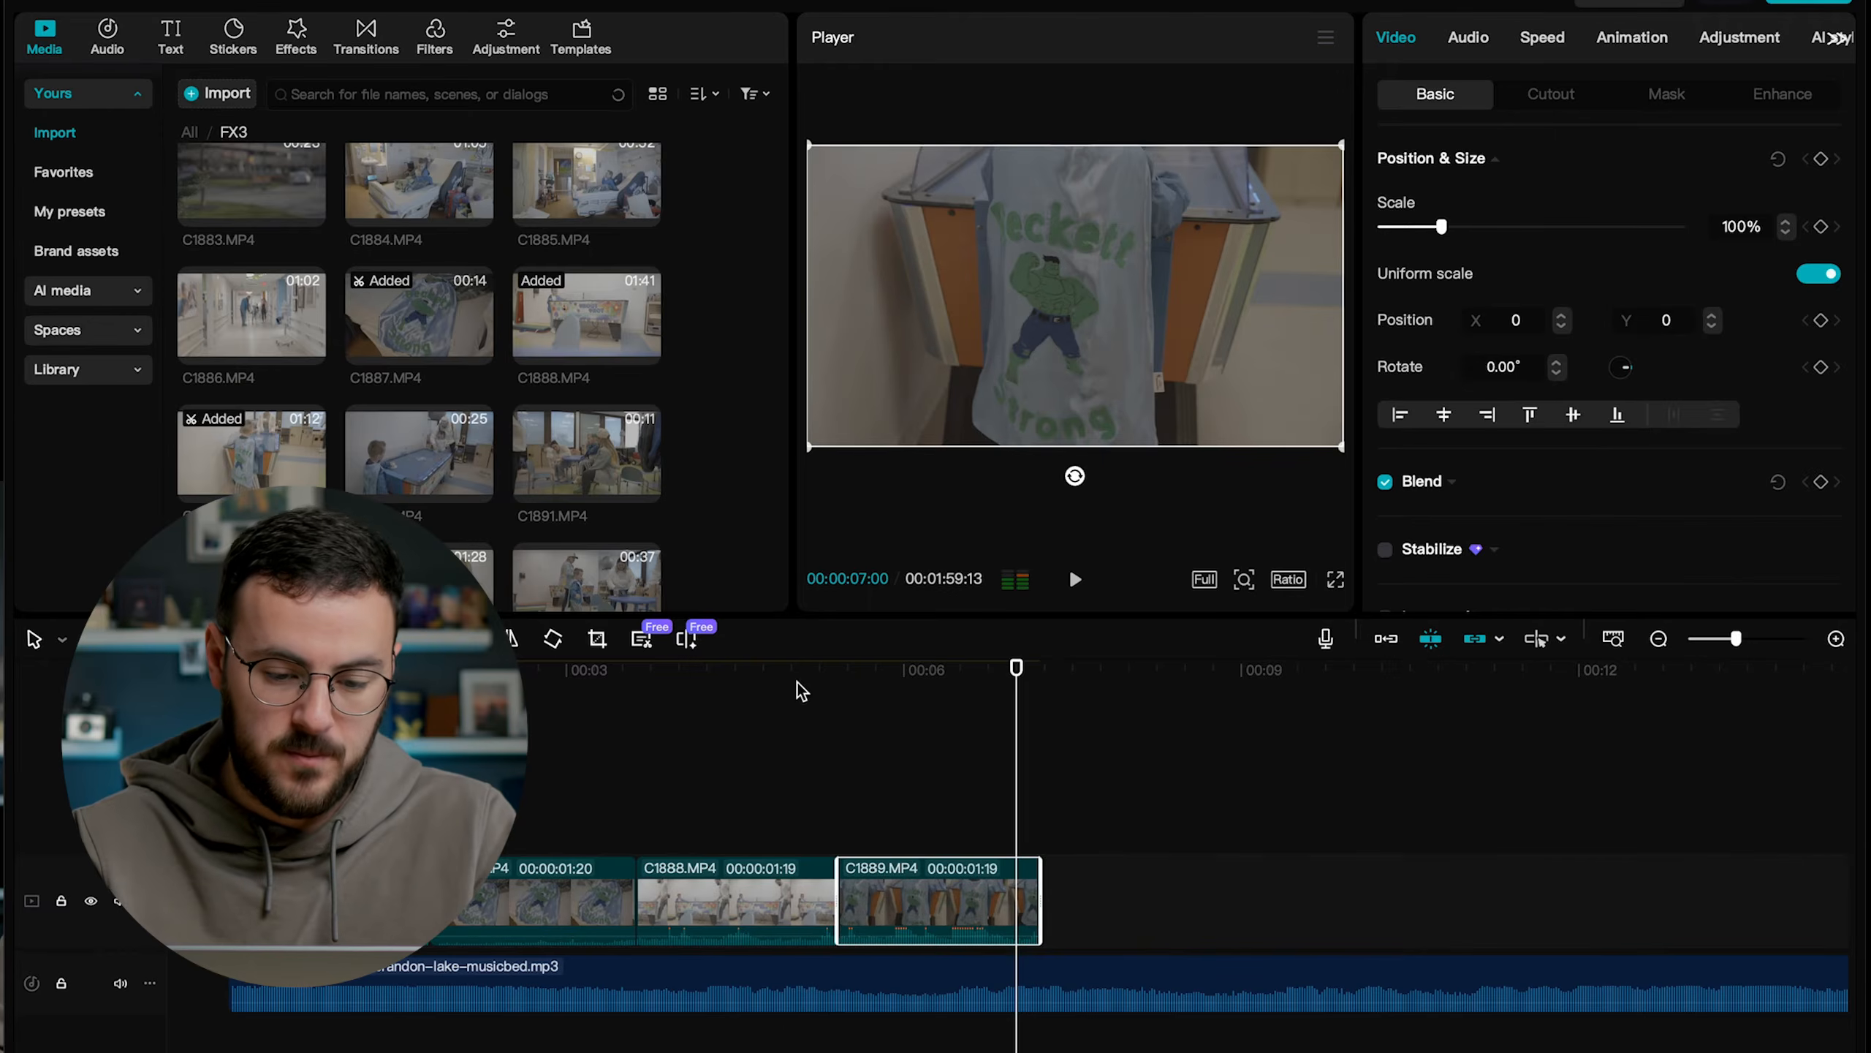
left_click(794, 668)
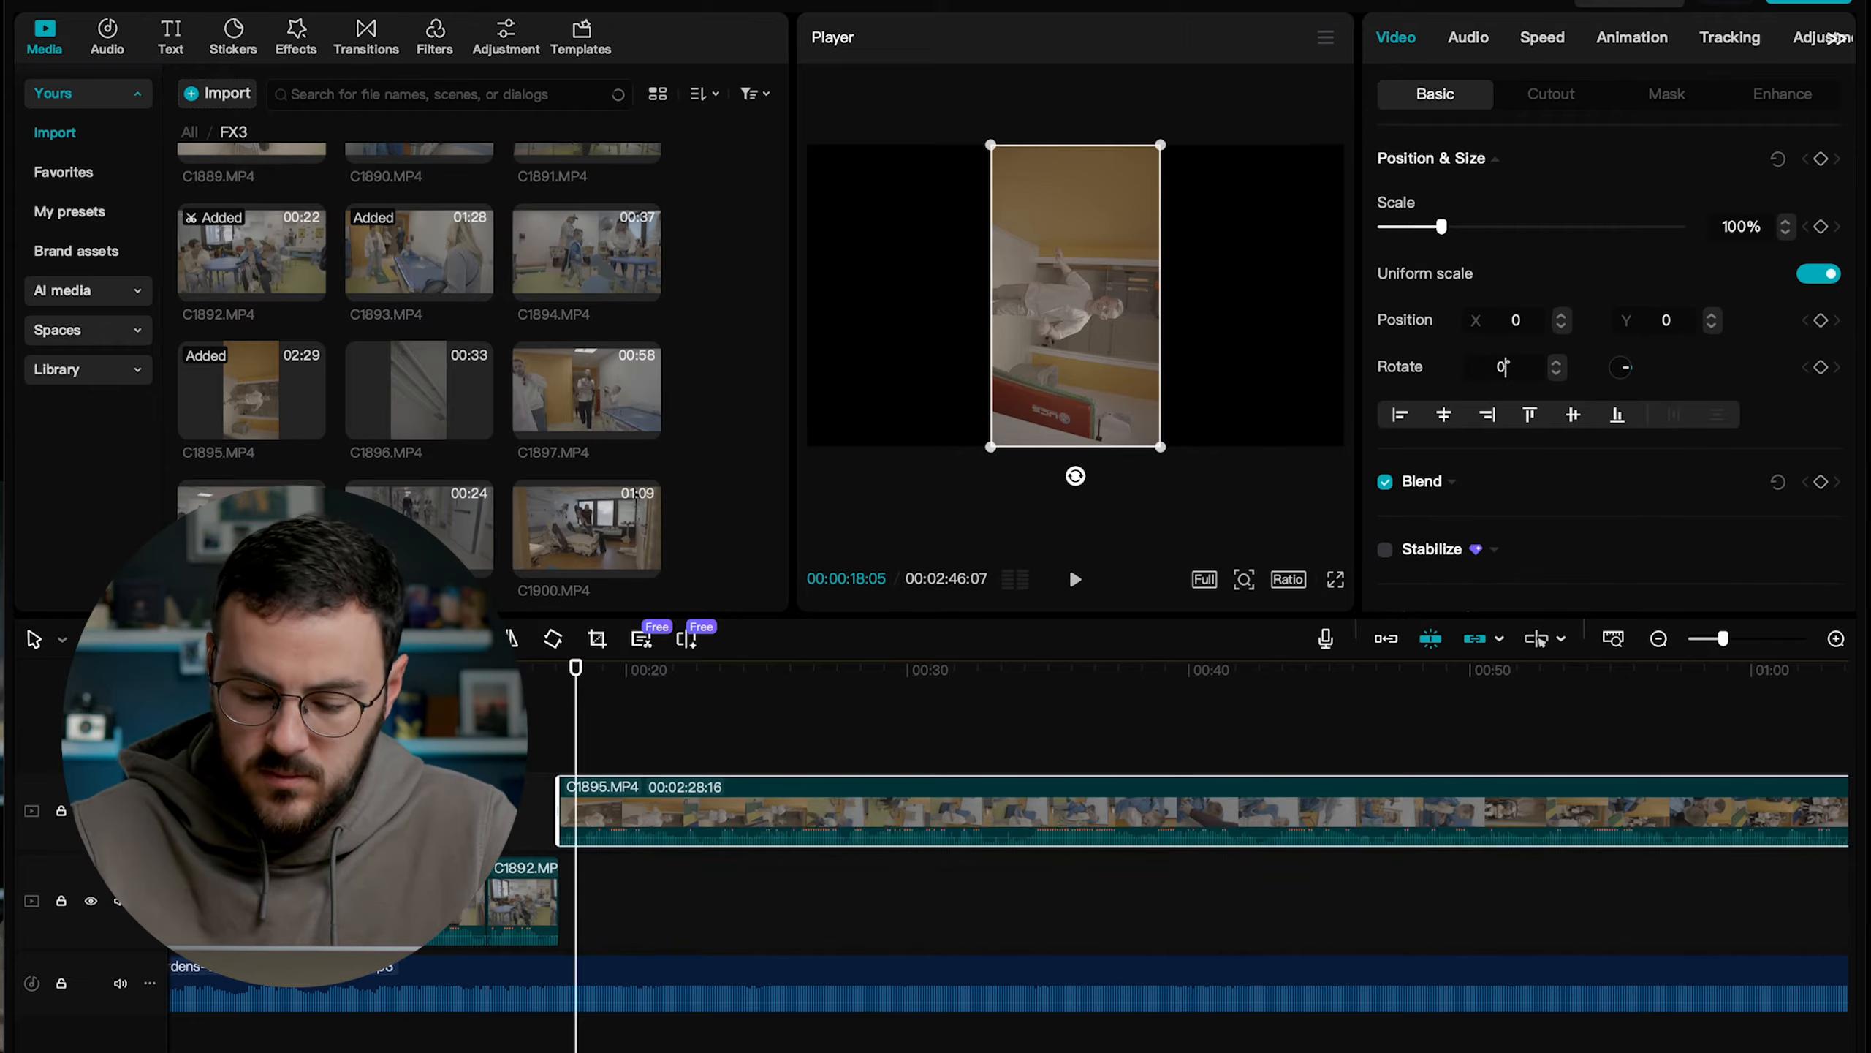
Rotate the vertical clip C1895.MP4 to -90° and scale it to 200%, and play the cut leading into it.
type("0")
key("Return")
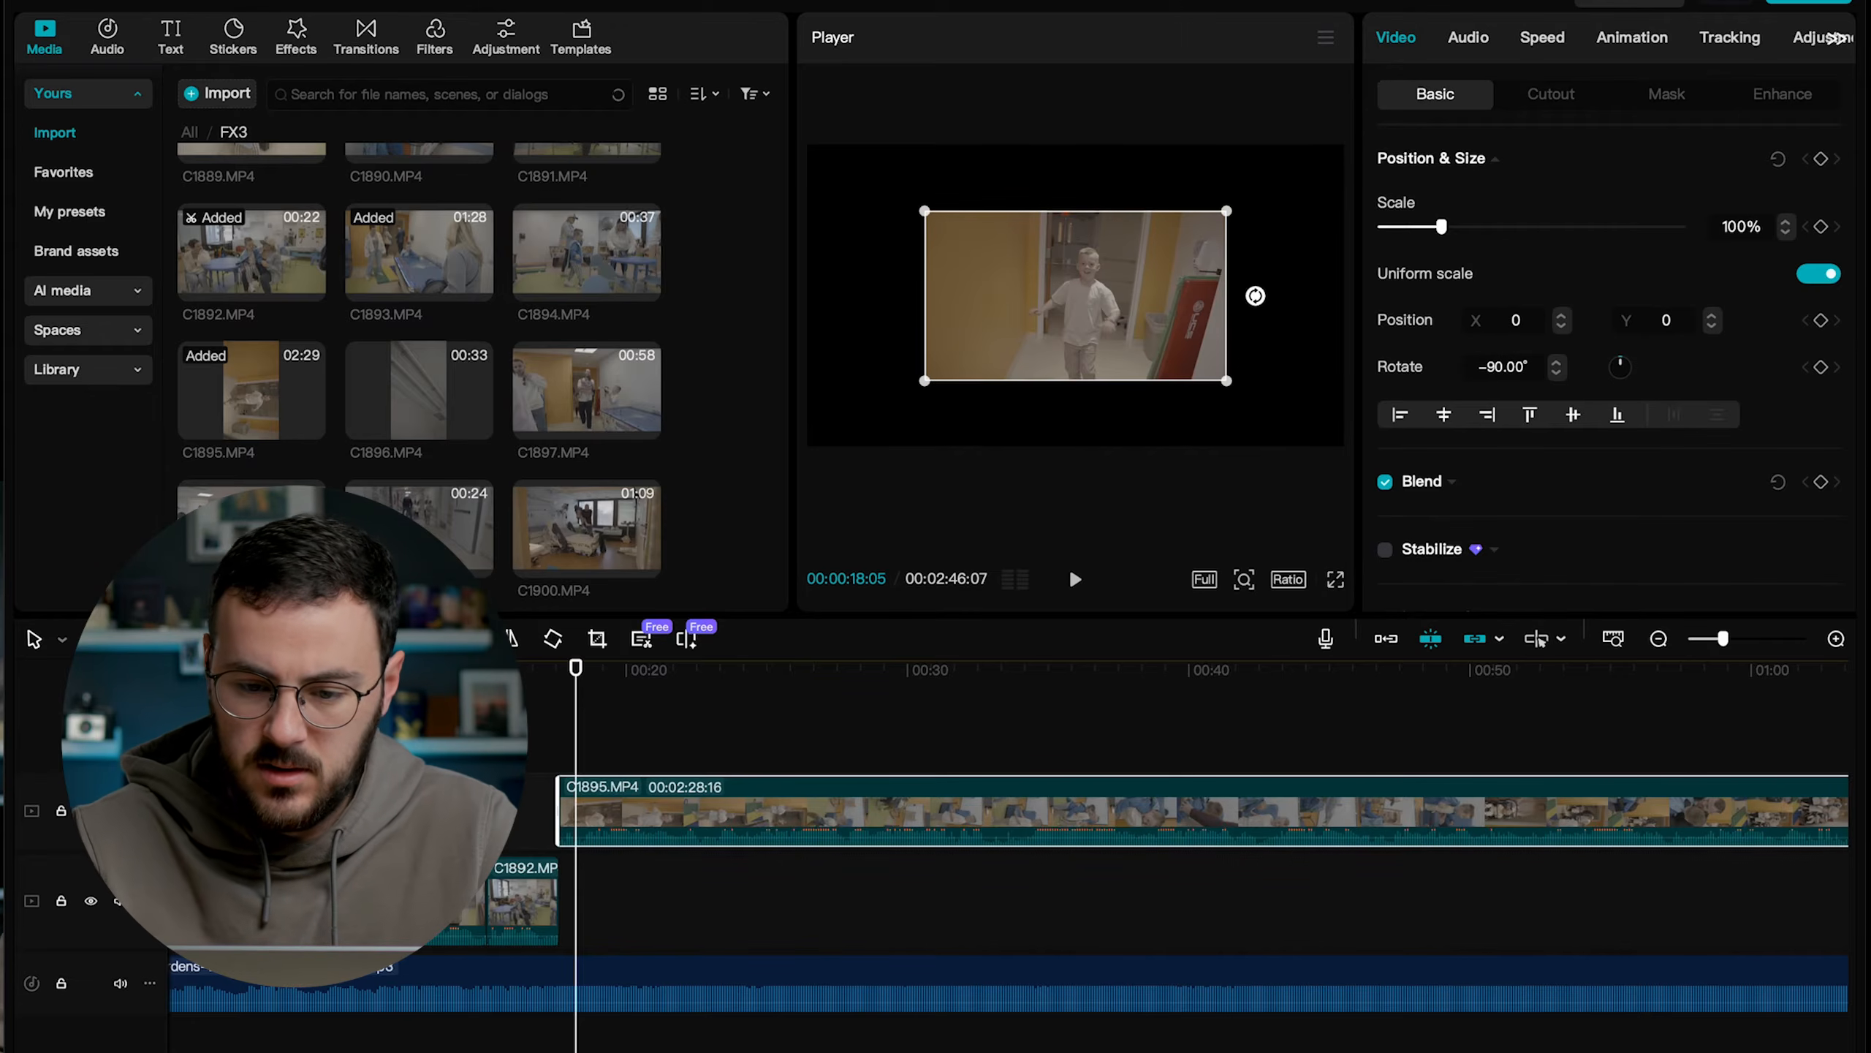
double_click(1724, 225)
type("200")
key("Return")
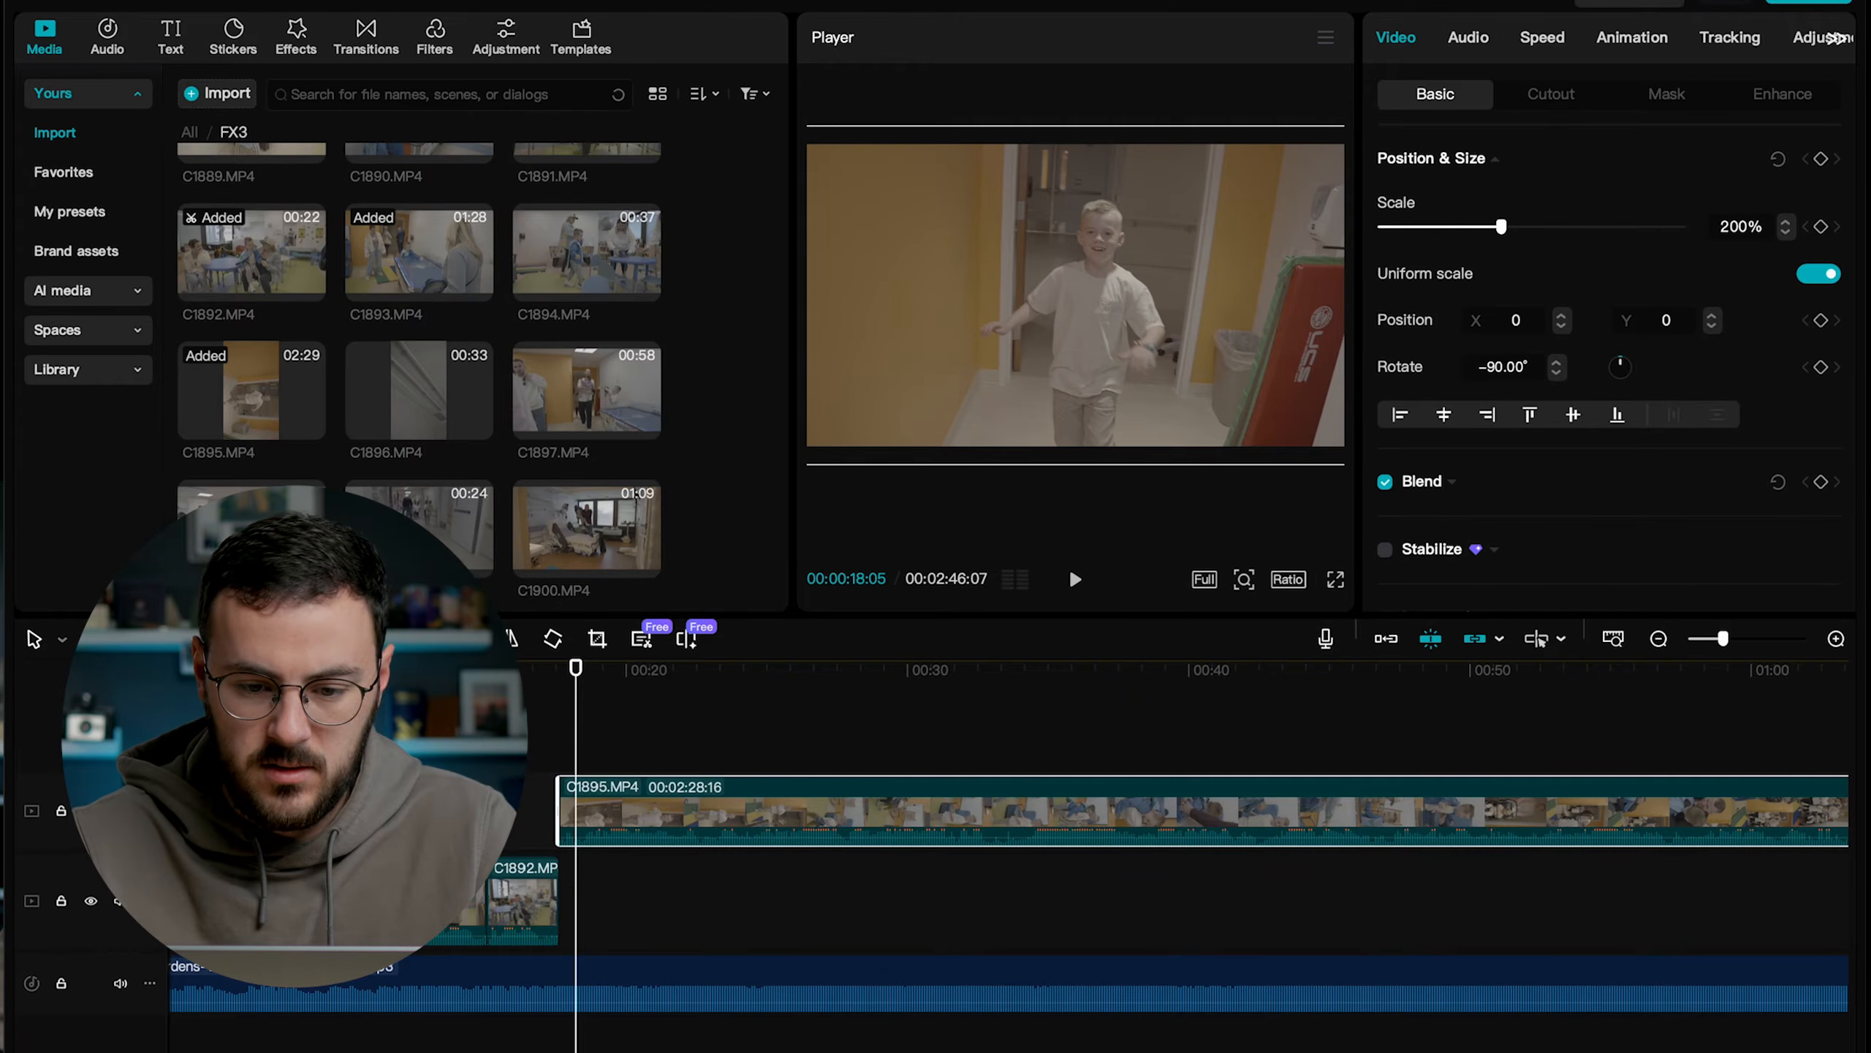
left_click(543, 685)
key("space")
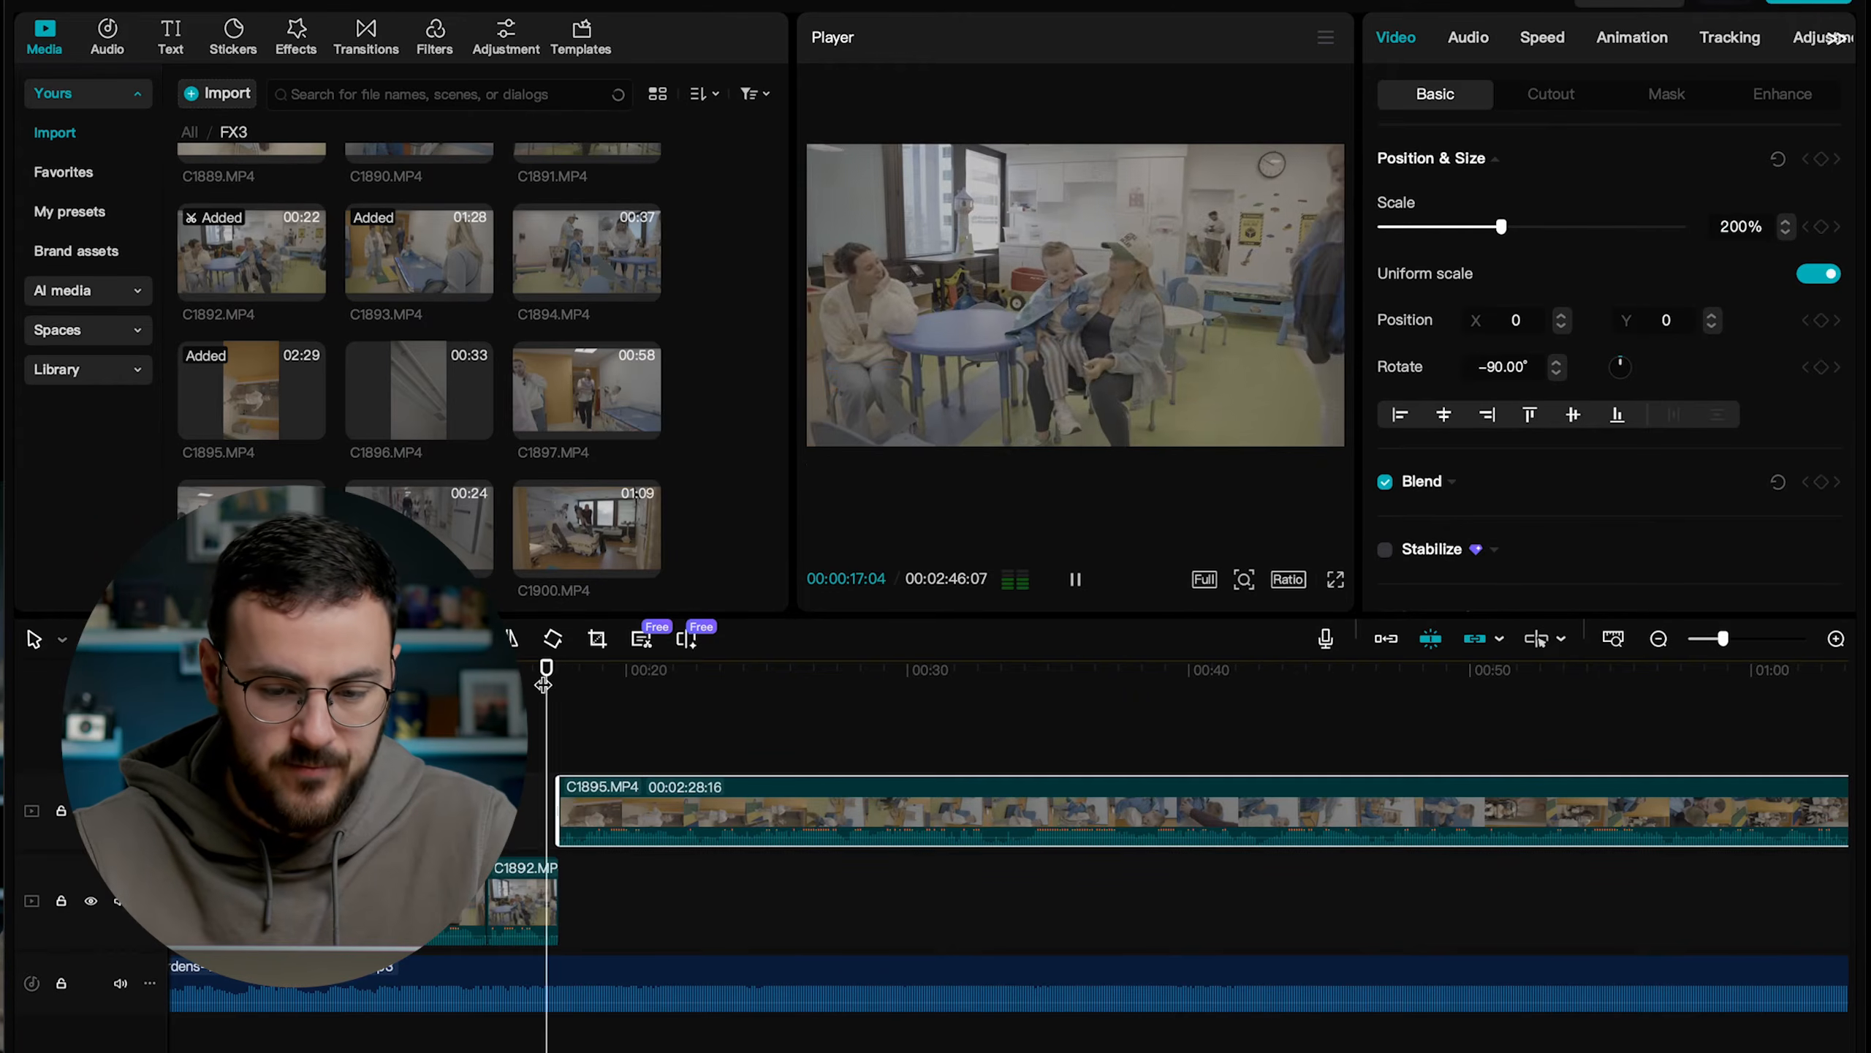
key("space")
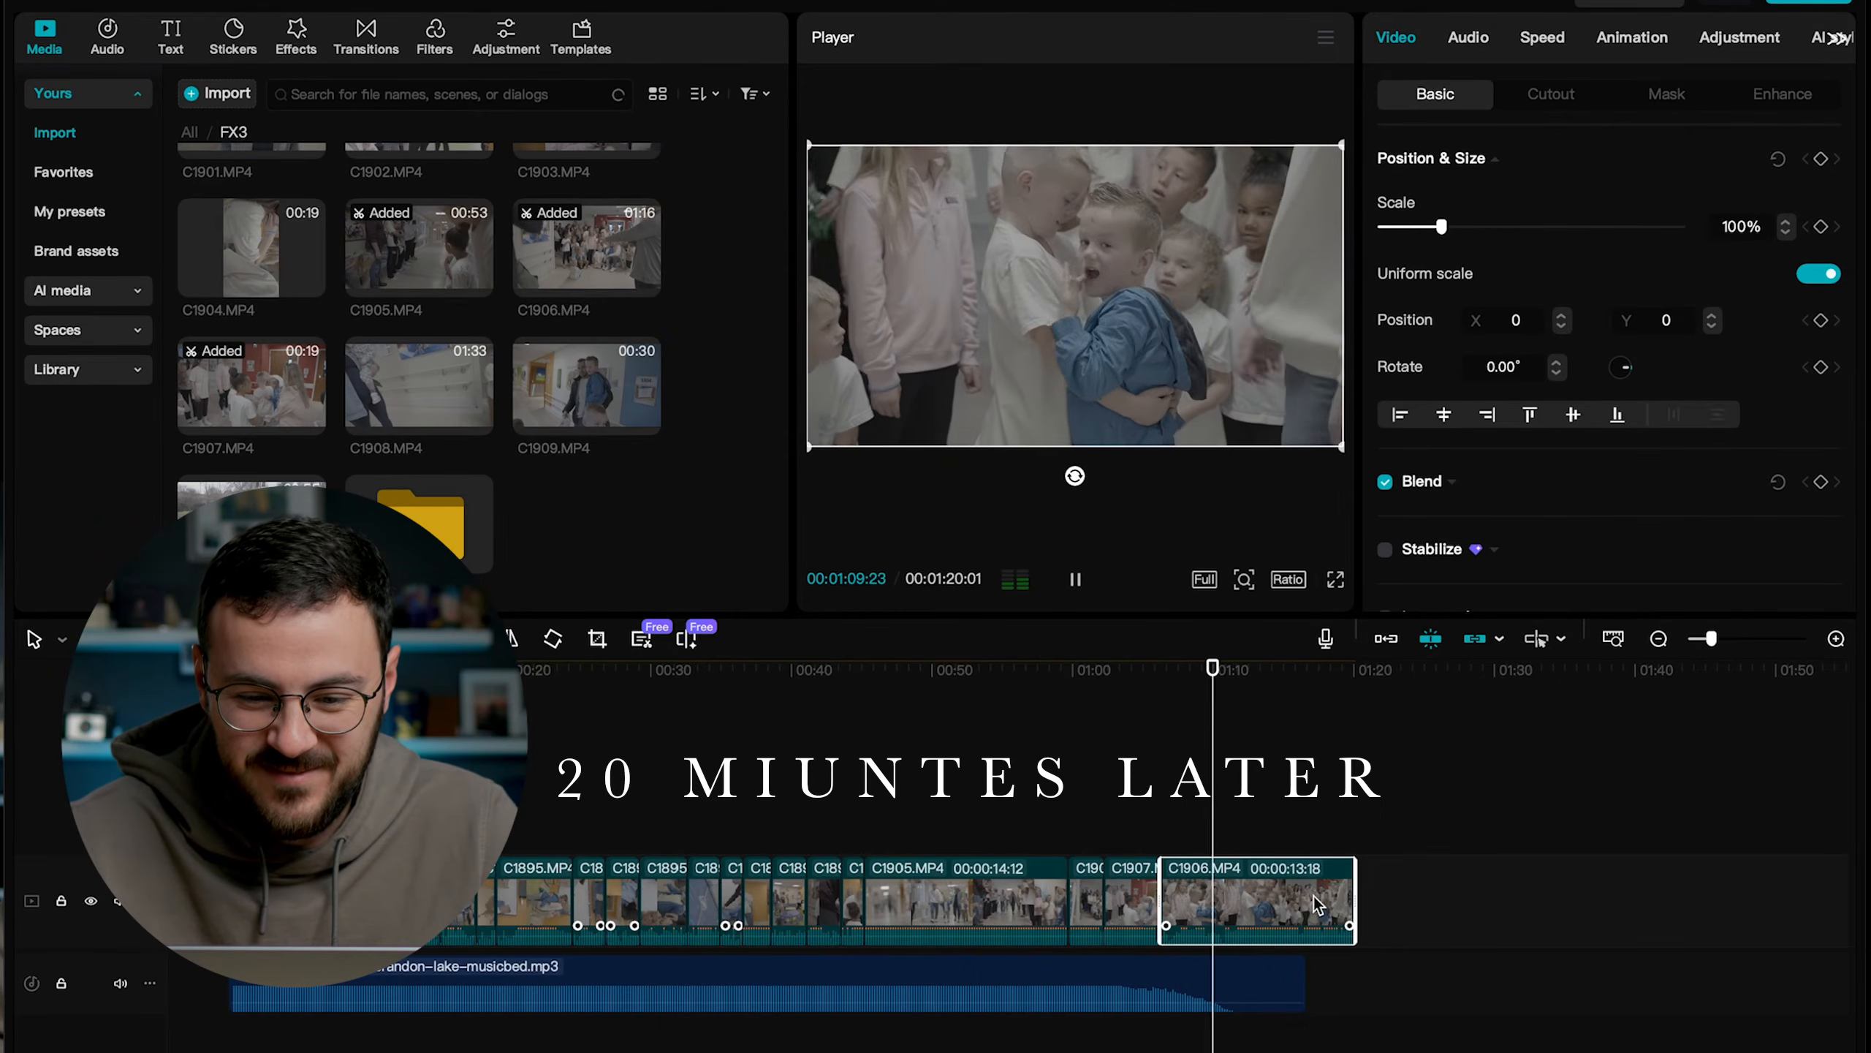
Stop the playback and trim the end of the last clip, C1906.MP4, to 00:01:10:18.
key("space")
left_click_drag(1350, 890, 1228, 912)
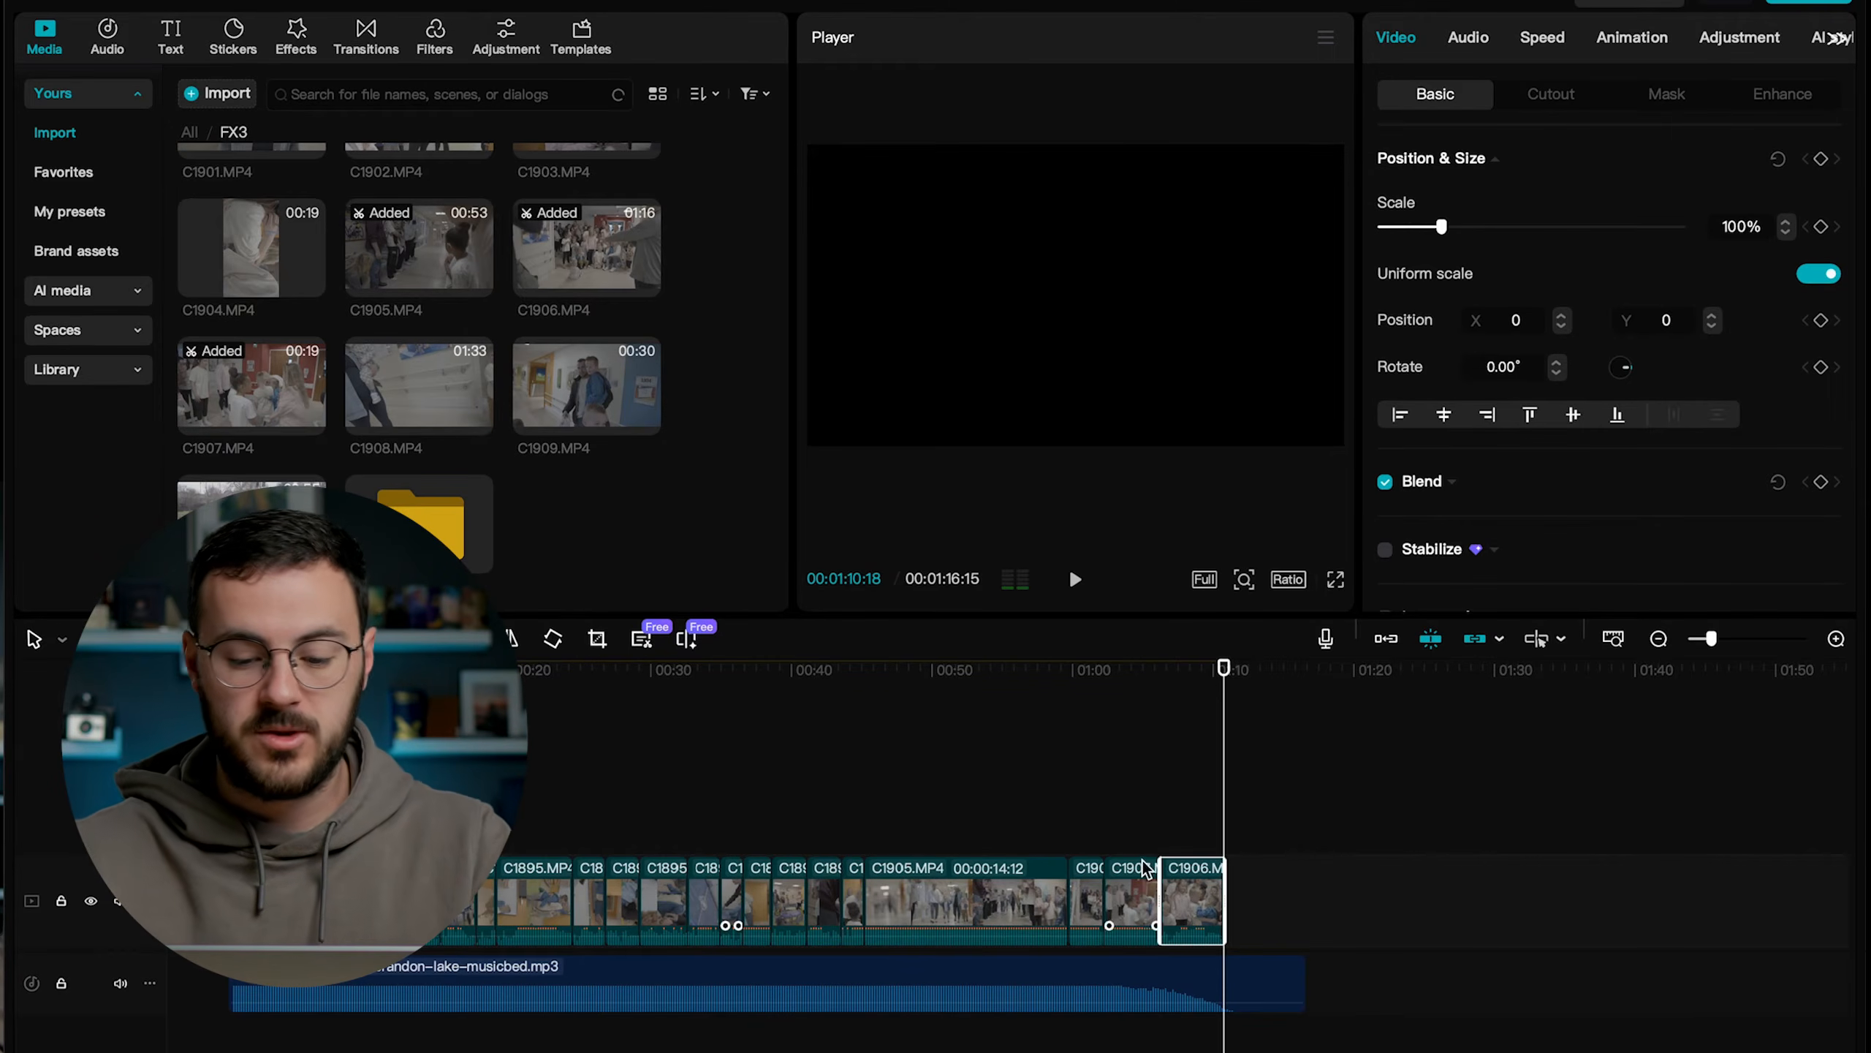
Select all the video clips on the timeline and look through their basic audio and voice changer options.
left_click_drag(1295, 827, 442, 891)
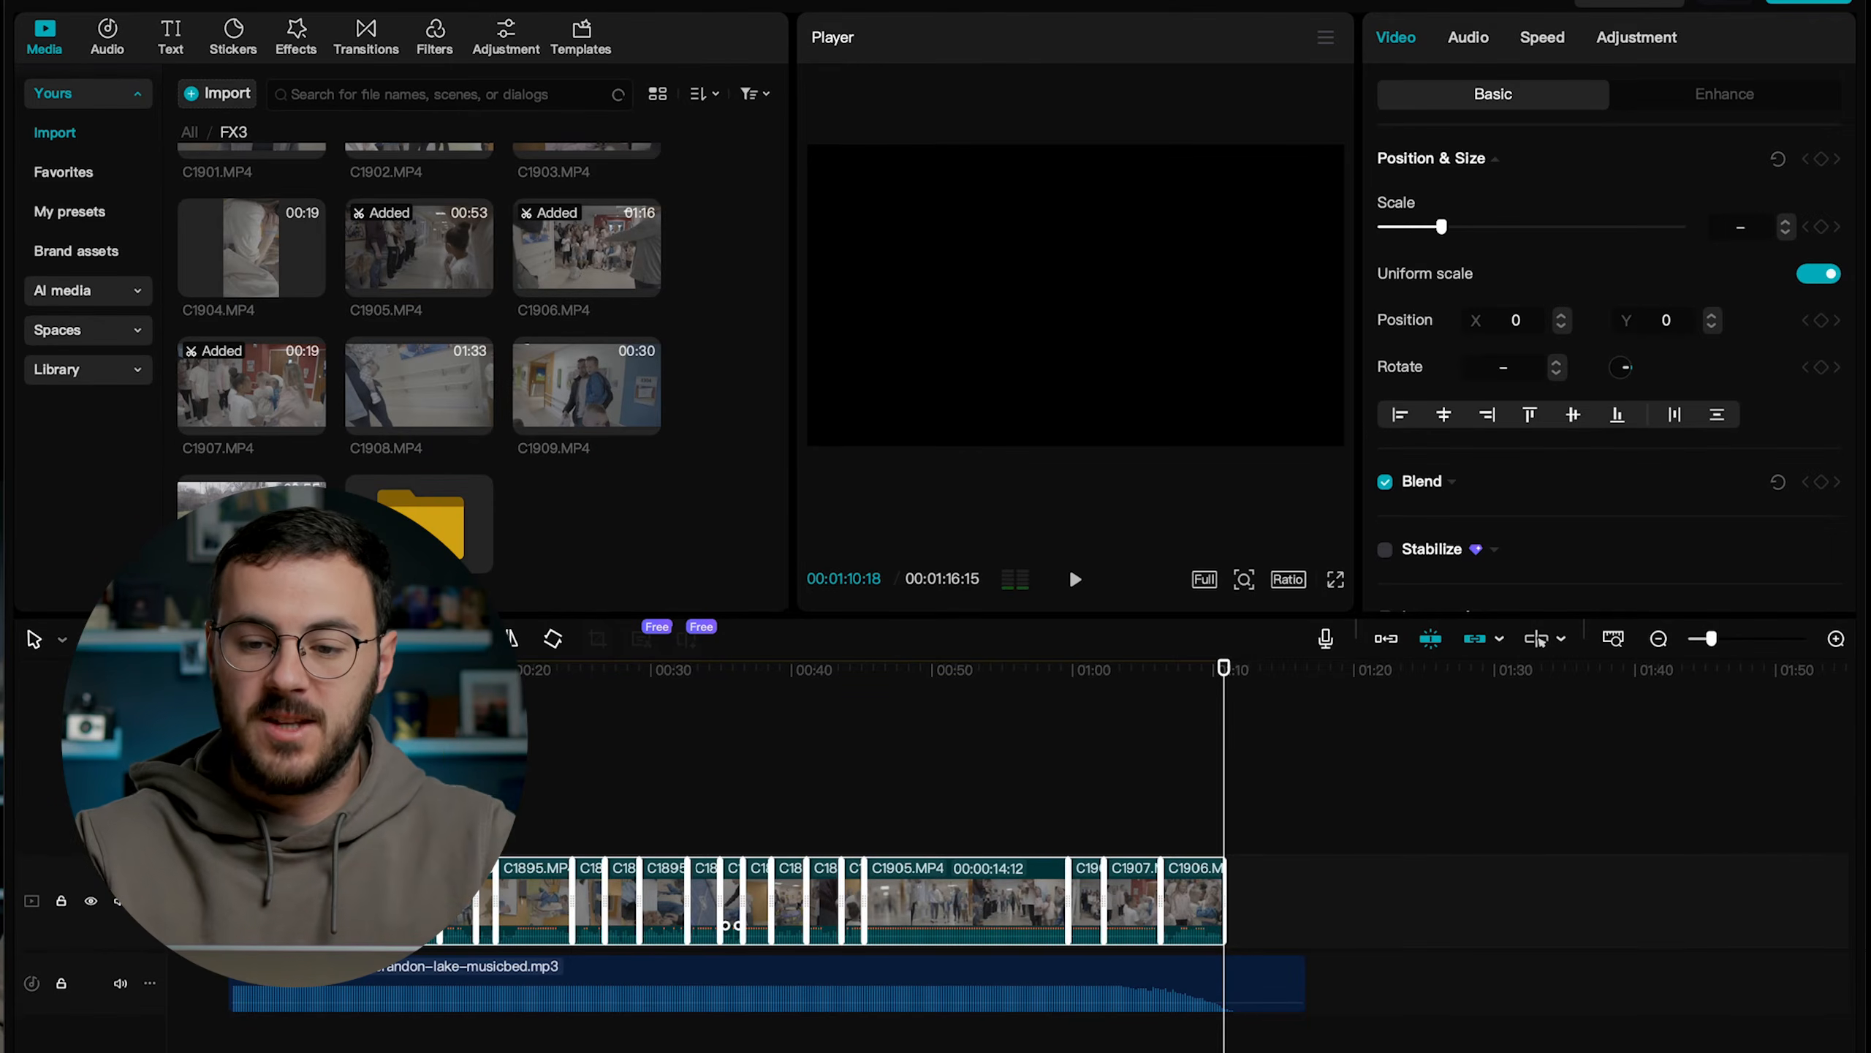
left_click(1467, 35)
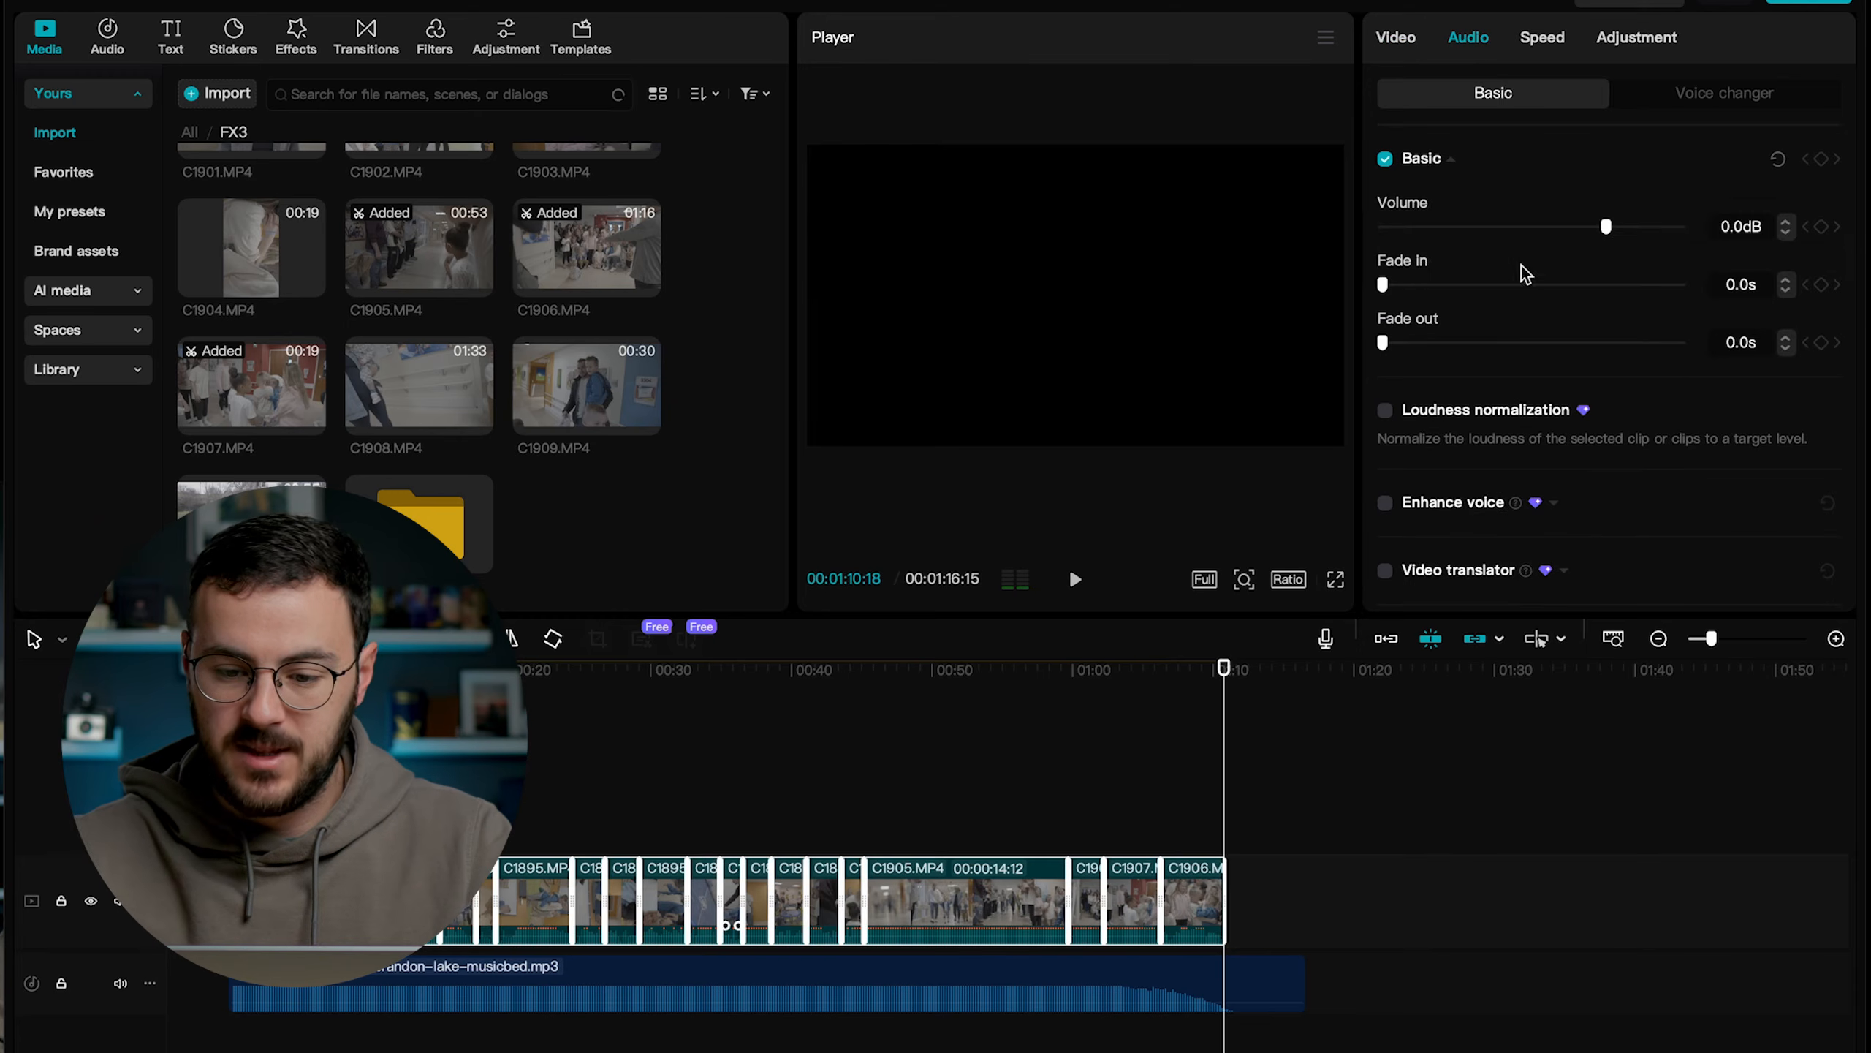
scroll(1520, 267, "down", 4)
scroll(1520, 265, "up", 4)
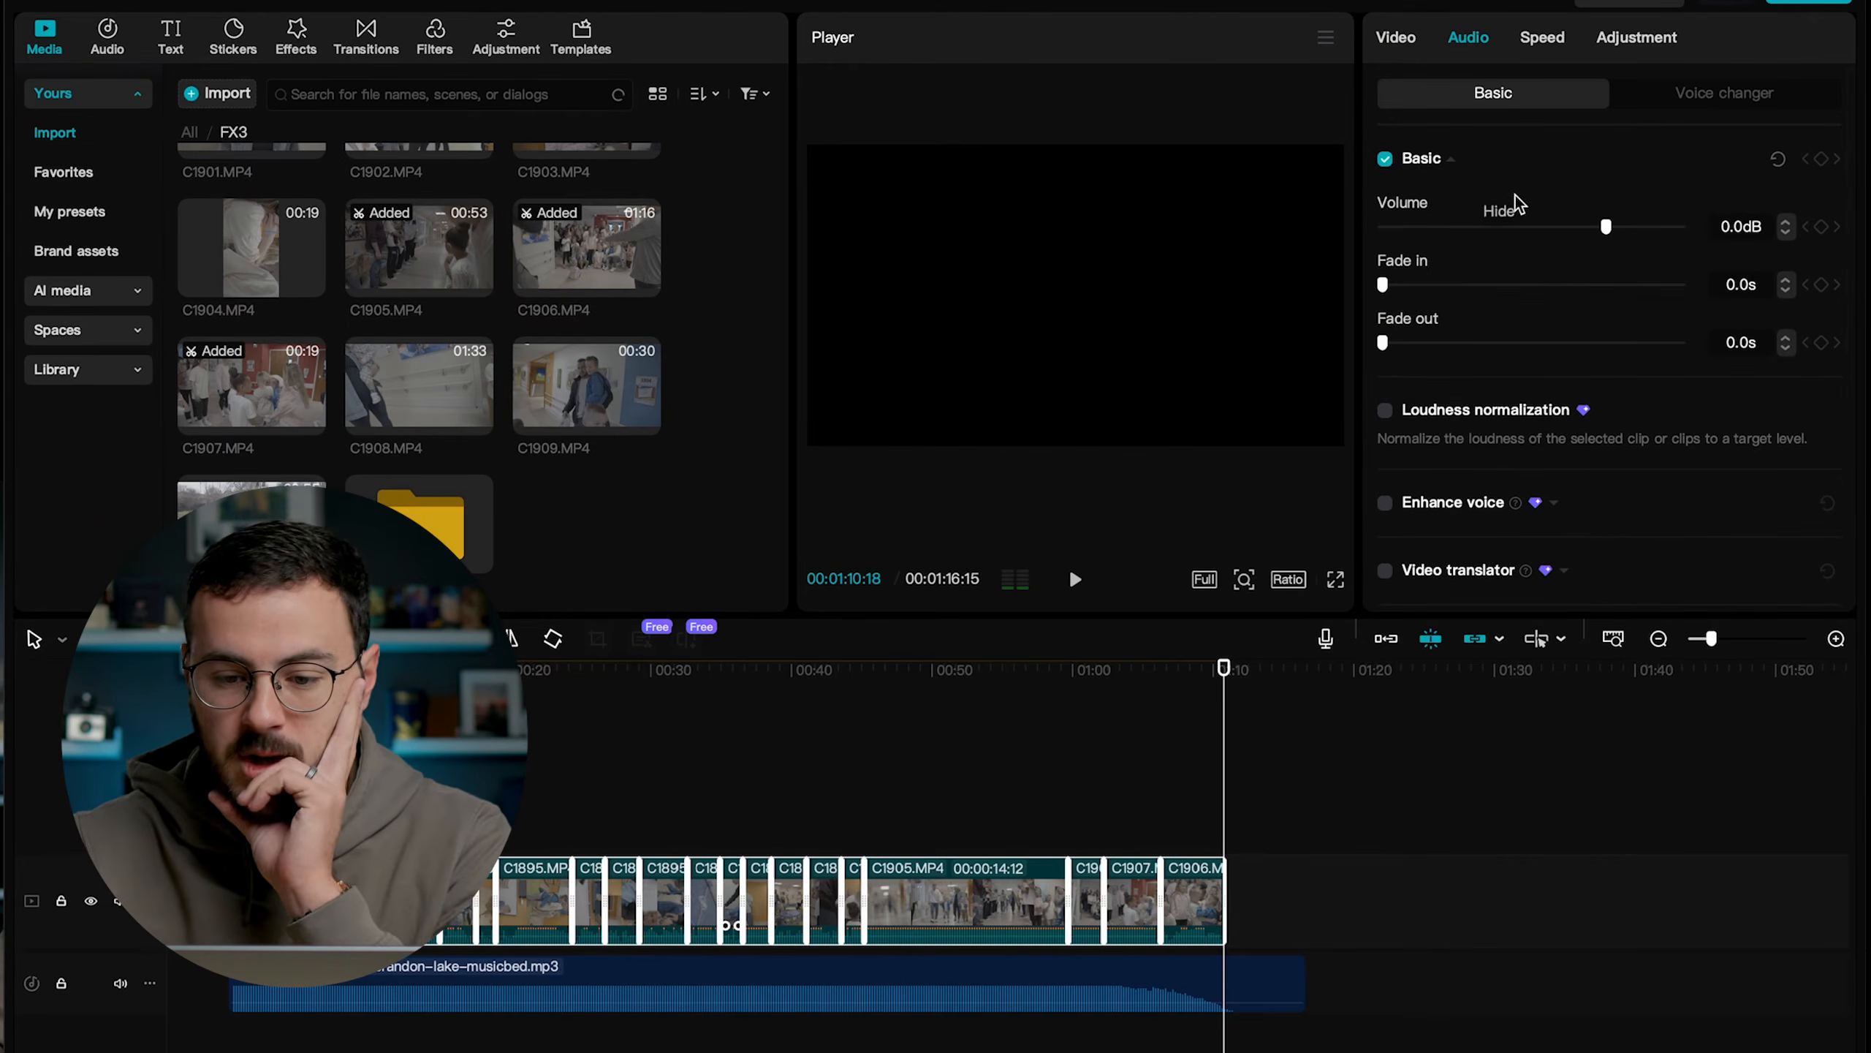
left_click(1737, 99)
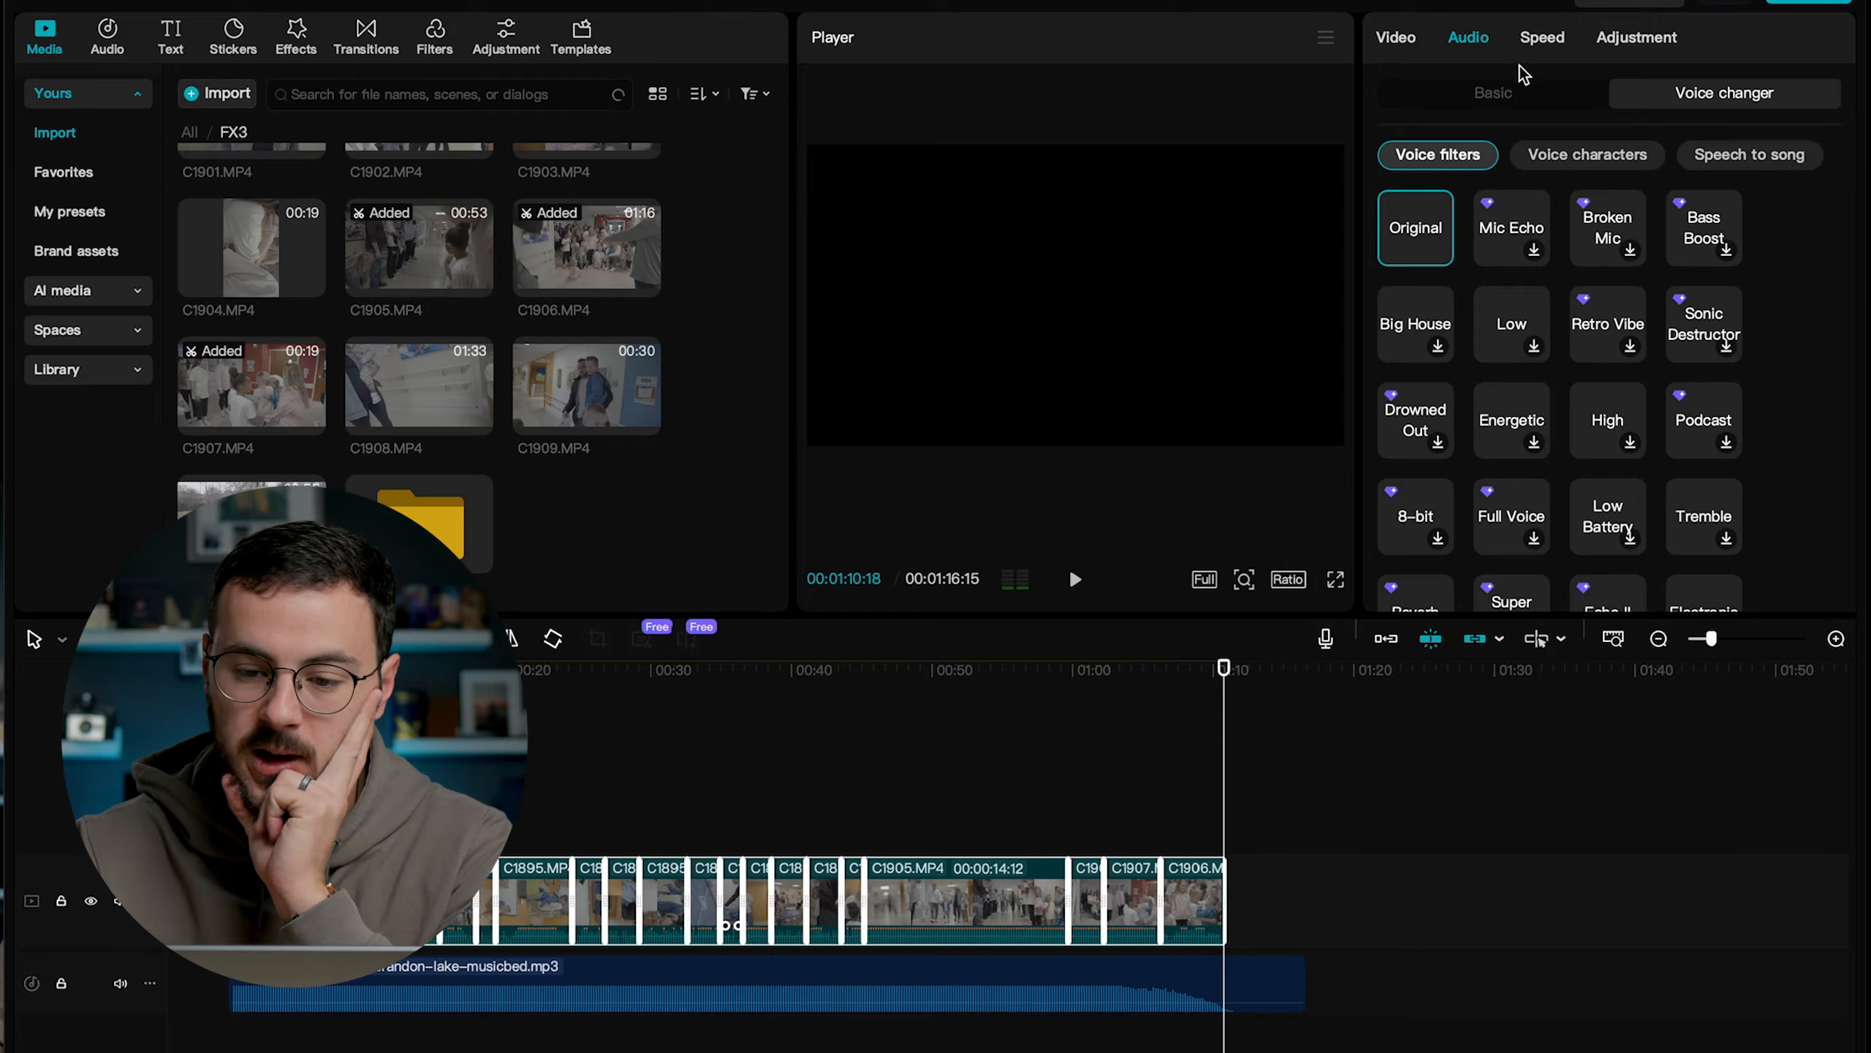
left_click(1496, 89)
scroll(1509, 293, "down", 3)
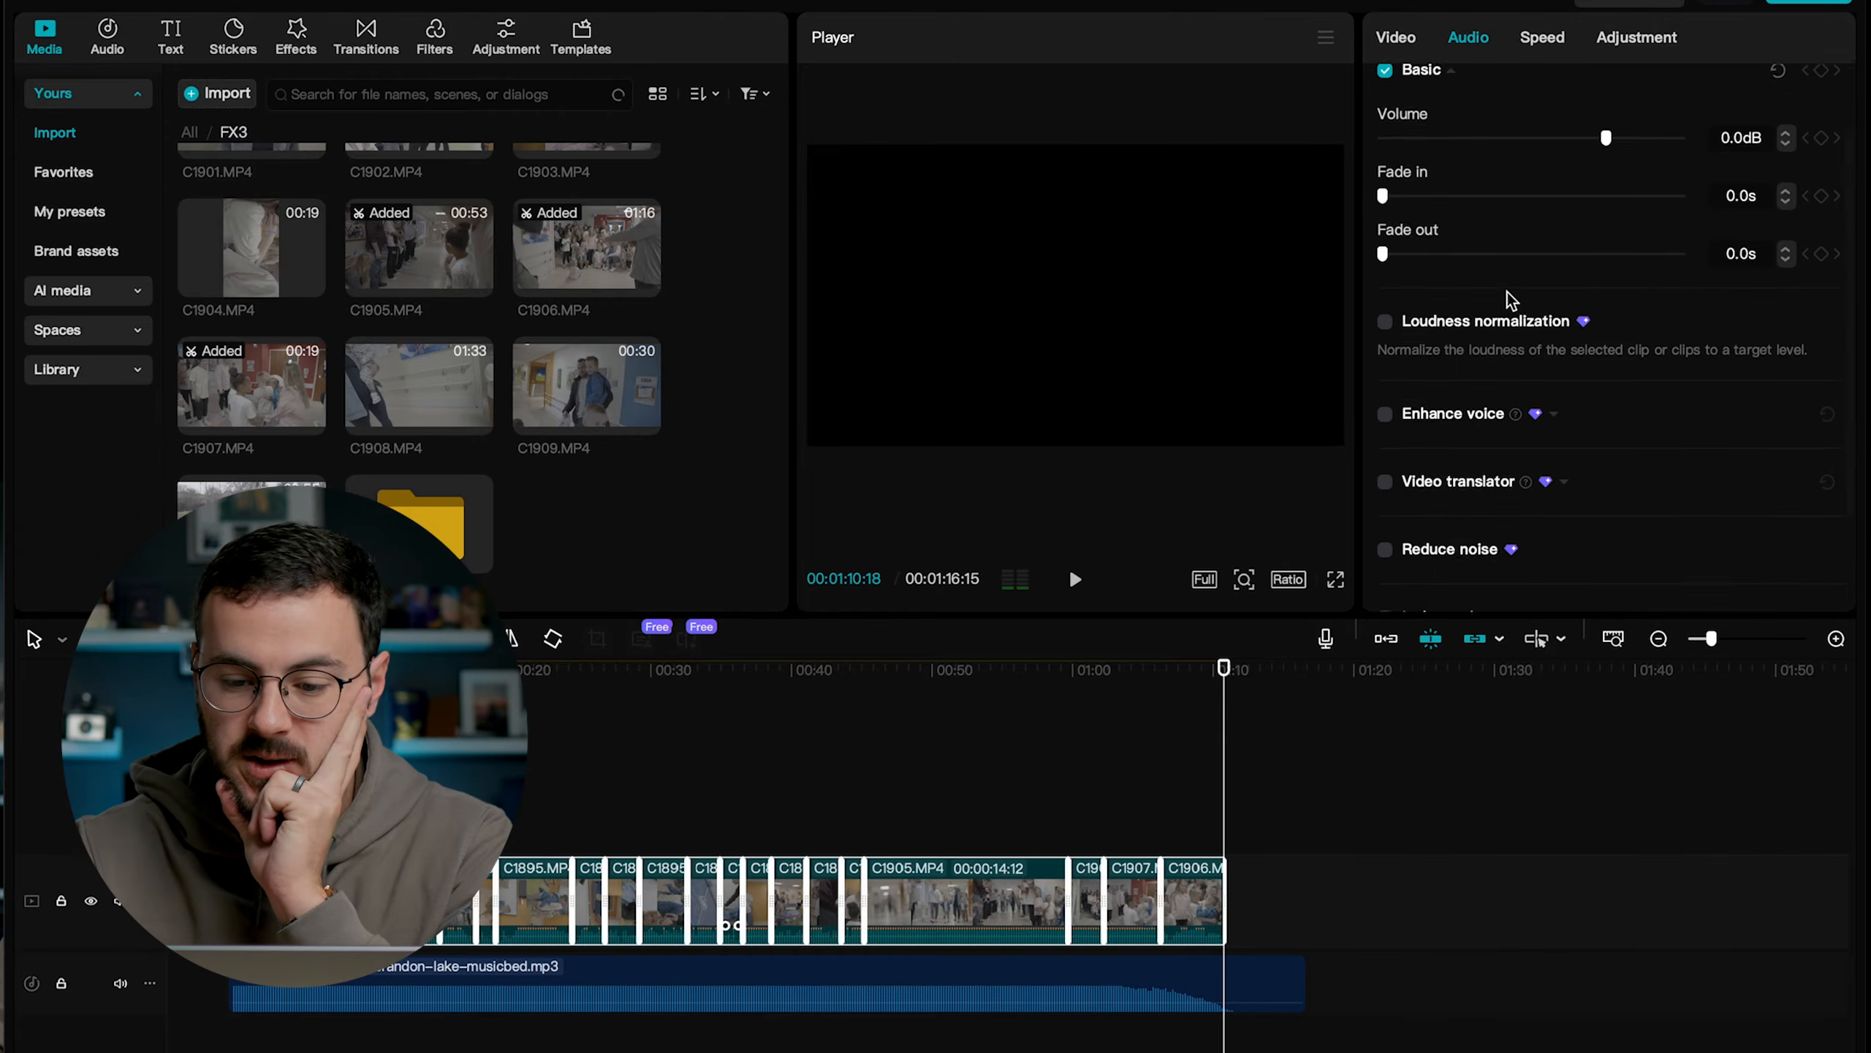
scroll(1507, 292, "up", 3)
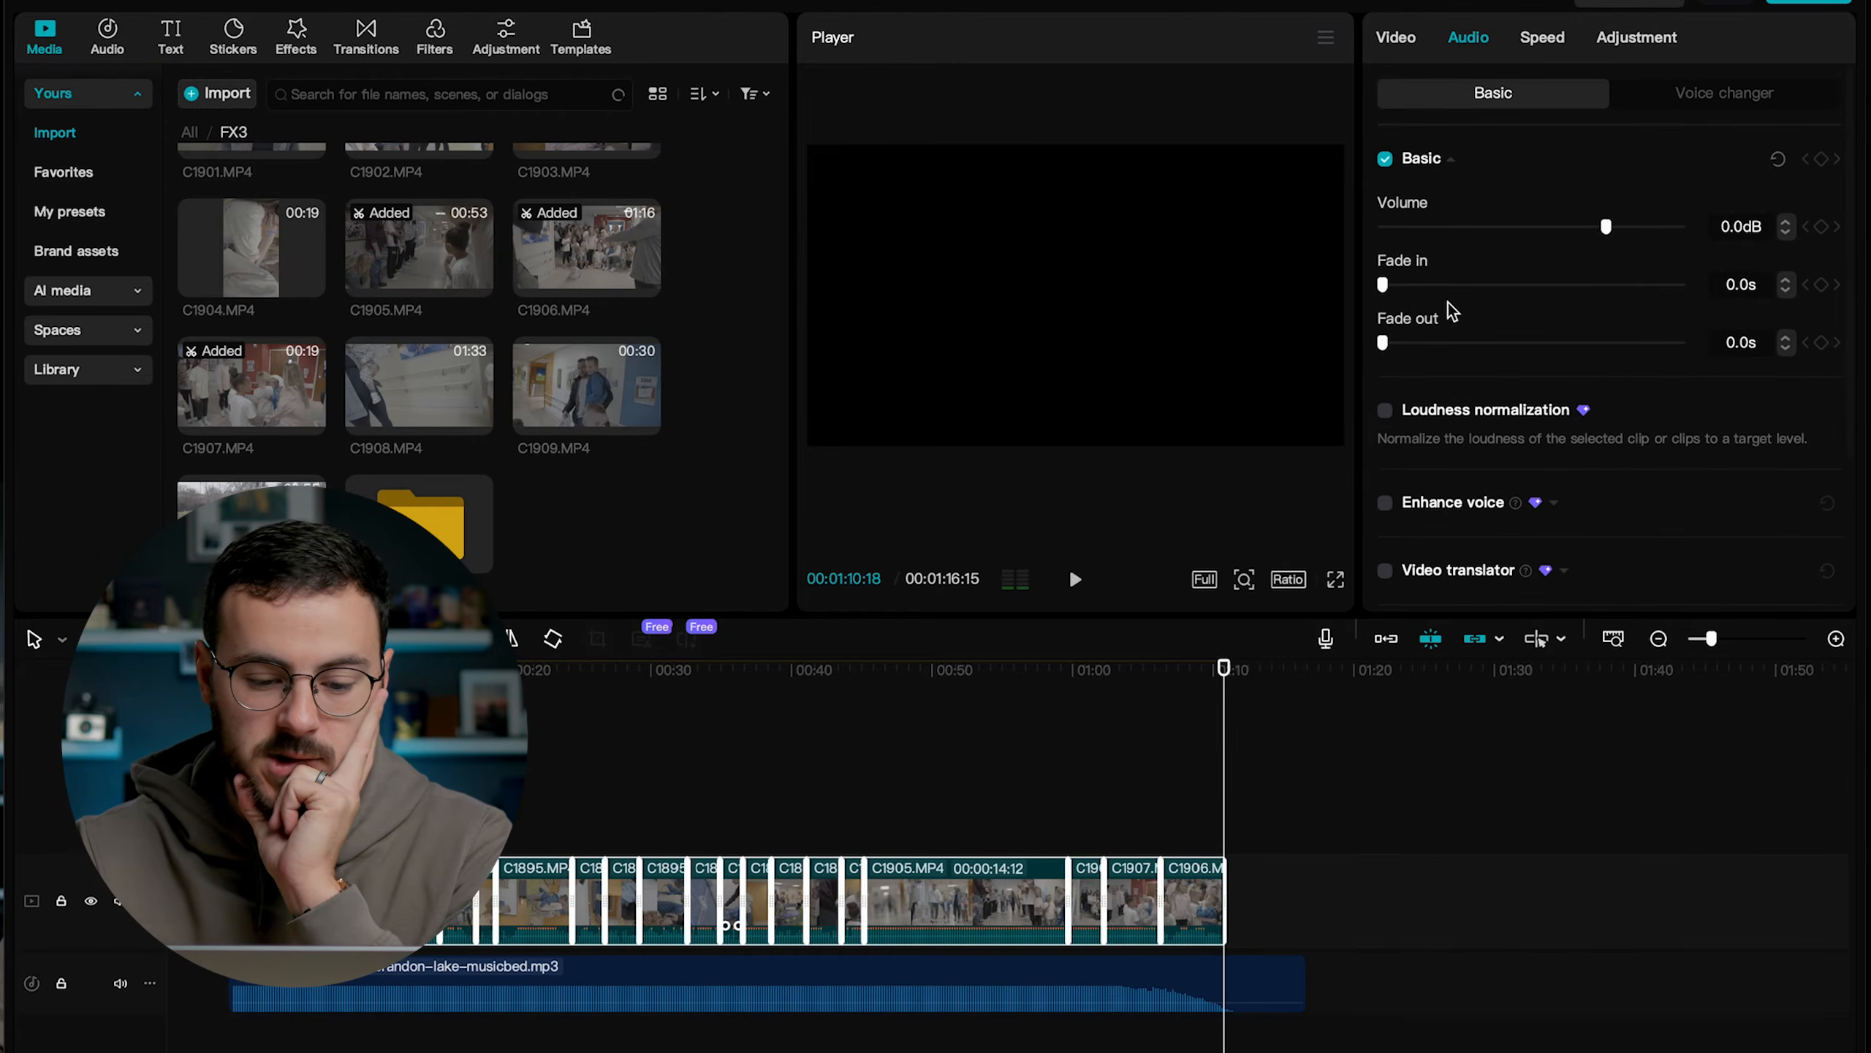
right_click(917, 901)
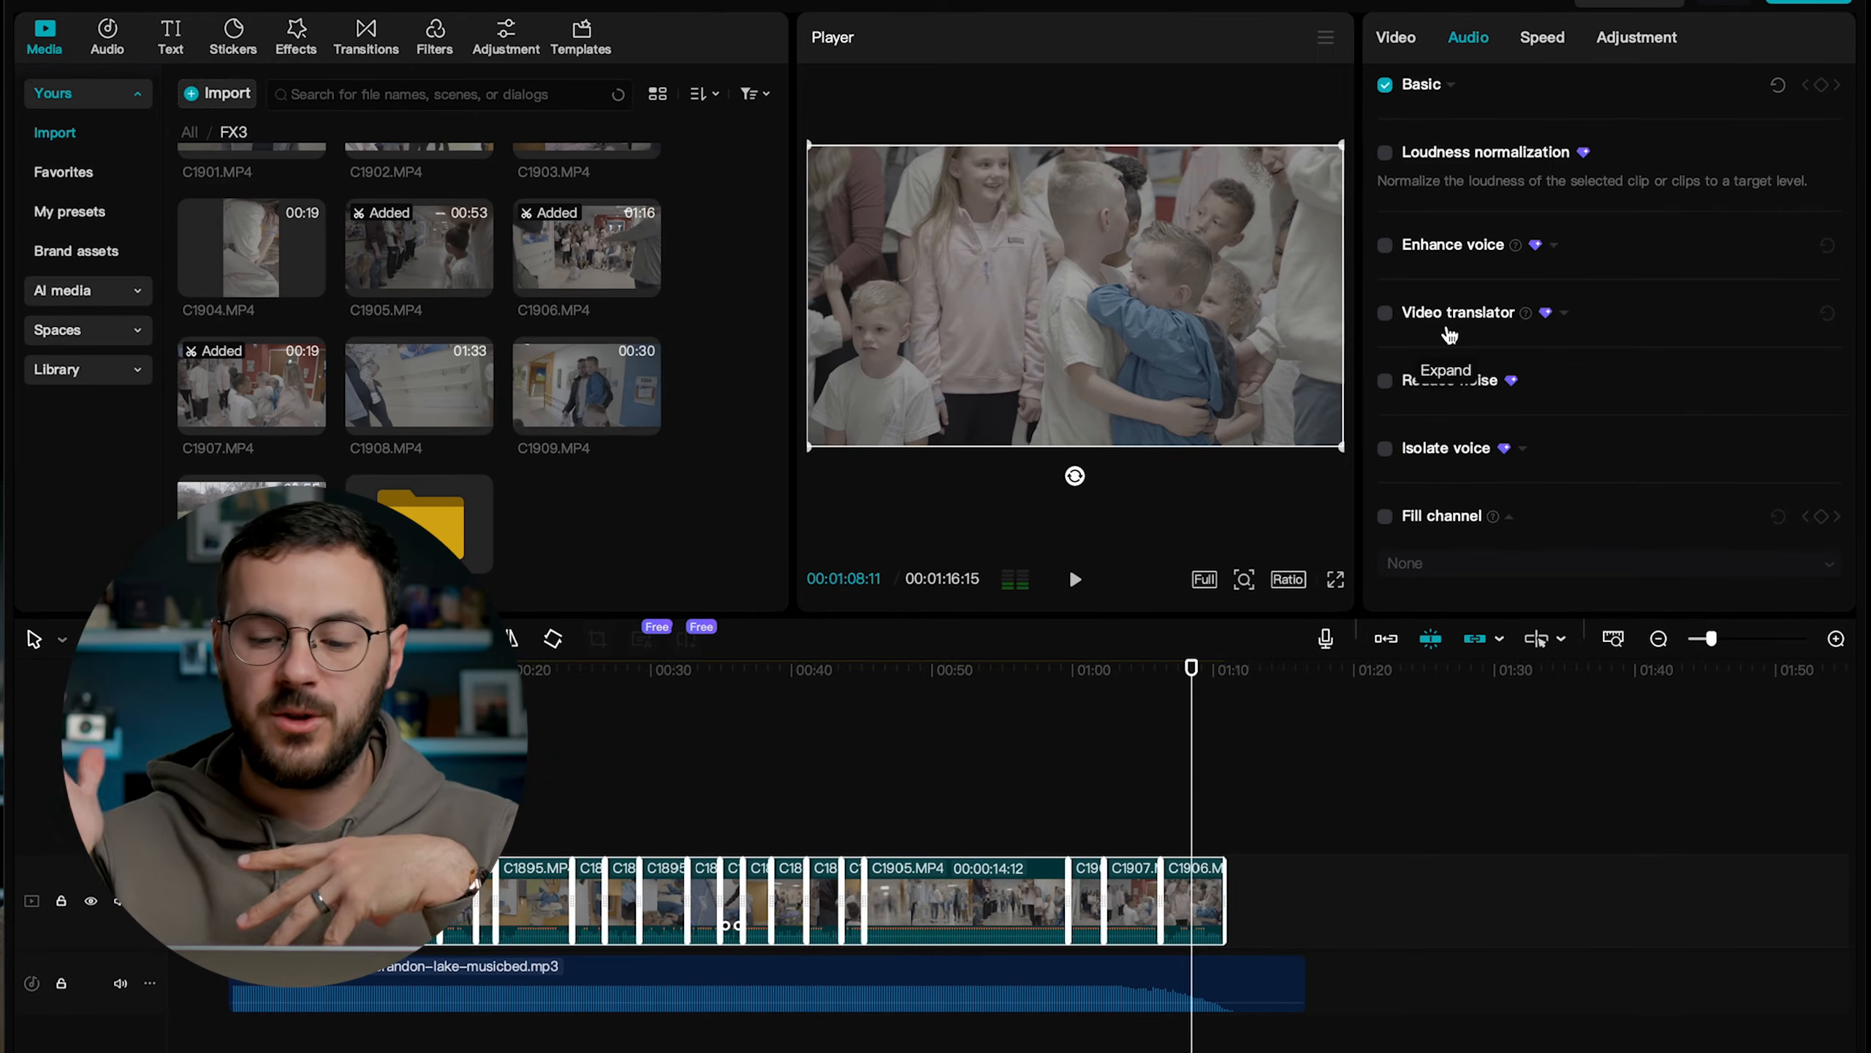
Enable Fill channel with Fill right with left for the selected clips and play the timeline from 00:00:52:05.
left_click(1385, 516)
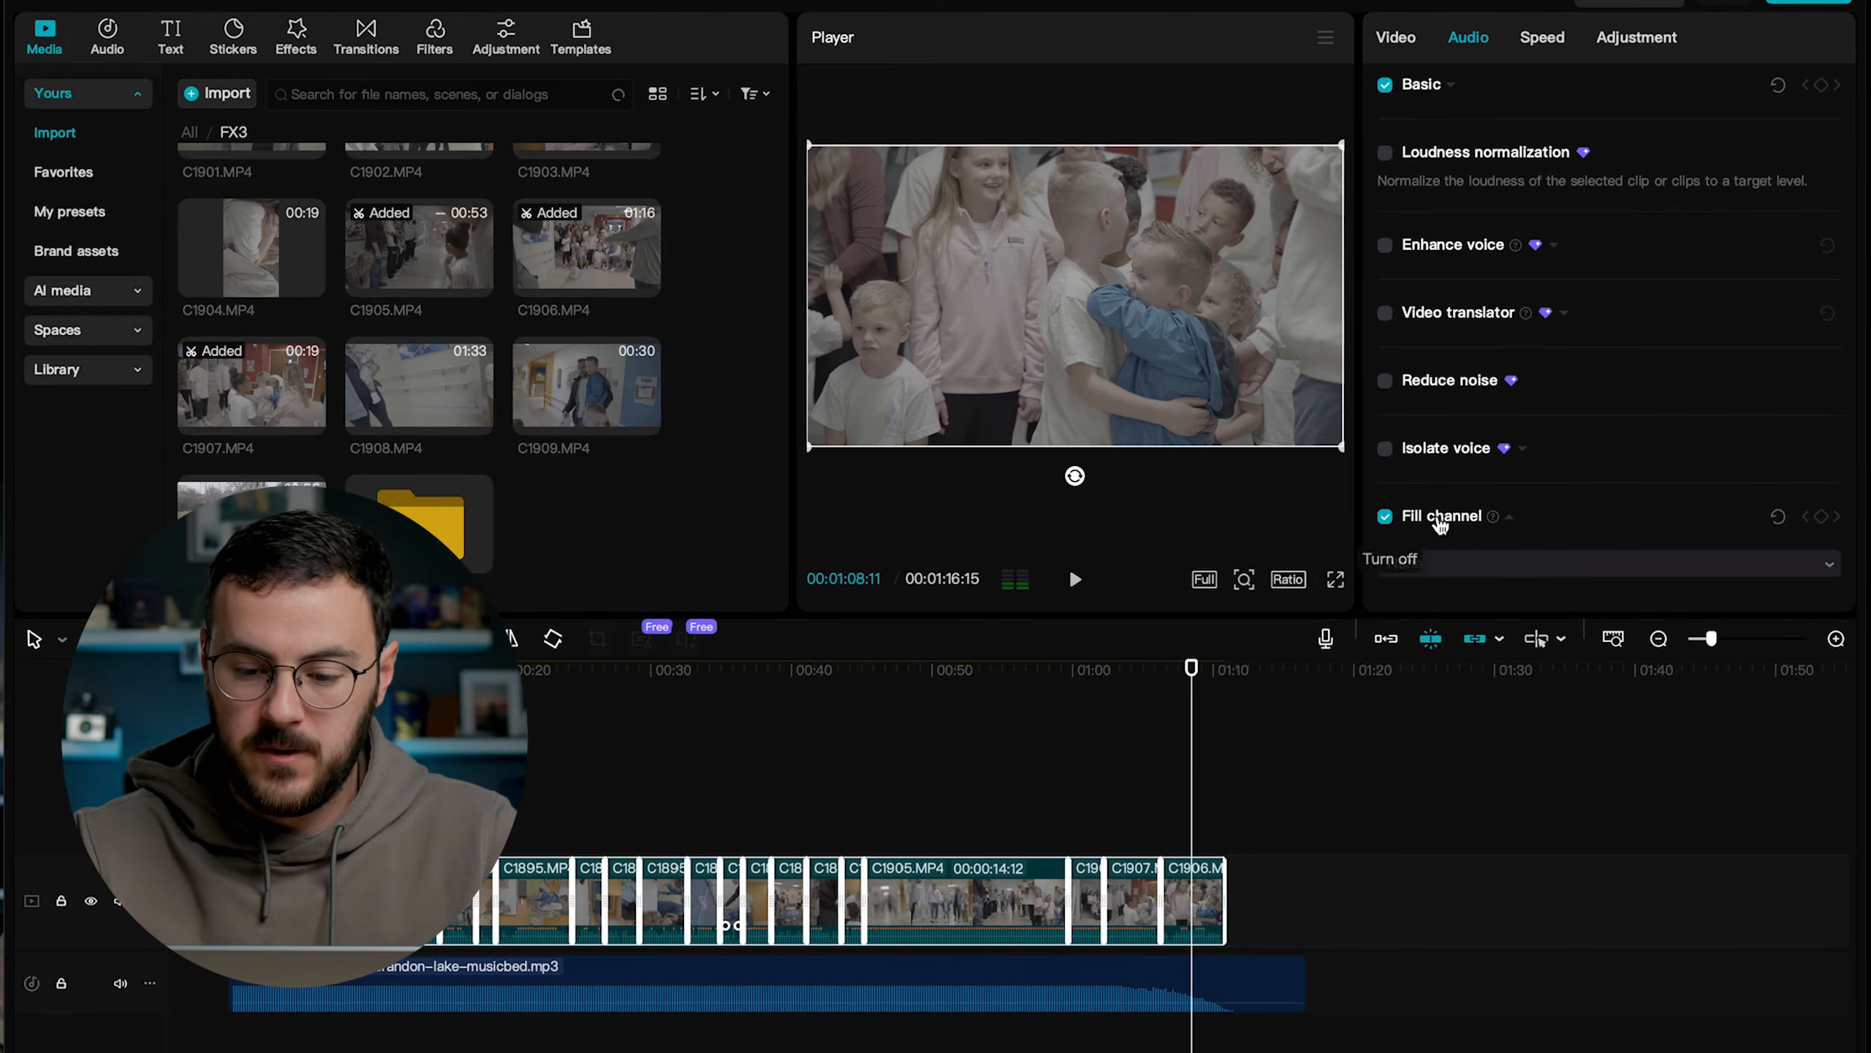
left_click(1463, 567)
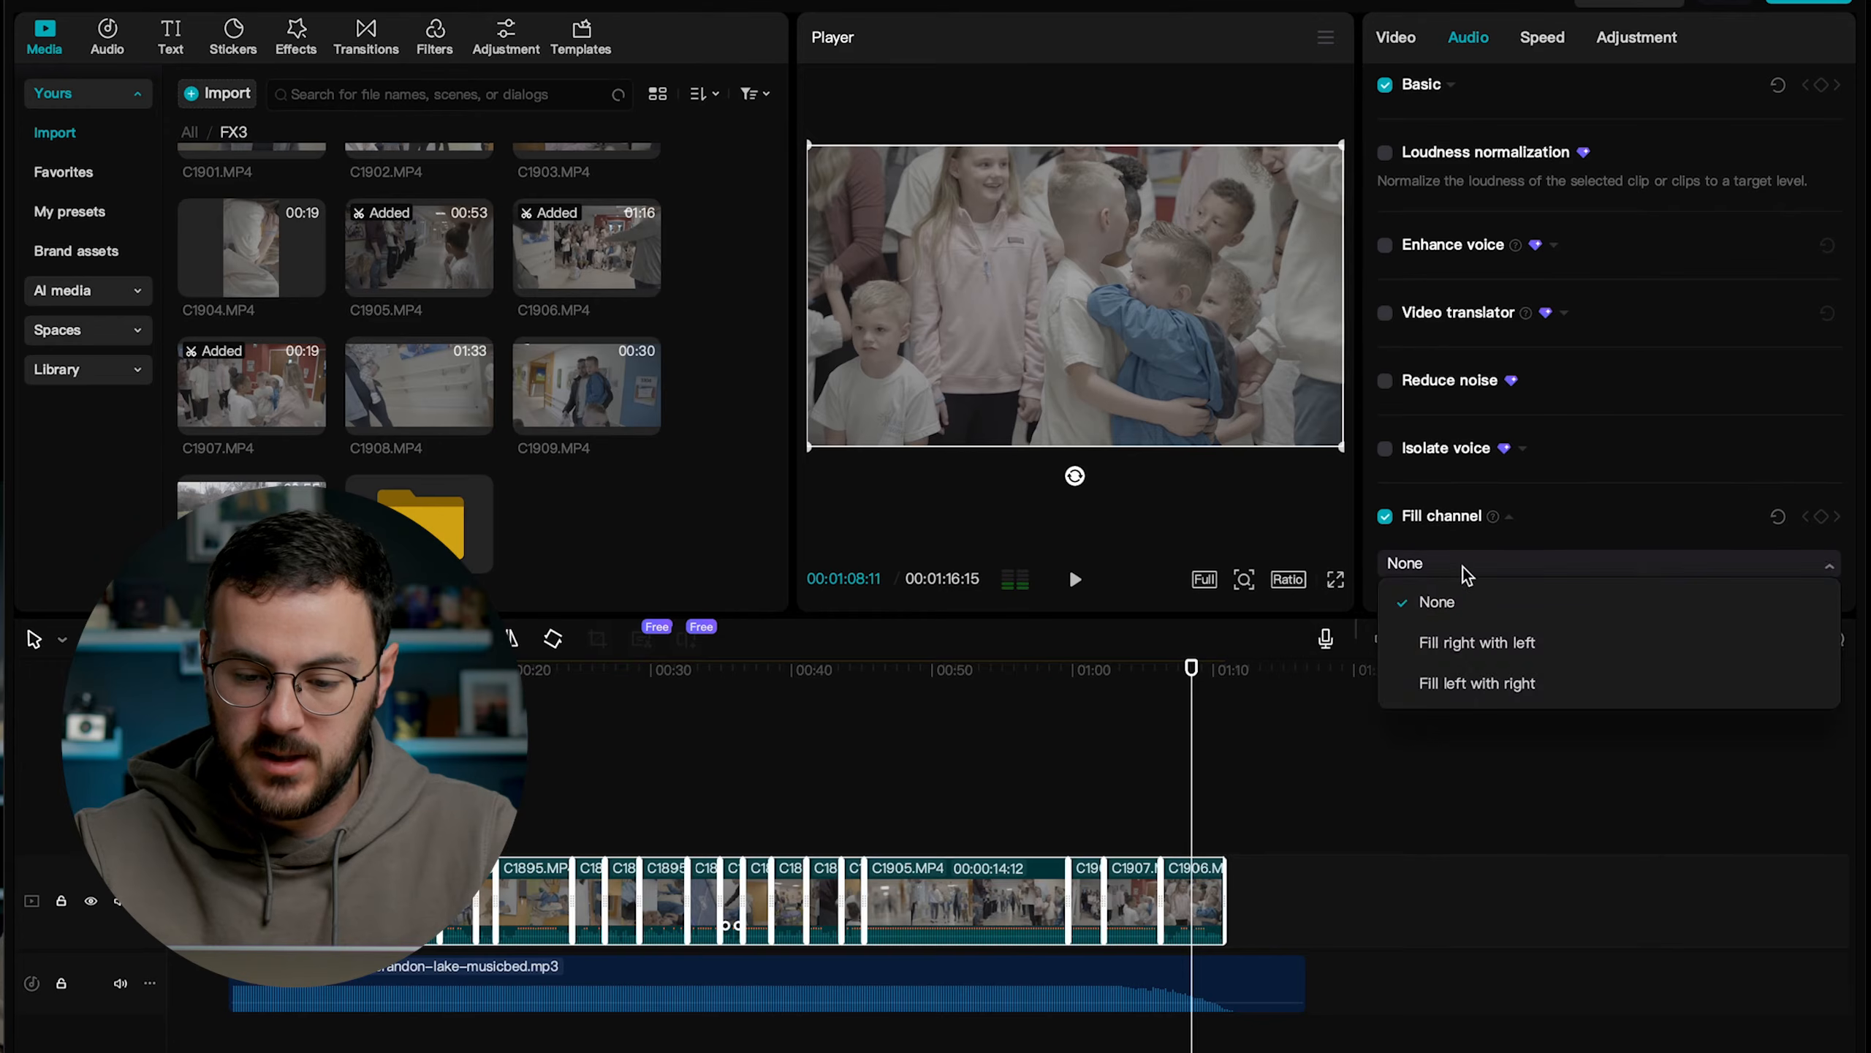
left_click(1452, 639)
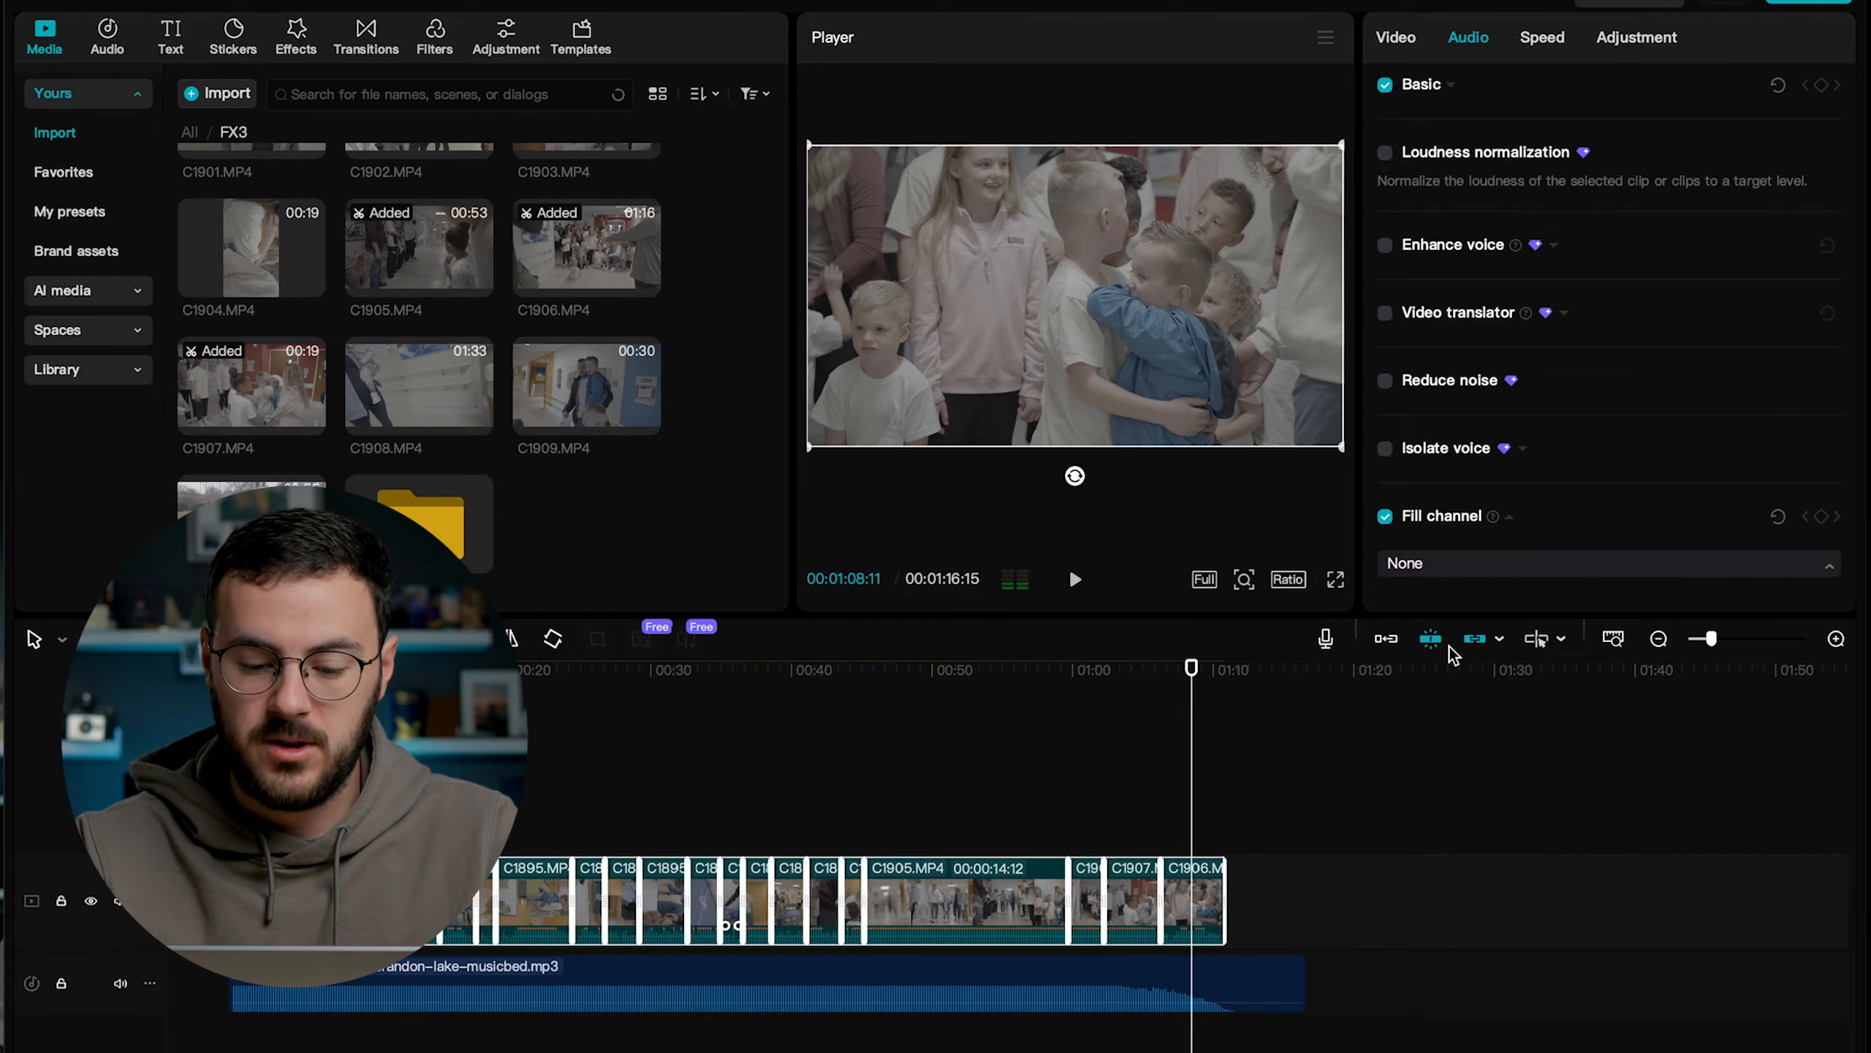
left_click(963, 670)
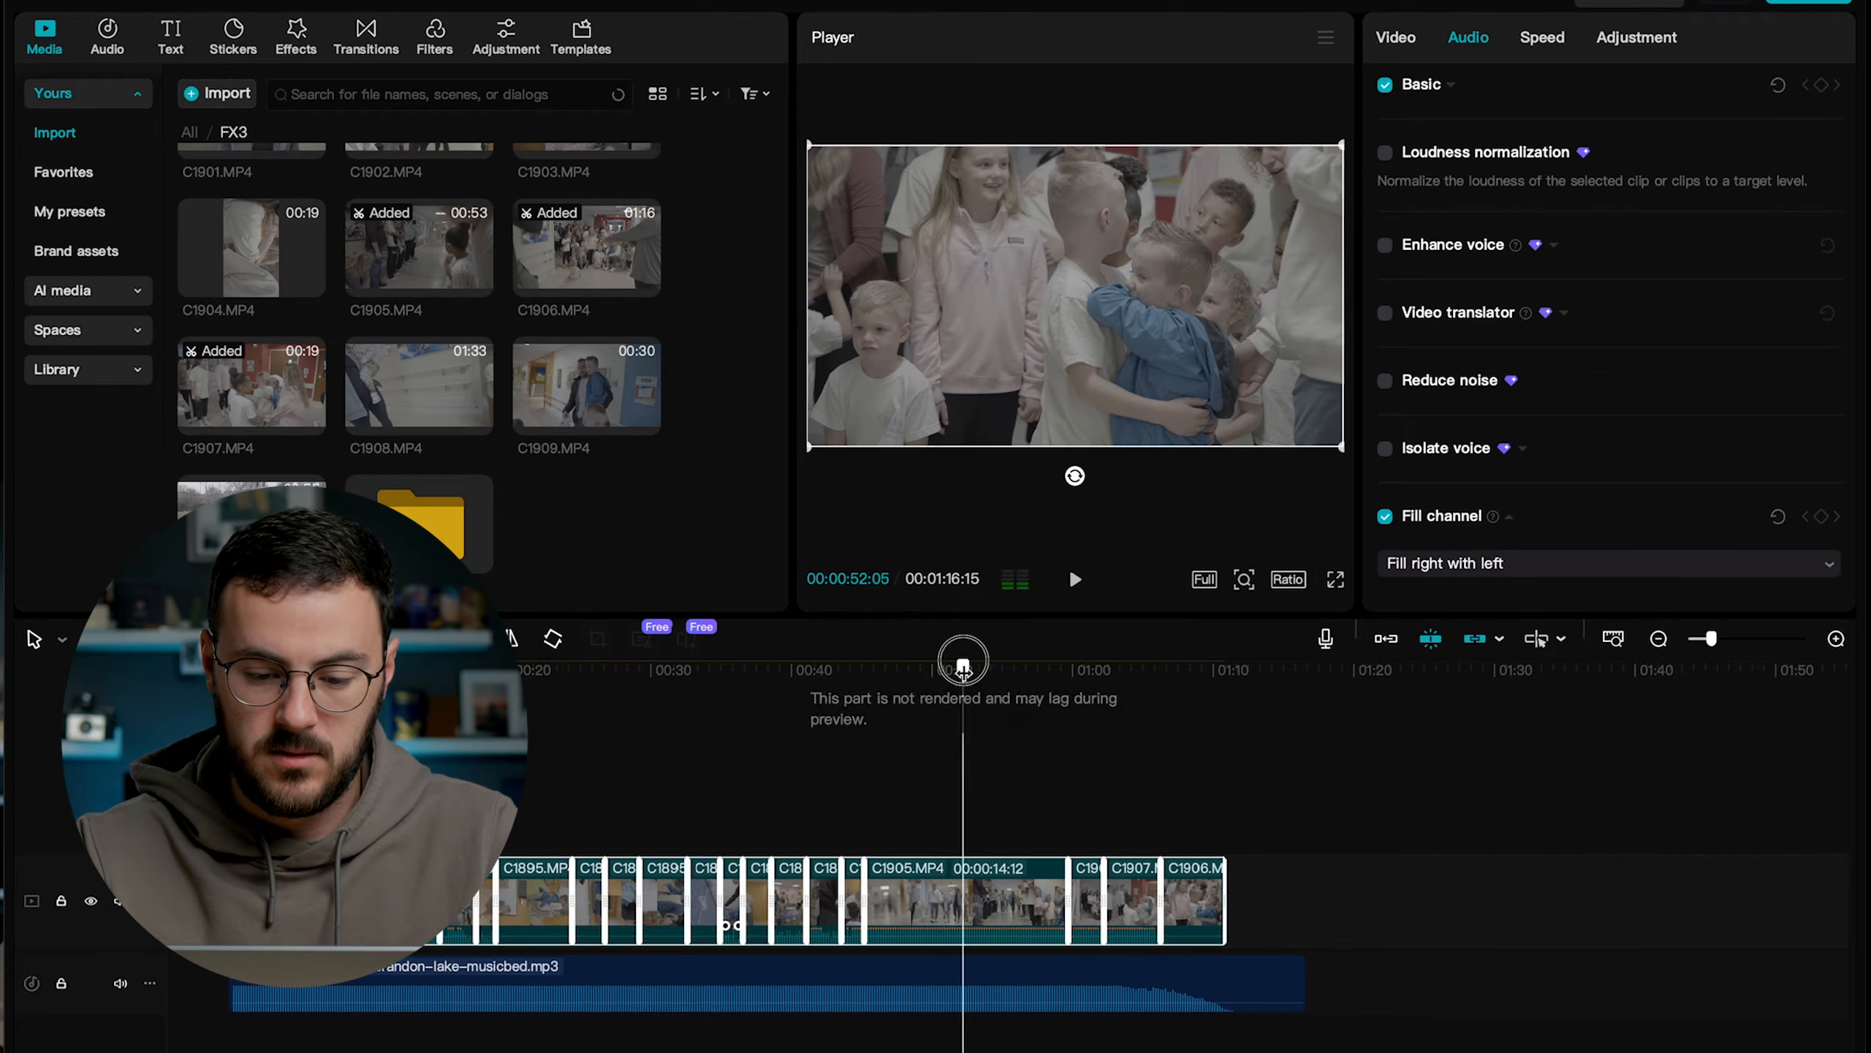
key("space")
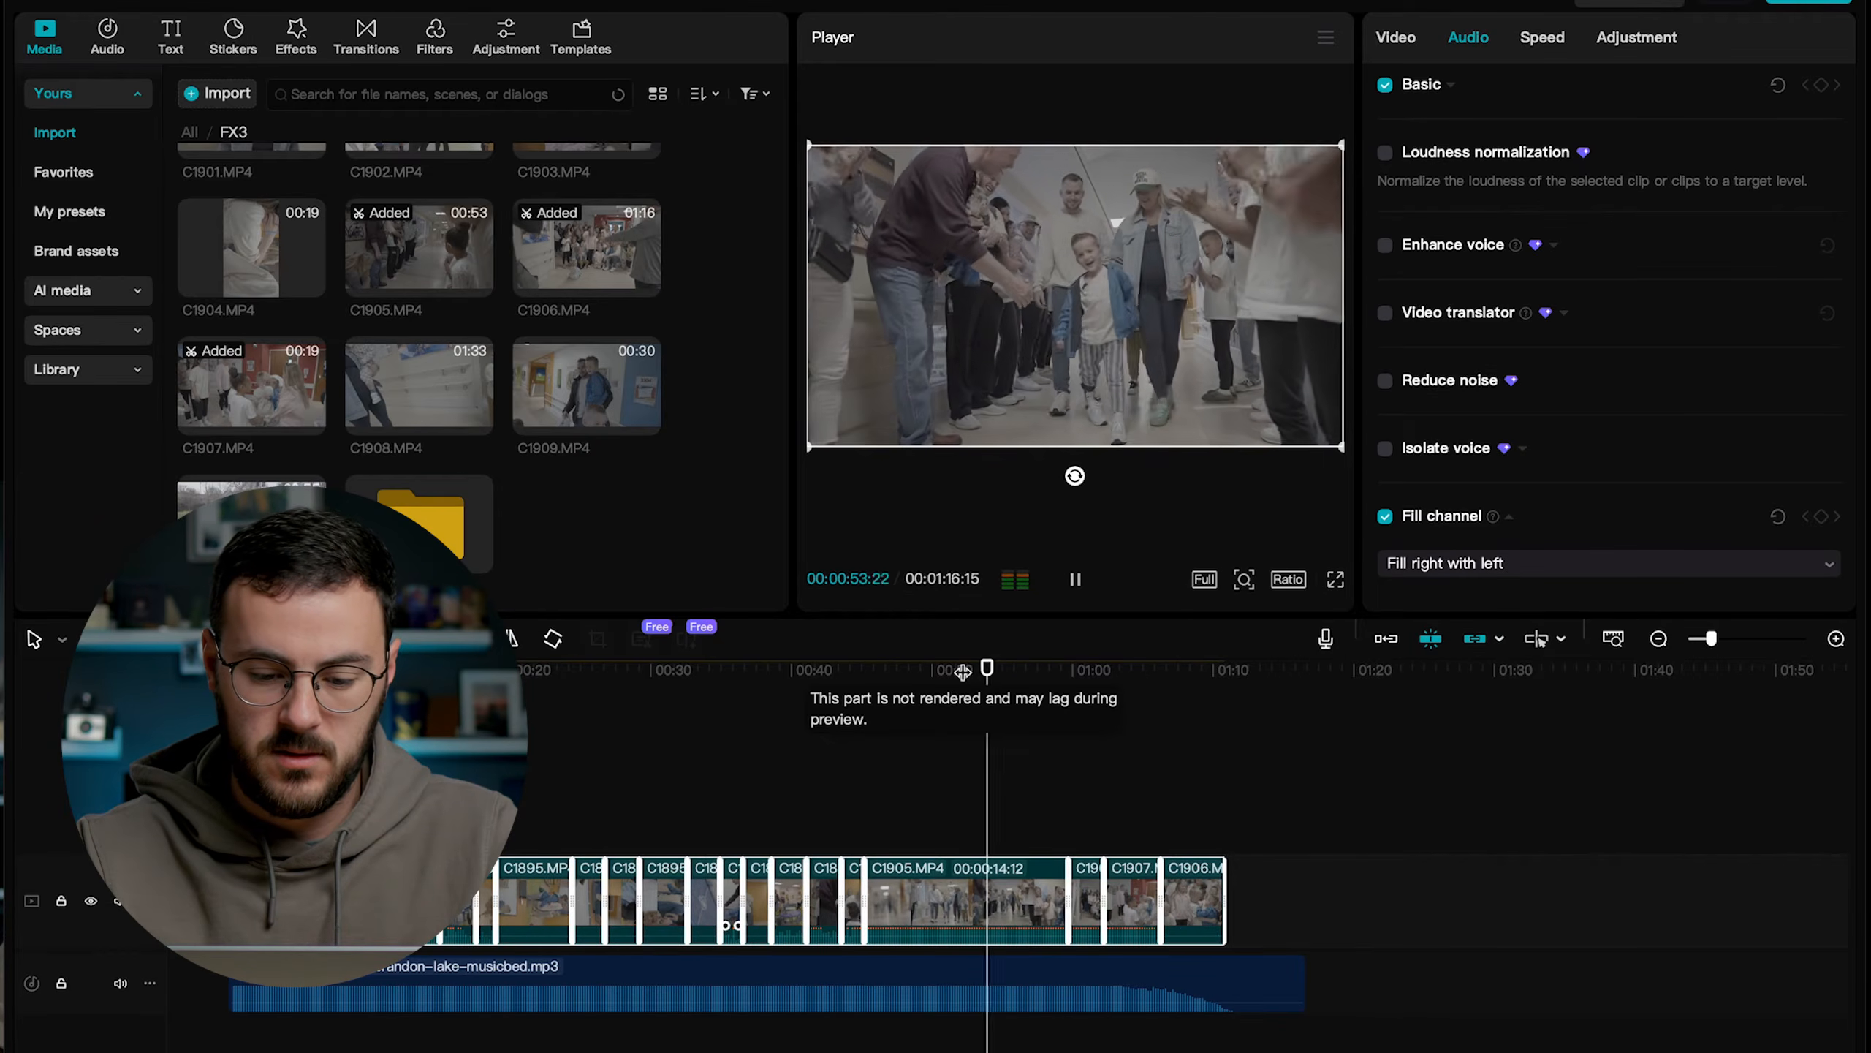
Replay the passage before C1905.MP4's midpoint, stop the playback and set the selected clips' volume to -10 dB.
left_click(842, 670)
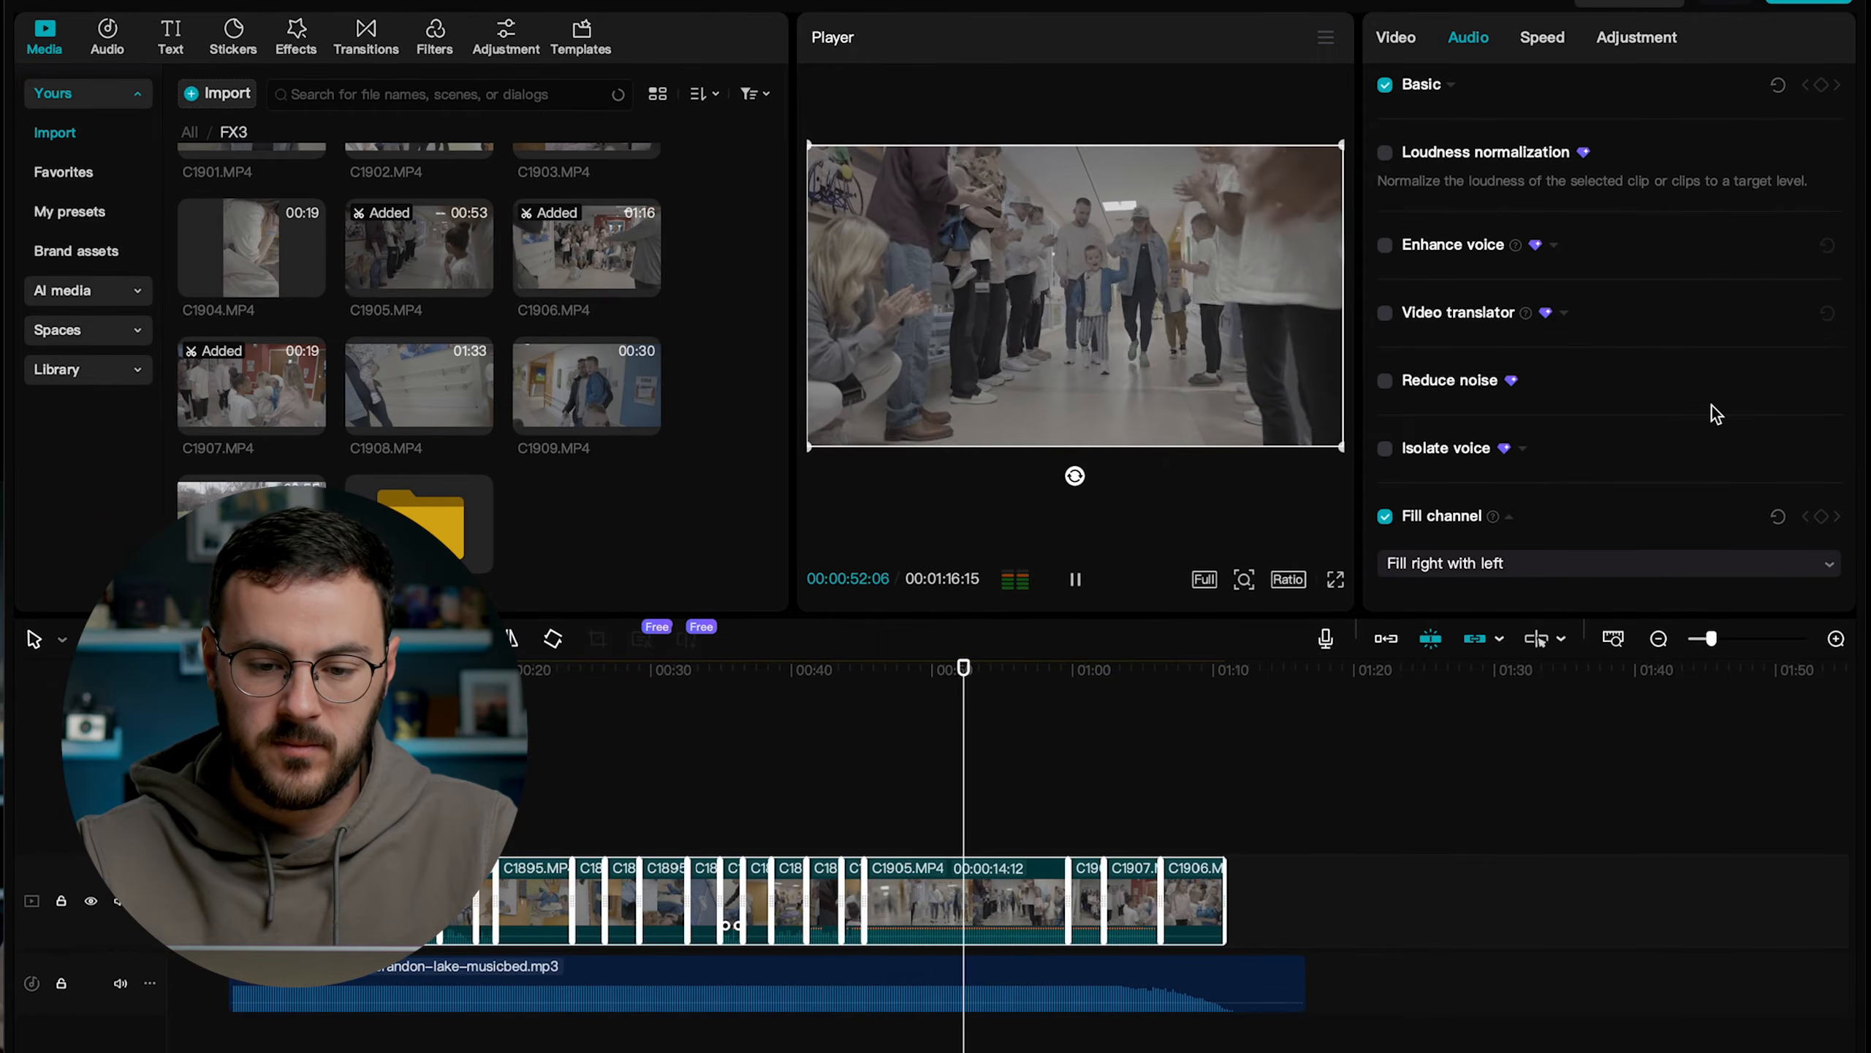
key("space")
scroll(1510, 222, "up", 1)
left_click(1448, 159)
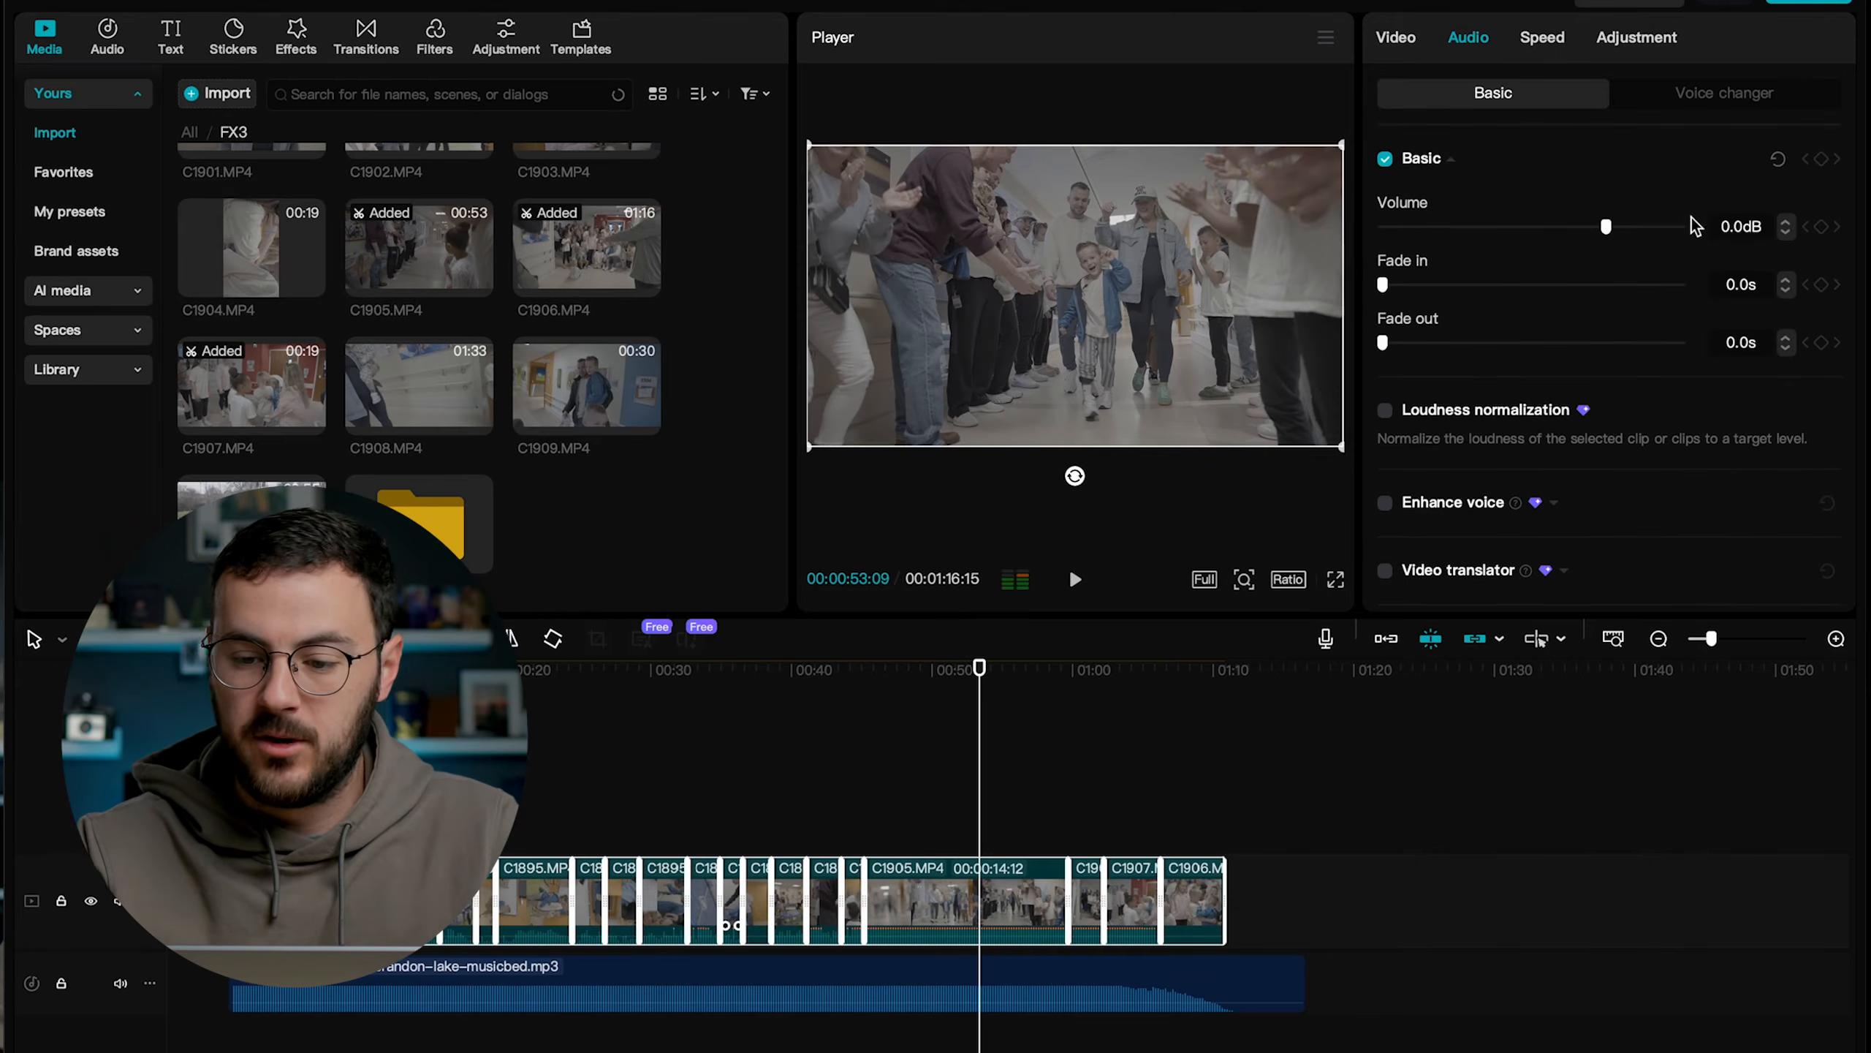
left_click(1732, 224)
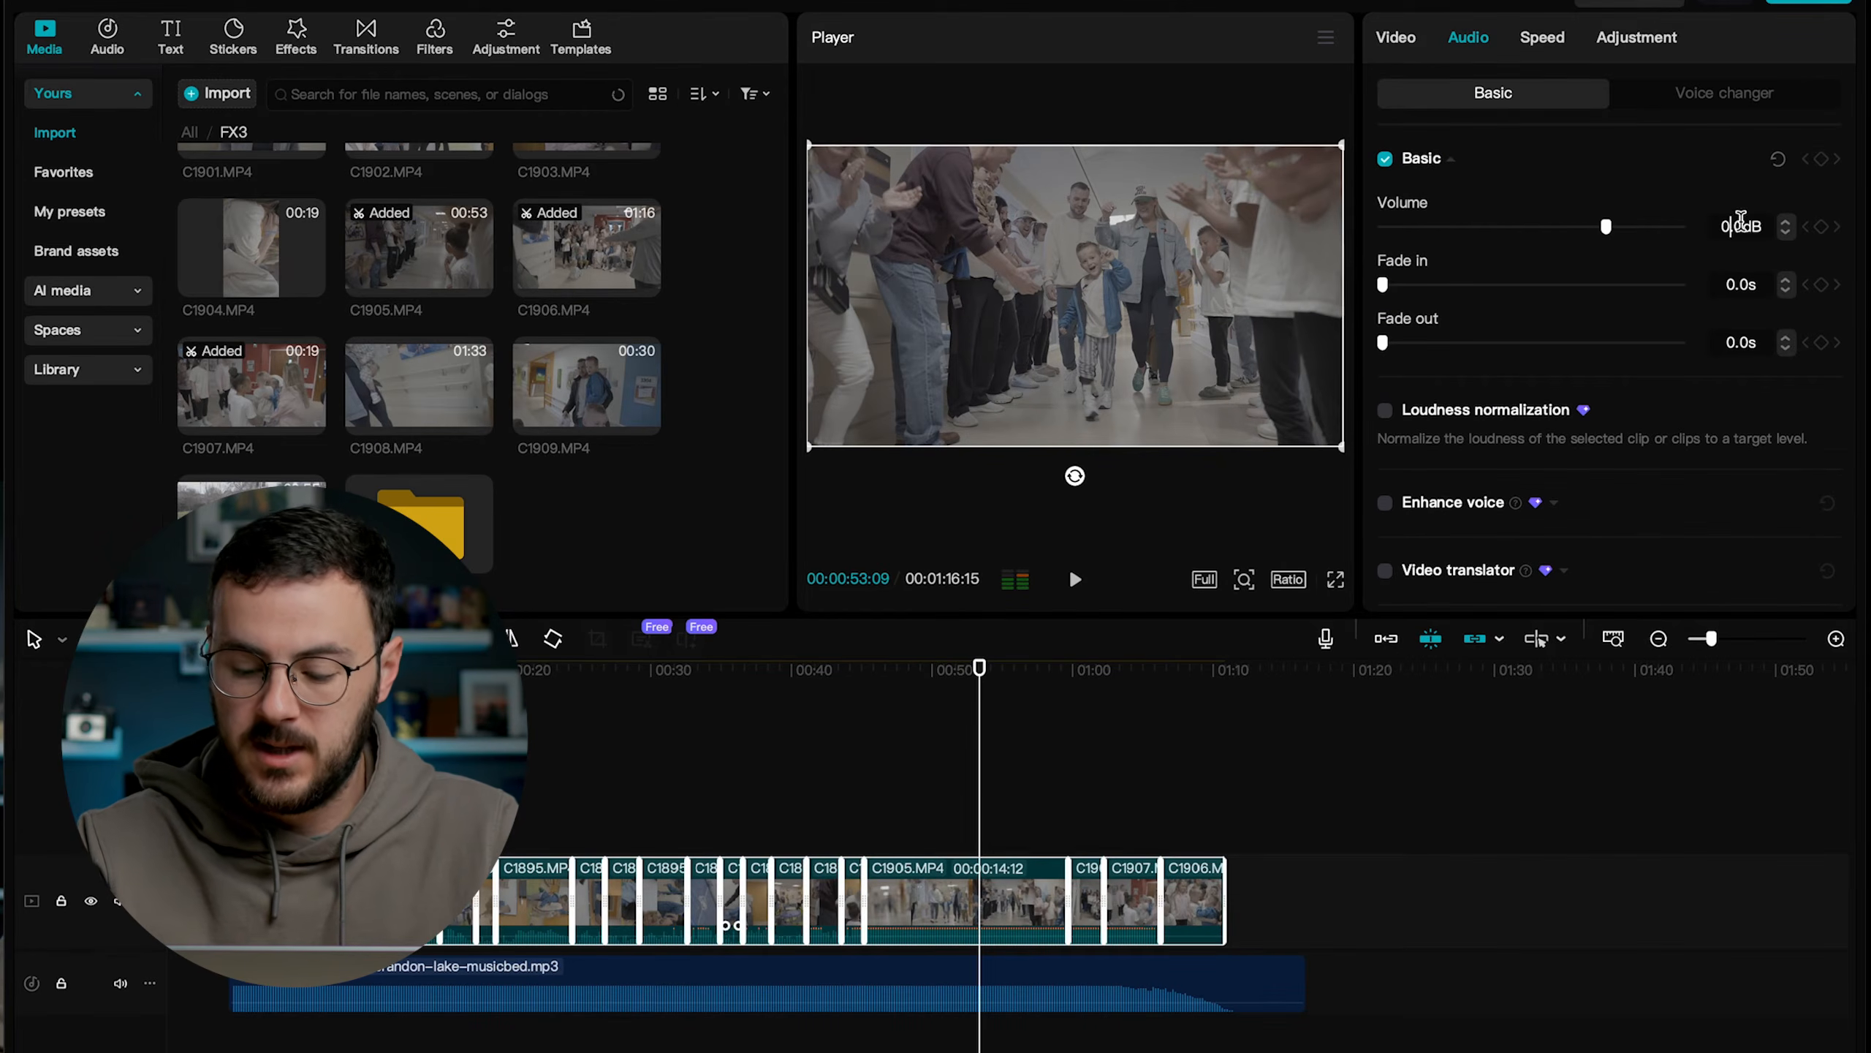
key("BackSpace")
key("BackSpace")
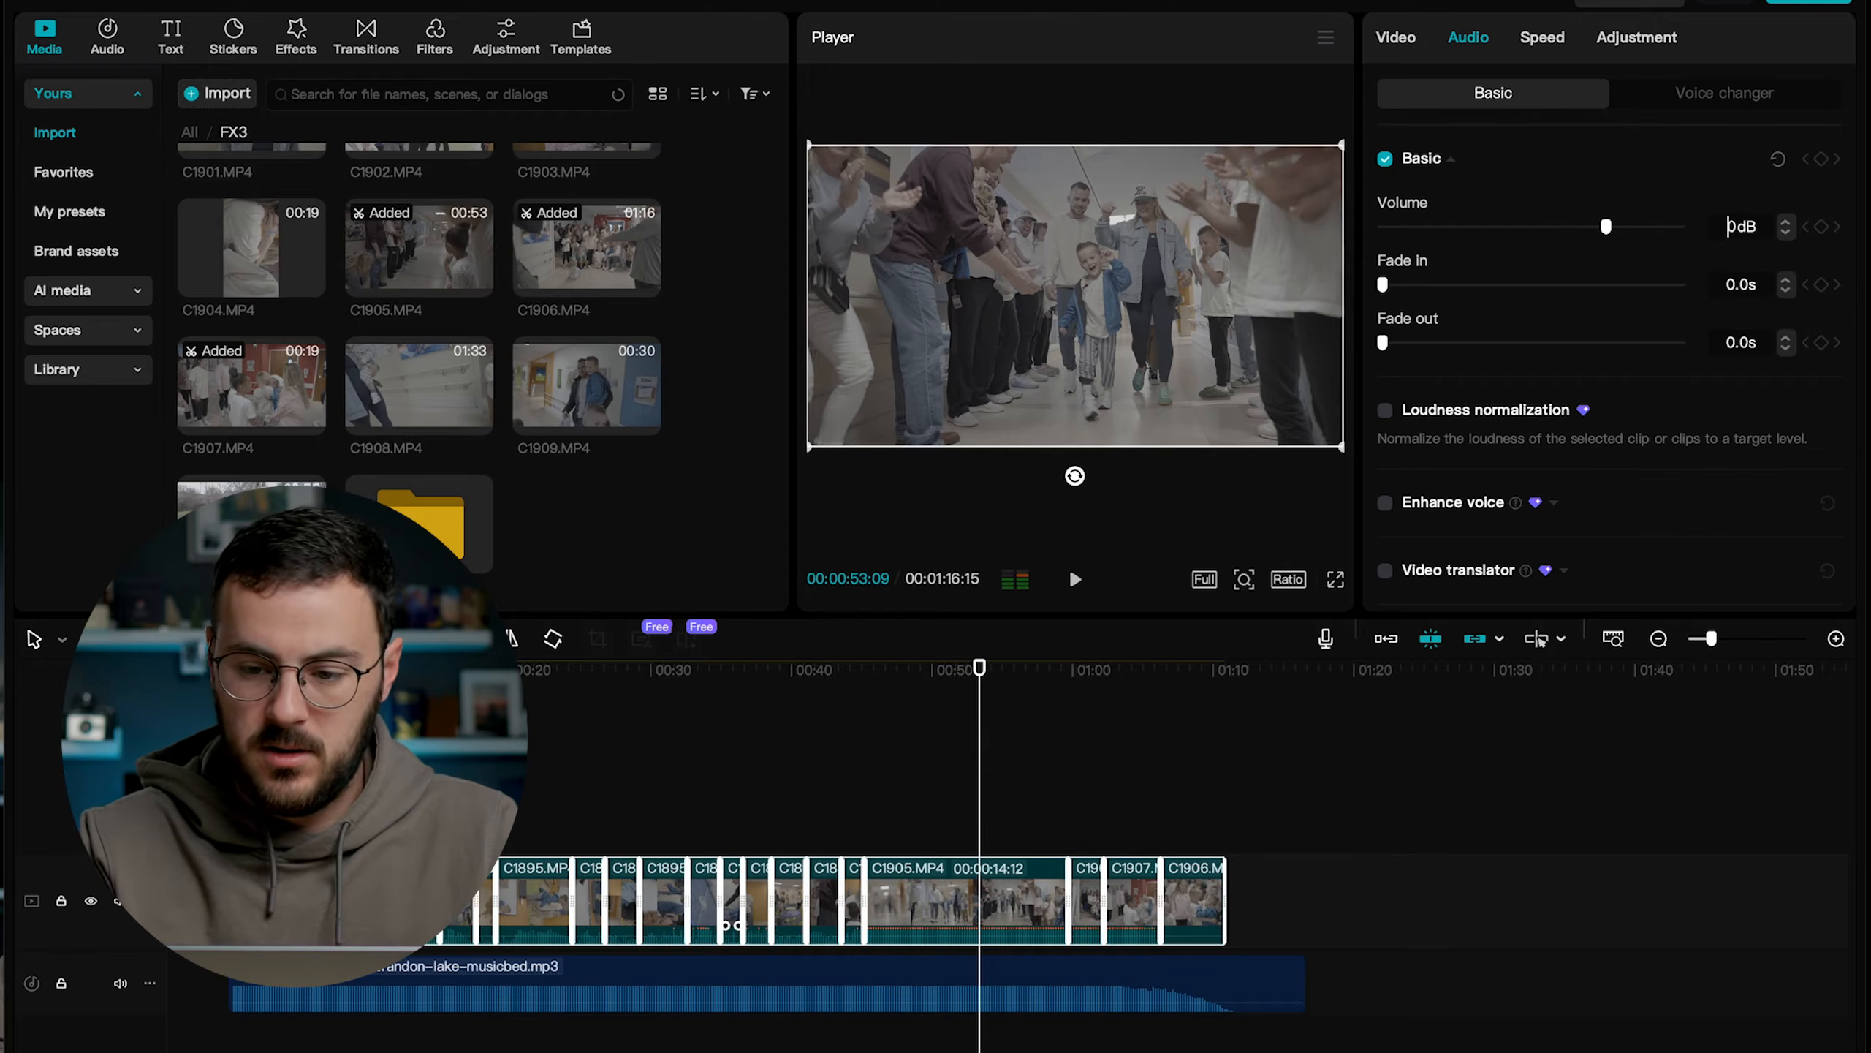
type("-1")
key("Return")
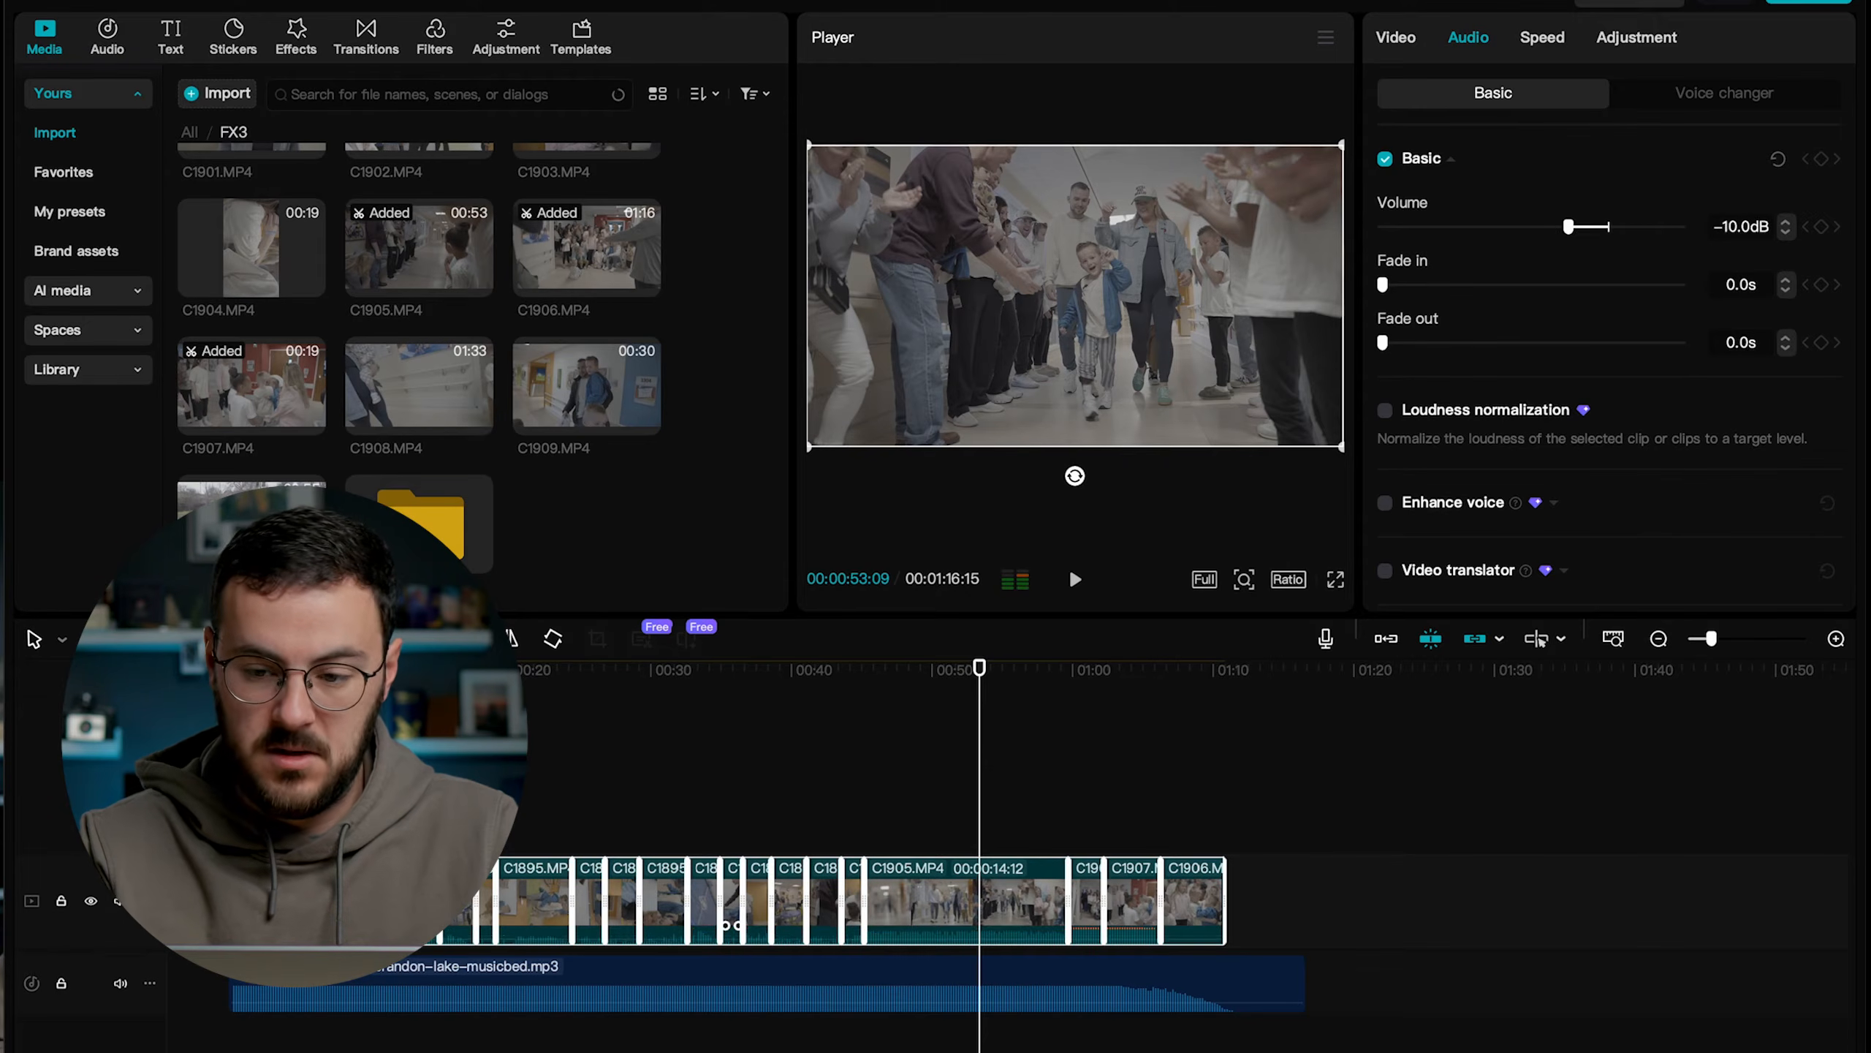
Play the timeline from its beginning and again from the start of C1905.MP4 to check the clip audio against the music.
key("Home")
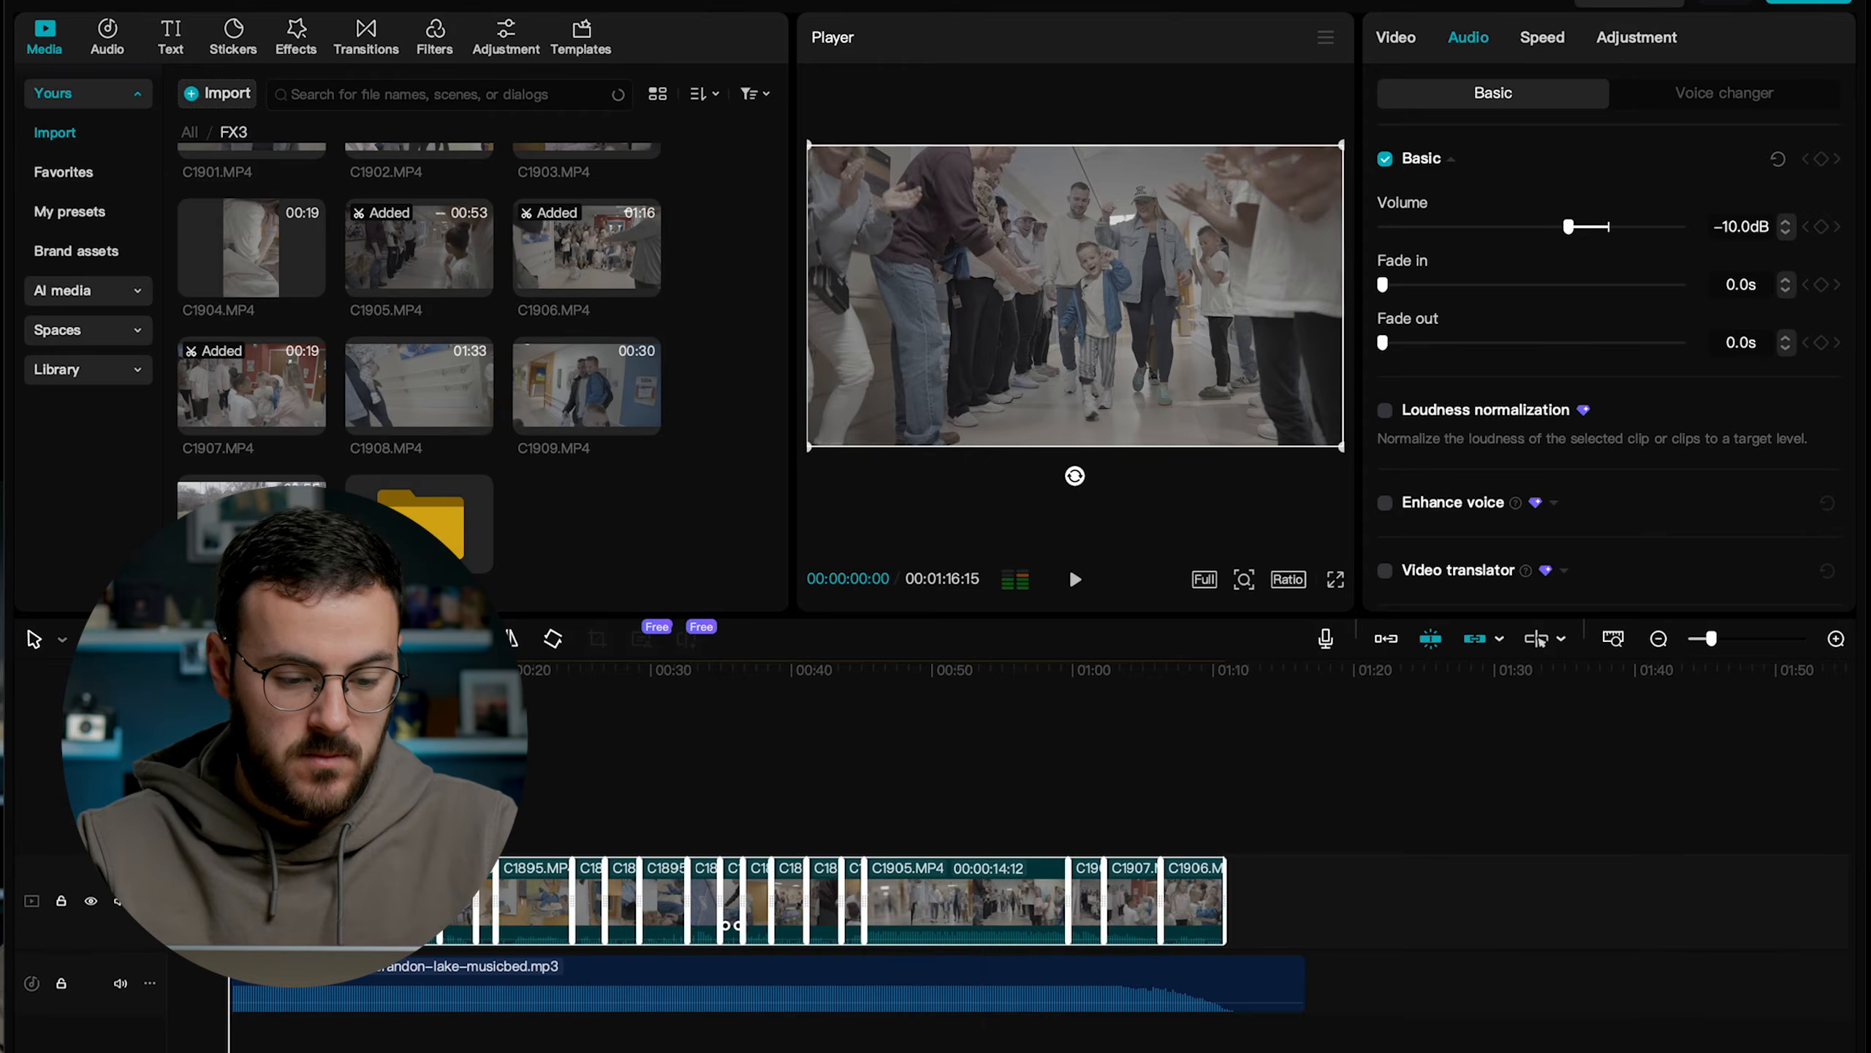
key("space")
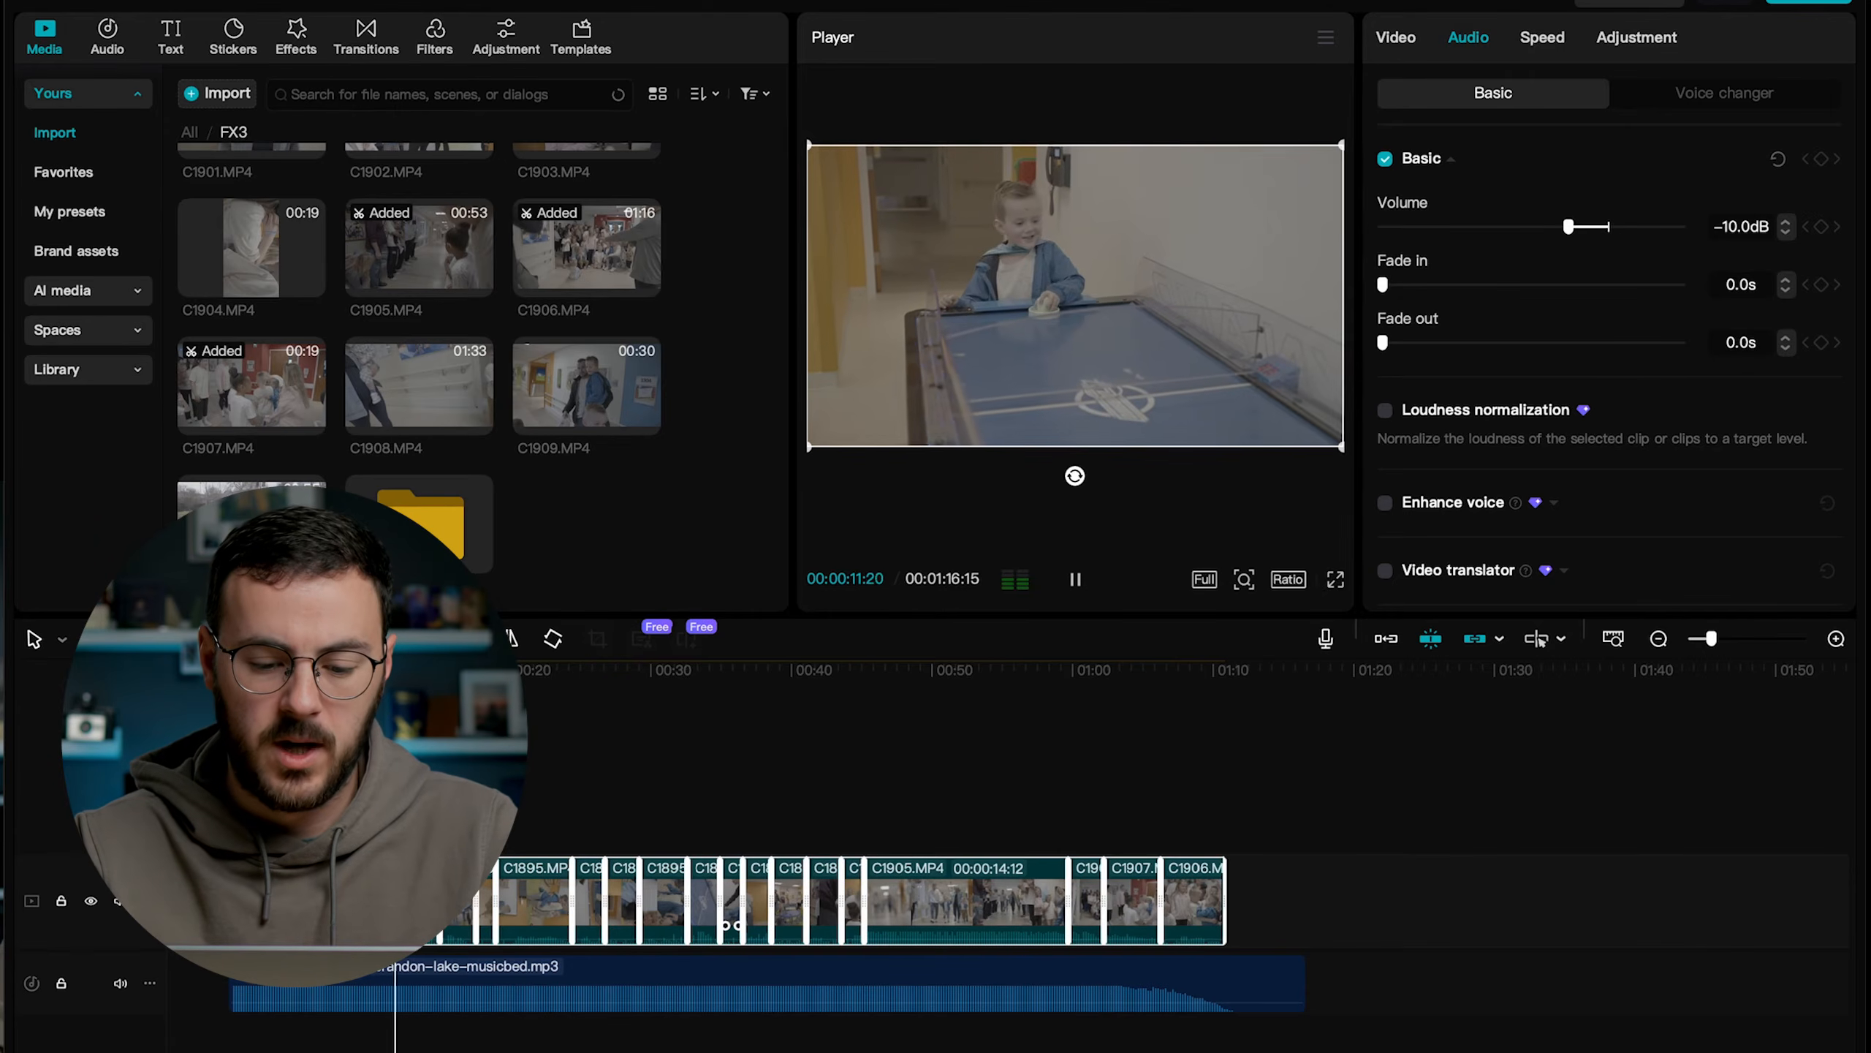
left_click(865, 669)
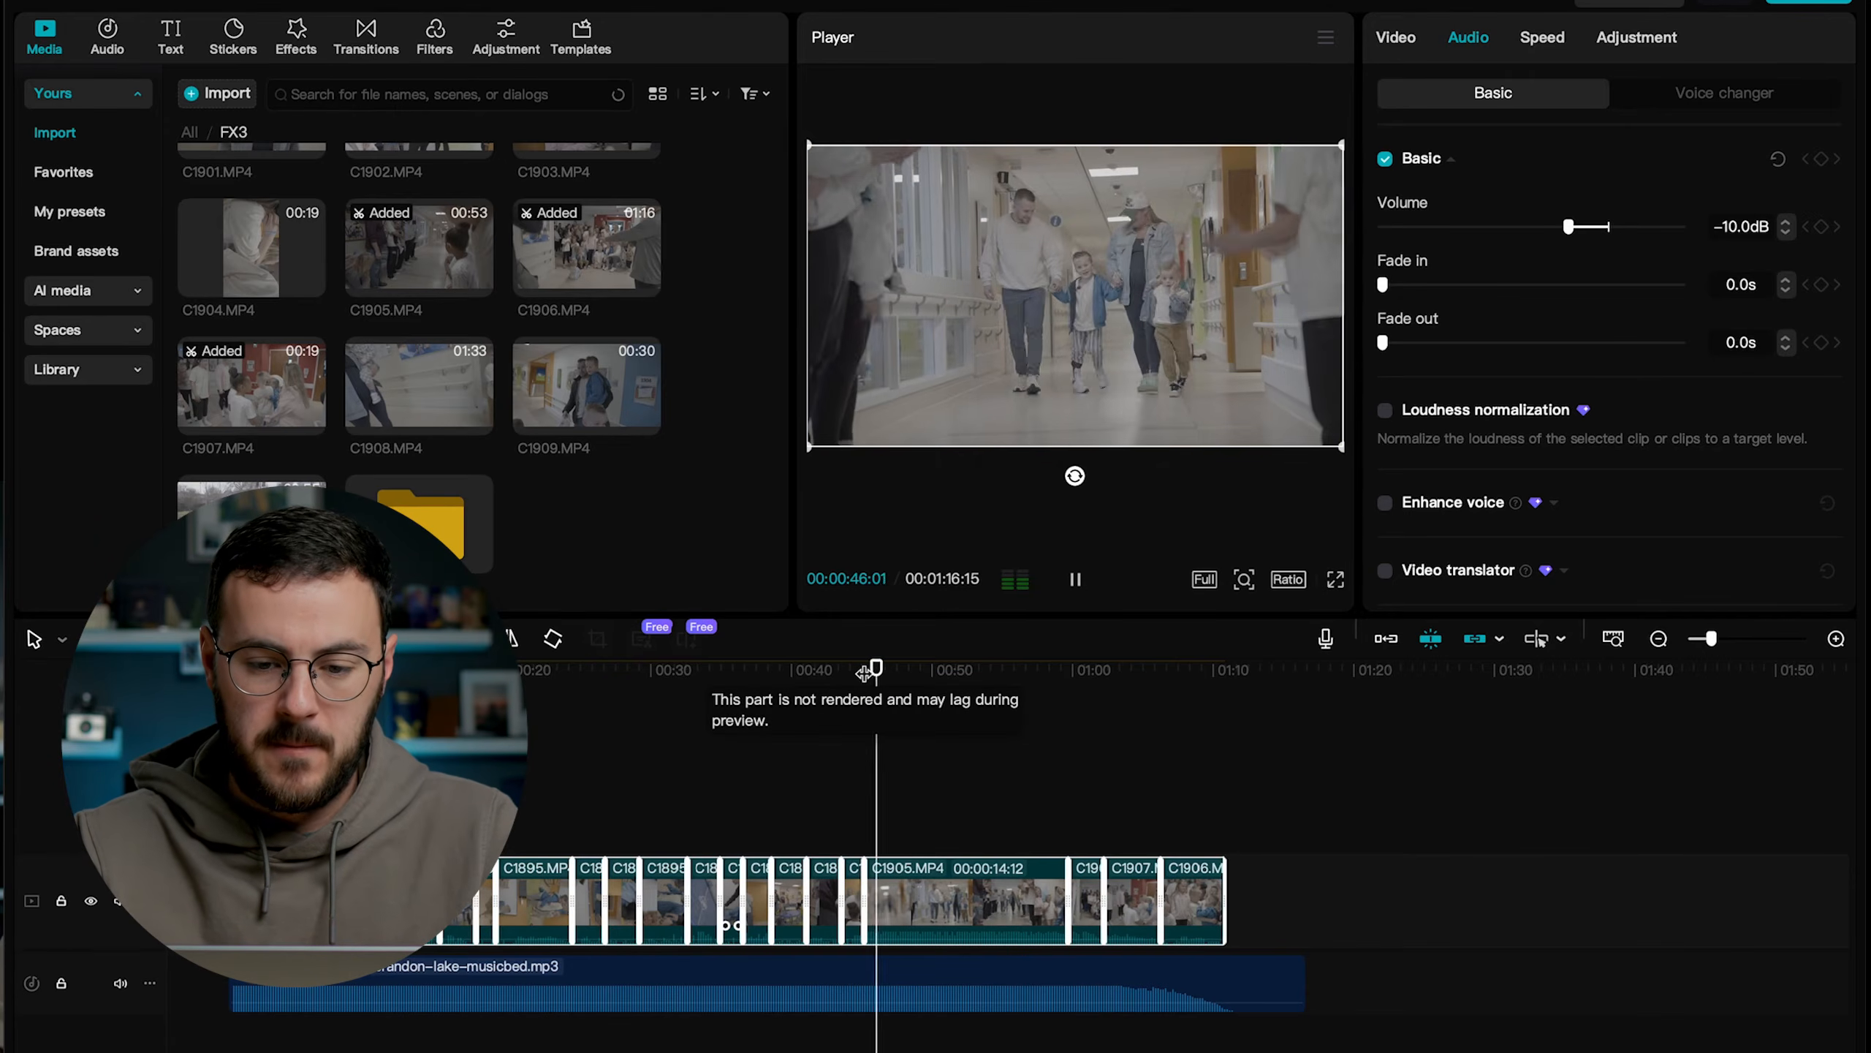
key("space")
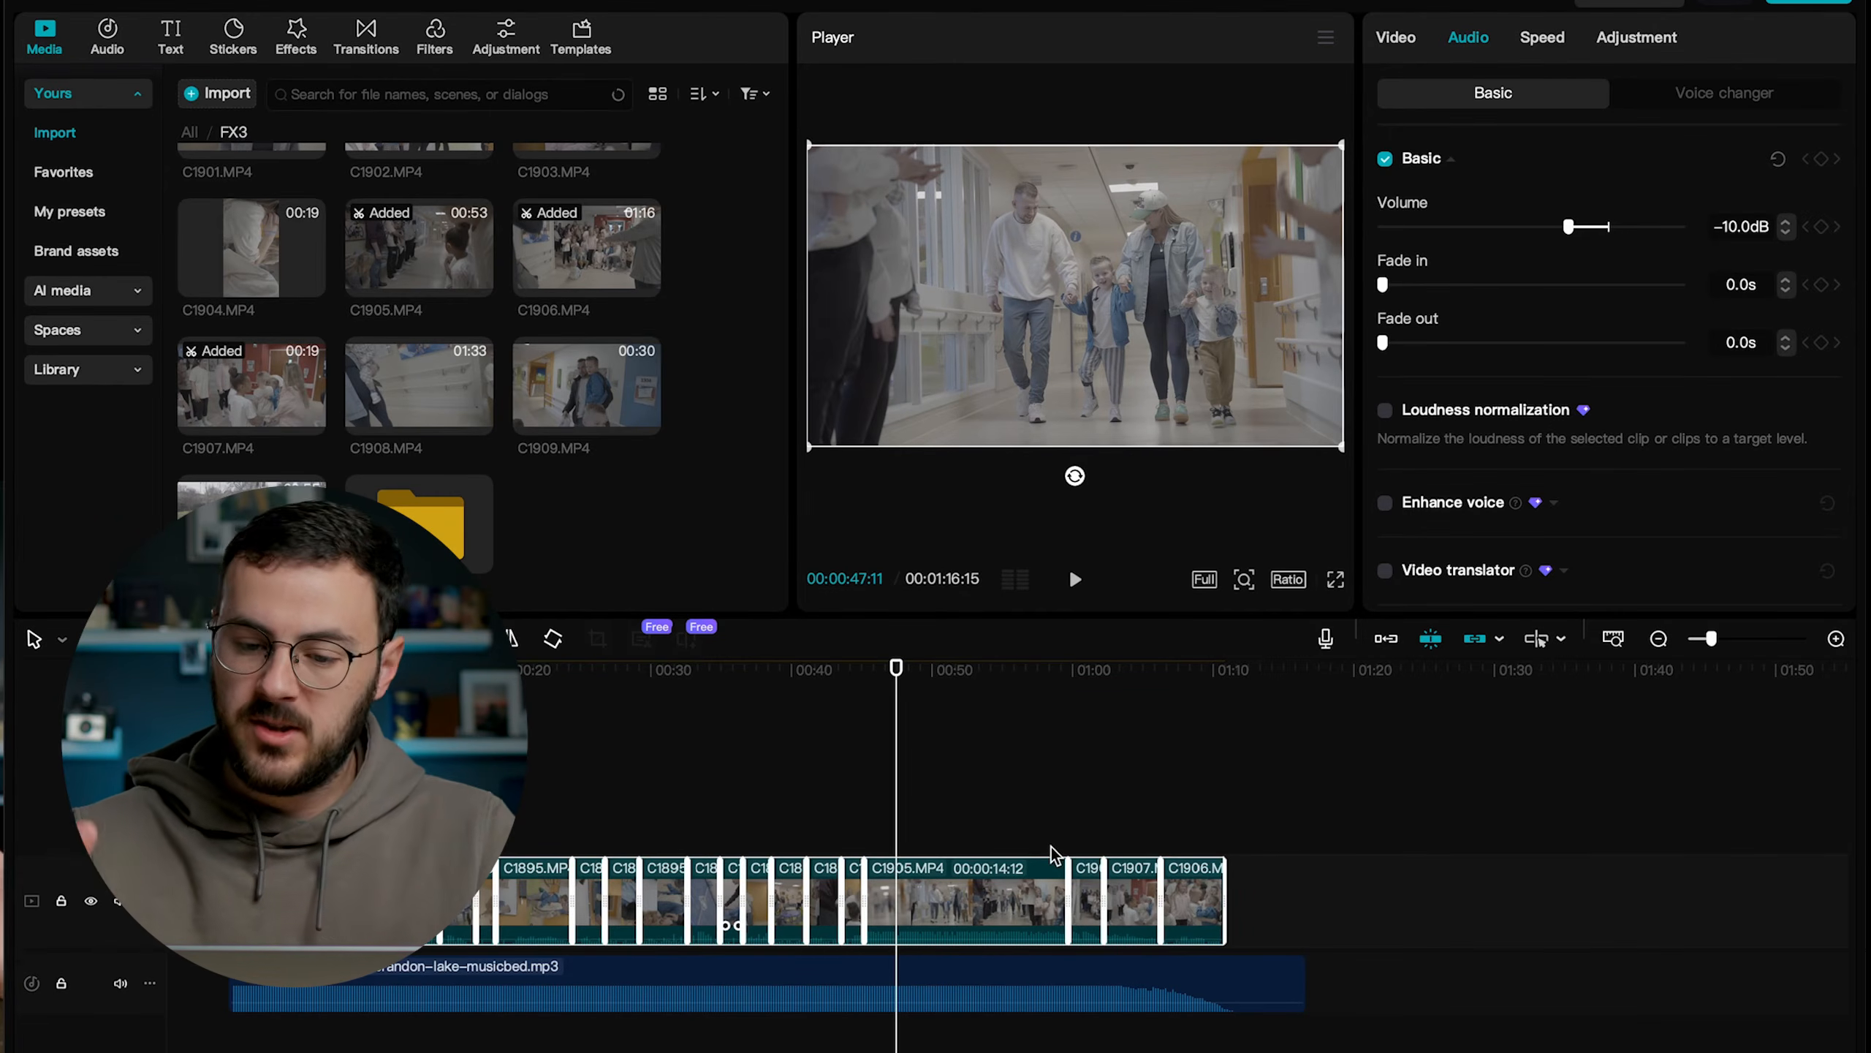
Review the selected clips' basic audio options and the available voice changer filters.
scroll(1645, 542, "down", 4)
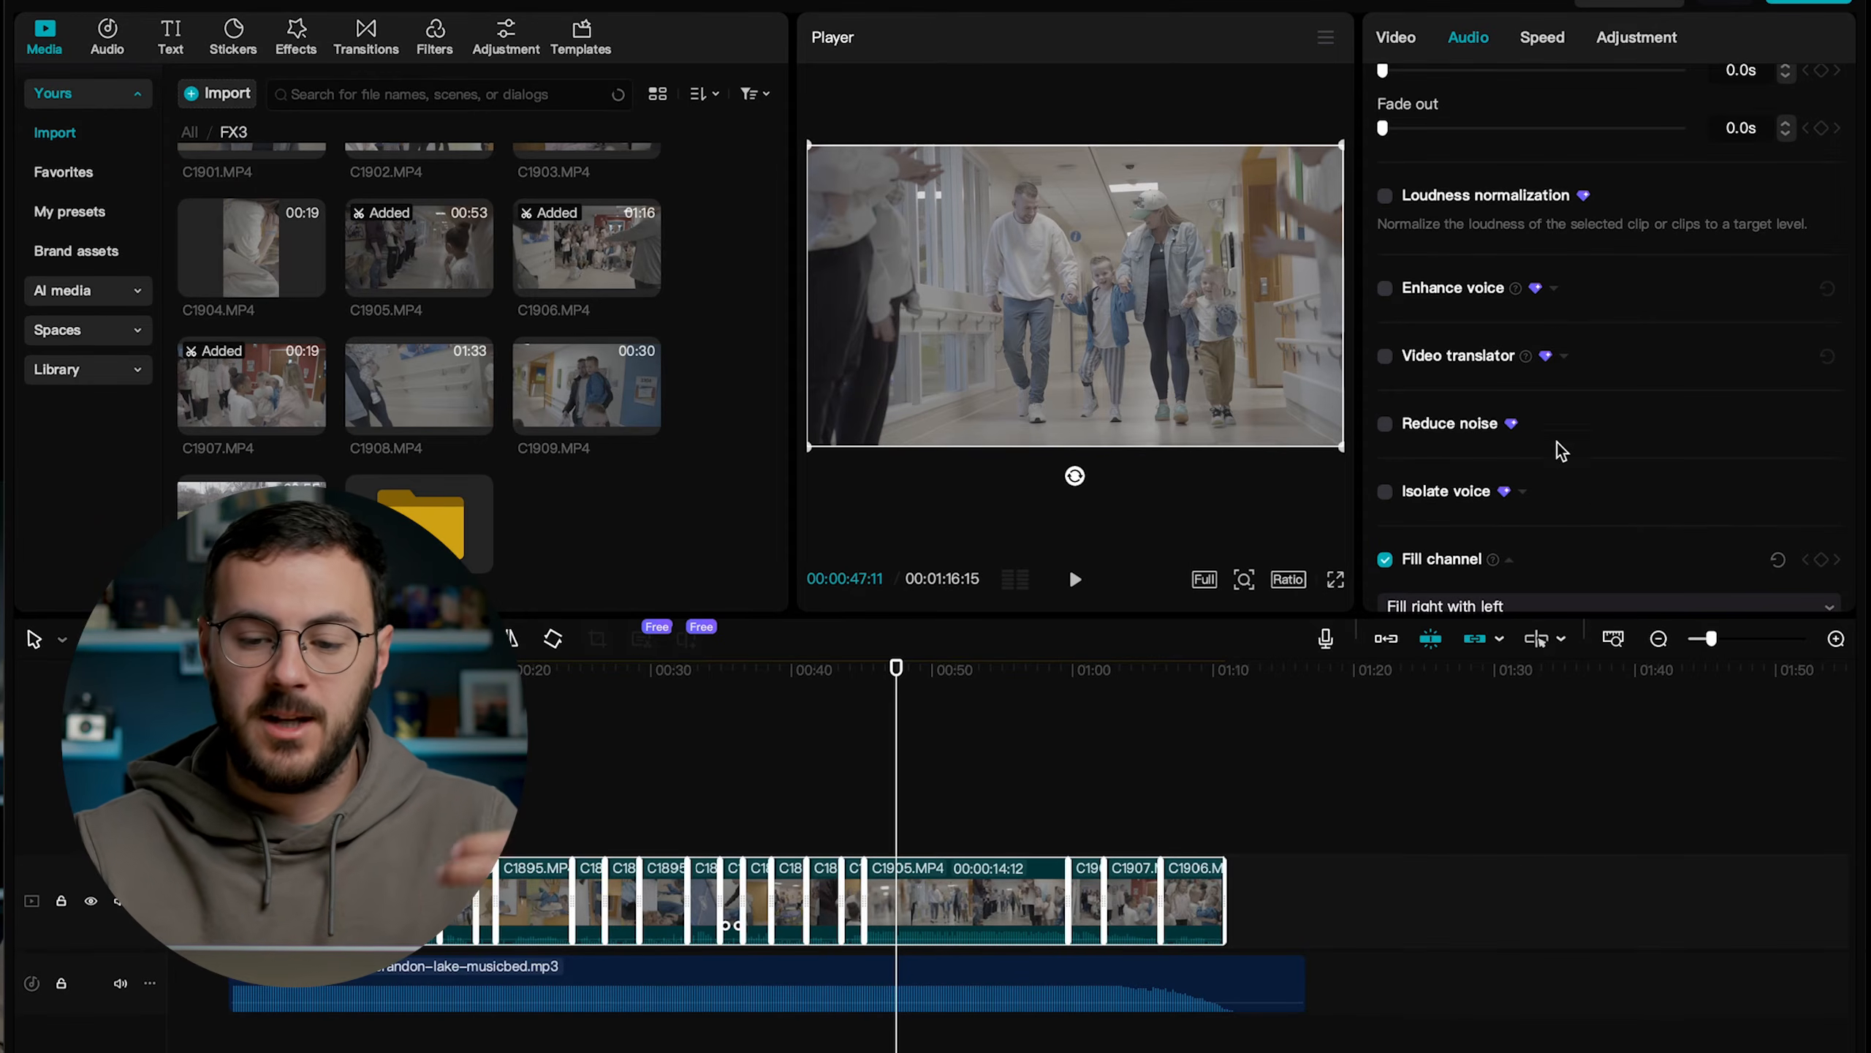
scroll(1499, 330, "down", 1)
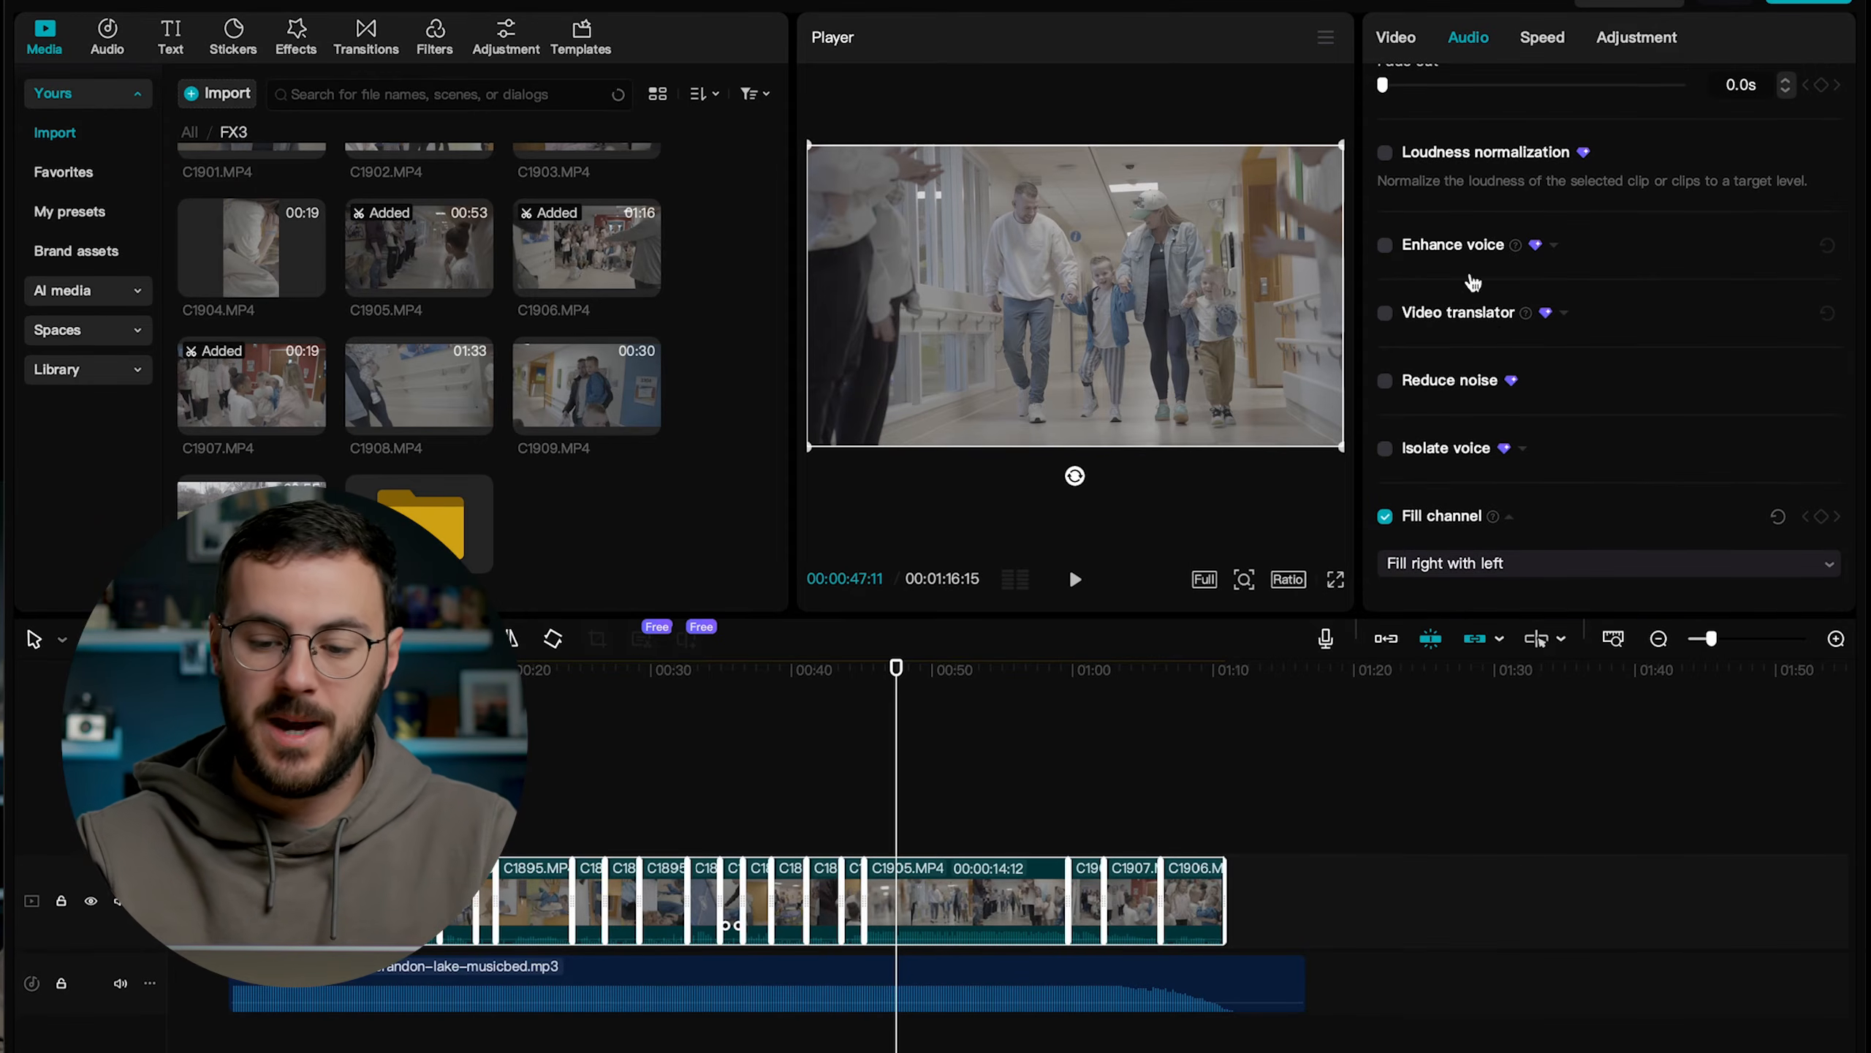
scroll(1444, 433, "up", 5)
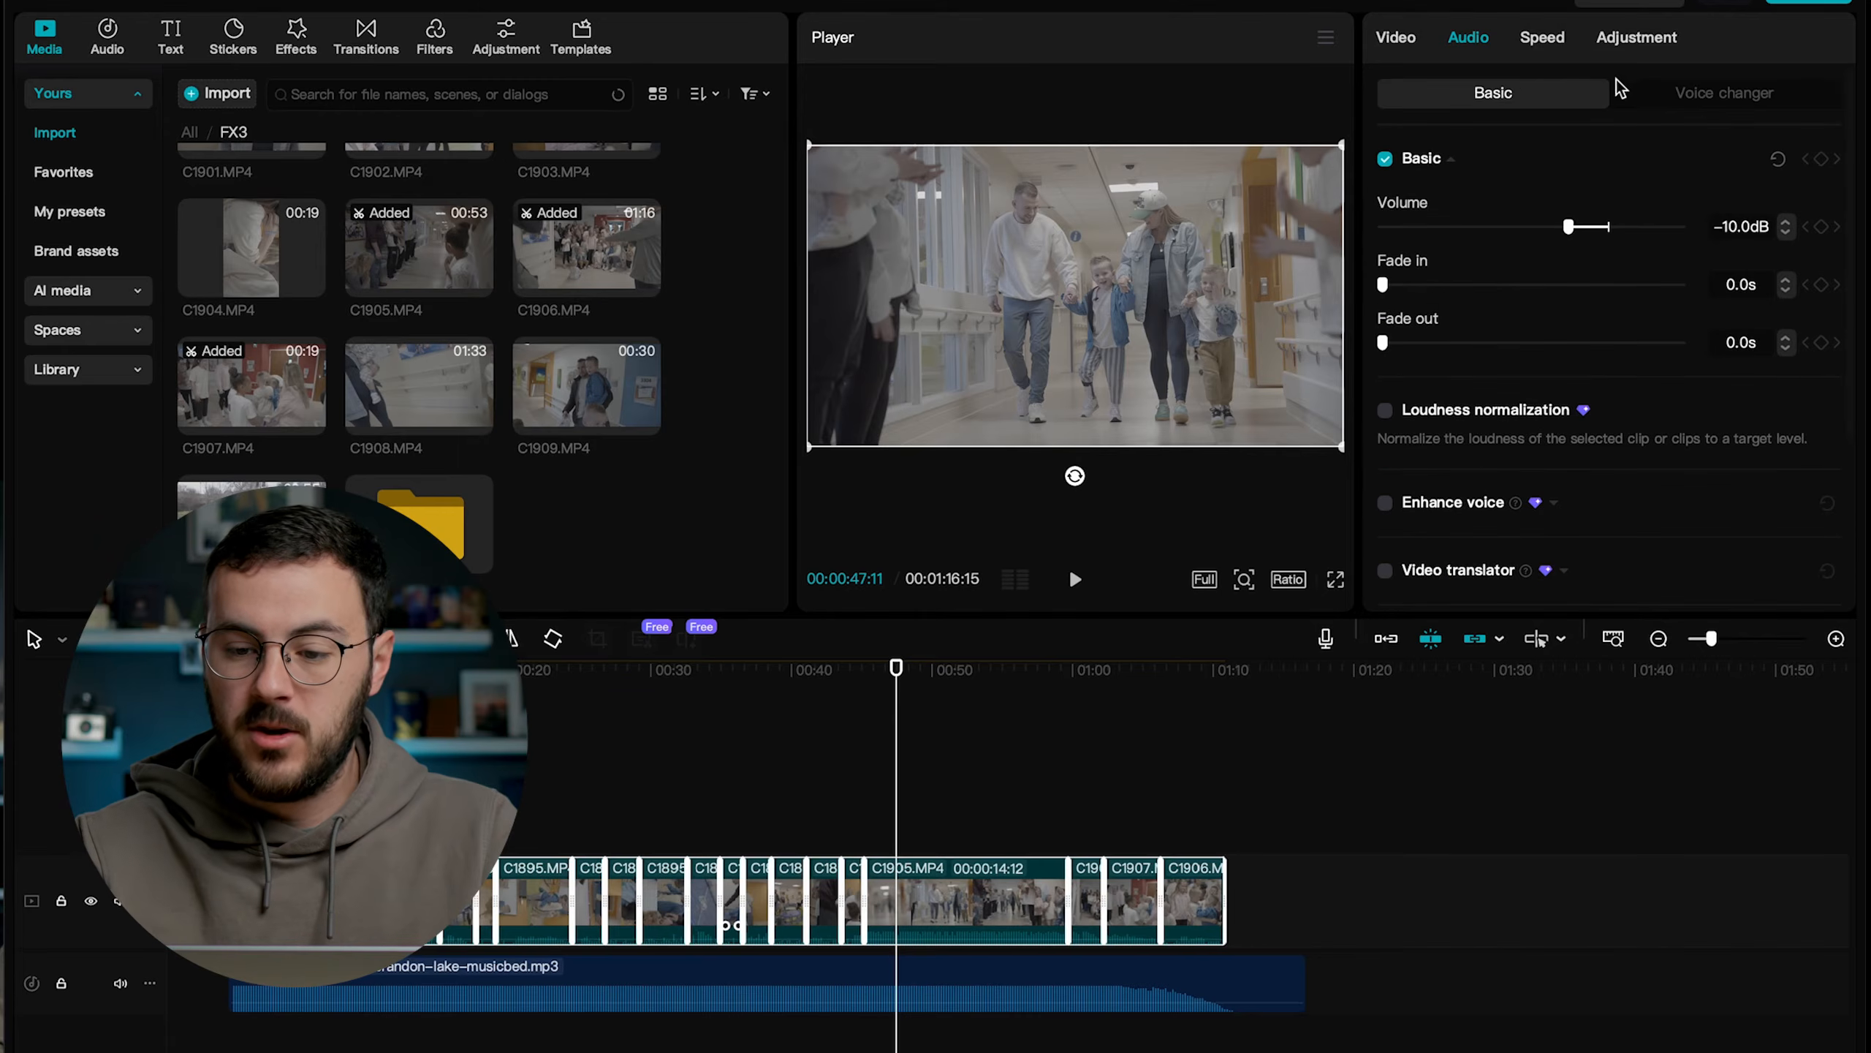
left_click(1677, 96)
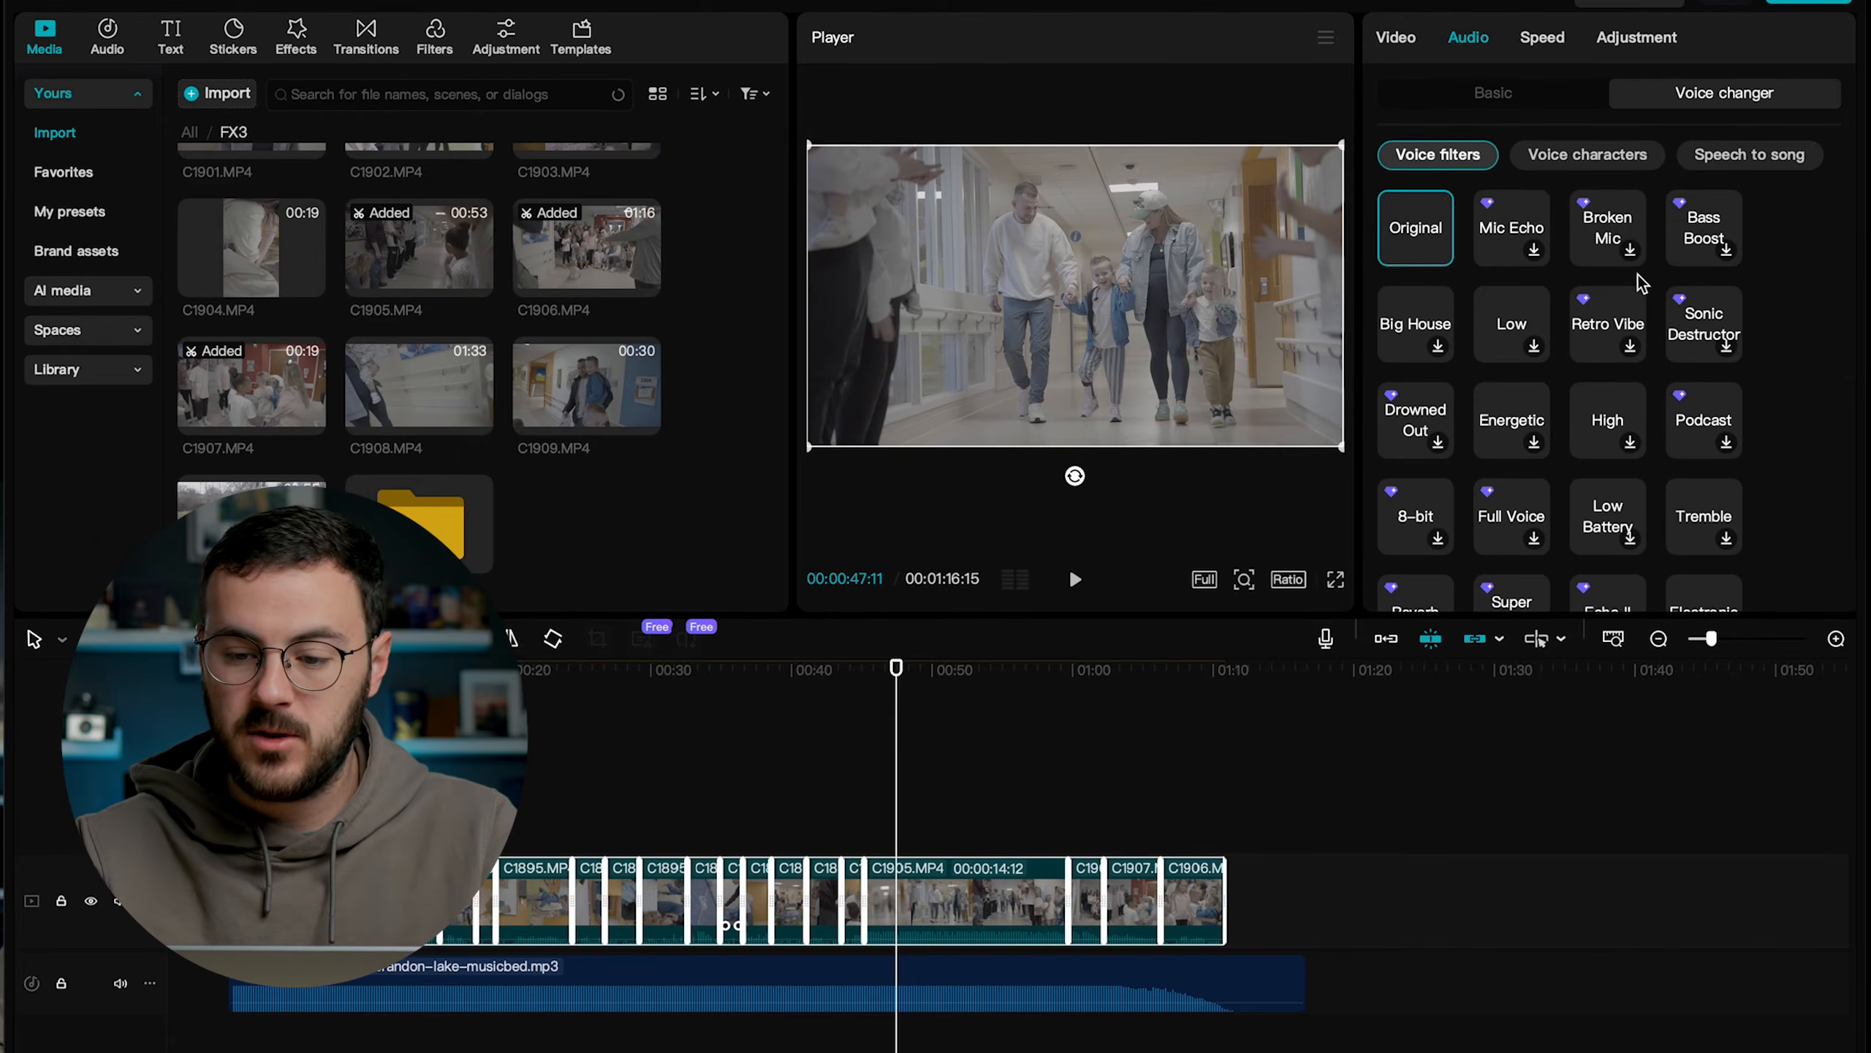
left_click(1490, 94)
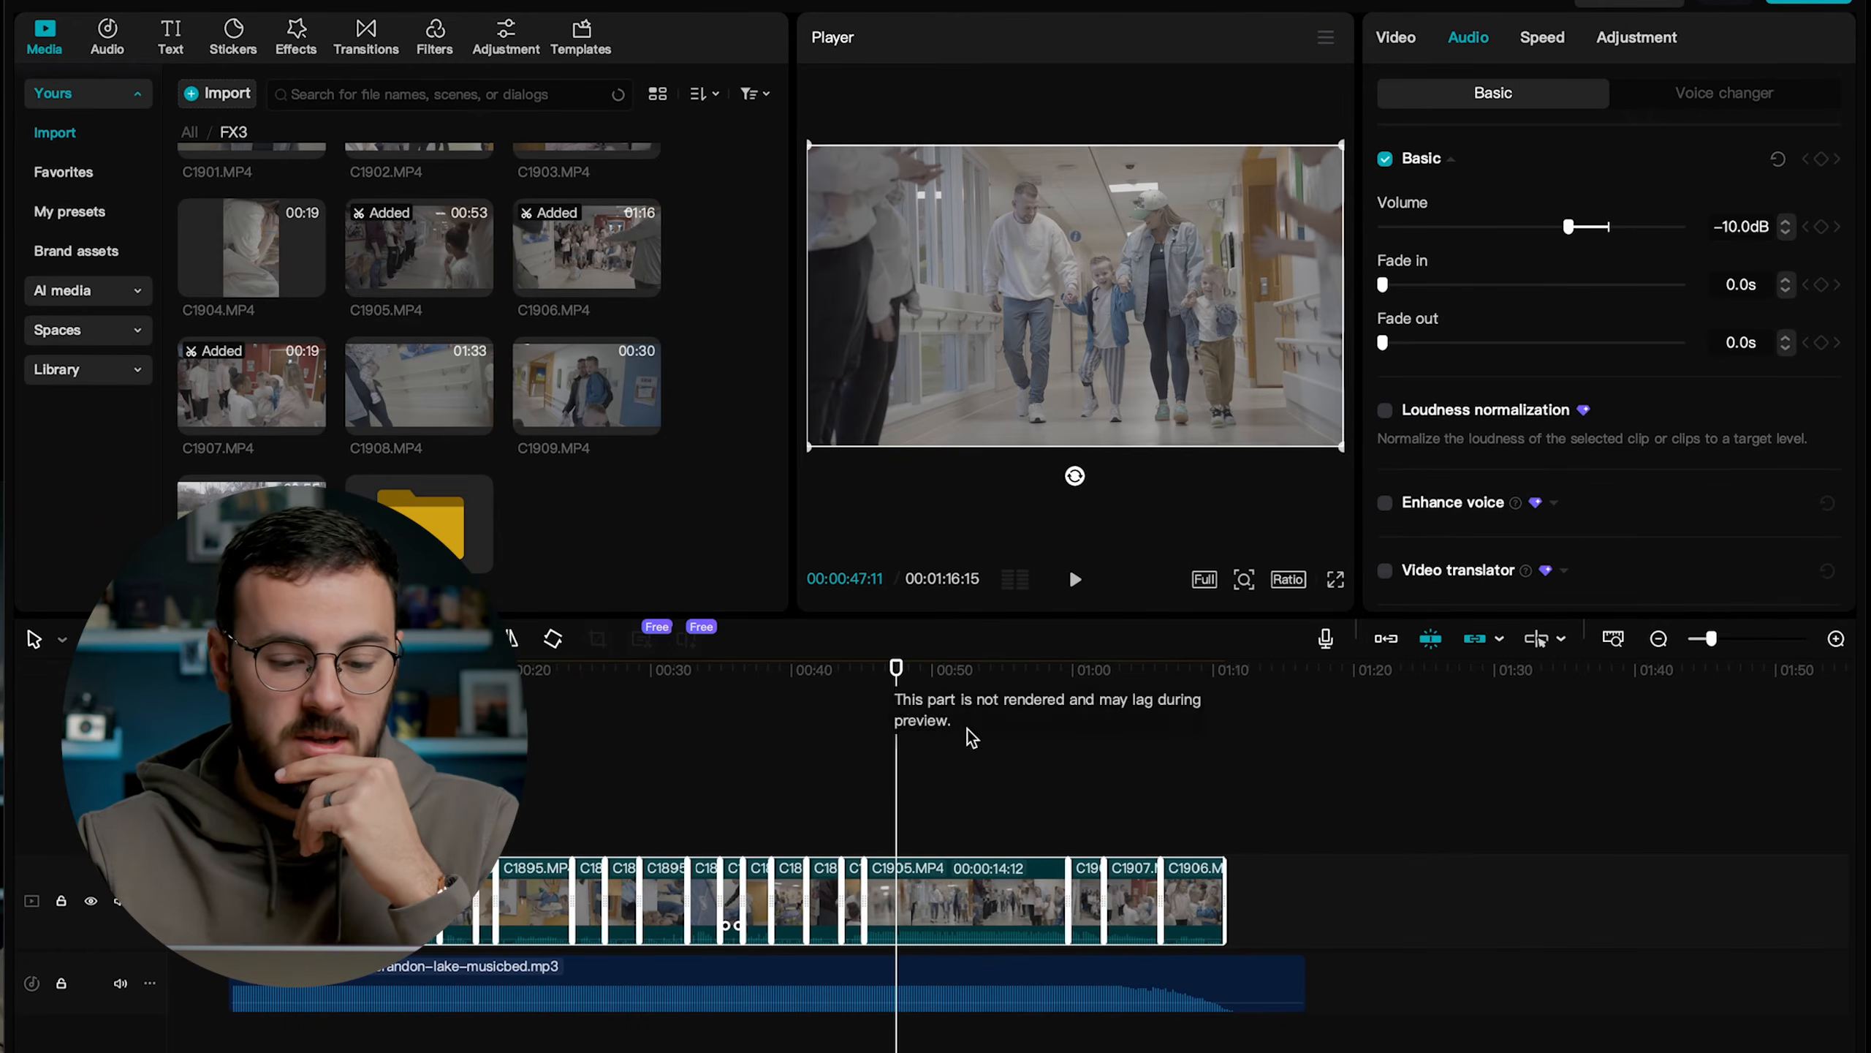
Select only the hospital exterior clip at 00:00:00:15 and open its adjustment settings.
left_click(847, 774)
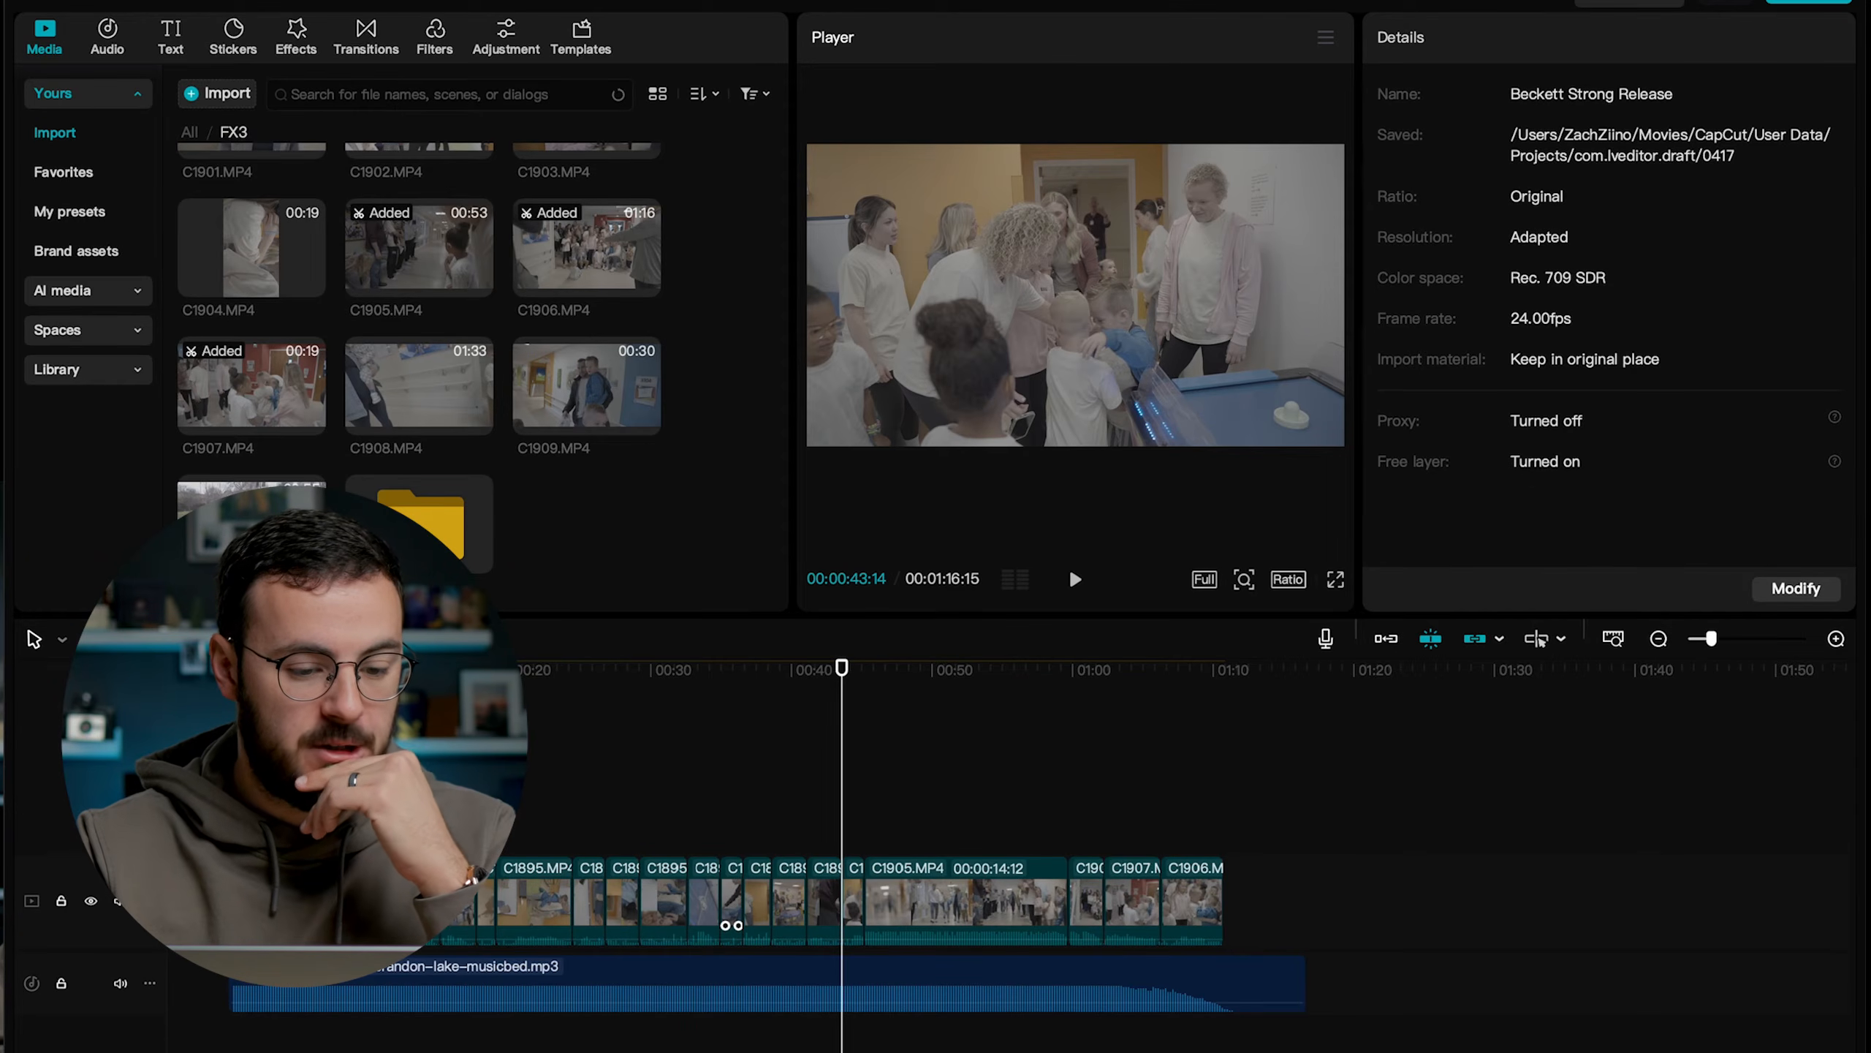
left_click(254, 670)
left_click(238, 669)
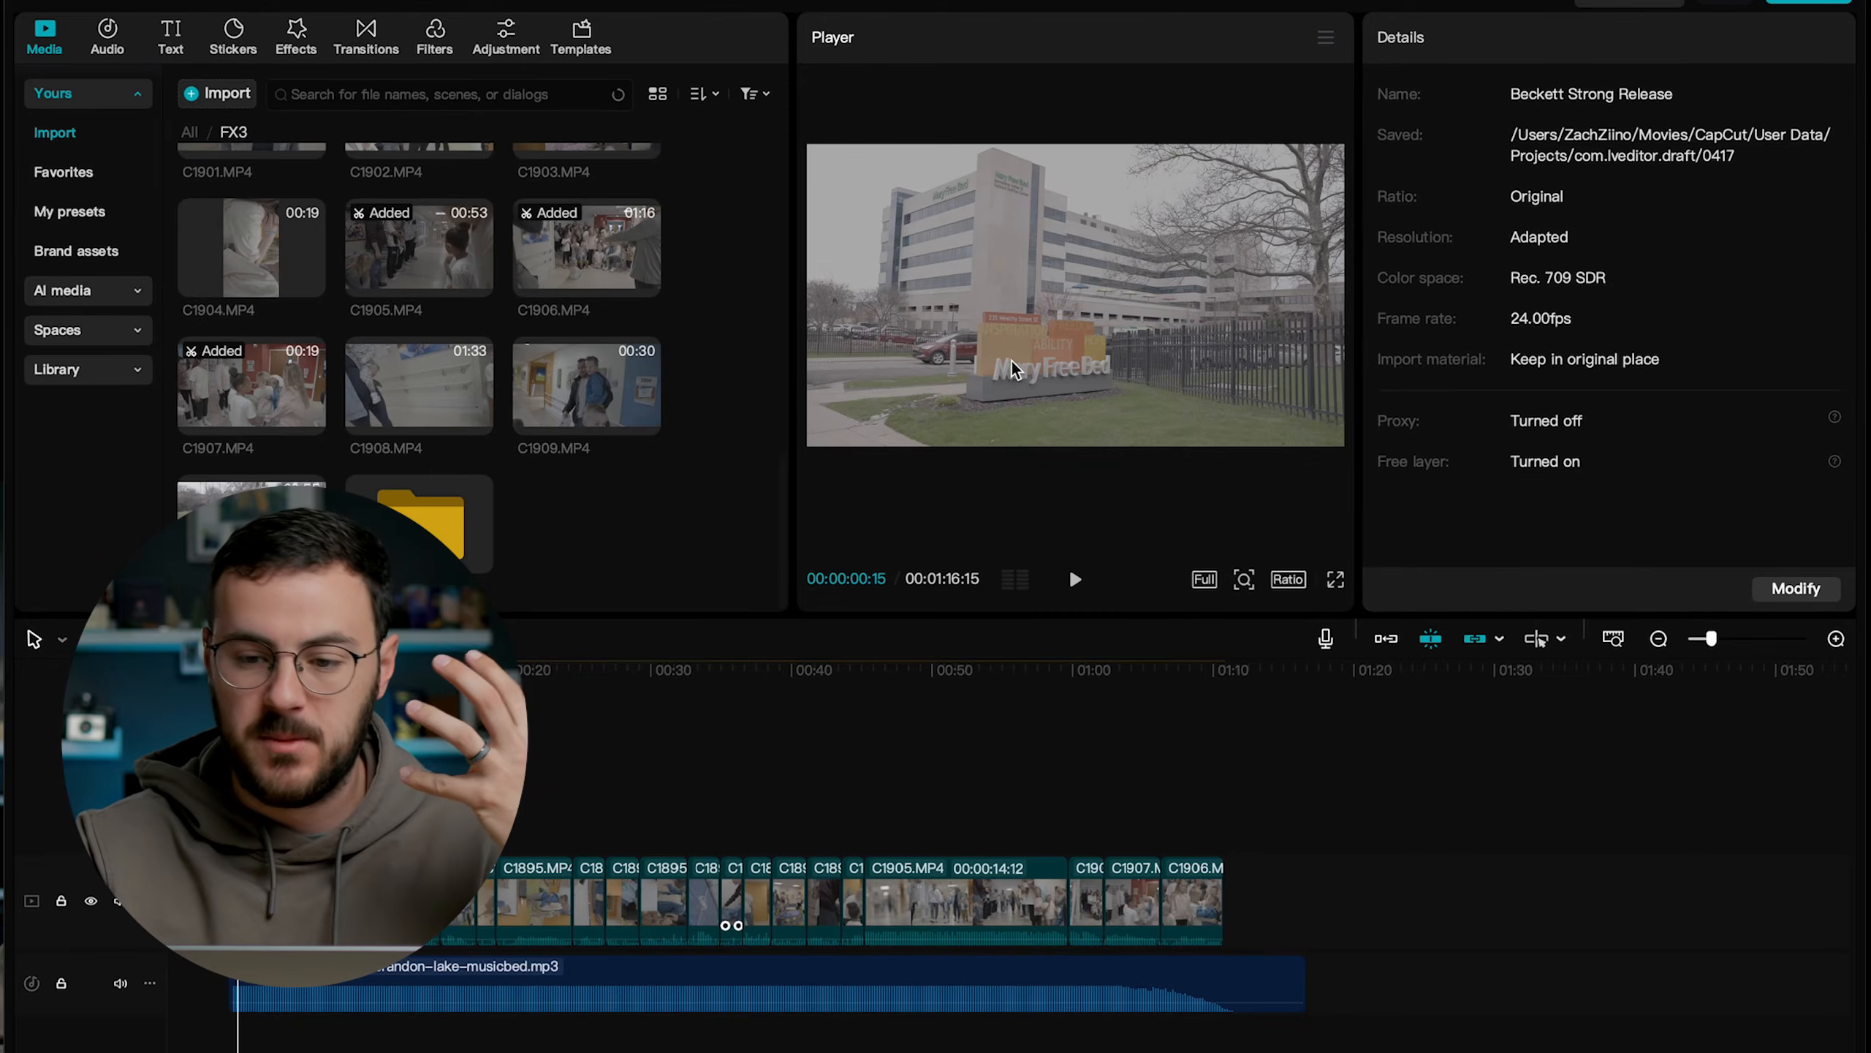
key("ctrl+Up")
key("ctrl+Up")
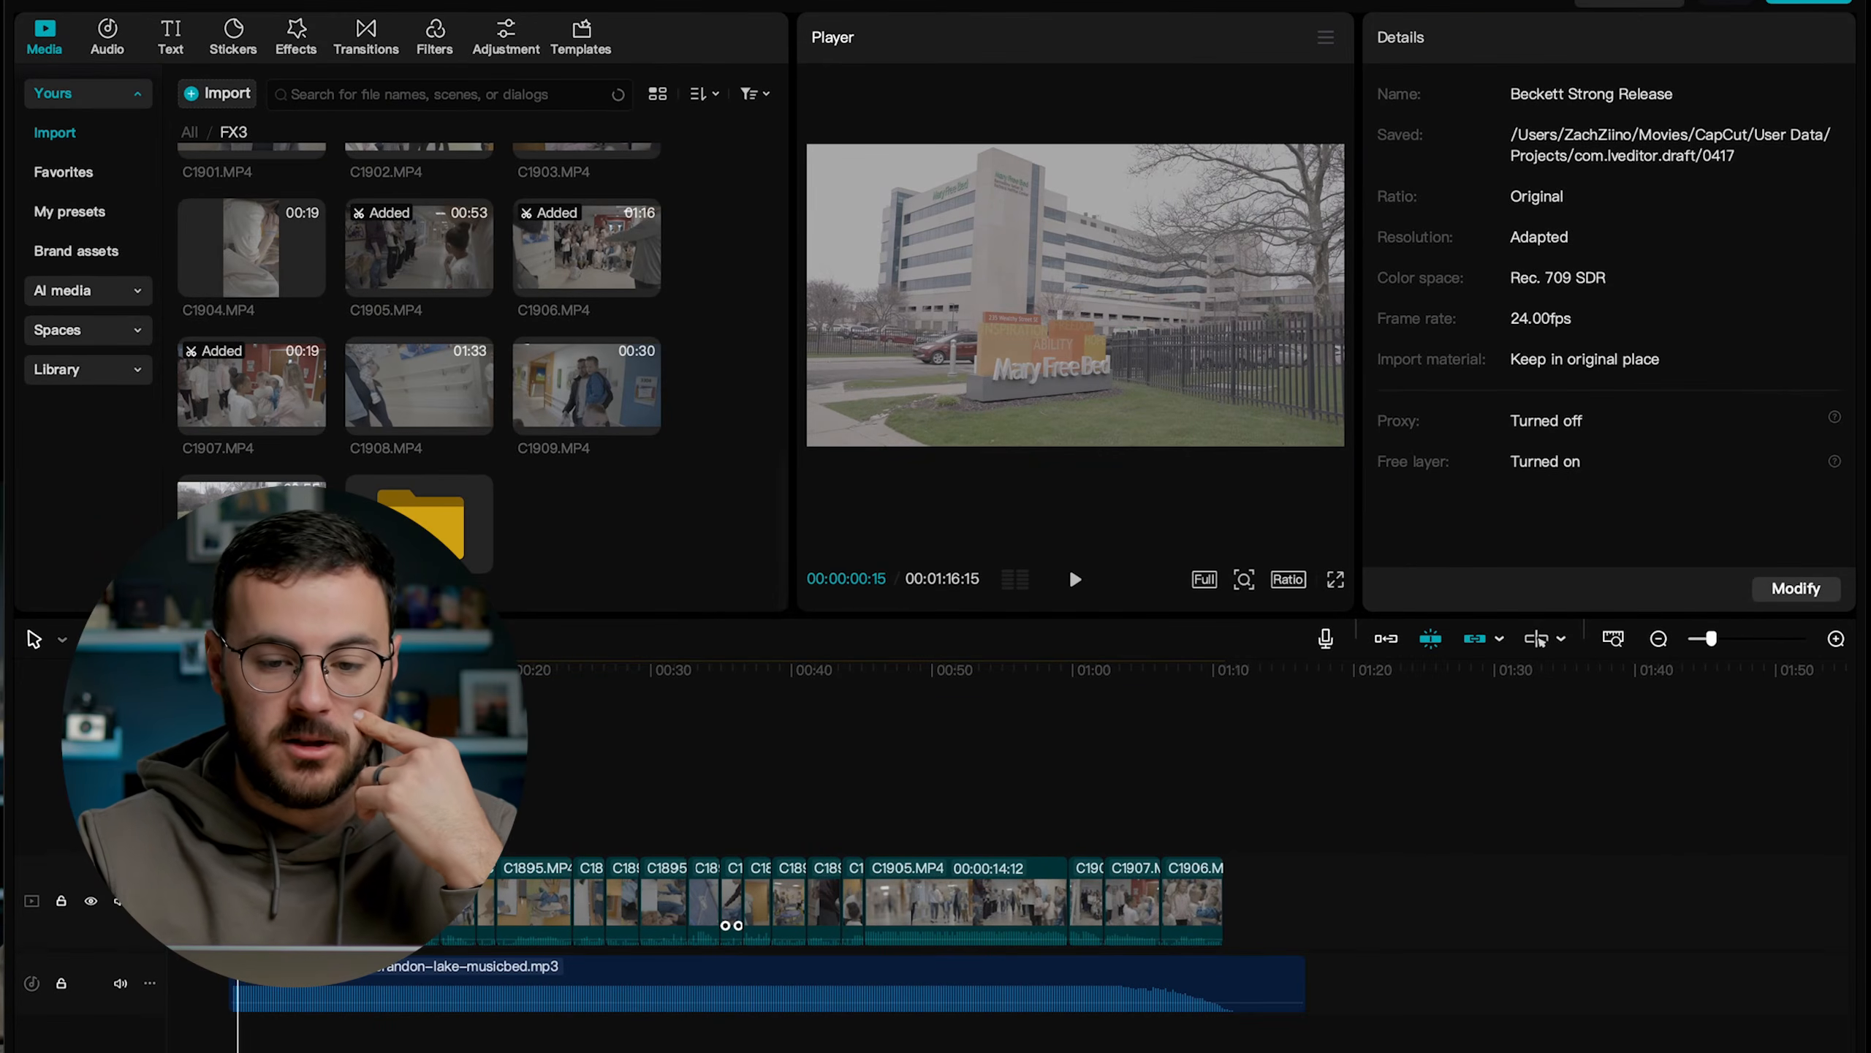
left_click(1236, 174)
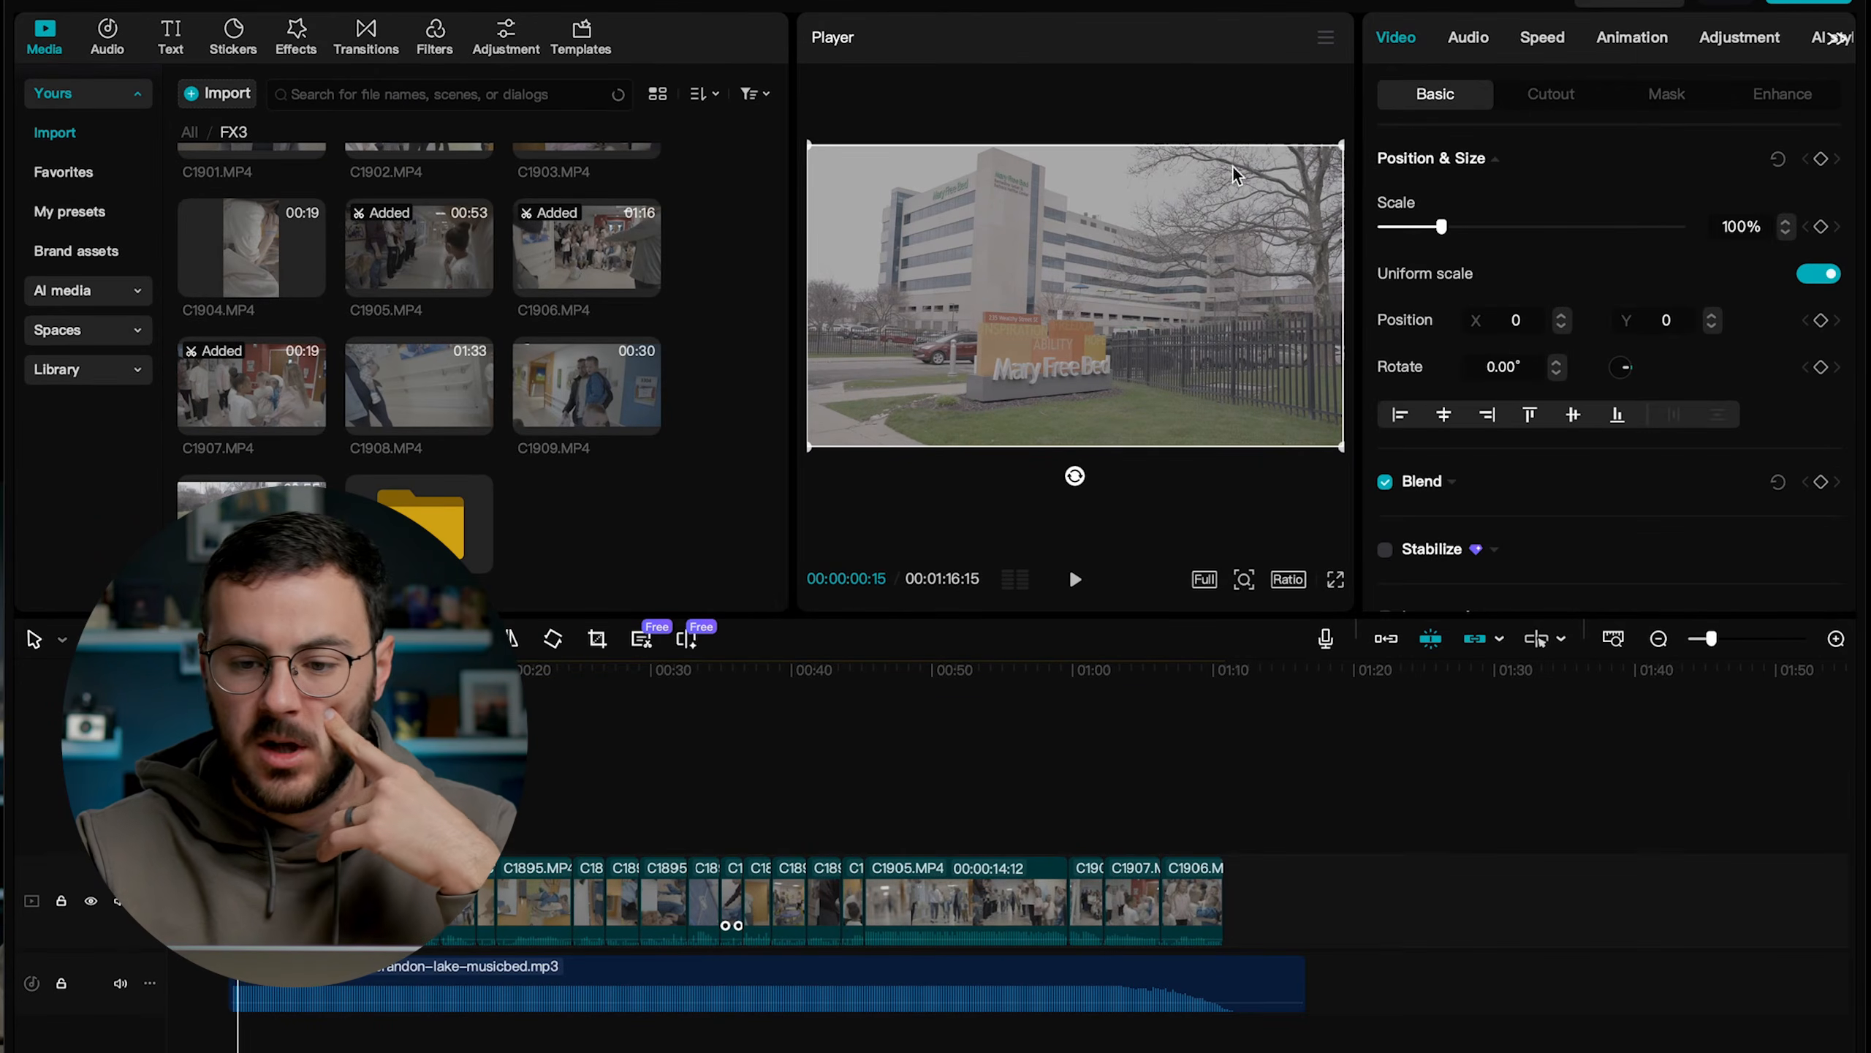
left_click(1740, 38)
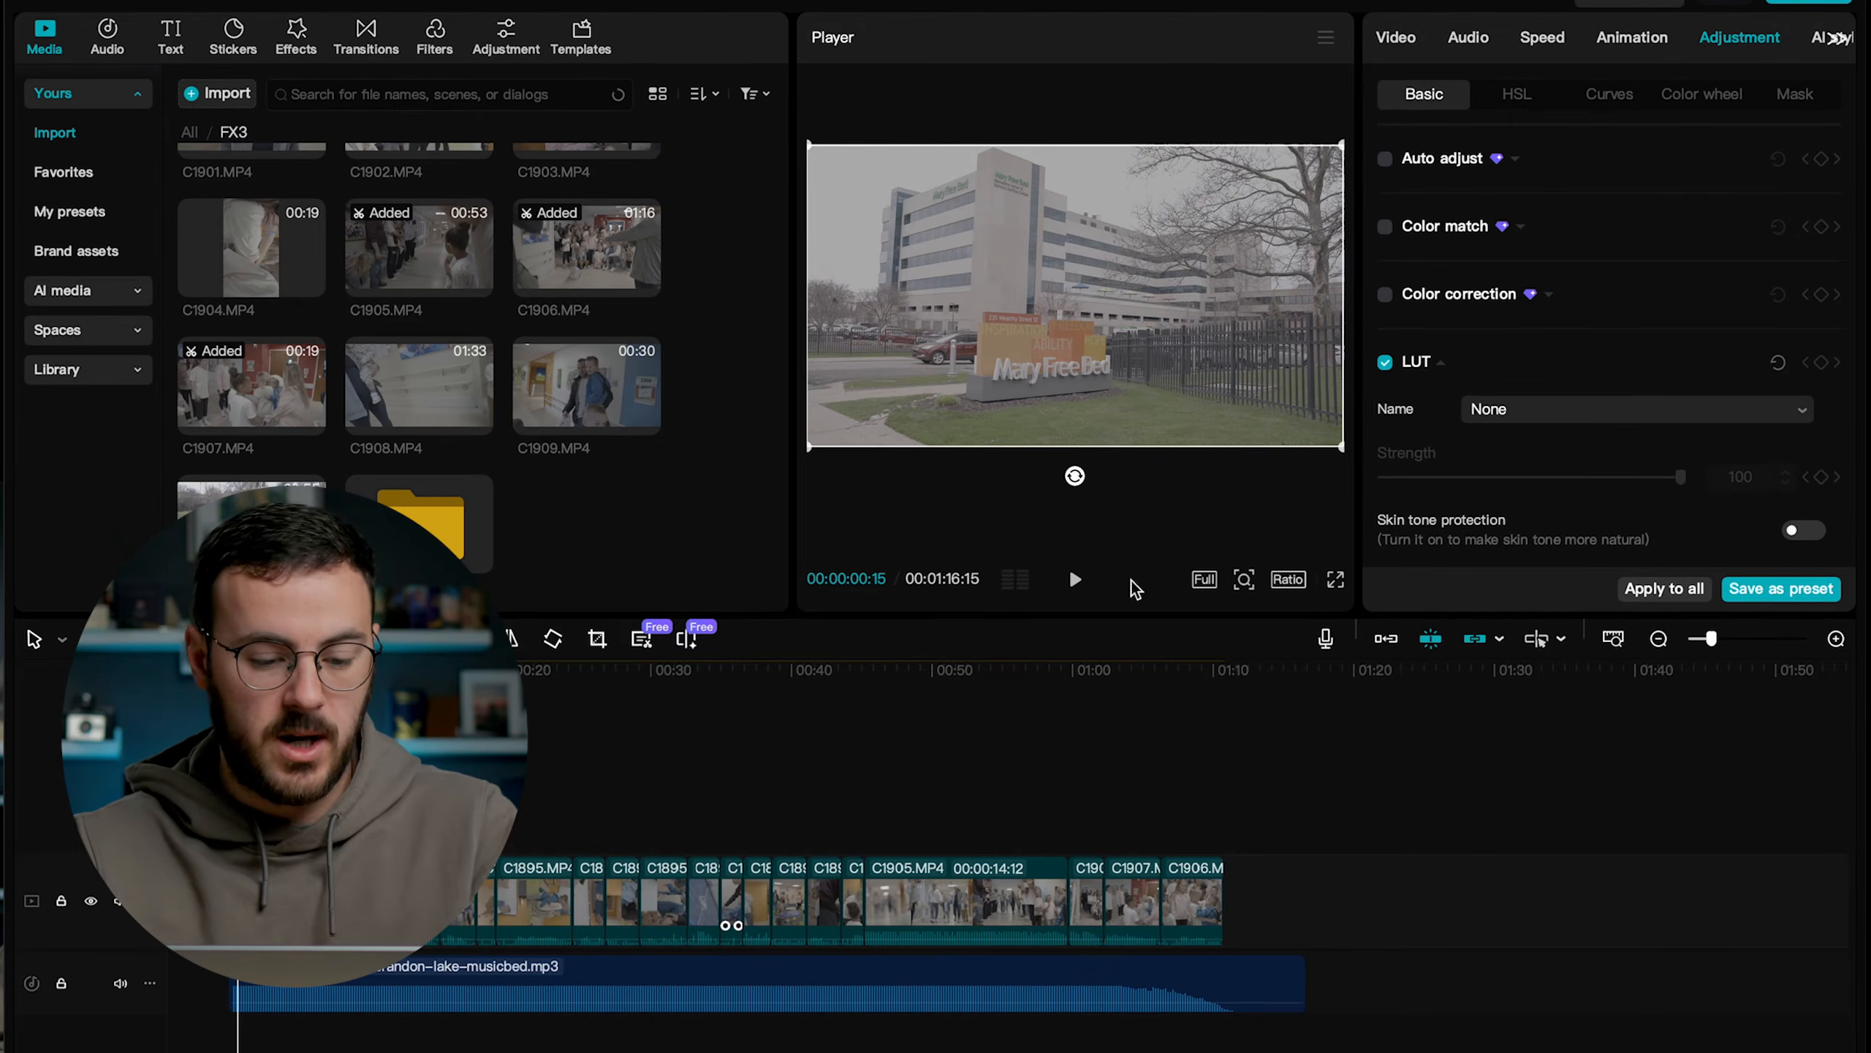
Select all the video clips and check which LUTs are available in their basic color adjustments.
left_click(899, 845)
key("super+a")
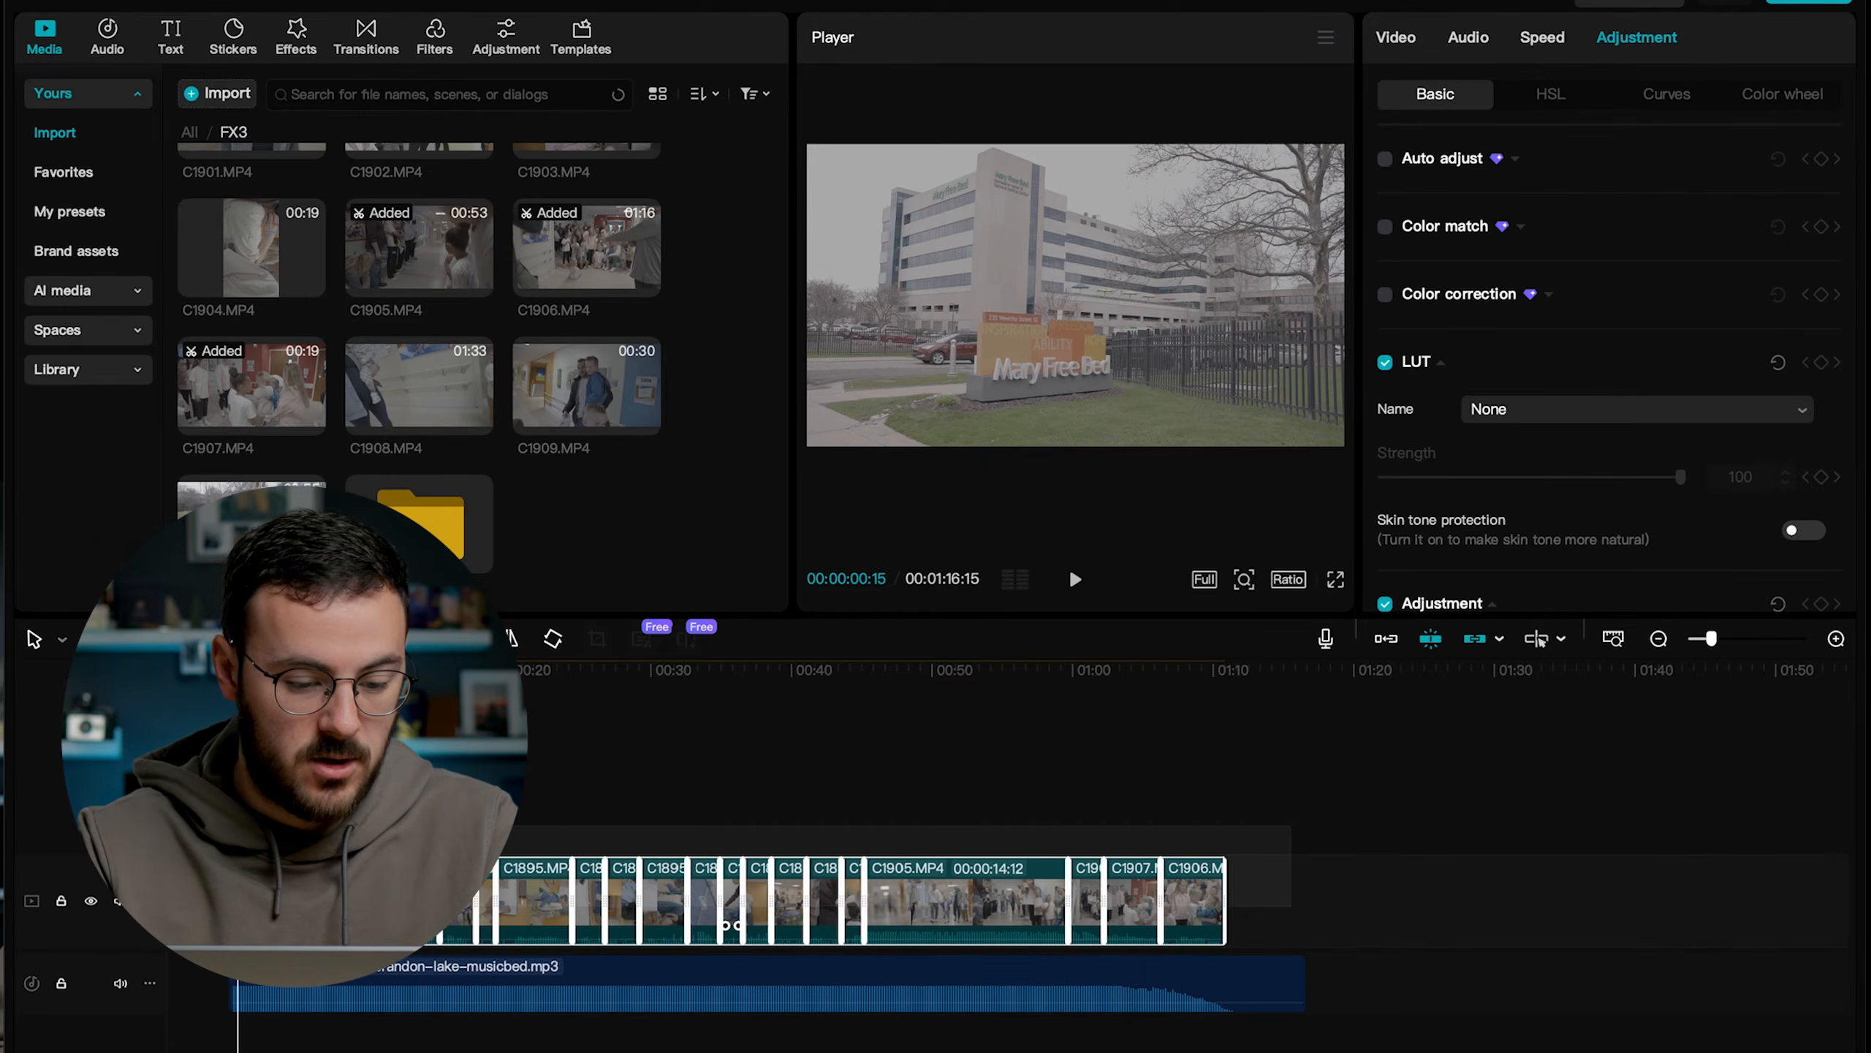
left_click(1564, 414)
left_click(1523, 456)
scroll(1524, 456, "down", 1)
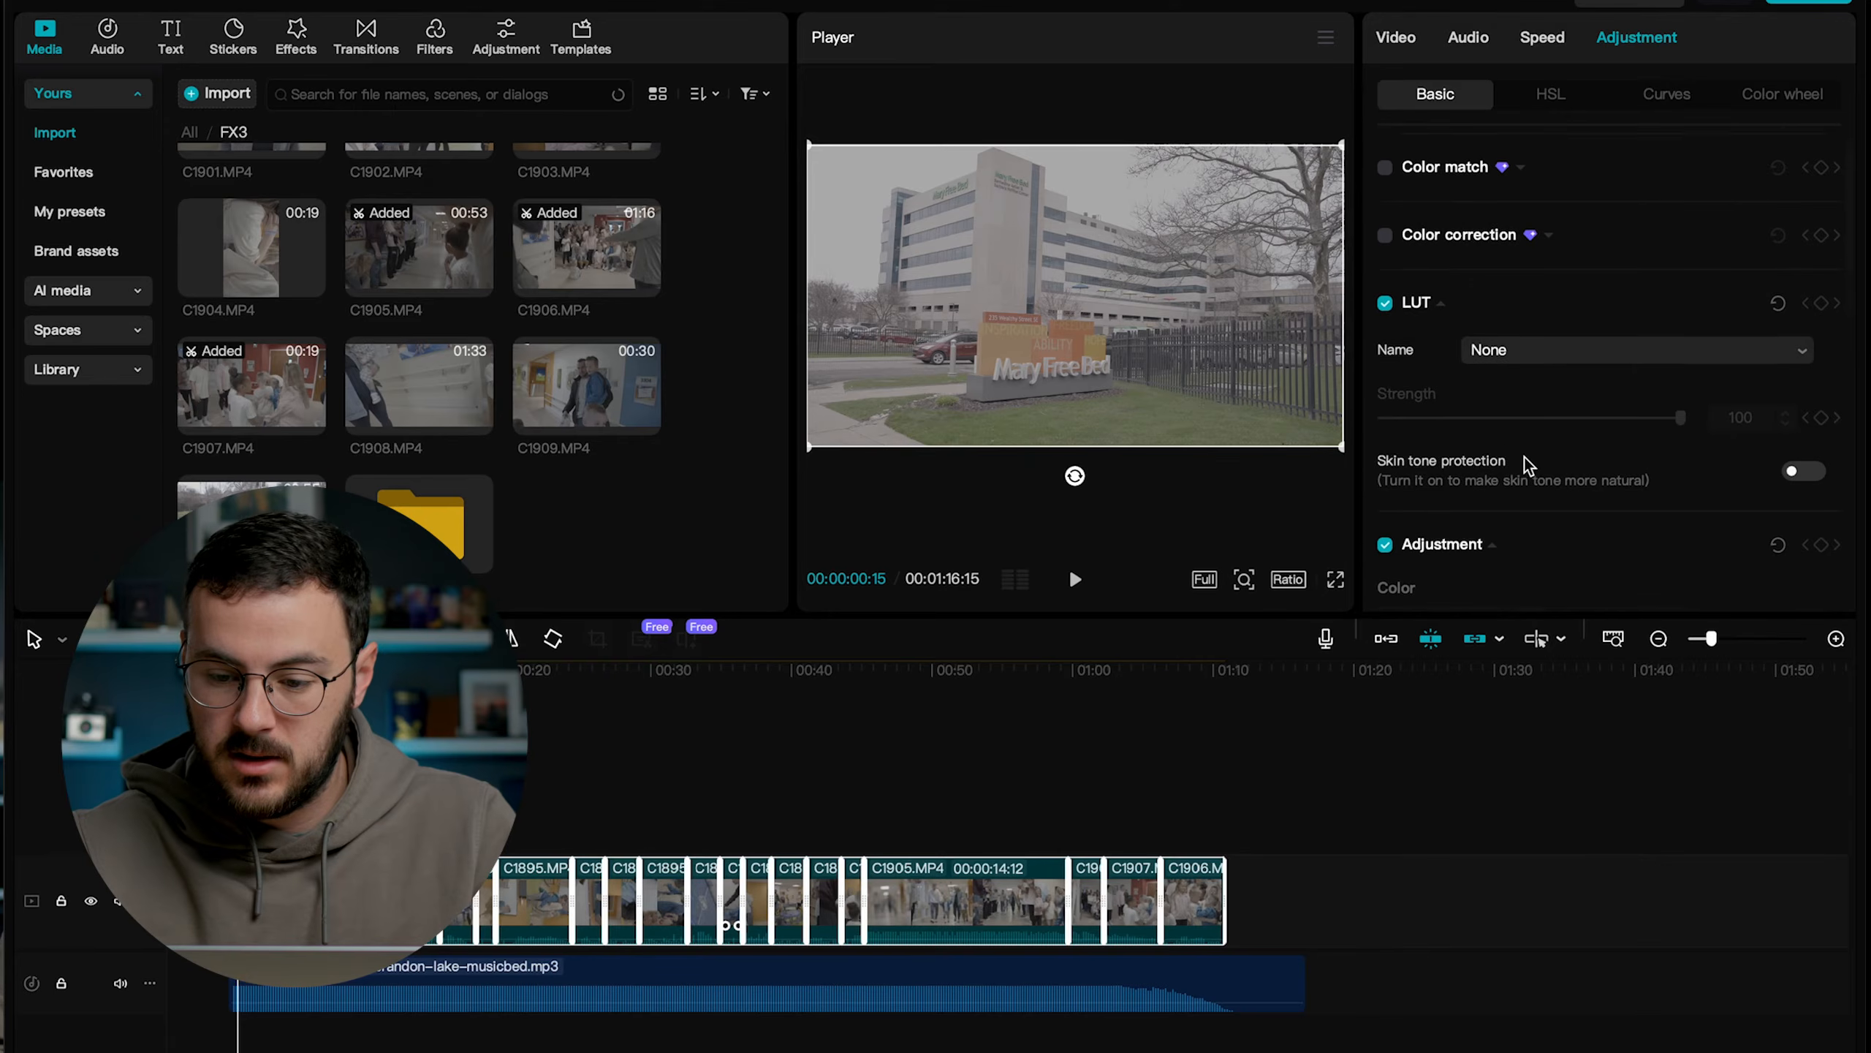
scroll(1525, 458, "down", 1)
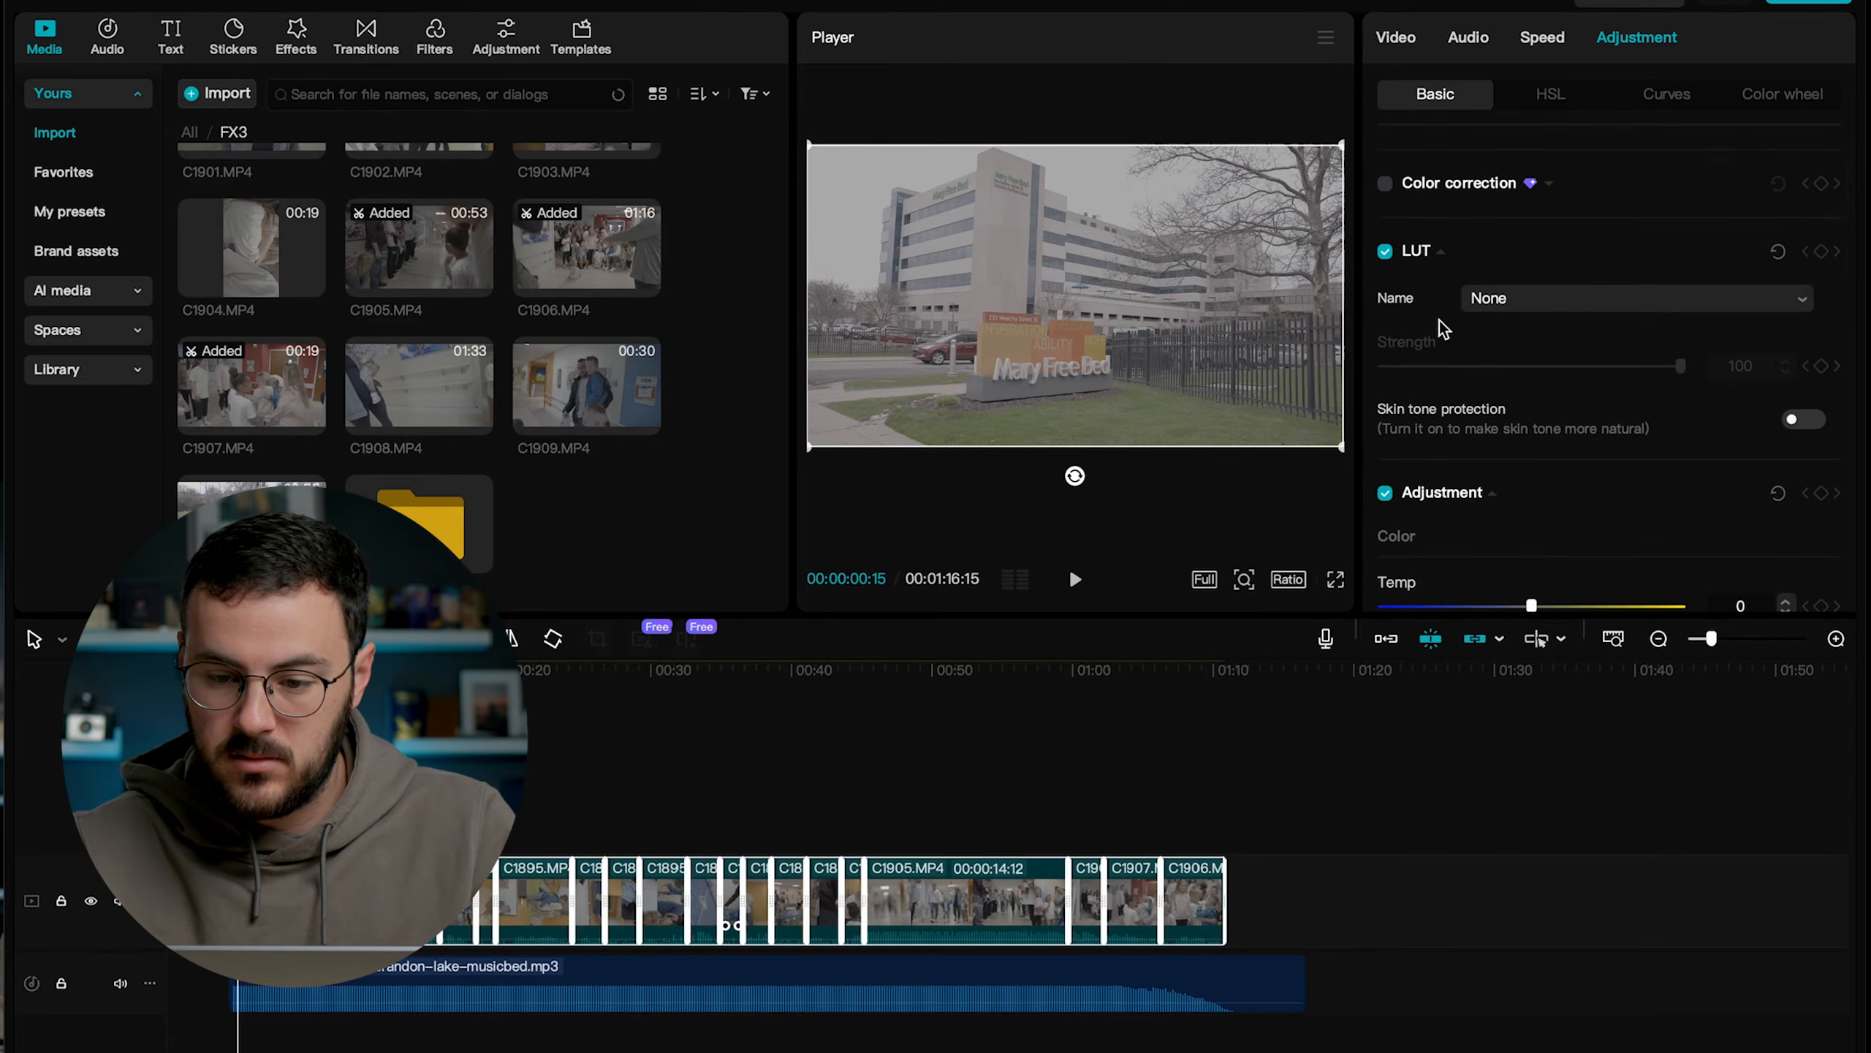
left_click(1521, 304)
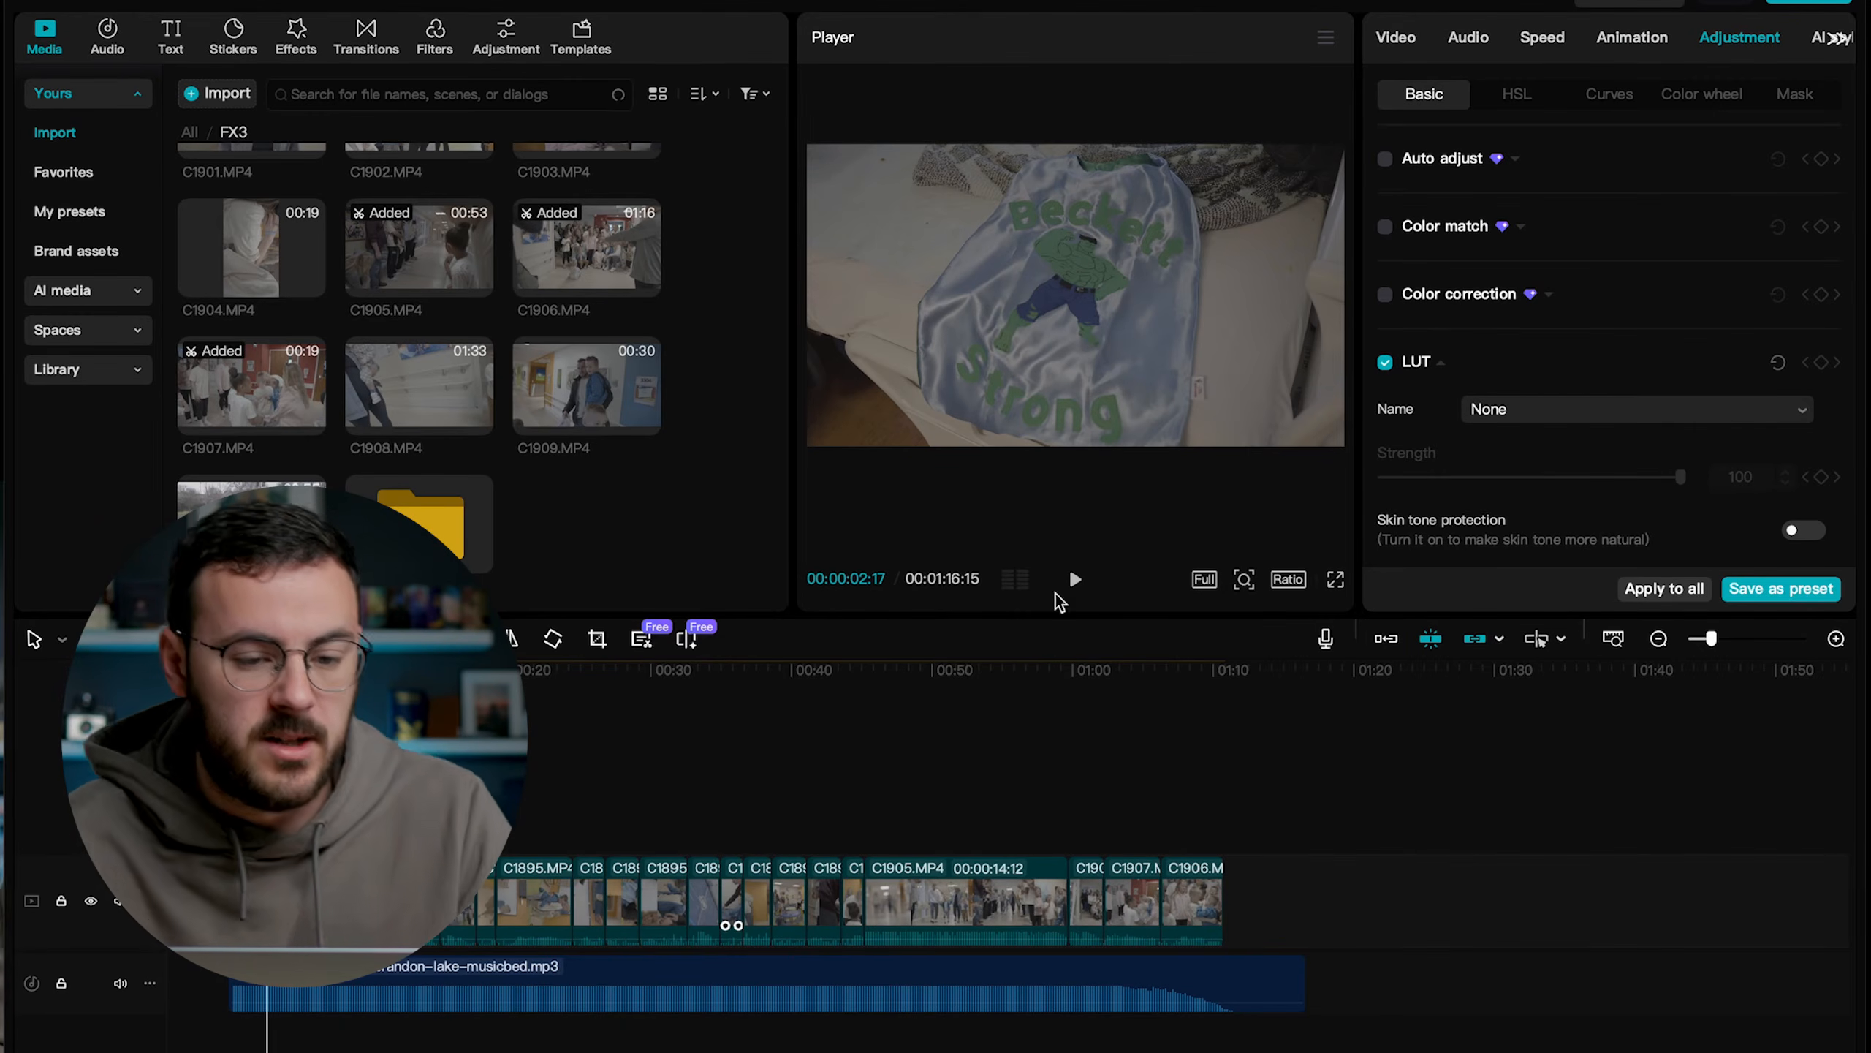
Import the LUT BaseLUTs - Sony S-Log3.cube from the BaseLUTs for Sony folder in Lightroom/Premiere Presets.
left_click(505, 36)
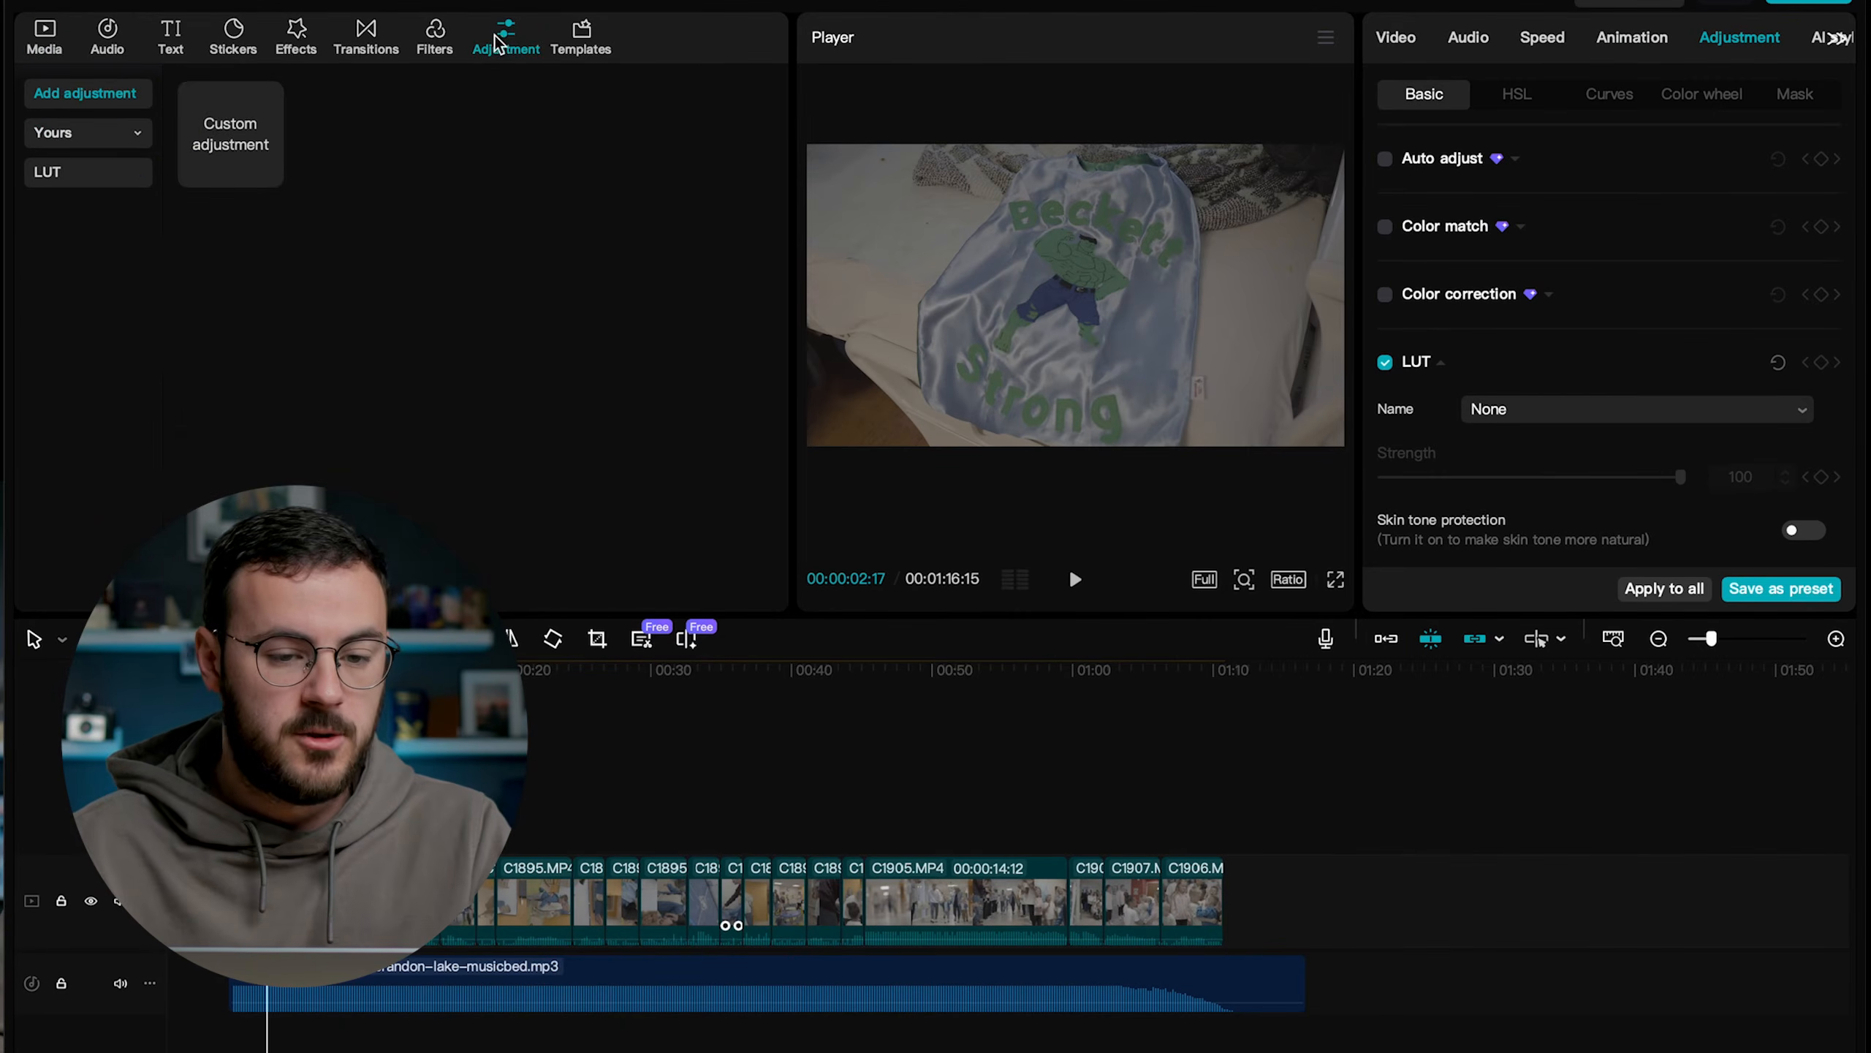
mouse_move(215, 127)
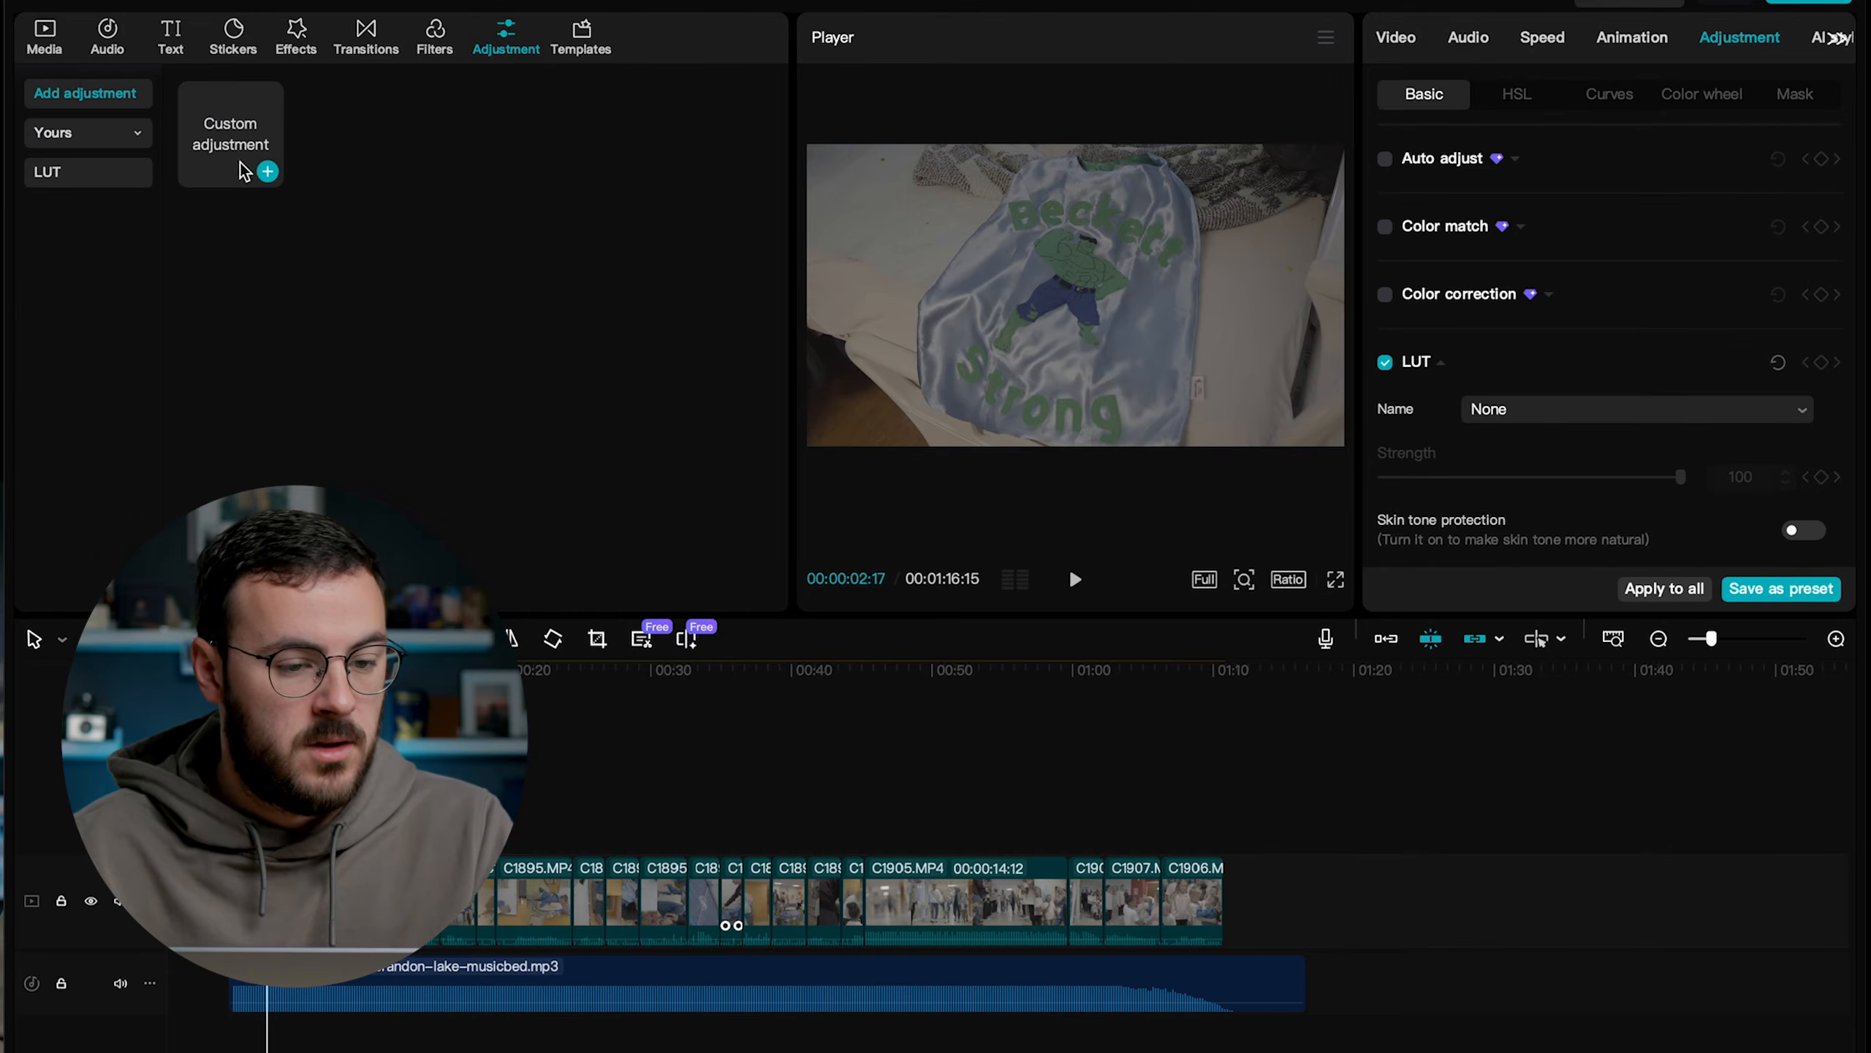
left_click(120, 169)
left_click(446, 161)
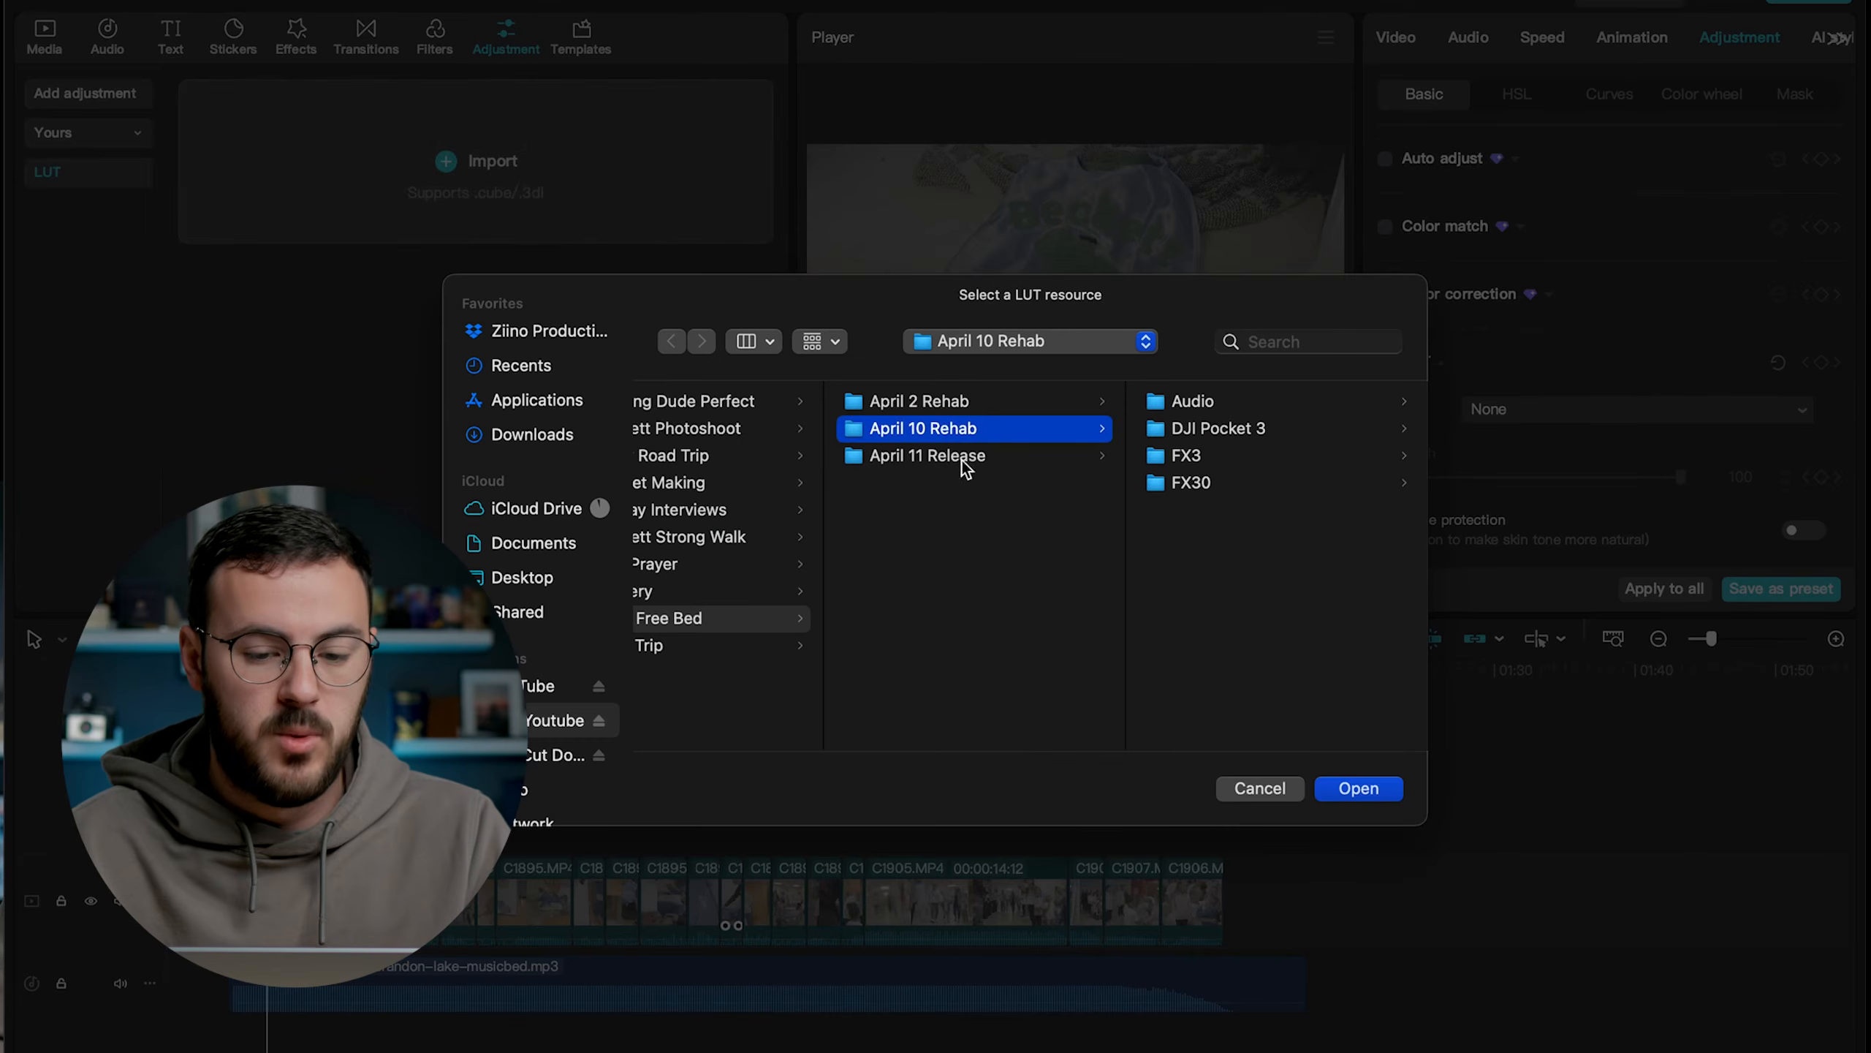
scroll(840, 514, "left", 10)
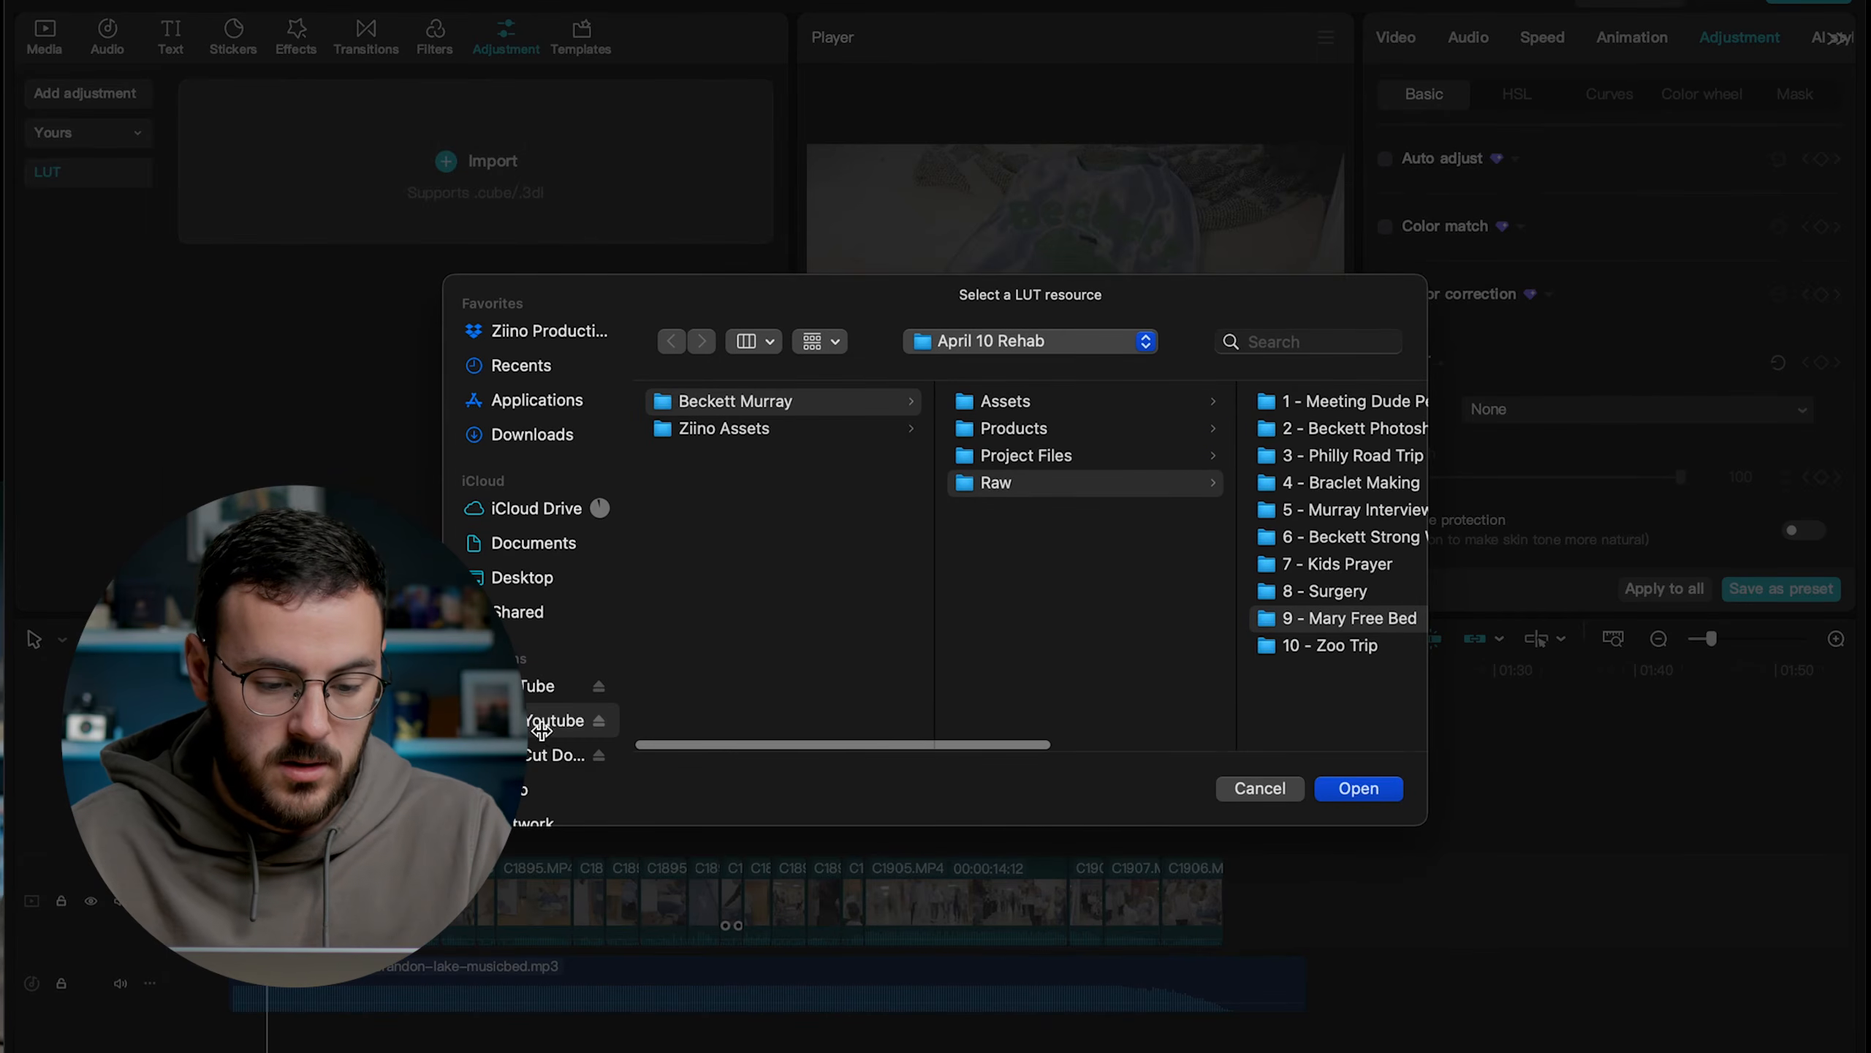
left_click(528, 688)
left_click(775, 454)
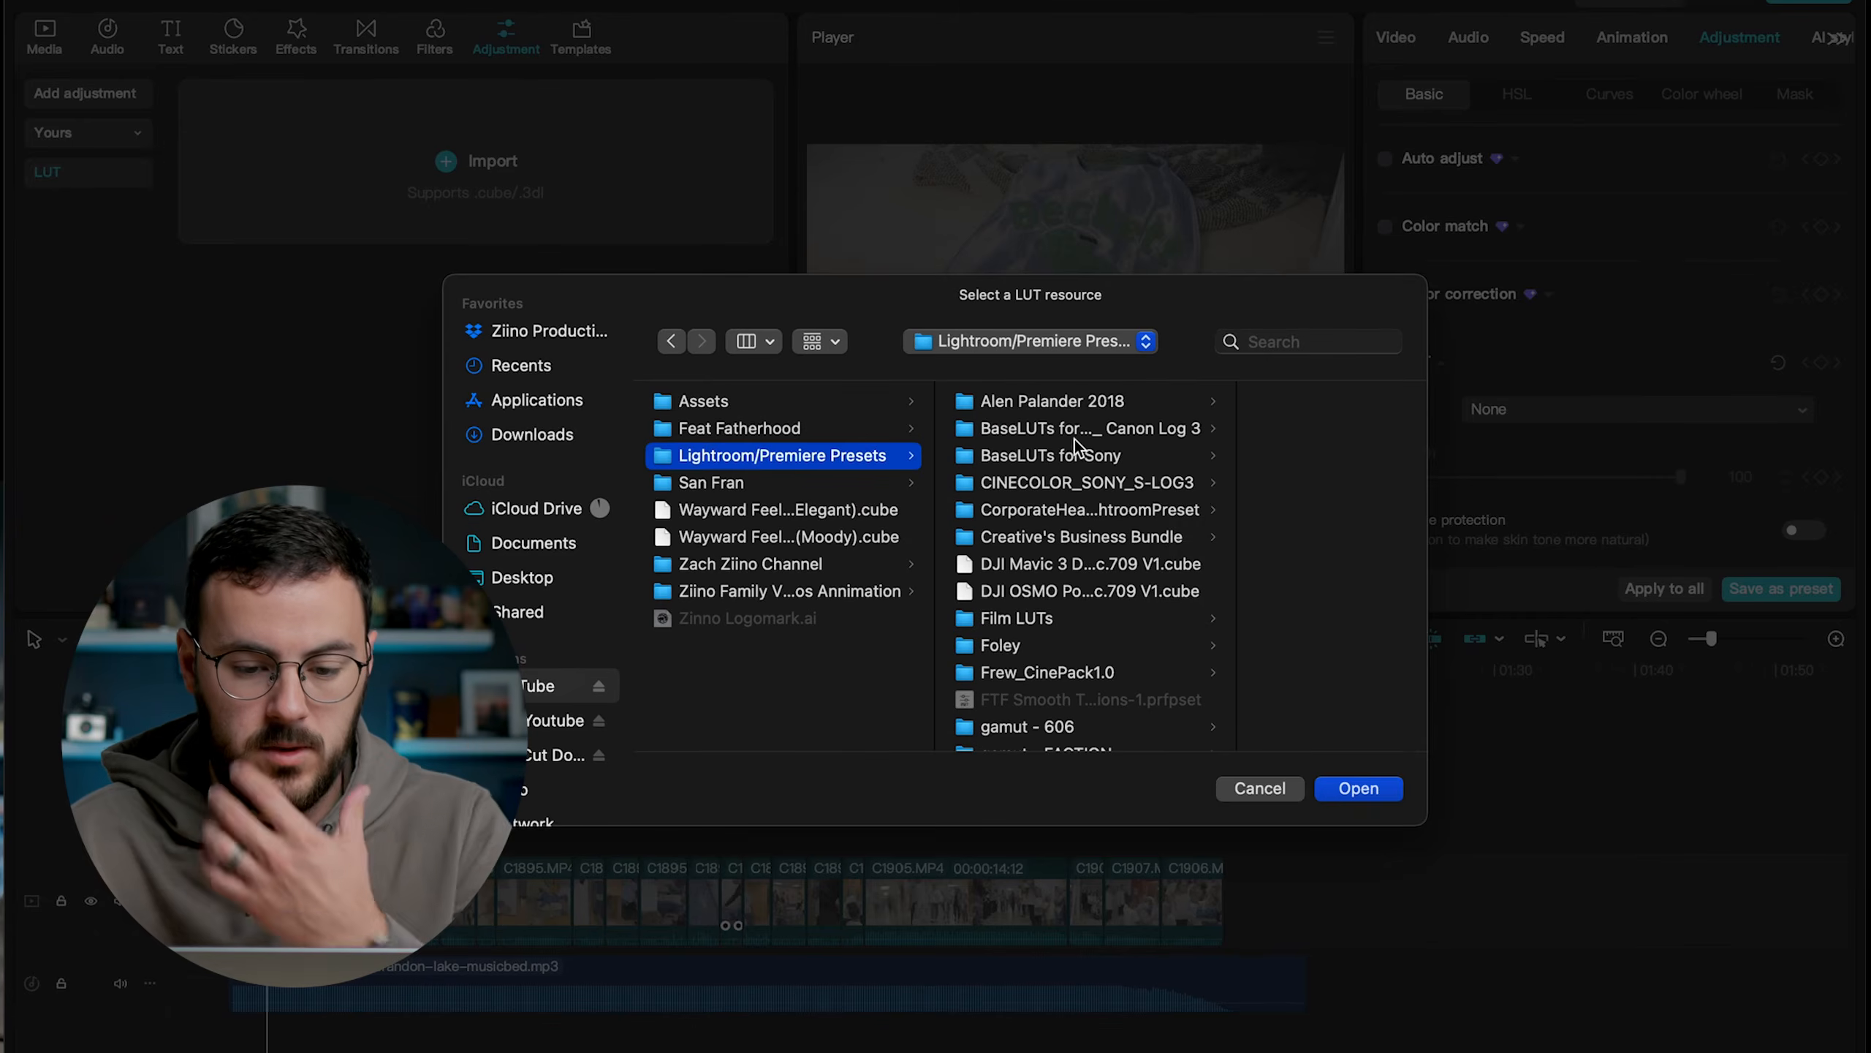
left_click(1118, 458)
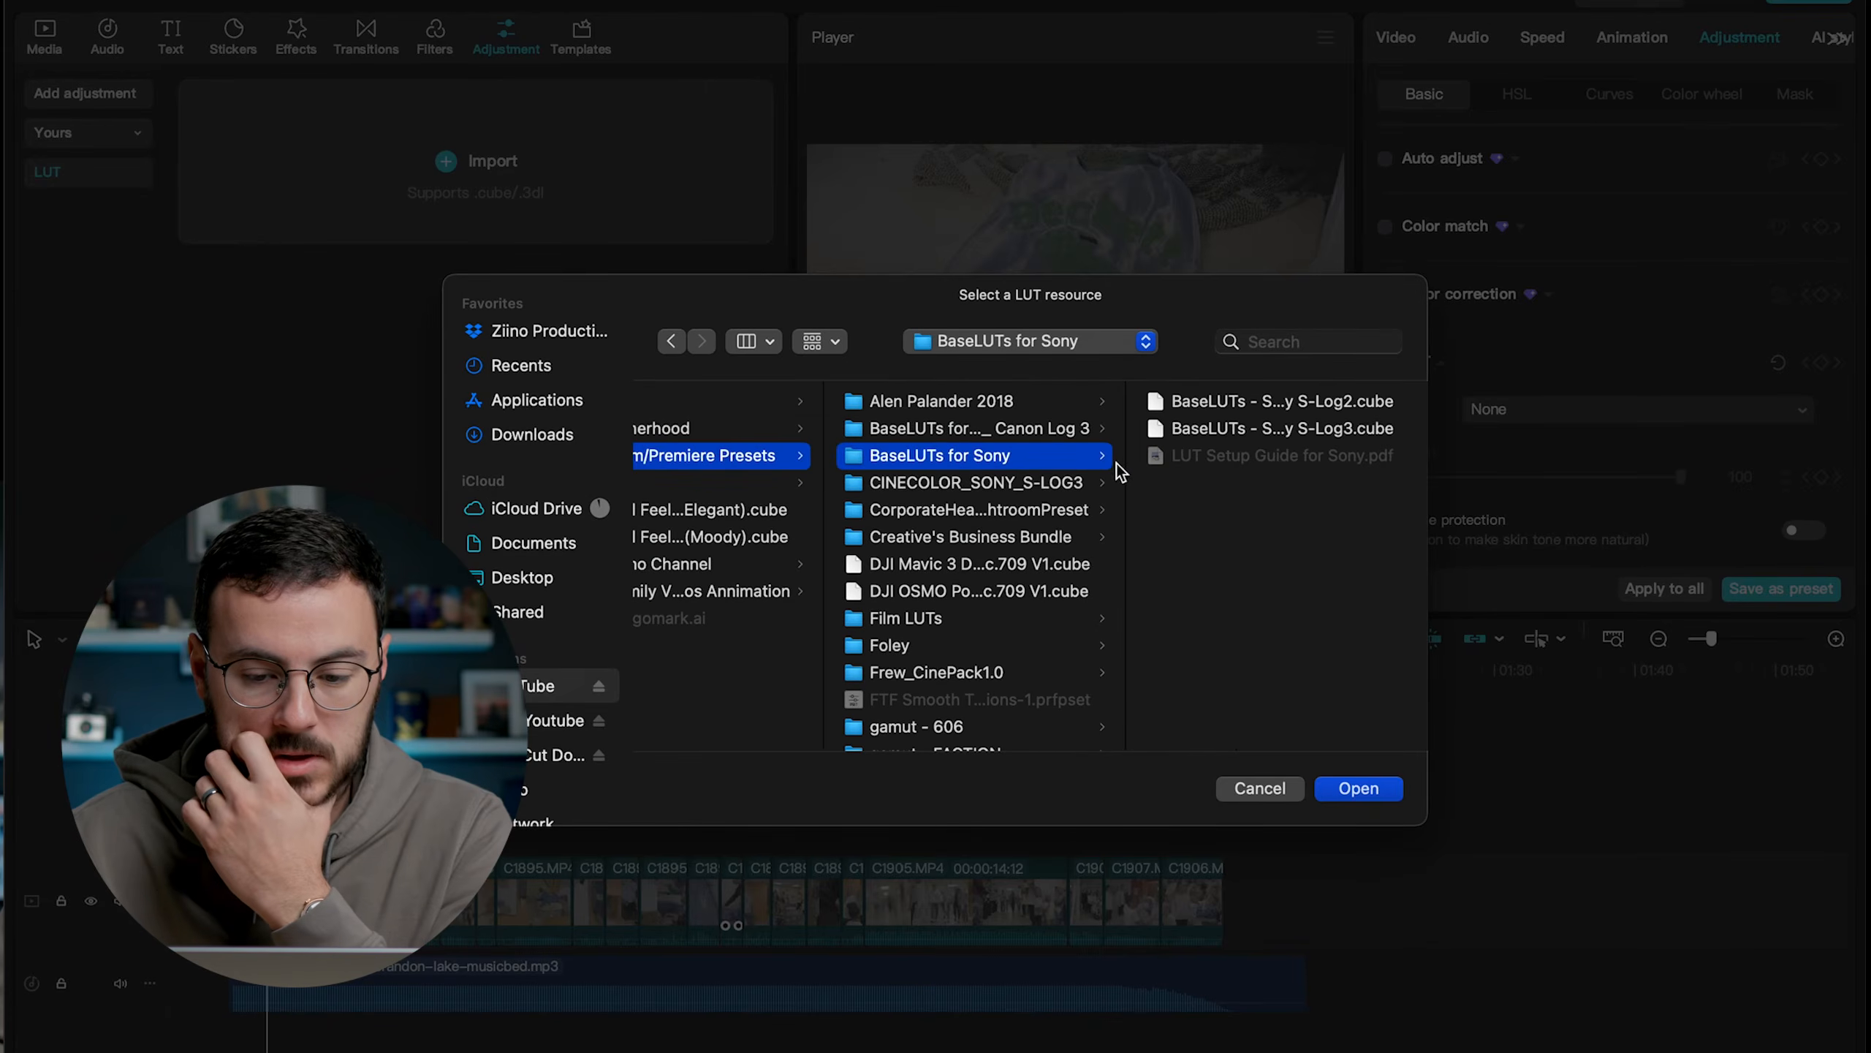
left_click(1281, 402)
left_click(1014, 432)
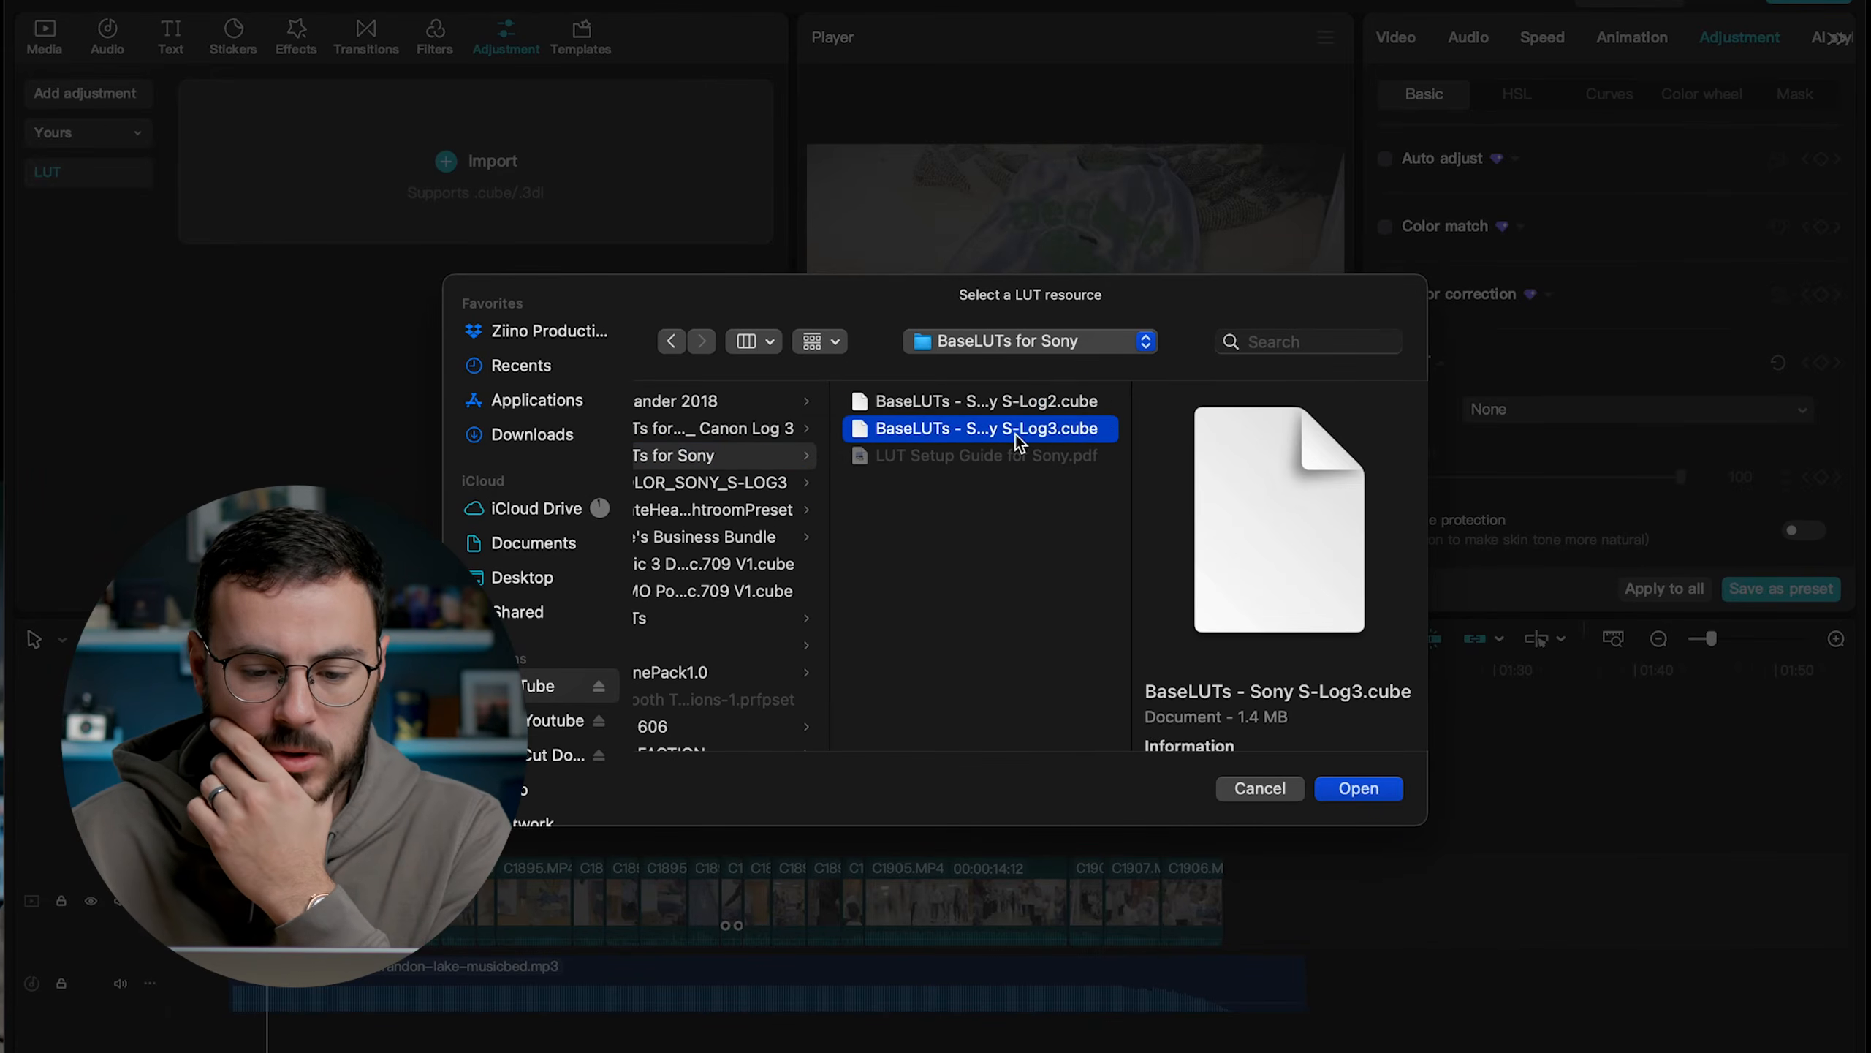
left_click(1358, 787)
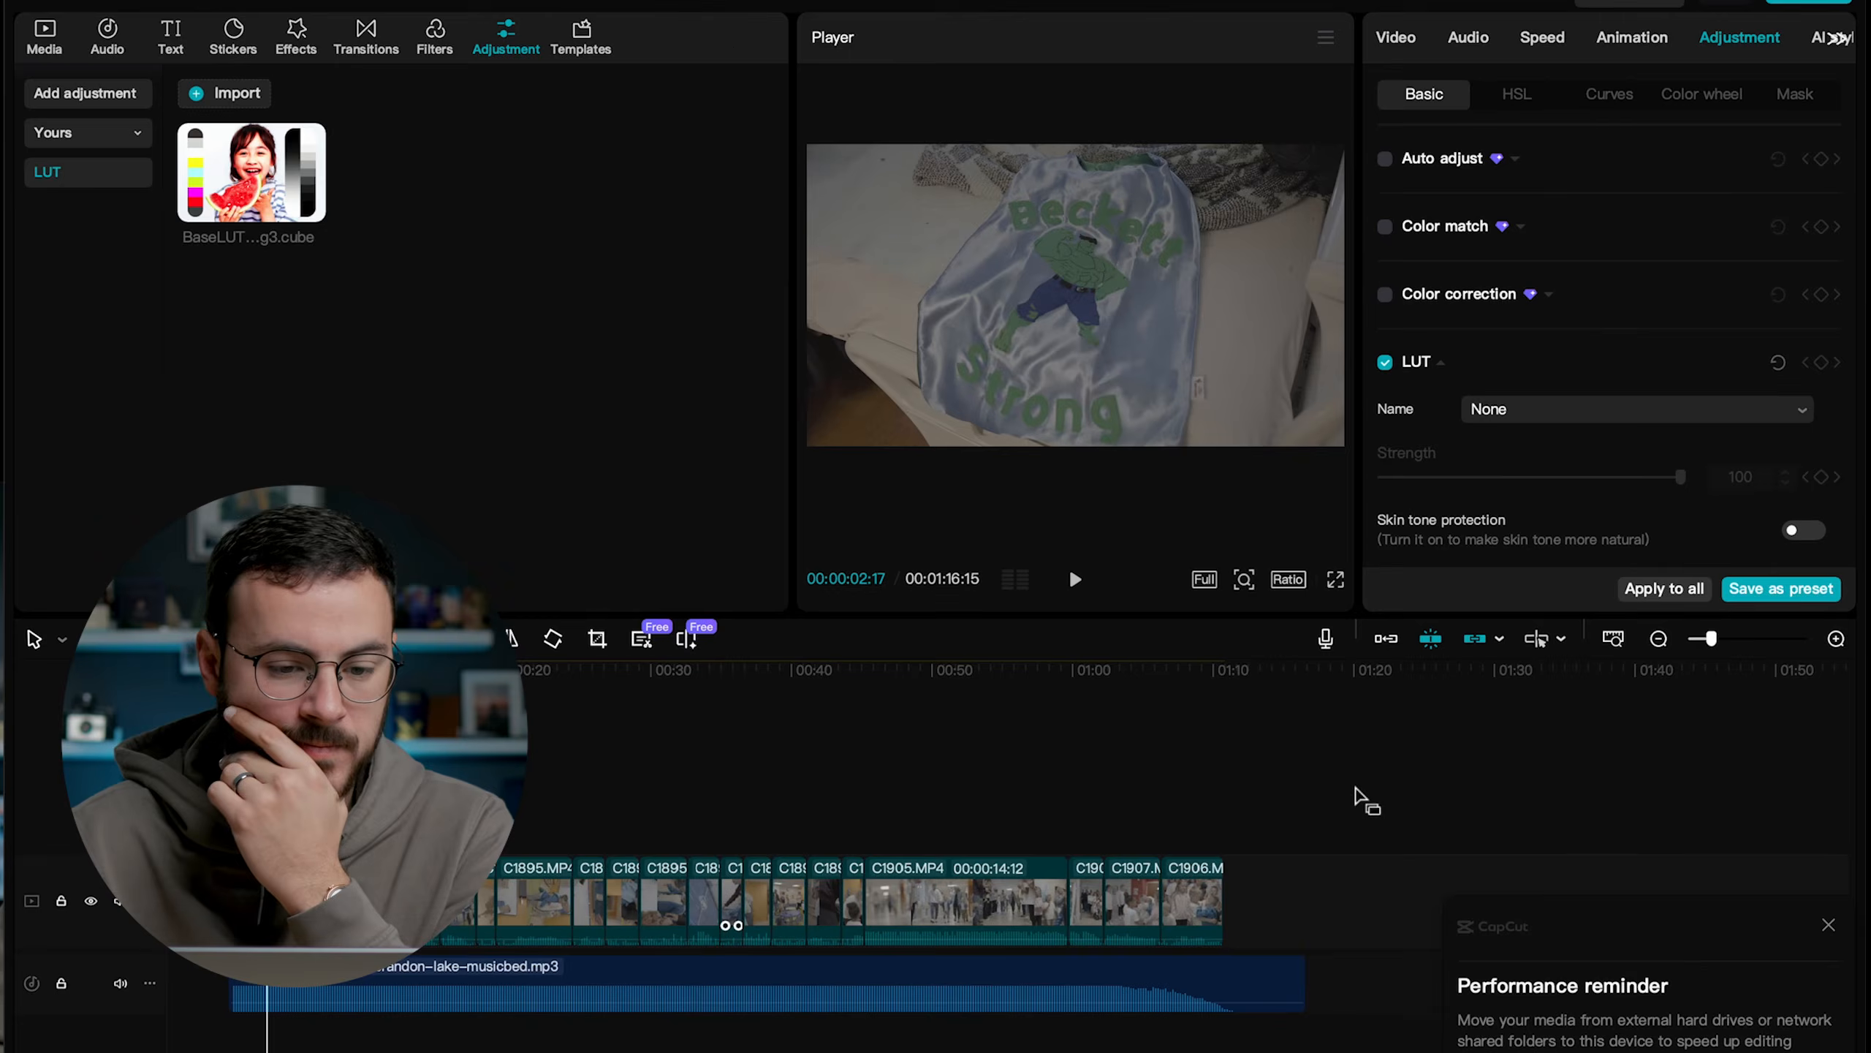
Import the LUT HTFW Luxe 04.cube from the gamut - HTFW LUXE folder.
left_click(224, 97)
scroll(997, 616, "down", 5)
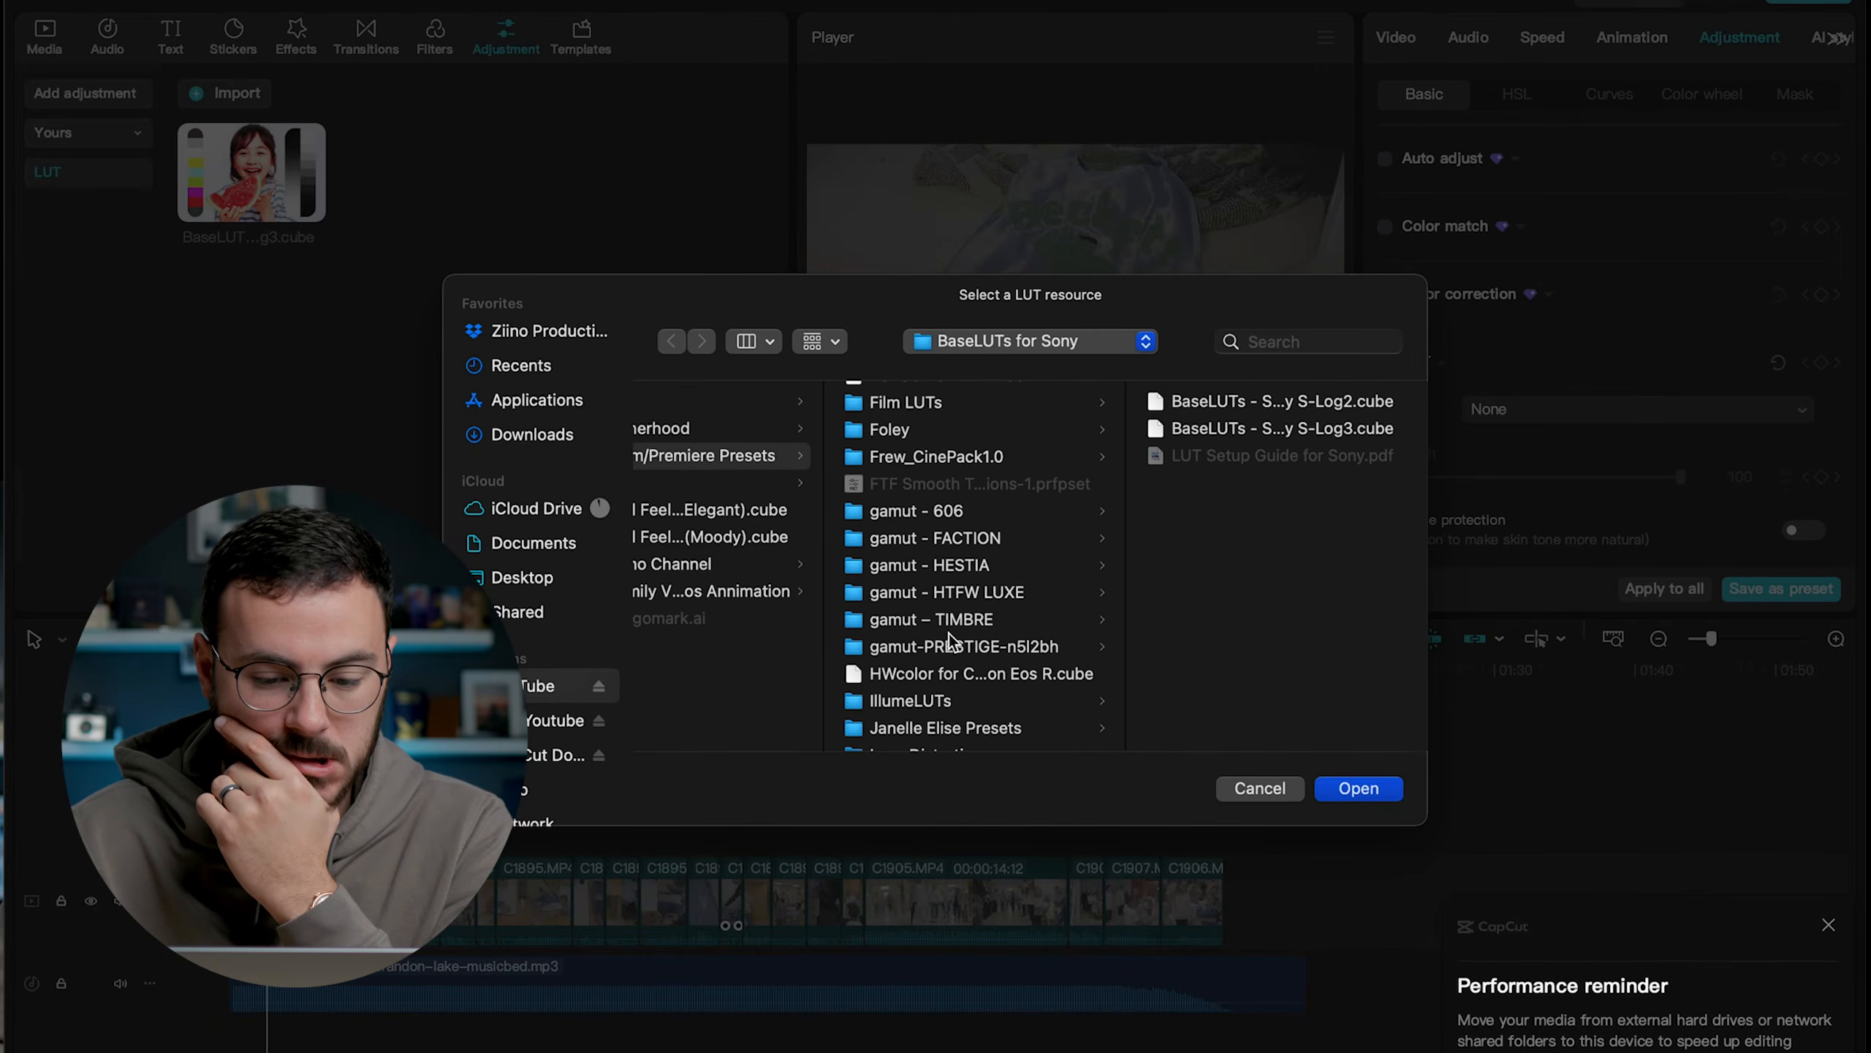
left_click(980, 594)
double_click(1271, 480)
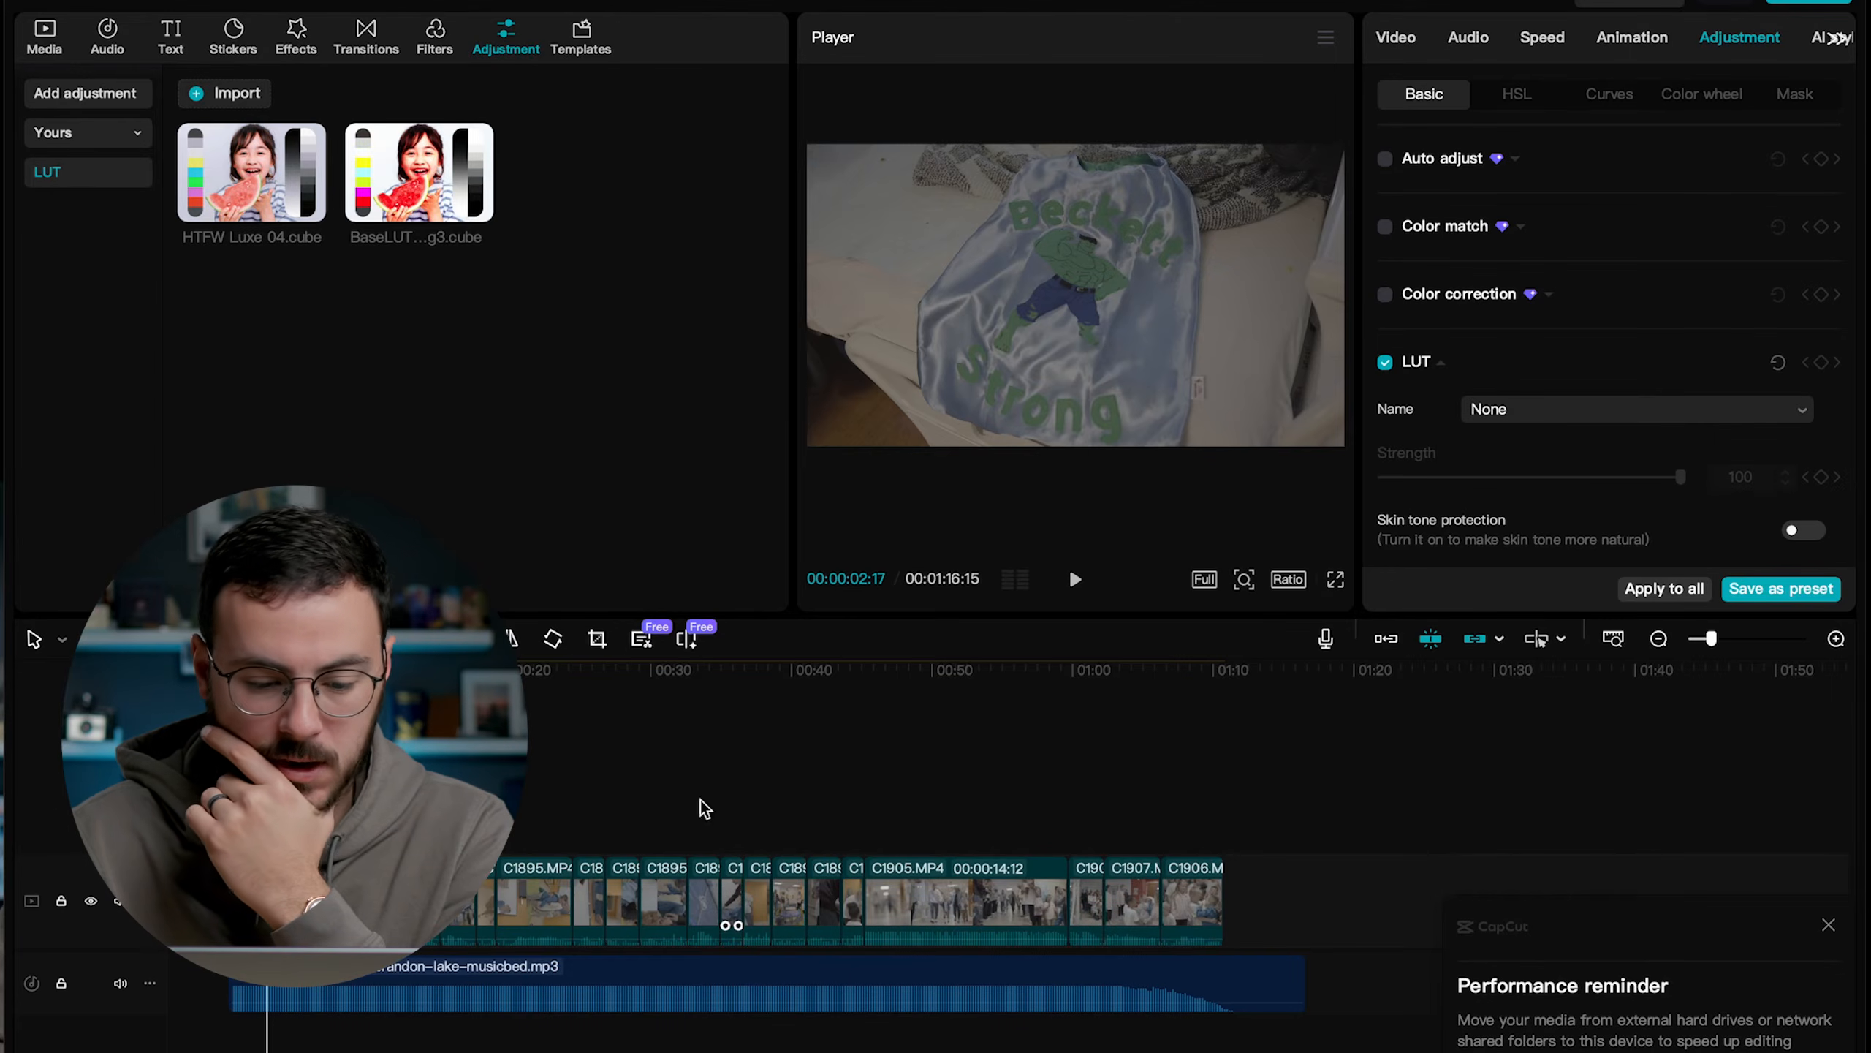
Select all the video clips on the timeline and apply the LUT BaseLUTs - Sony S-Log3.cube to them.
left_click_drag(1282, 836, 247, 897)
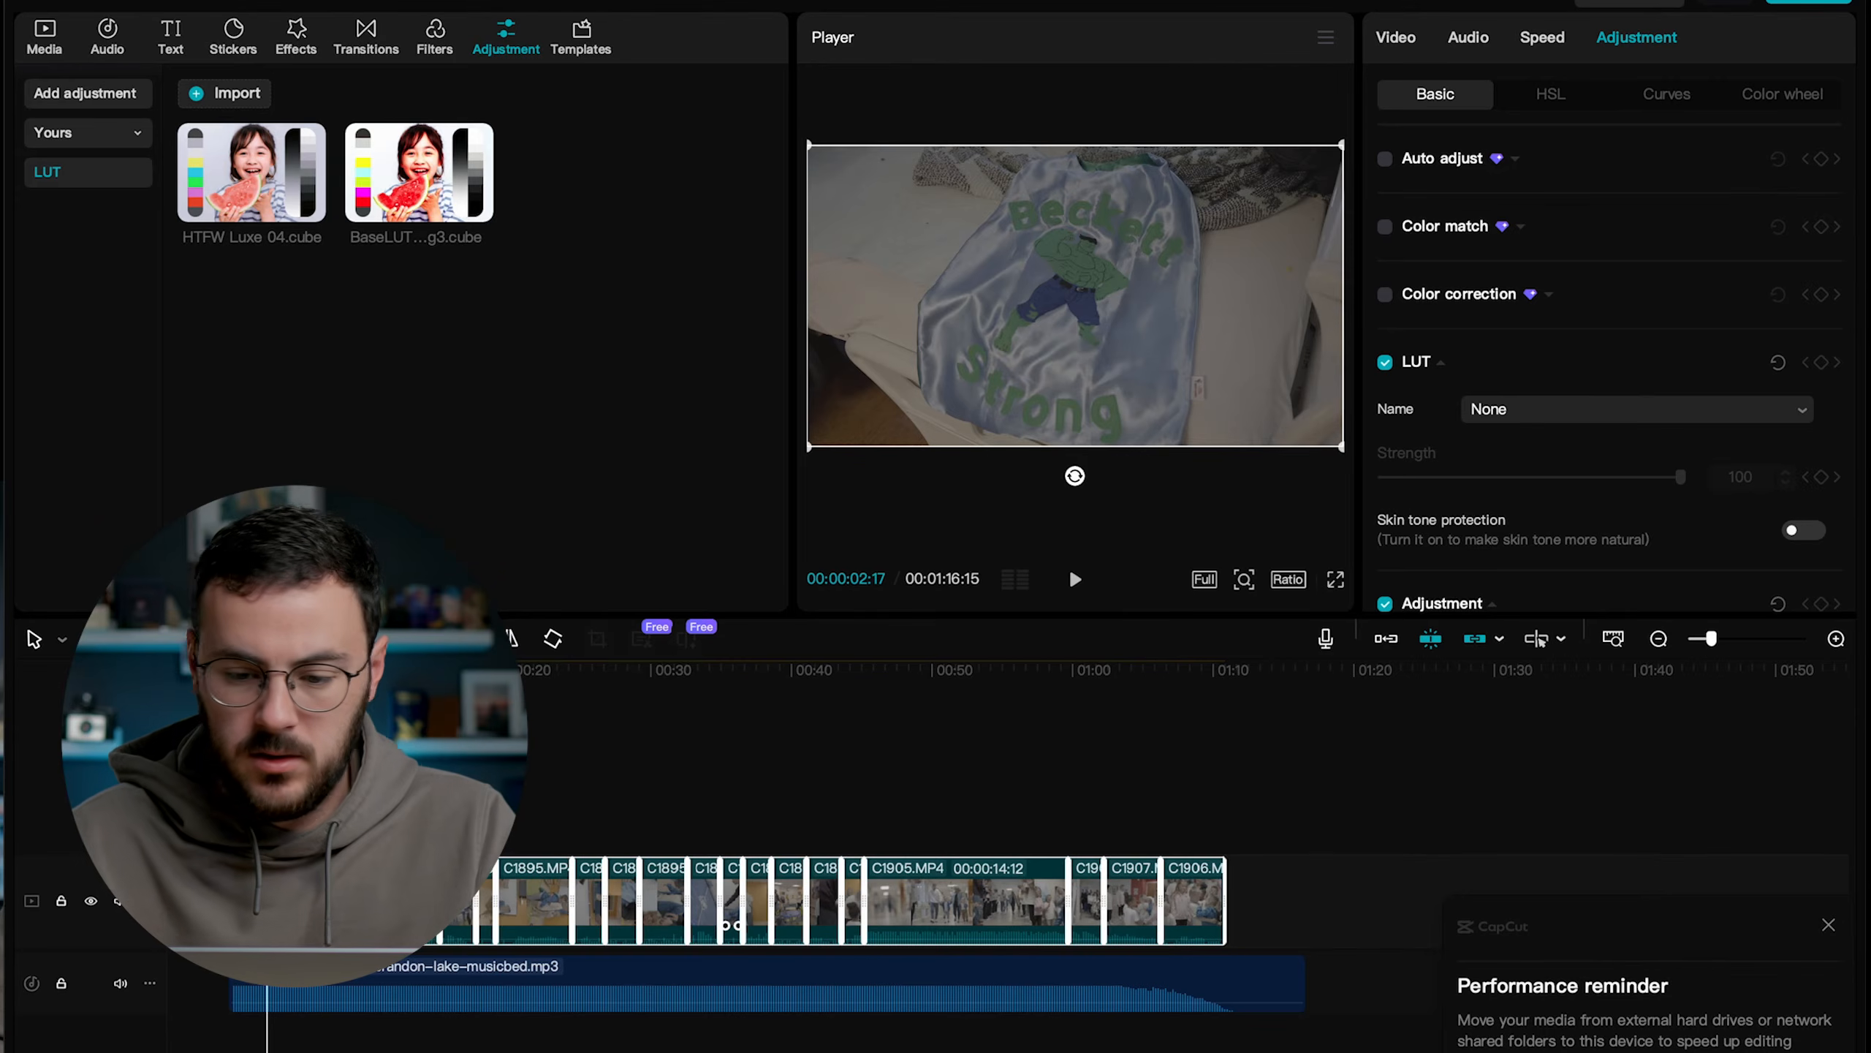
left_click(1528, 417)
left_click(1570, 517)
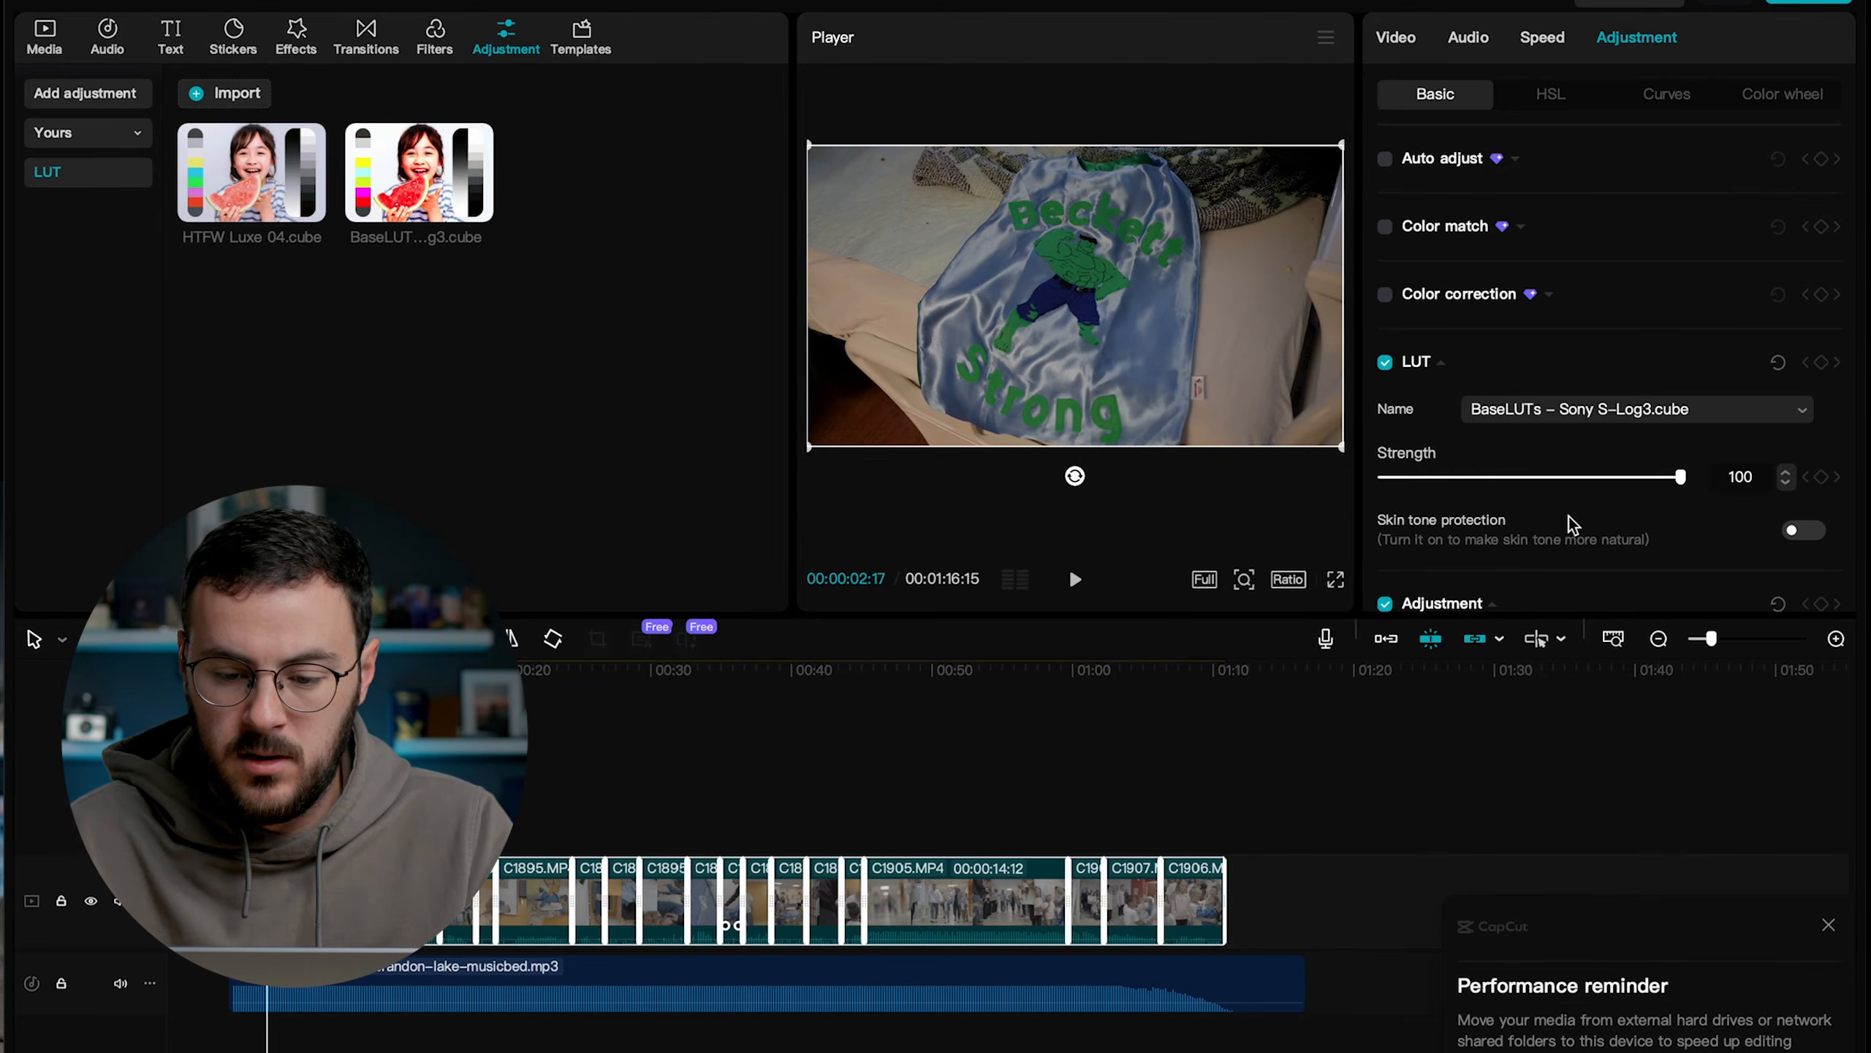
Set the color temperature of the hallway walking clip C1905.MP4 to 10.
left_click_drag(267, 671, 900, 719)
left_click(959, 759)
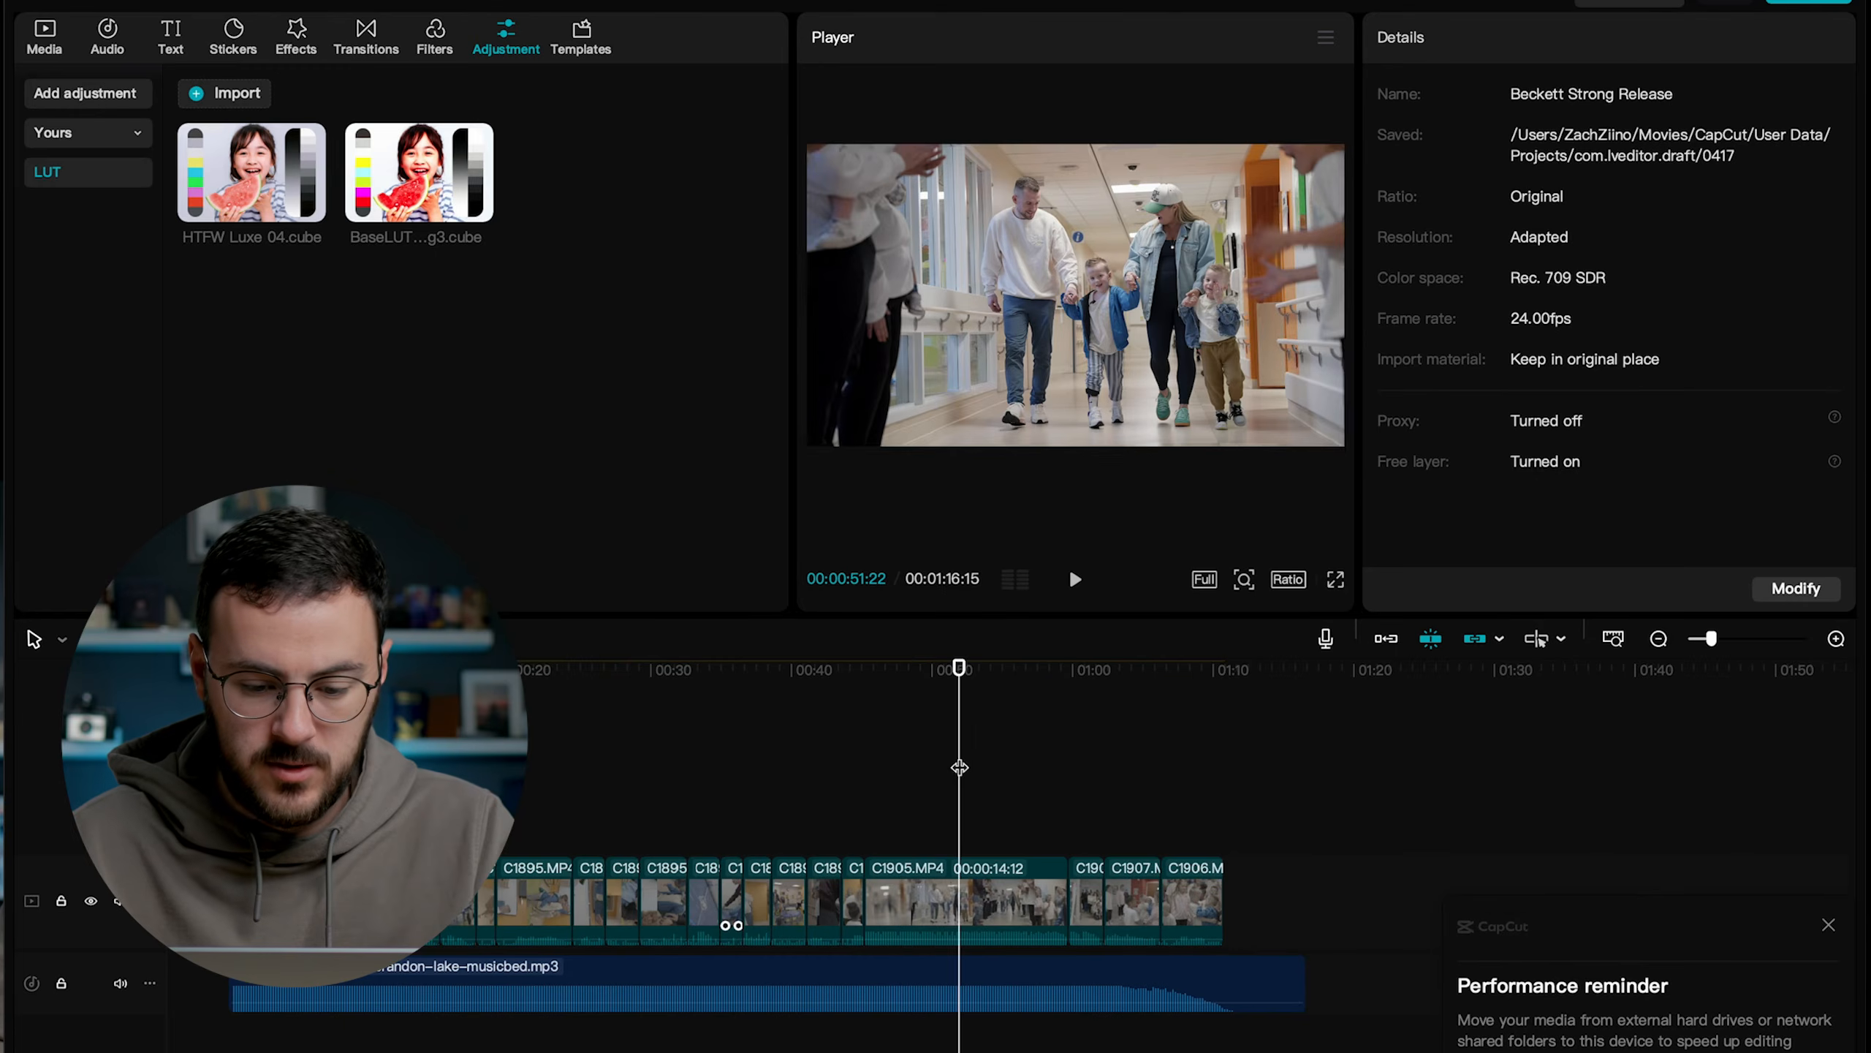
left_click(882, 667)
left_click(936, 891)
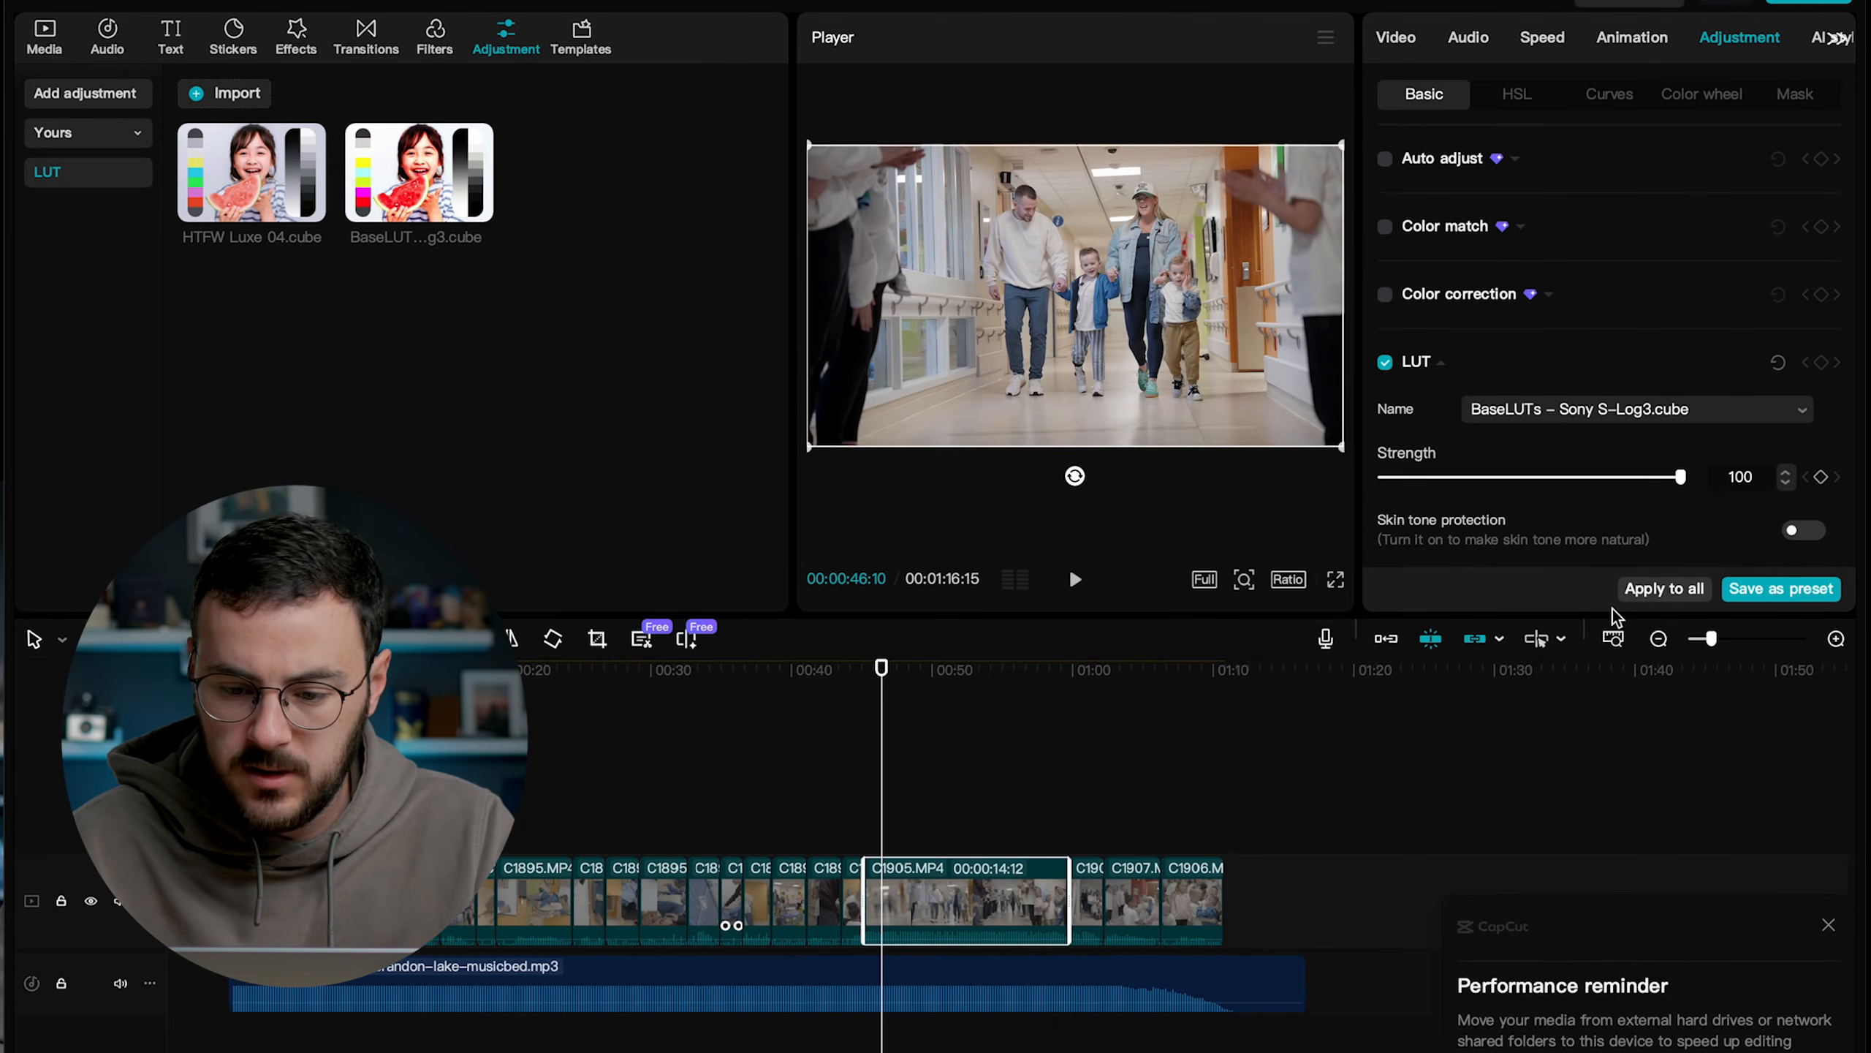
scroll(1481, 443, "down", 5)
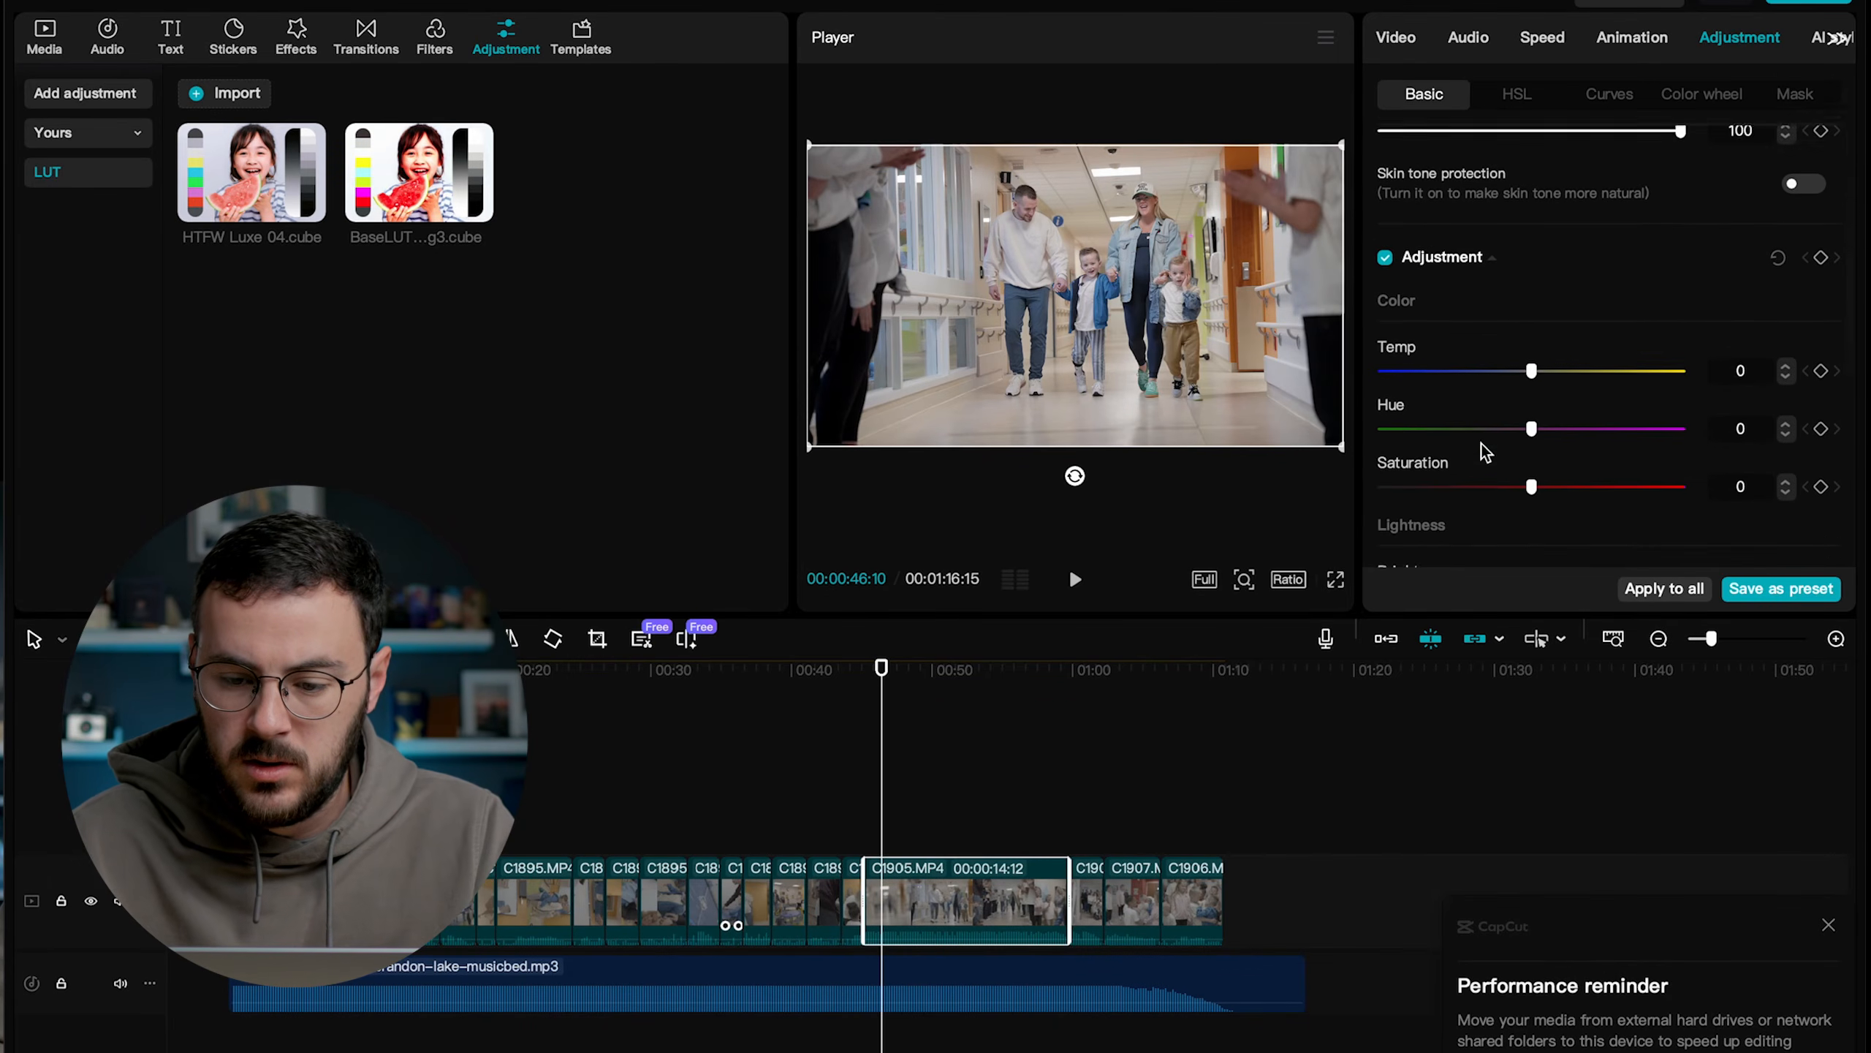
double_click(1742, 347)
type("10")
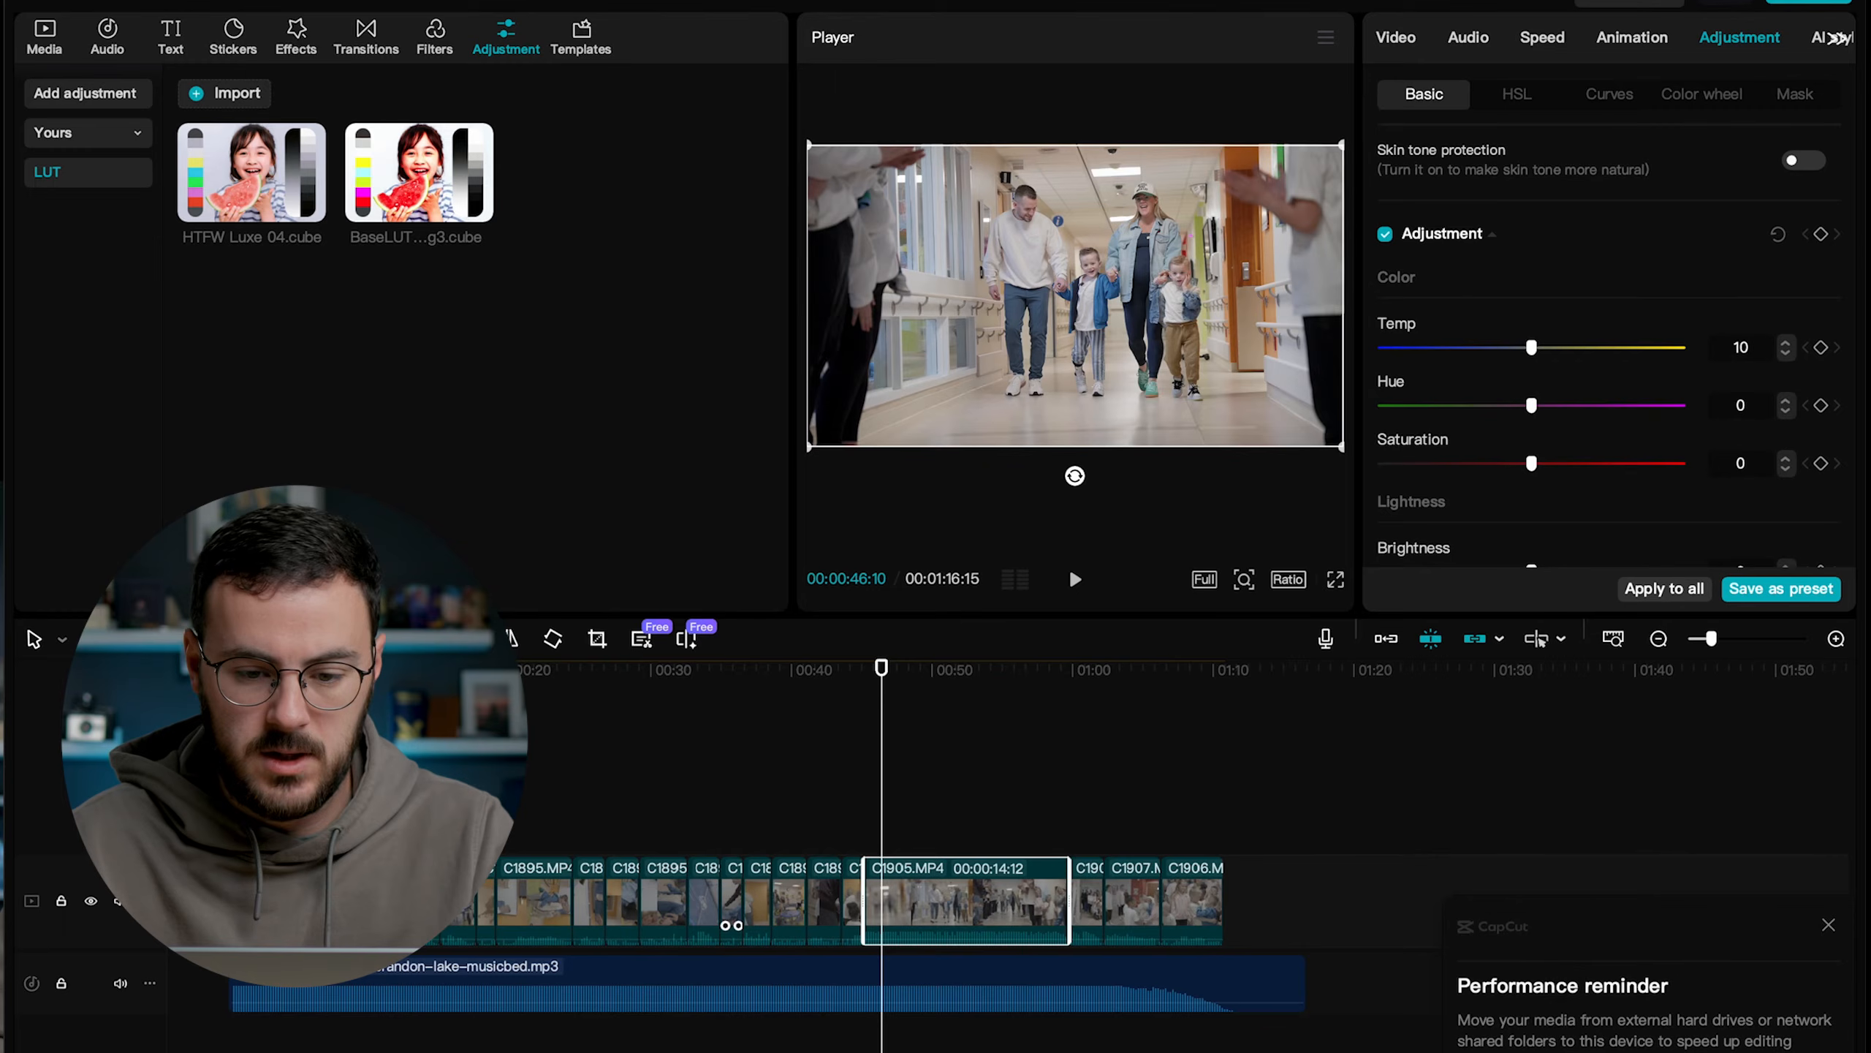
Play the start of the hallway walking clip to check its warmer color.
left_click(877, 658)
left_click_drag(880, 666, 853, 669)
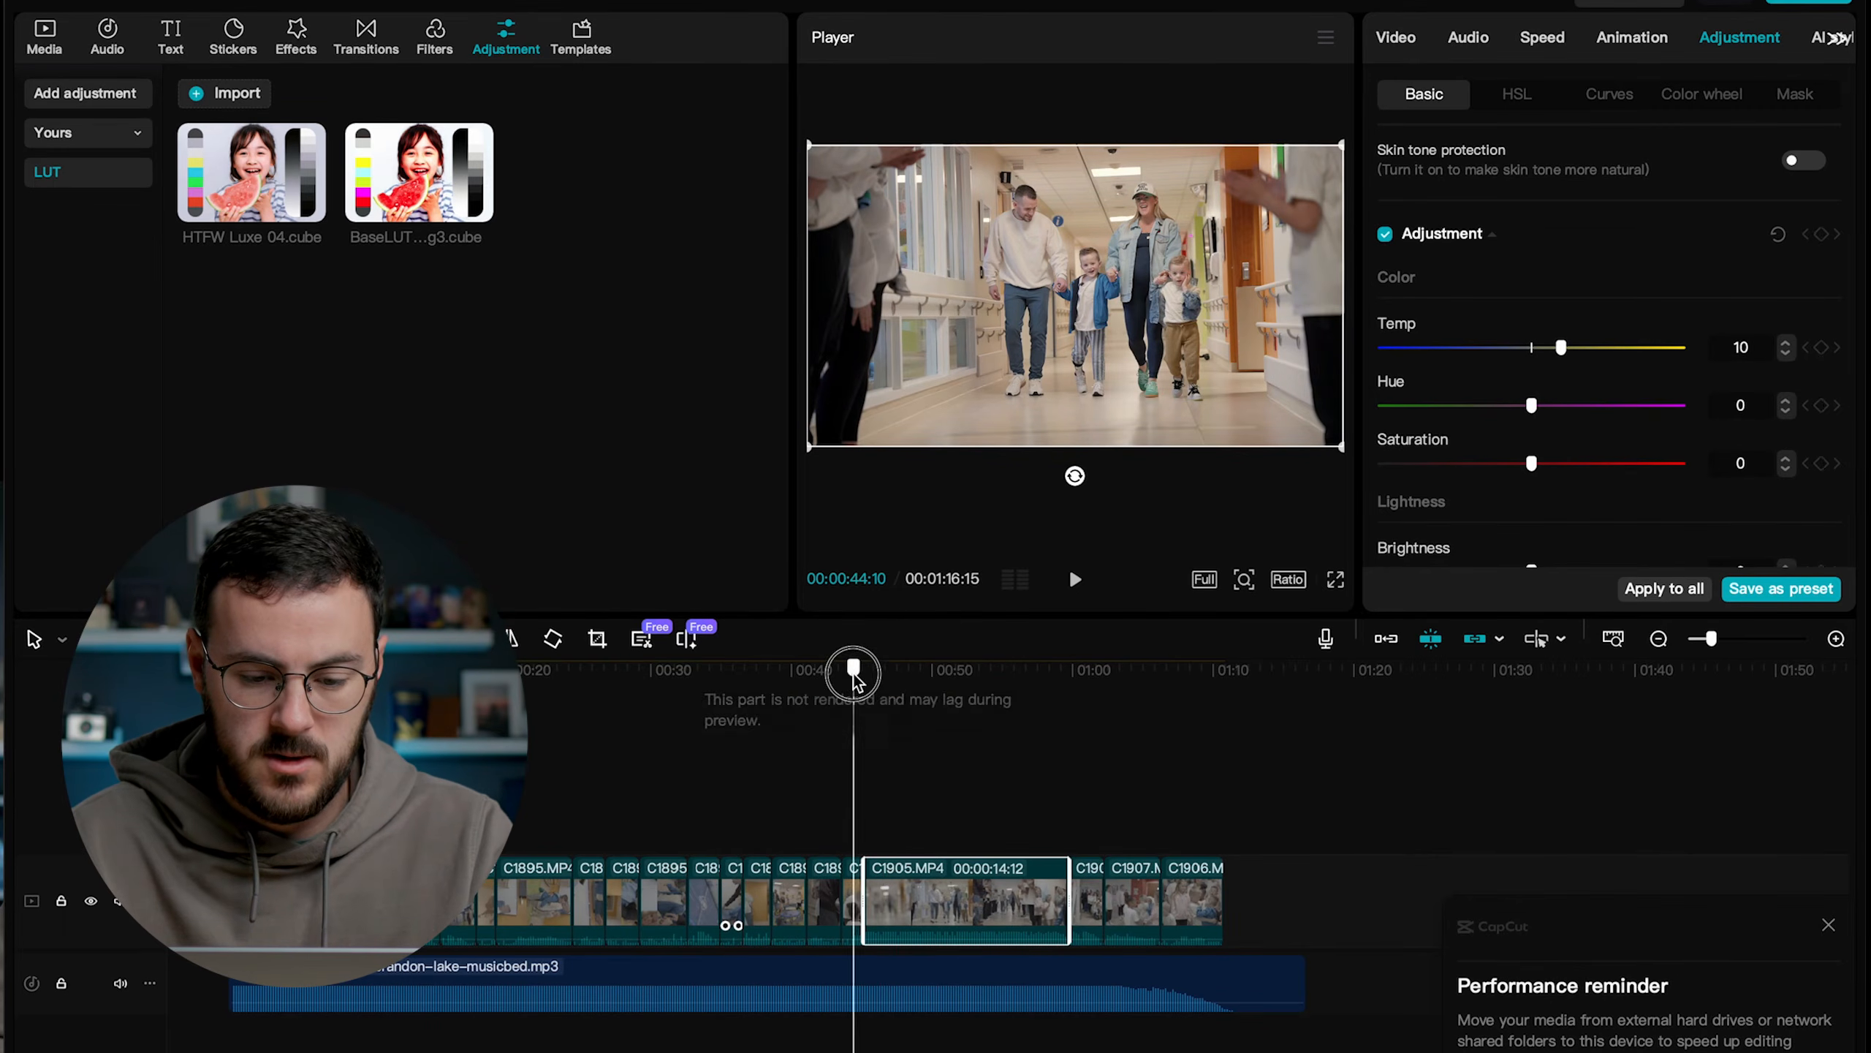
key("space")
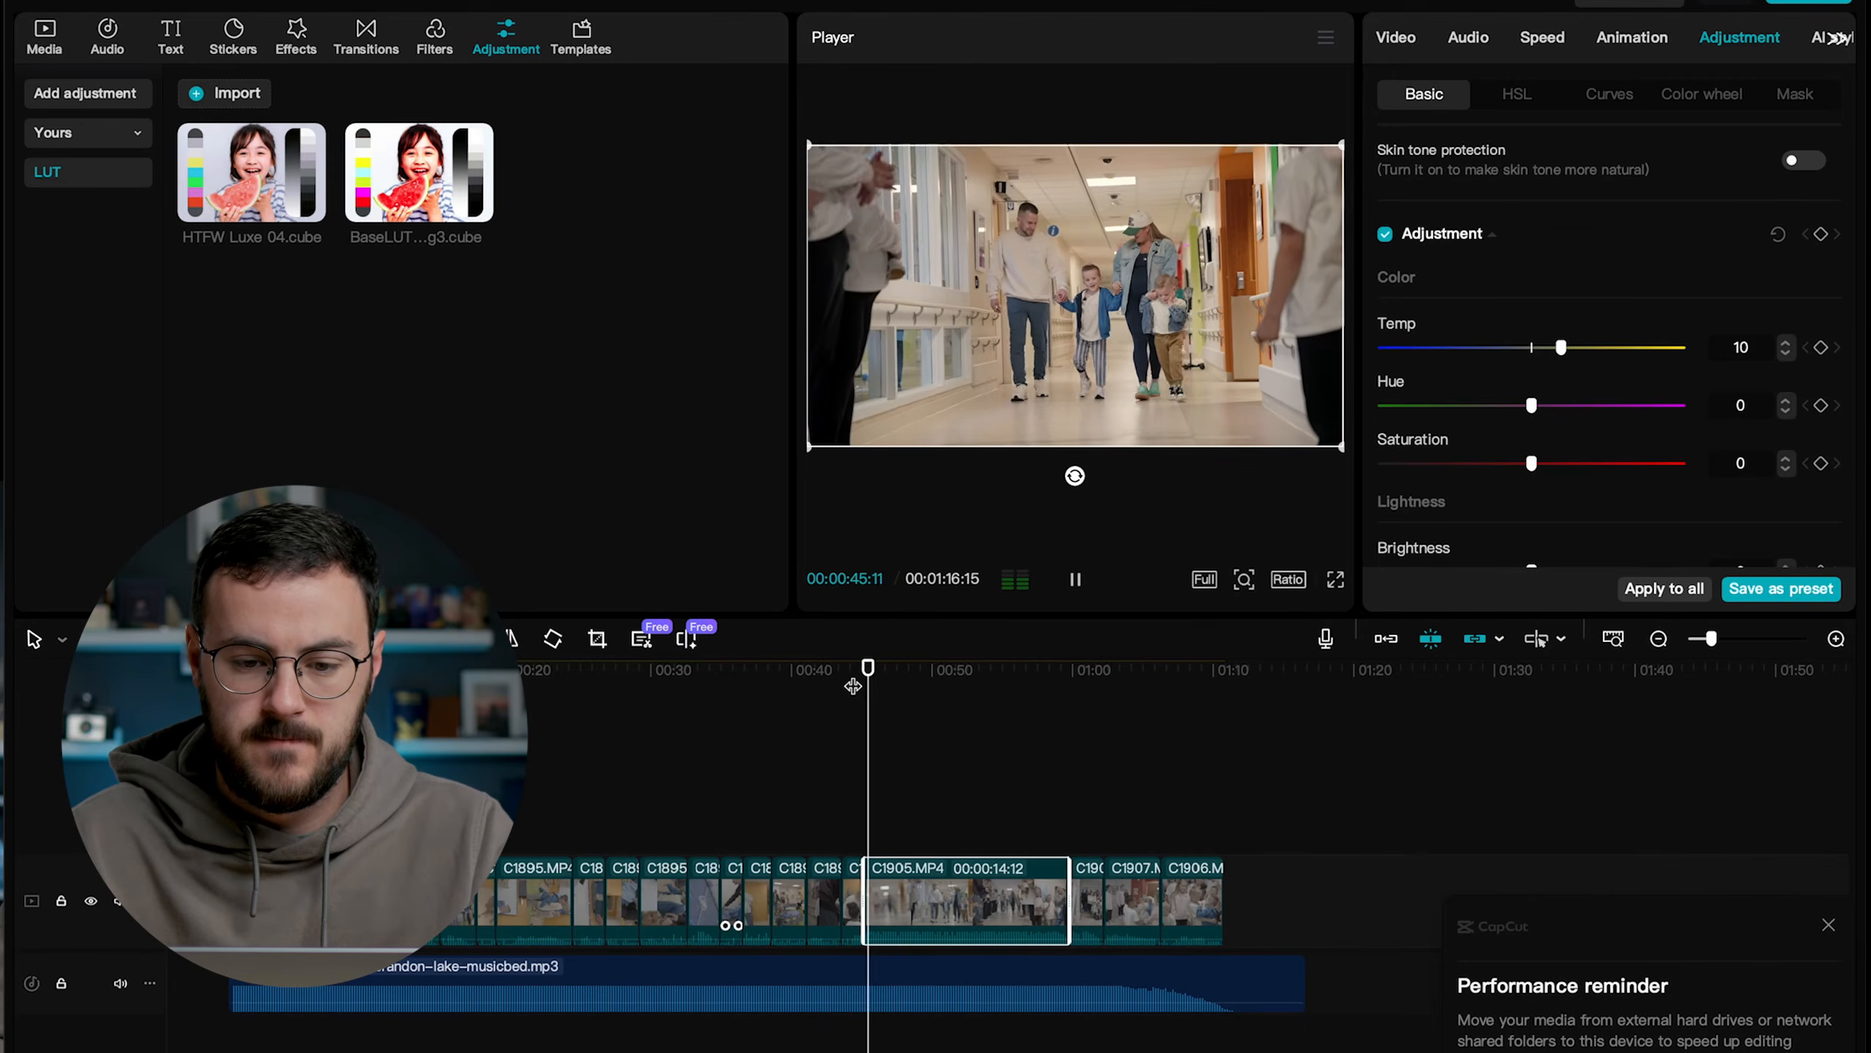
key("space")
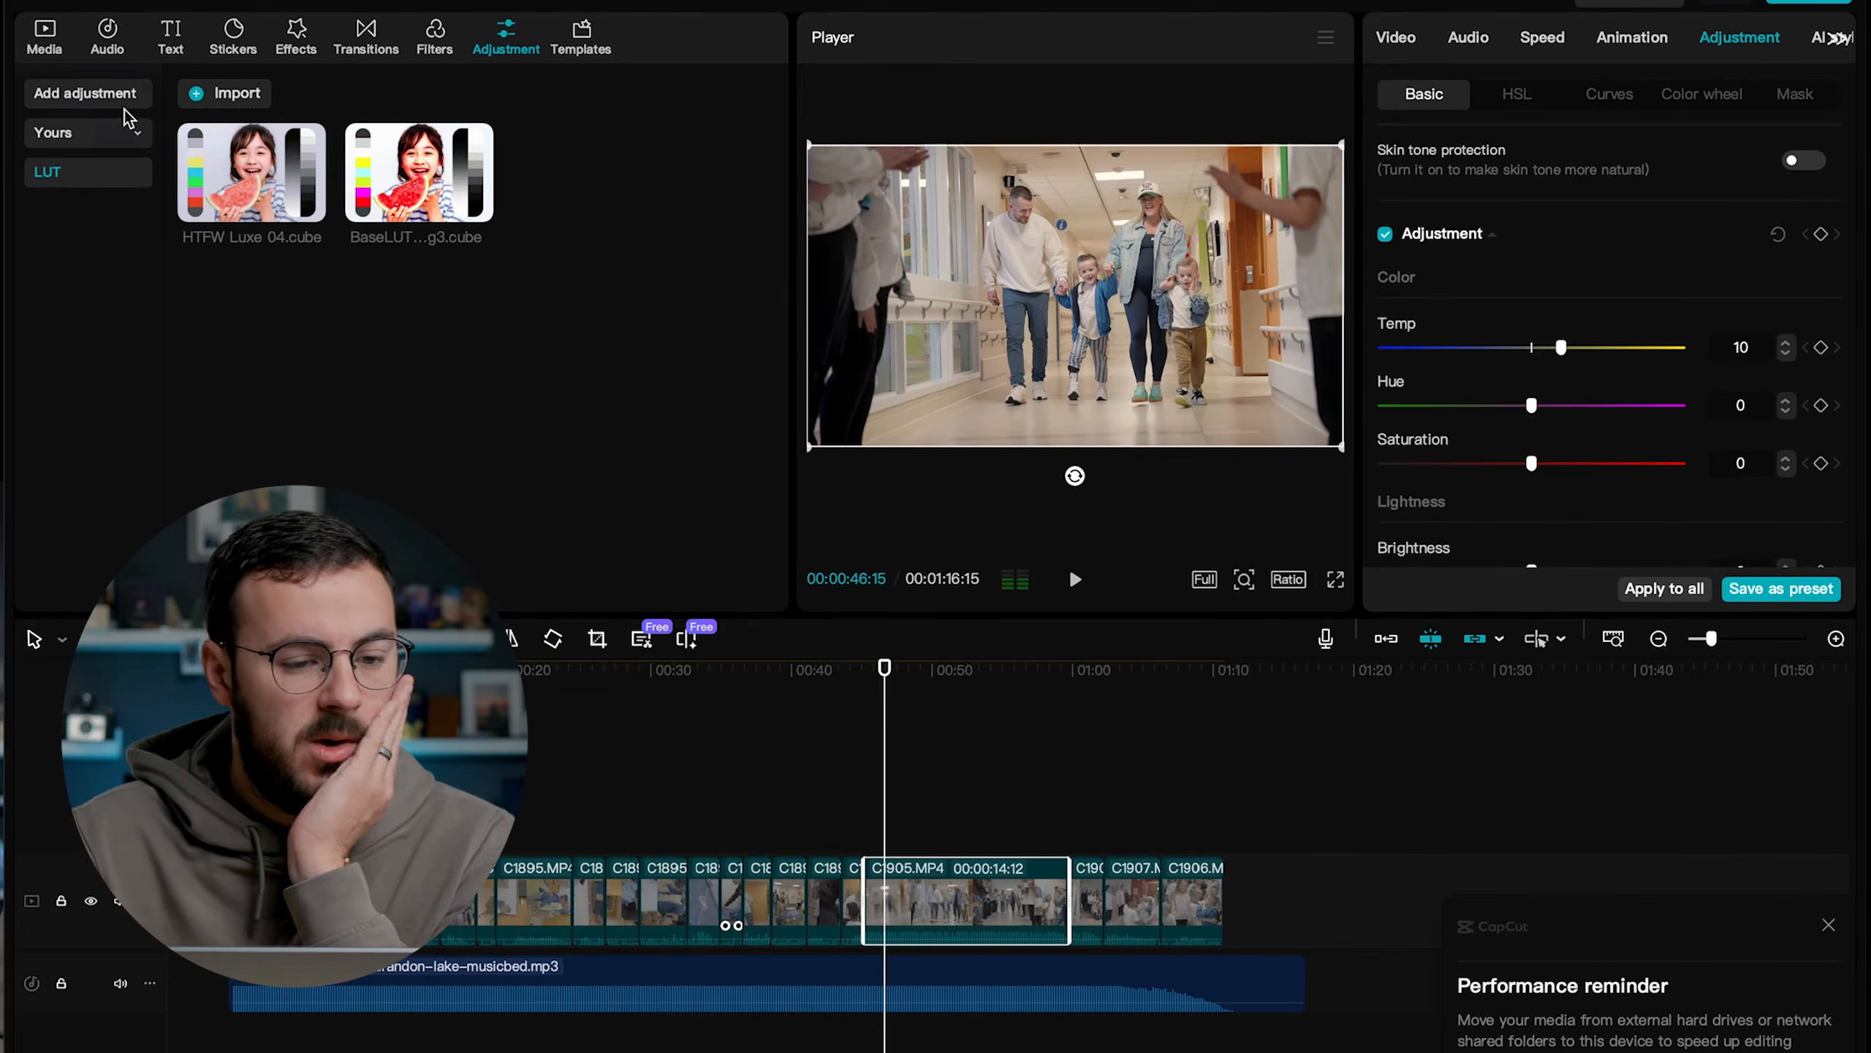
Add a custom adjustment layer above the footage and stretch it across the full length of the video clips.
left_click(92, 104)
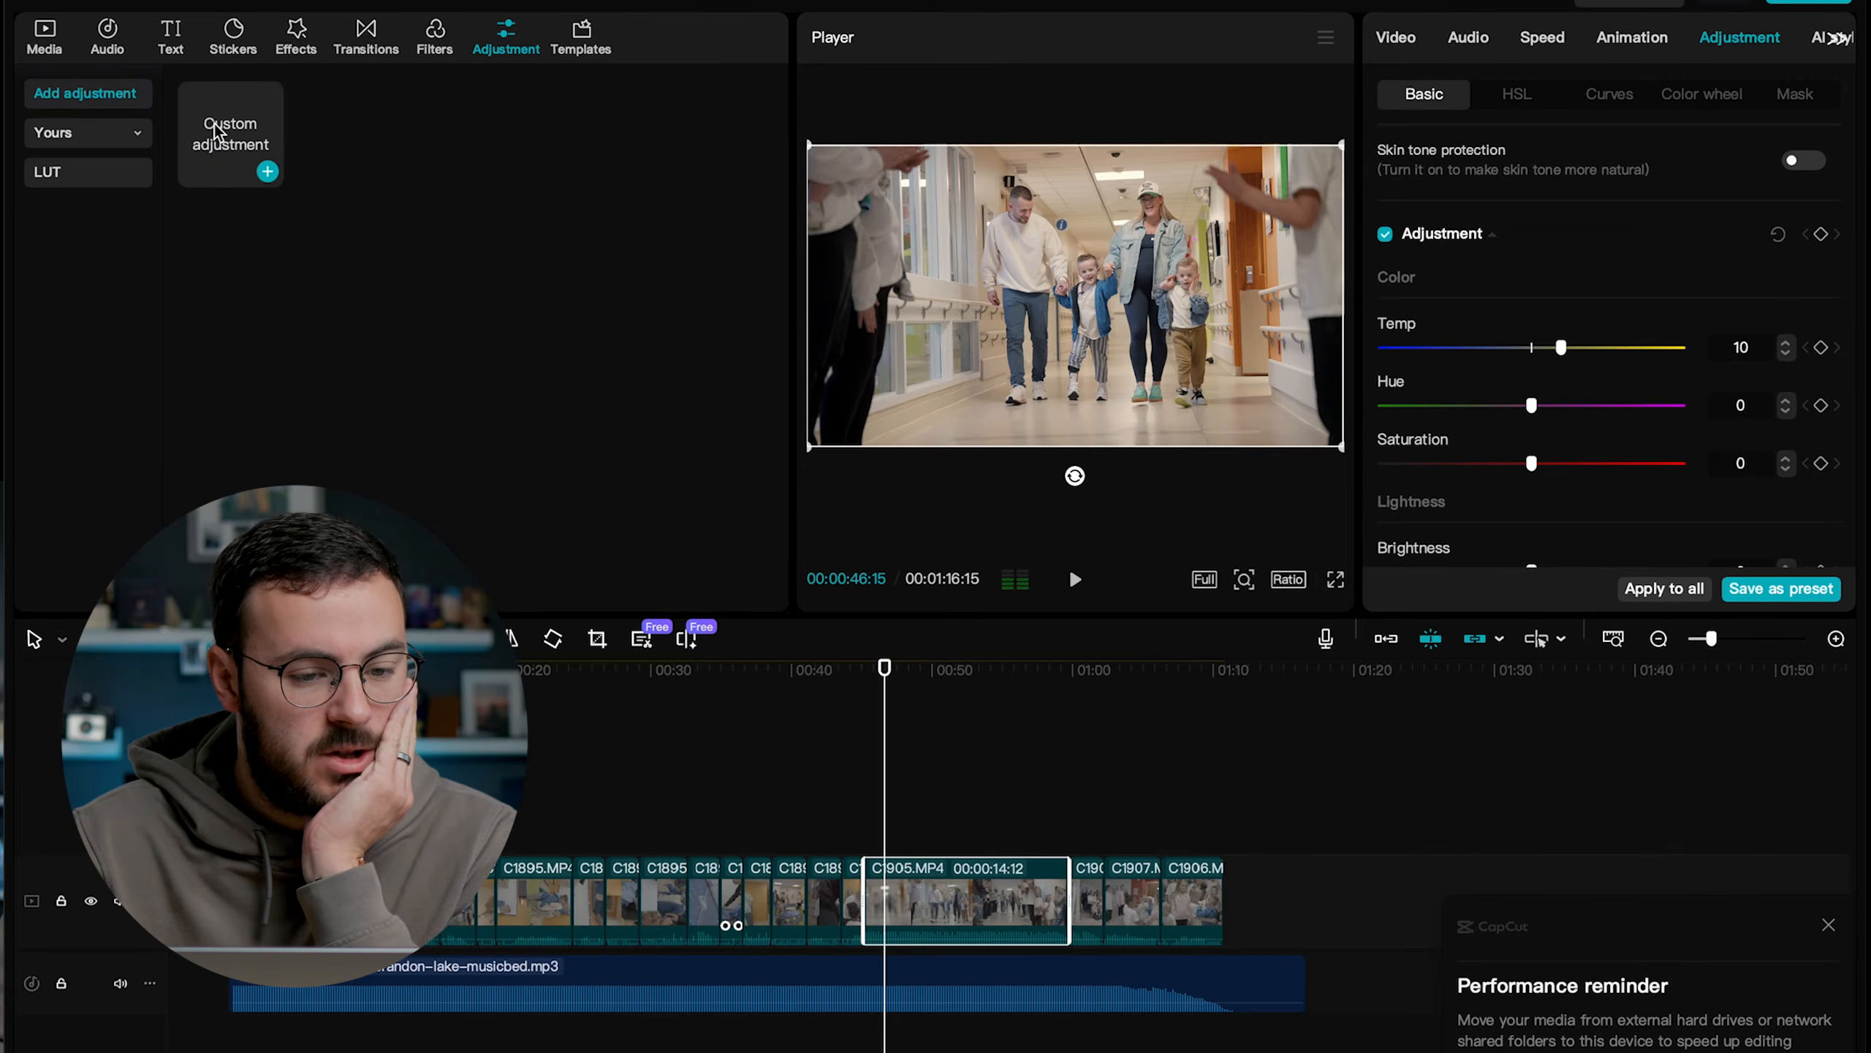
left_click(259, 174)
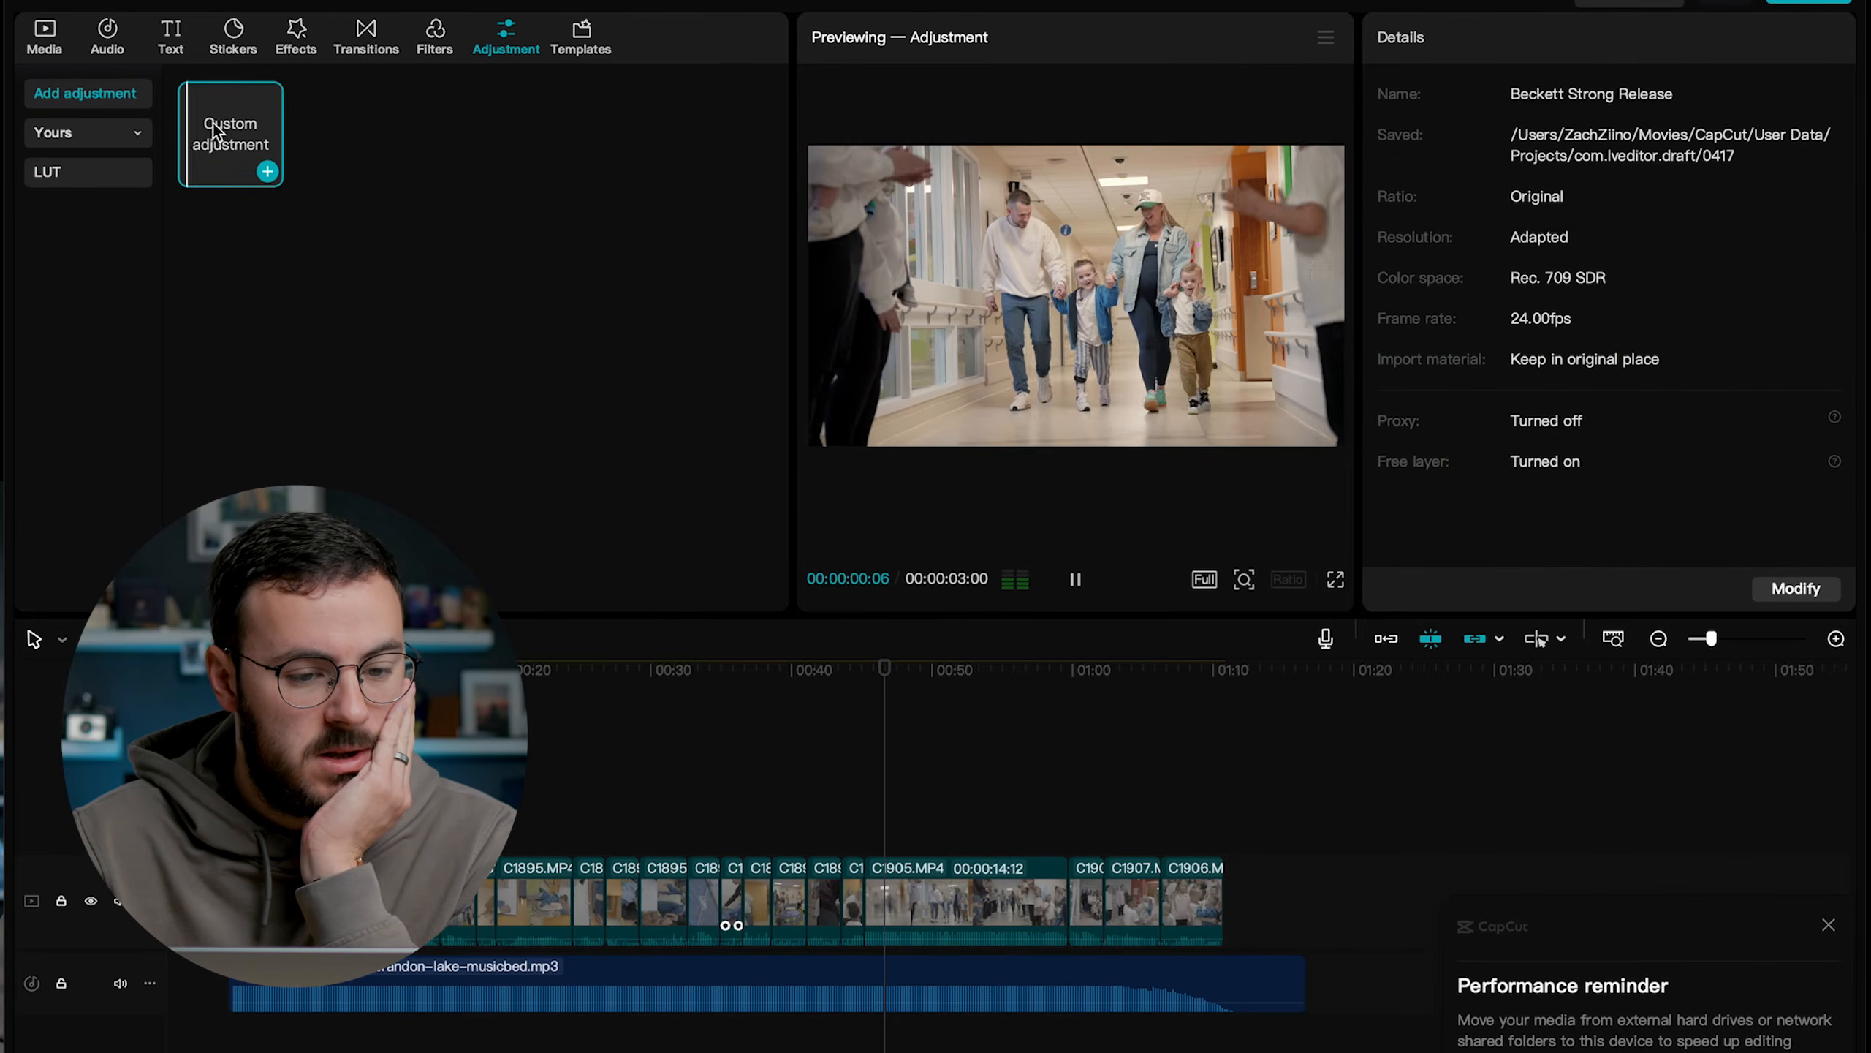
left_click(267, 171)
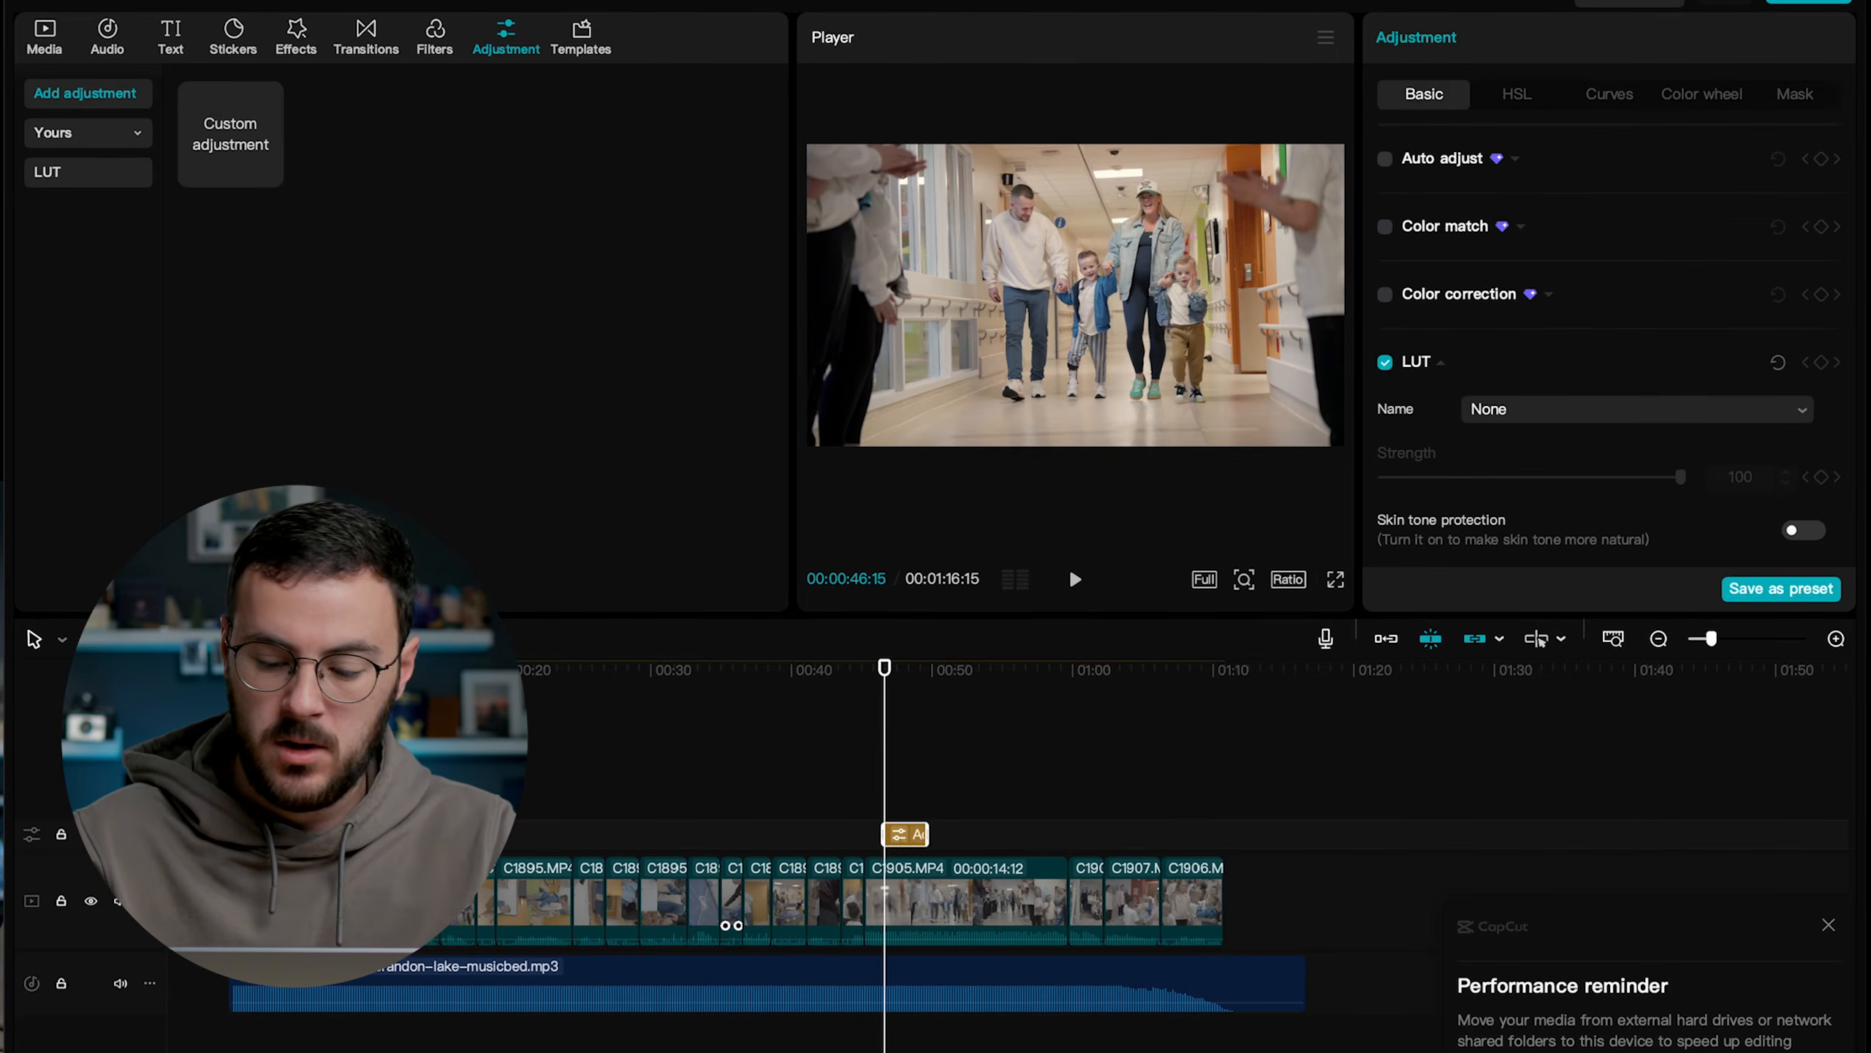
key("Delete")
left_click_drag(271, 832, 1223, 819)
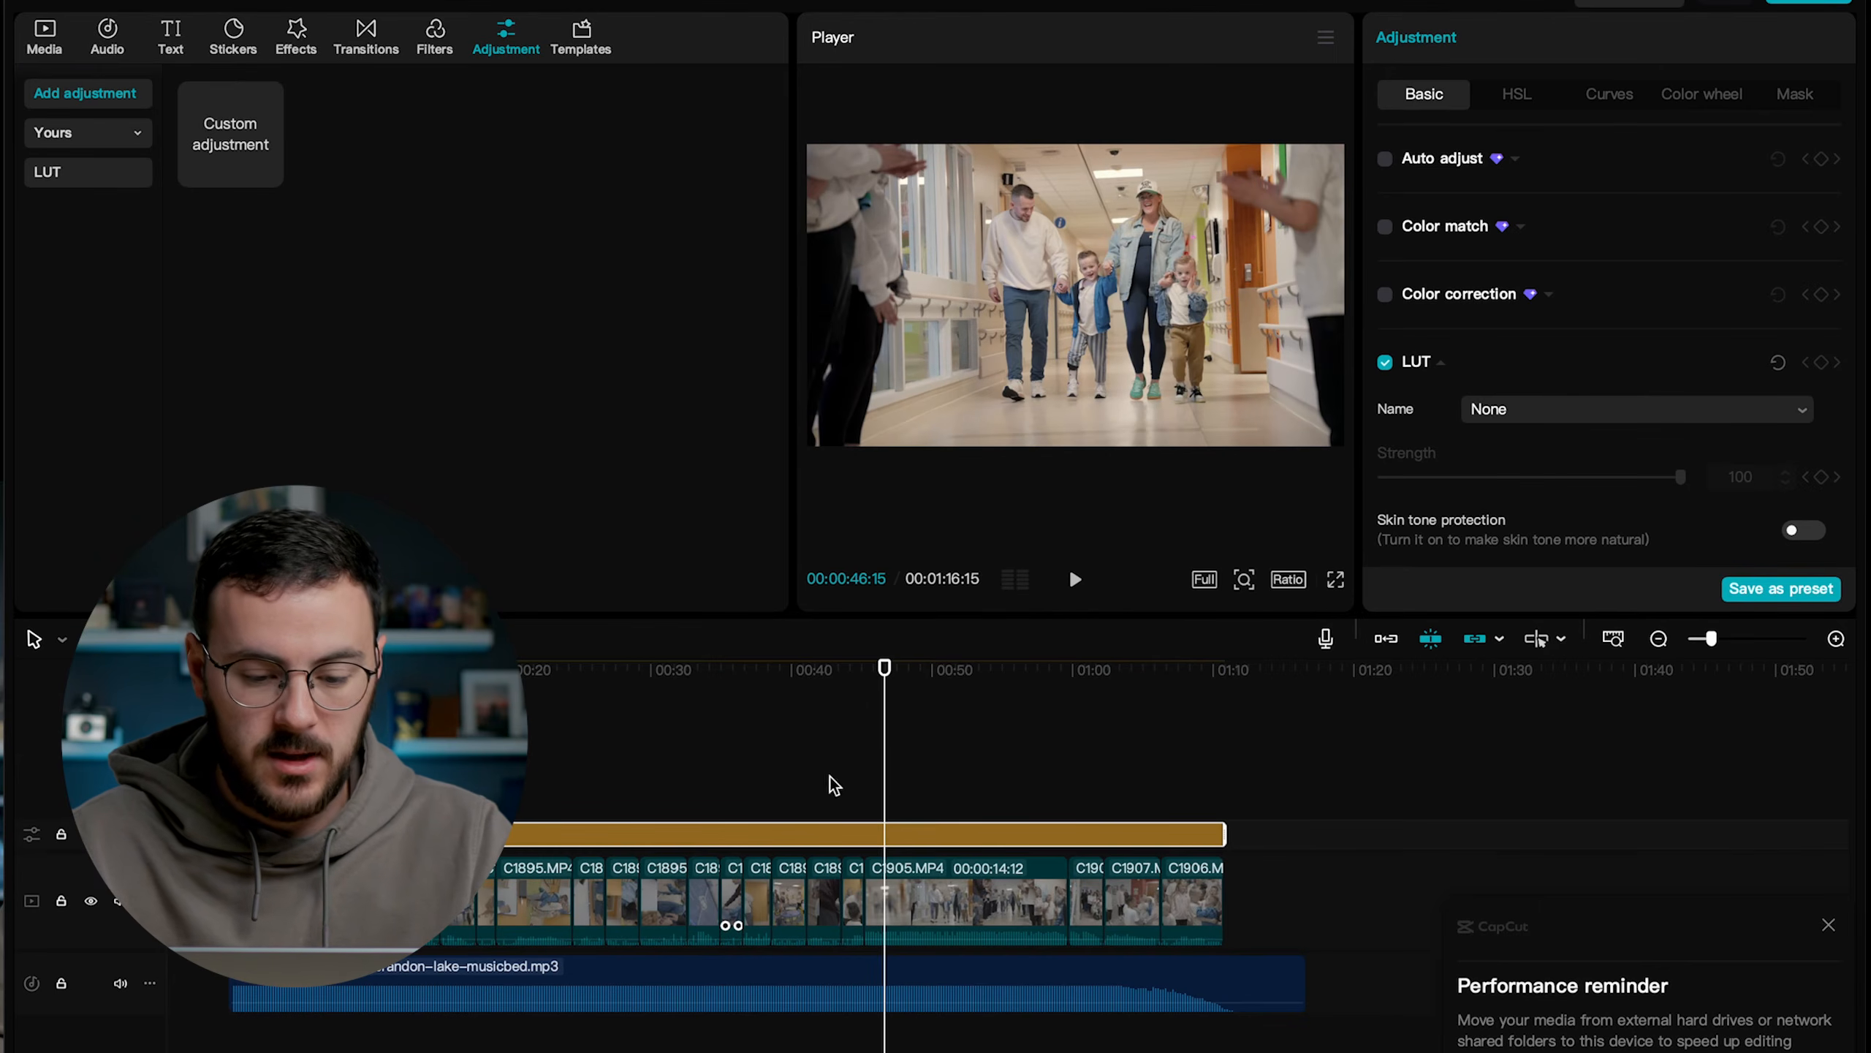
Apply the LUT HTFW Luxe 04.cube to the adjustment layer at a strength of 50.
left_click(1586, 412)
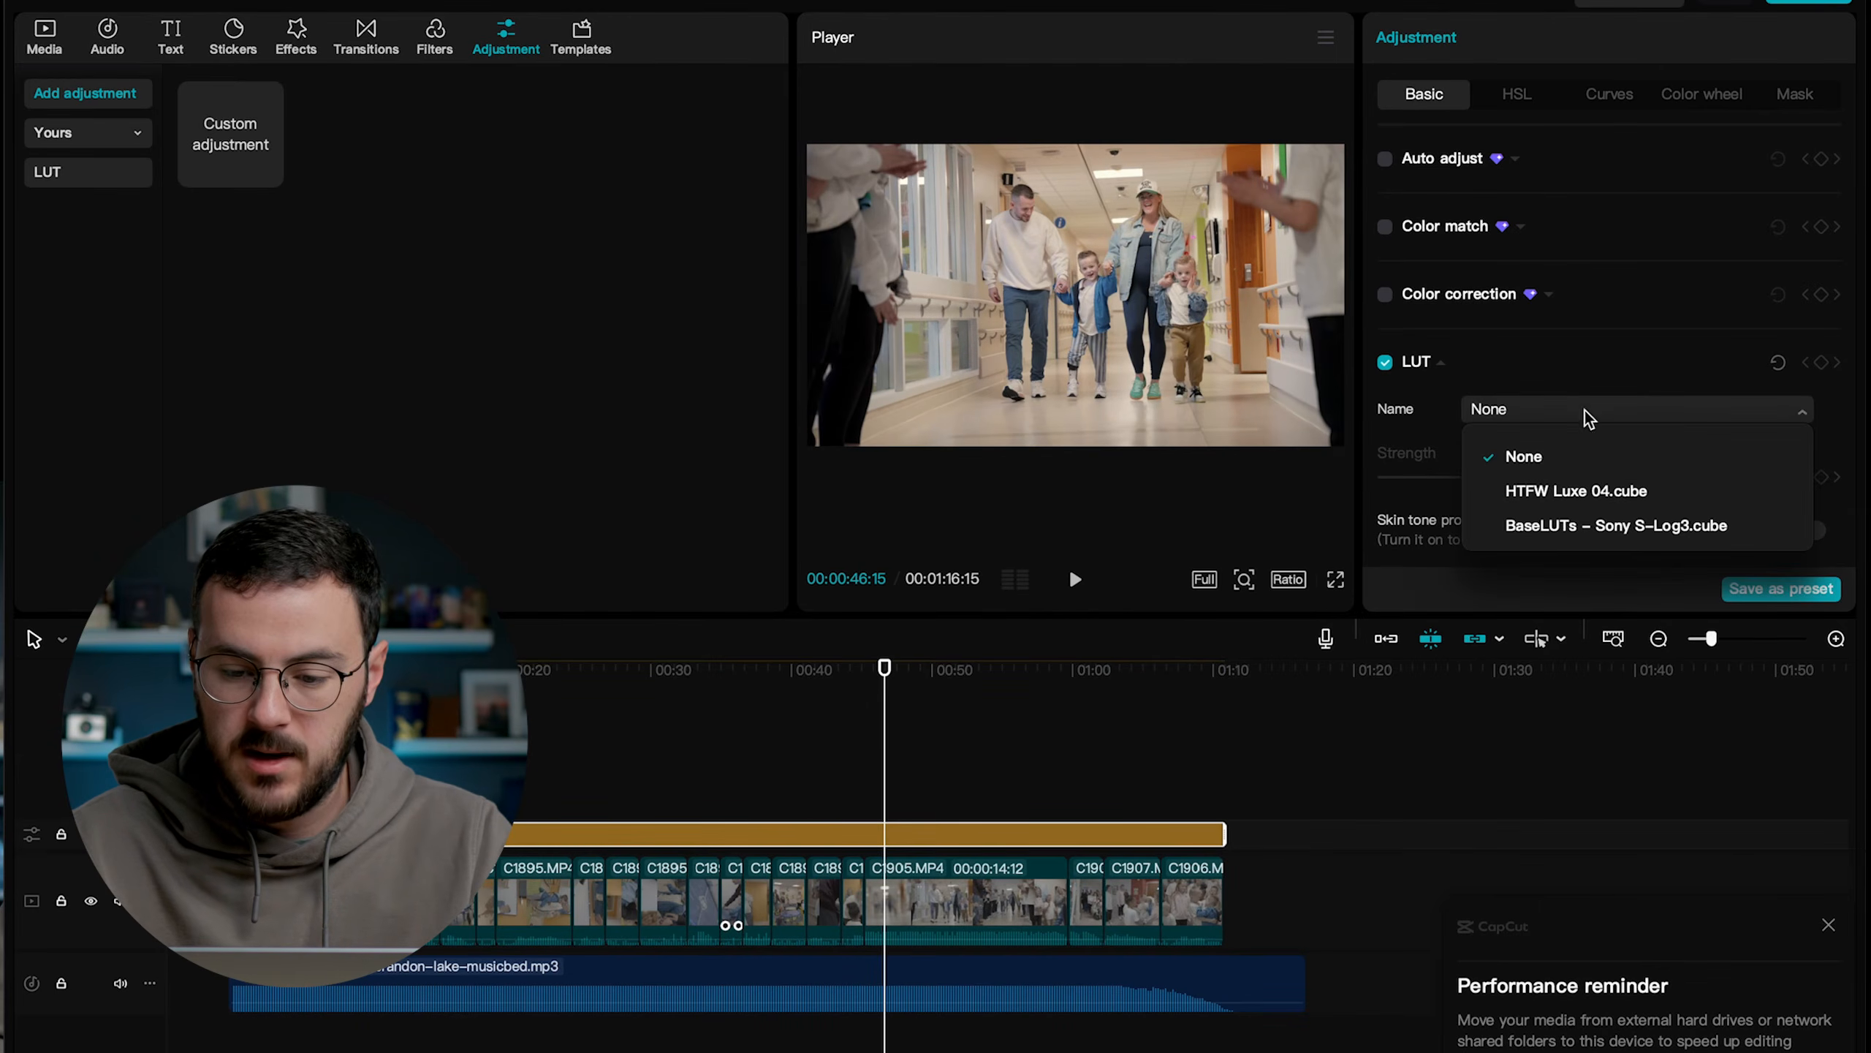
left_click(1570, 494)
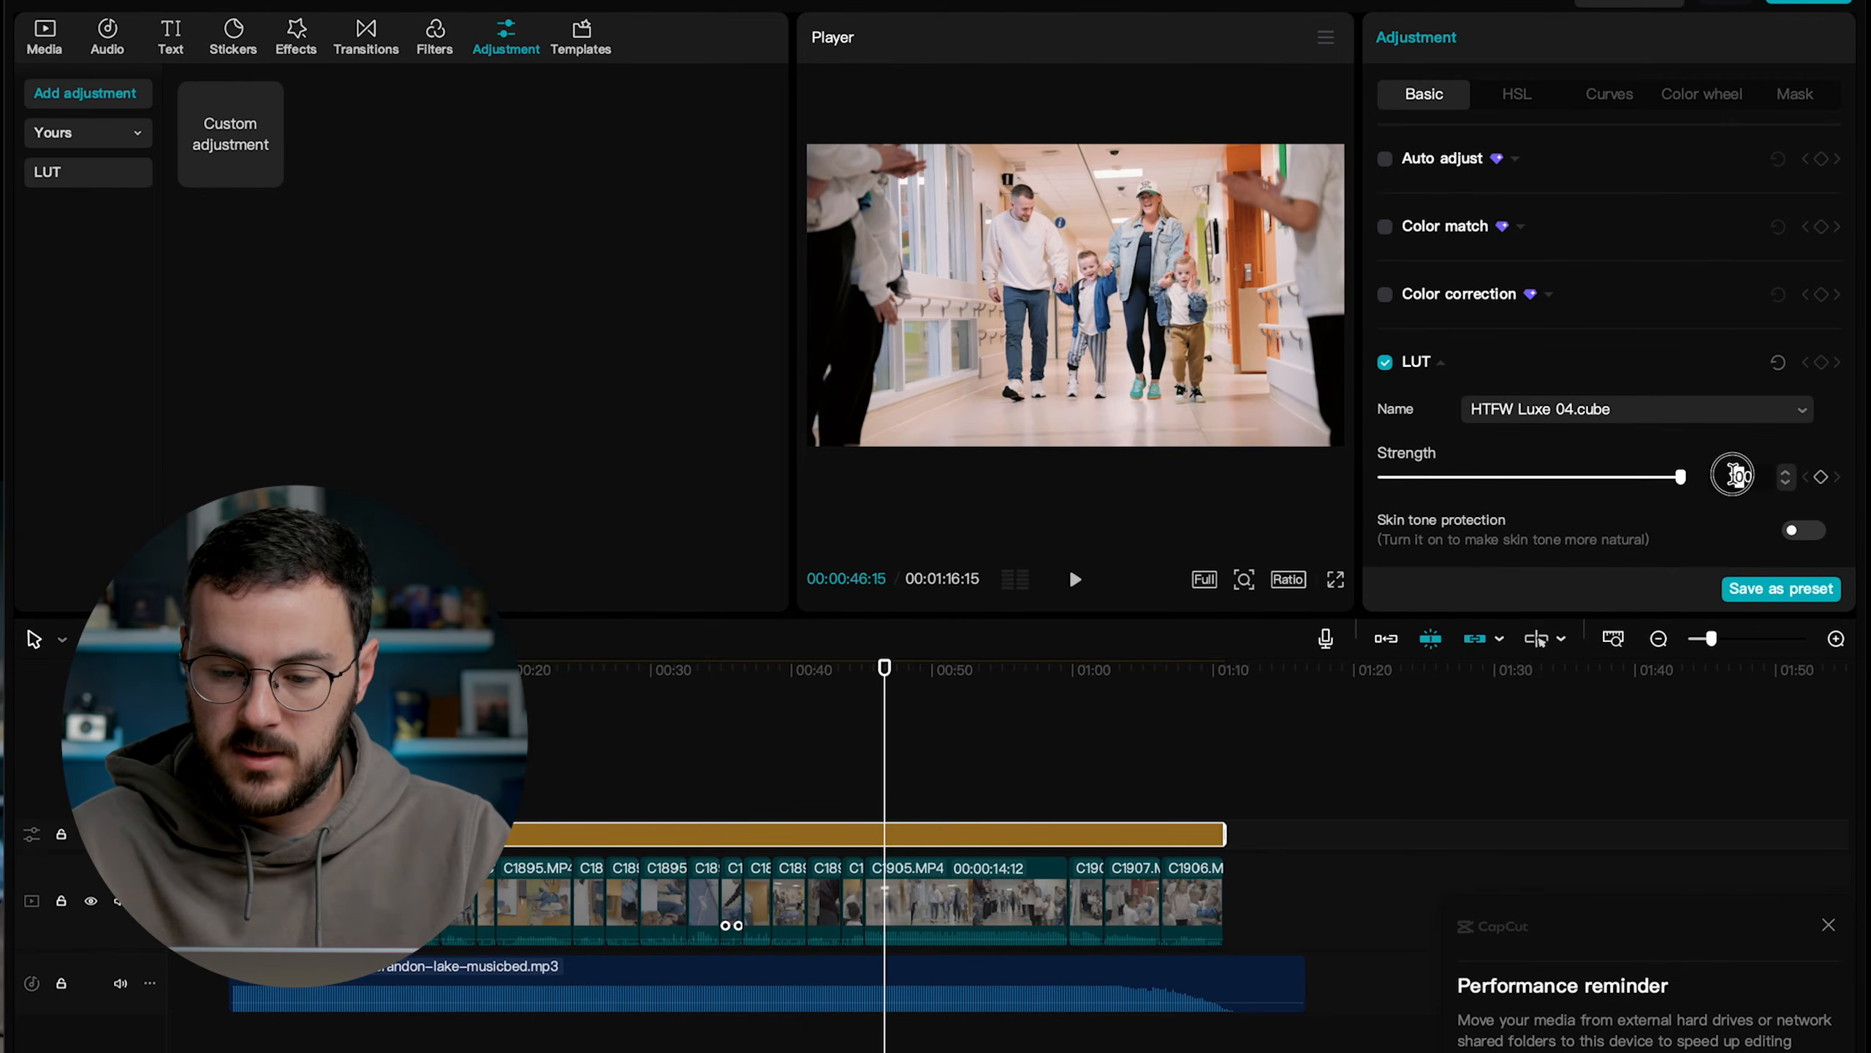
key("Return")
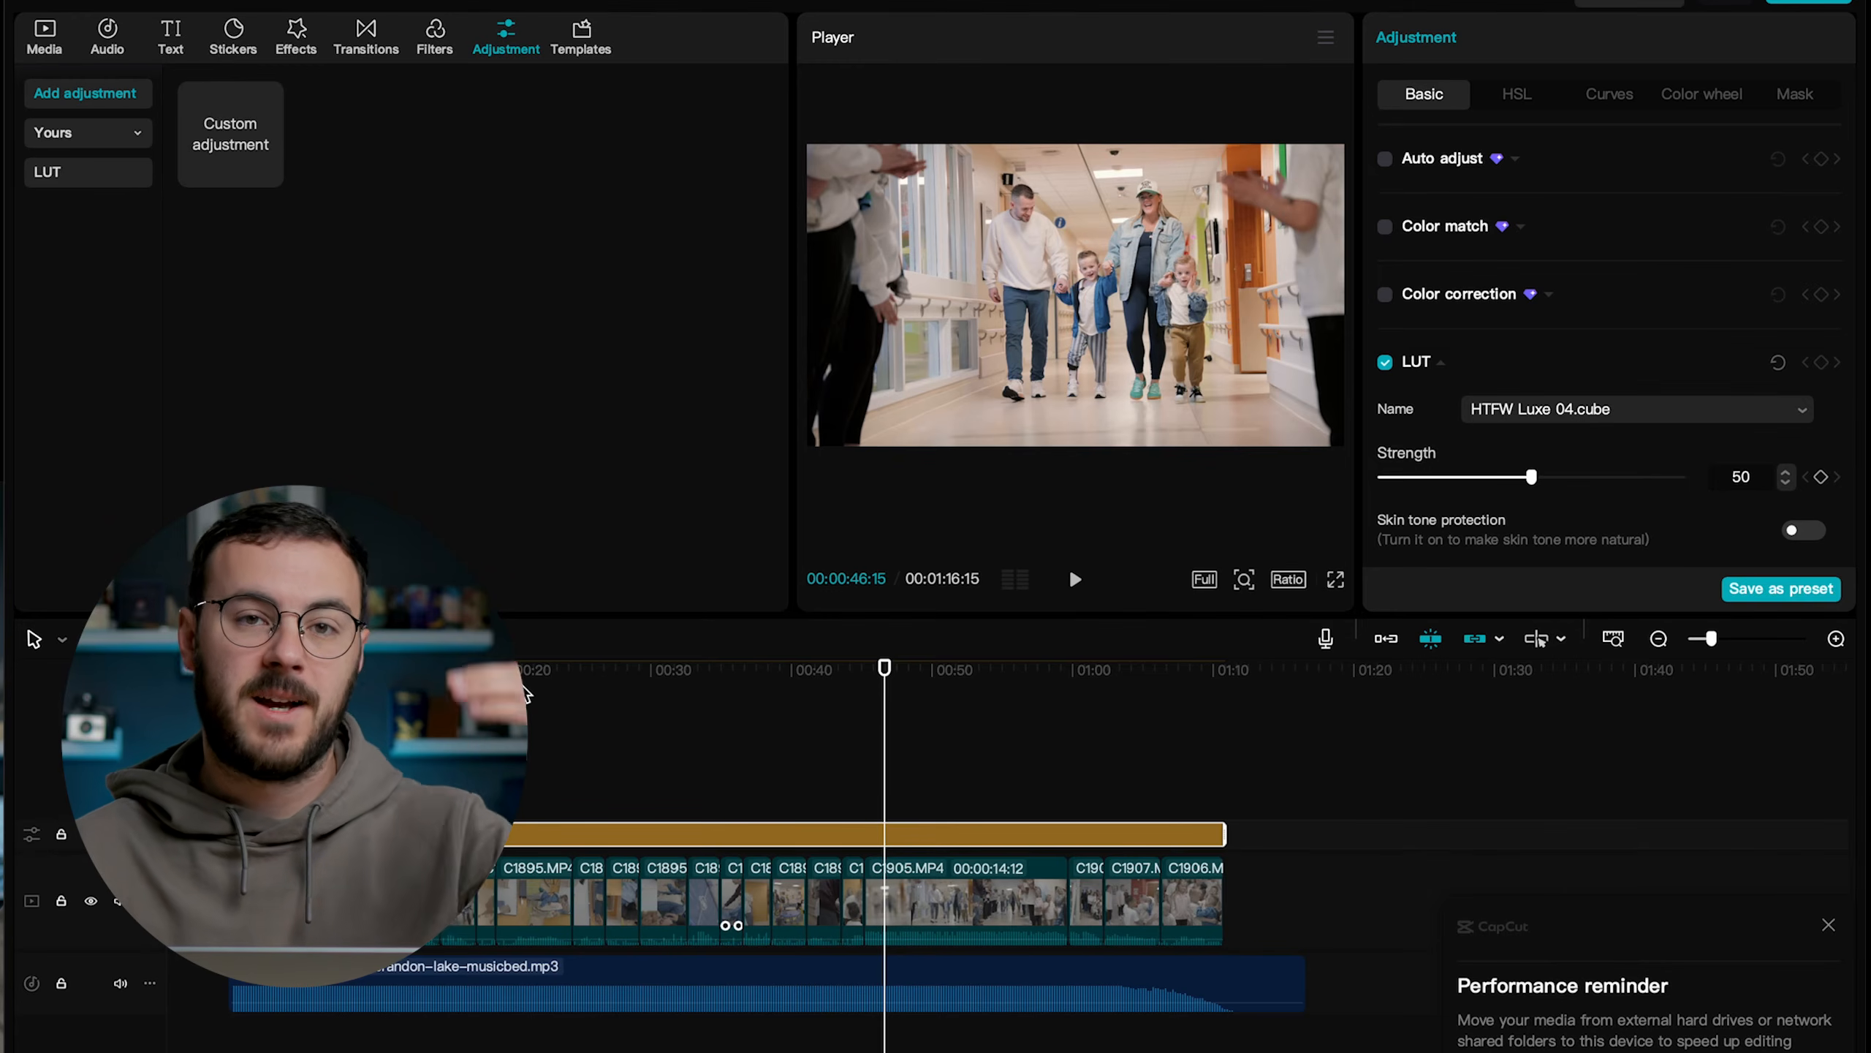
Set the brightness of the game table clip at about 4 seconds to -10.
left_click_drag(235, 670, 290, 670)
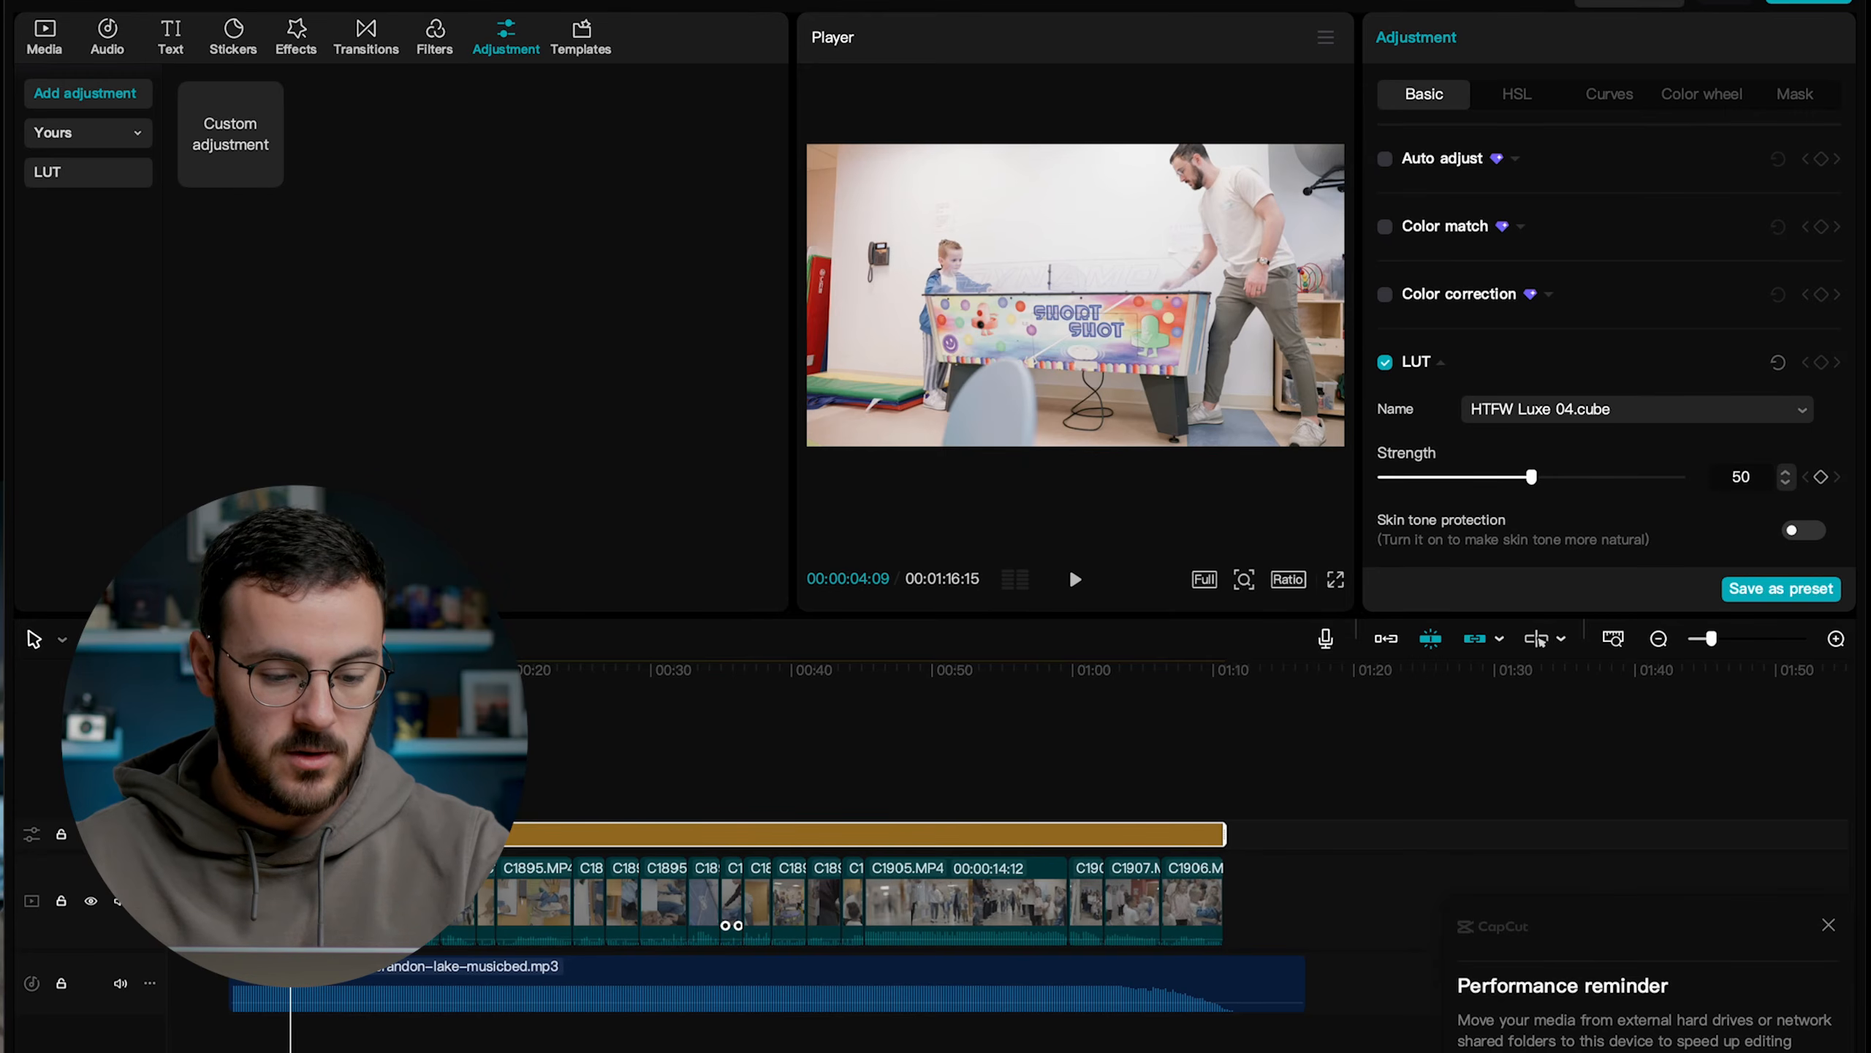
left_click(295, 901)
scroll(1507, 327, "down", 10)
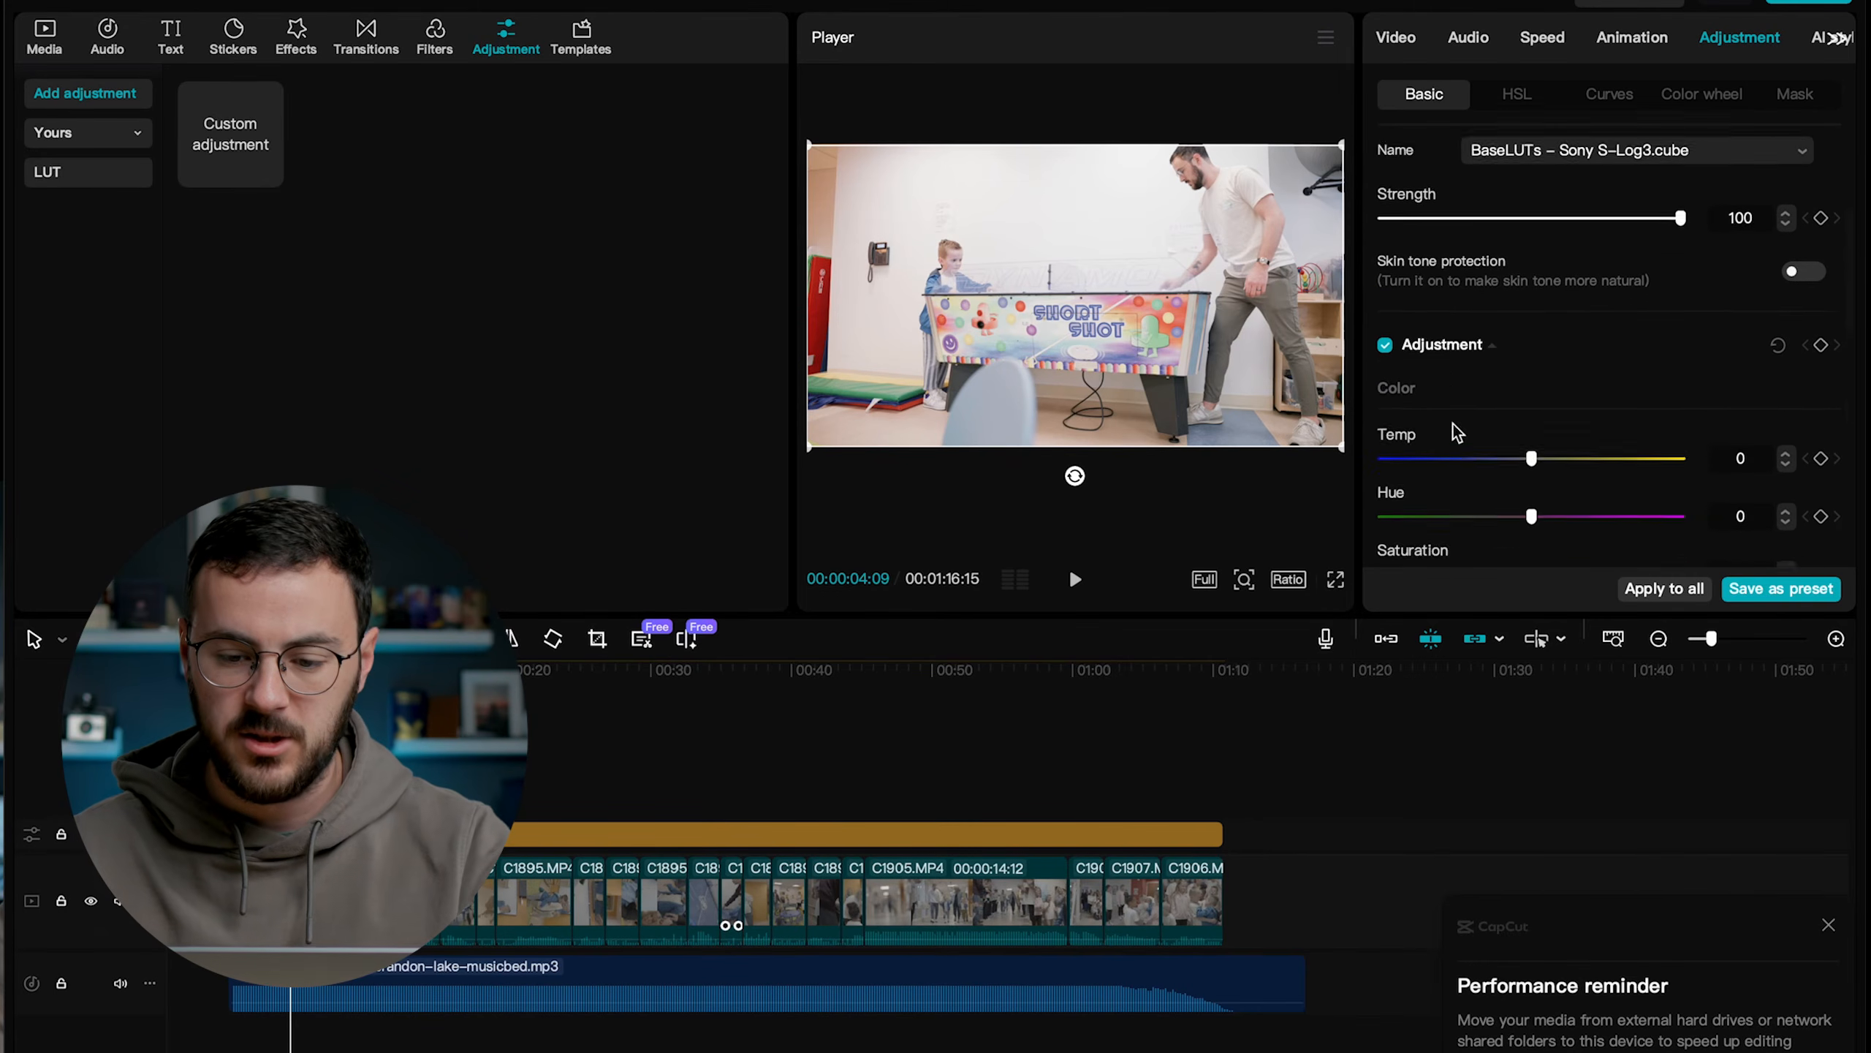
scroll(1478, 421, "down", 2)
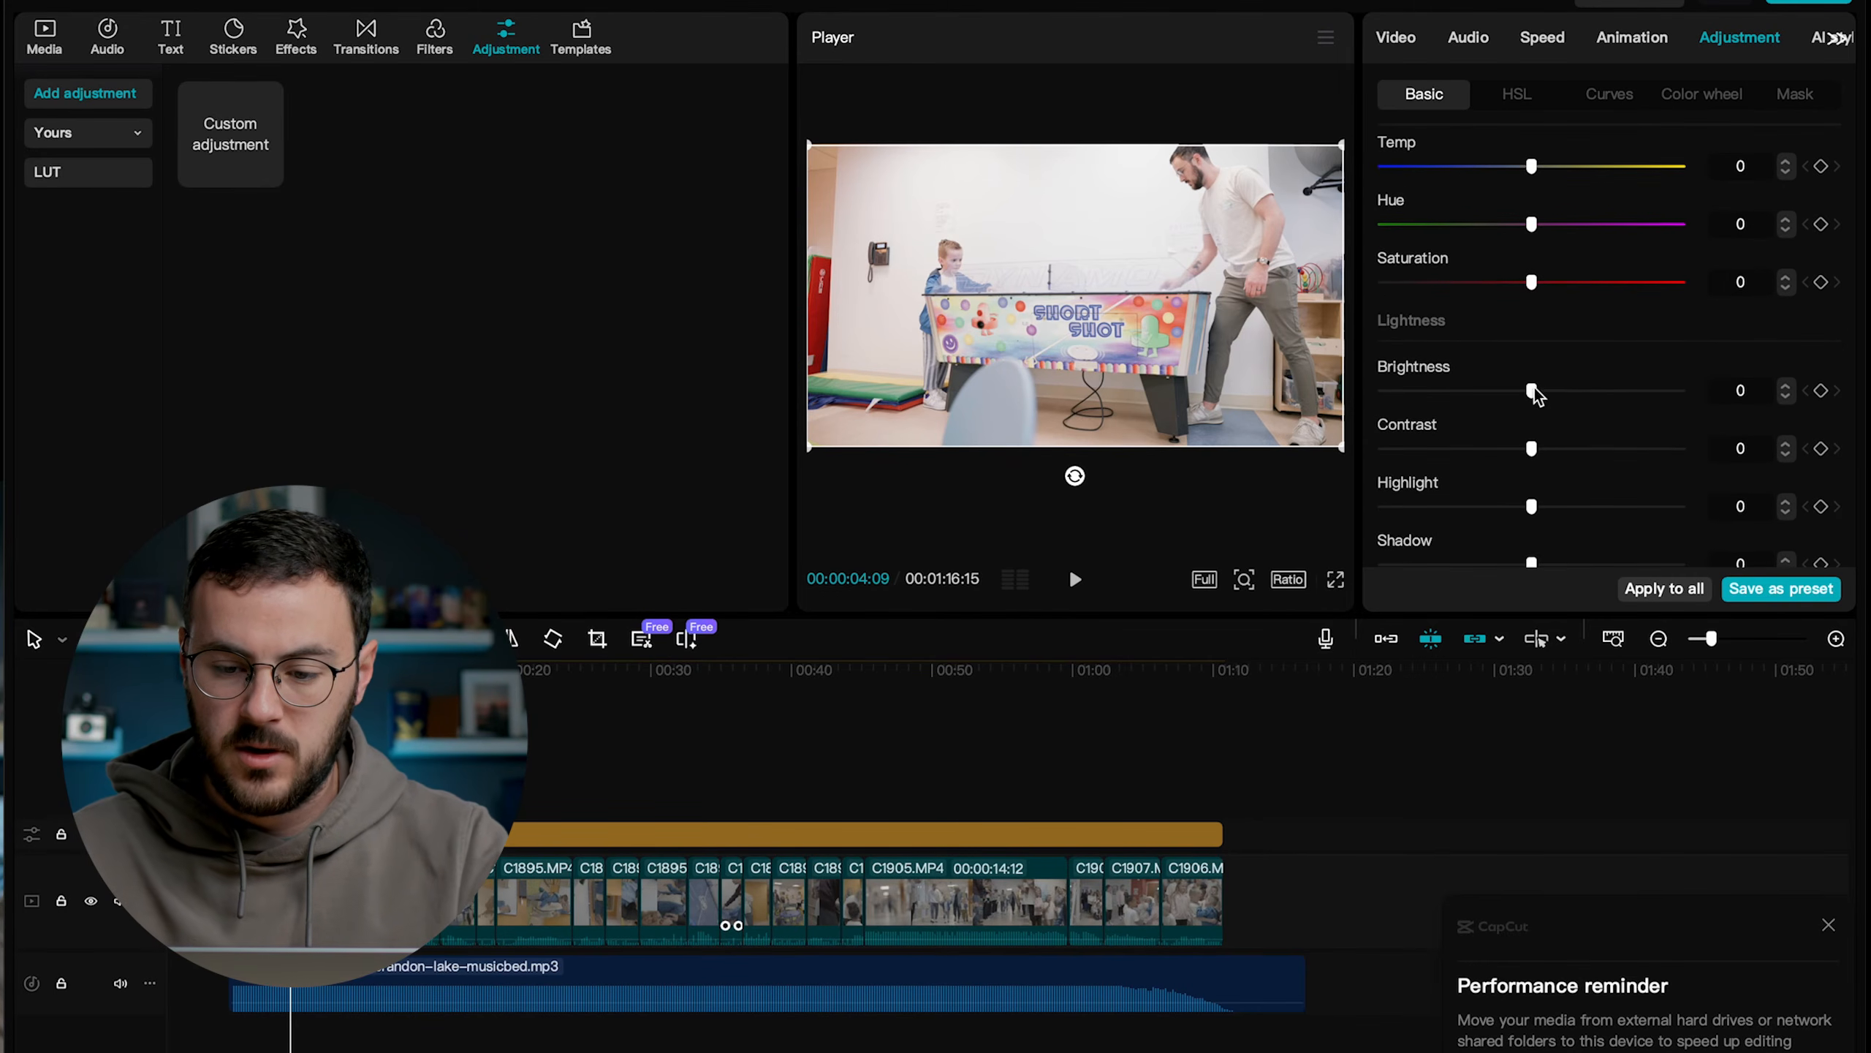
left_click(1733, 389)
type("-50")
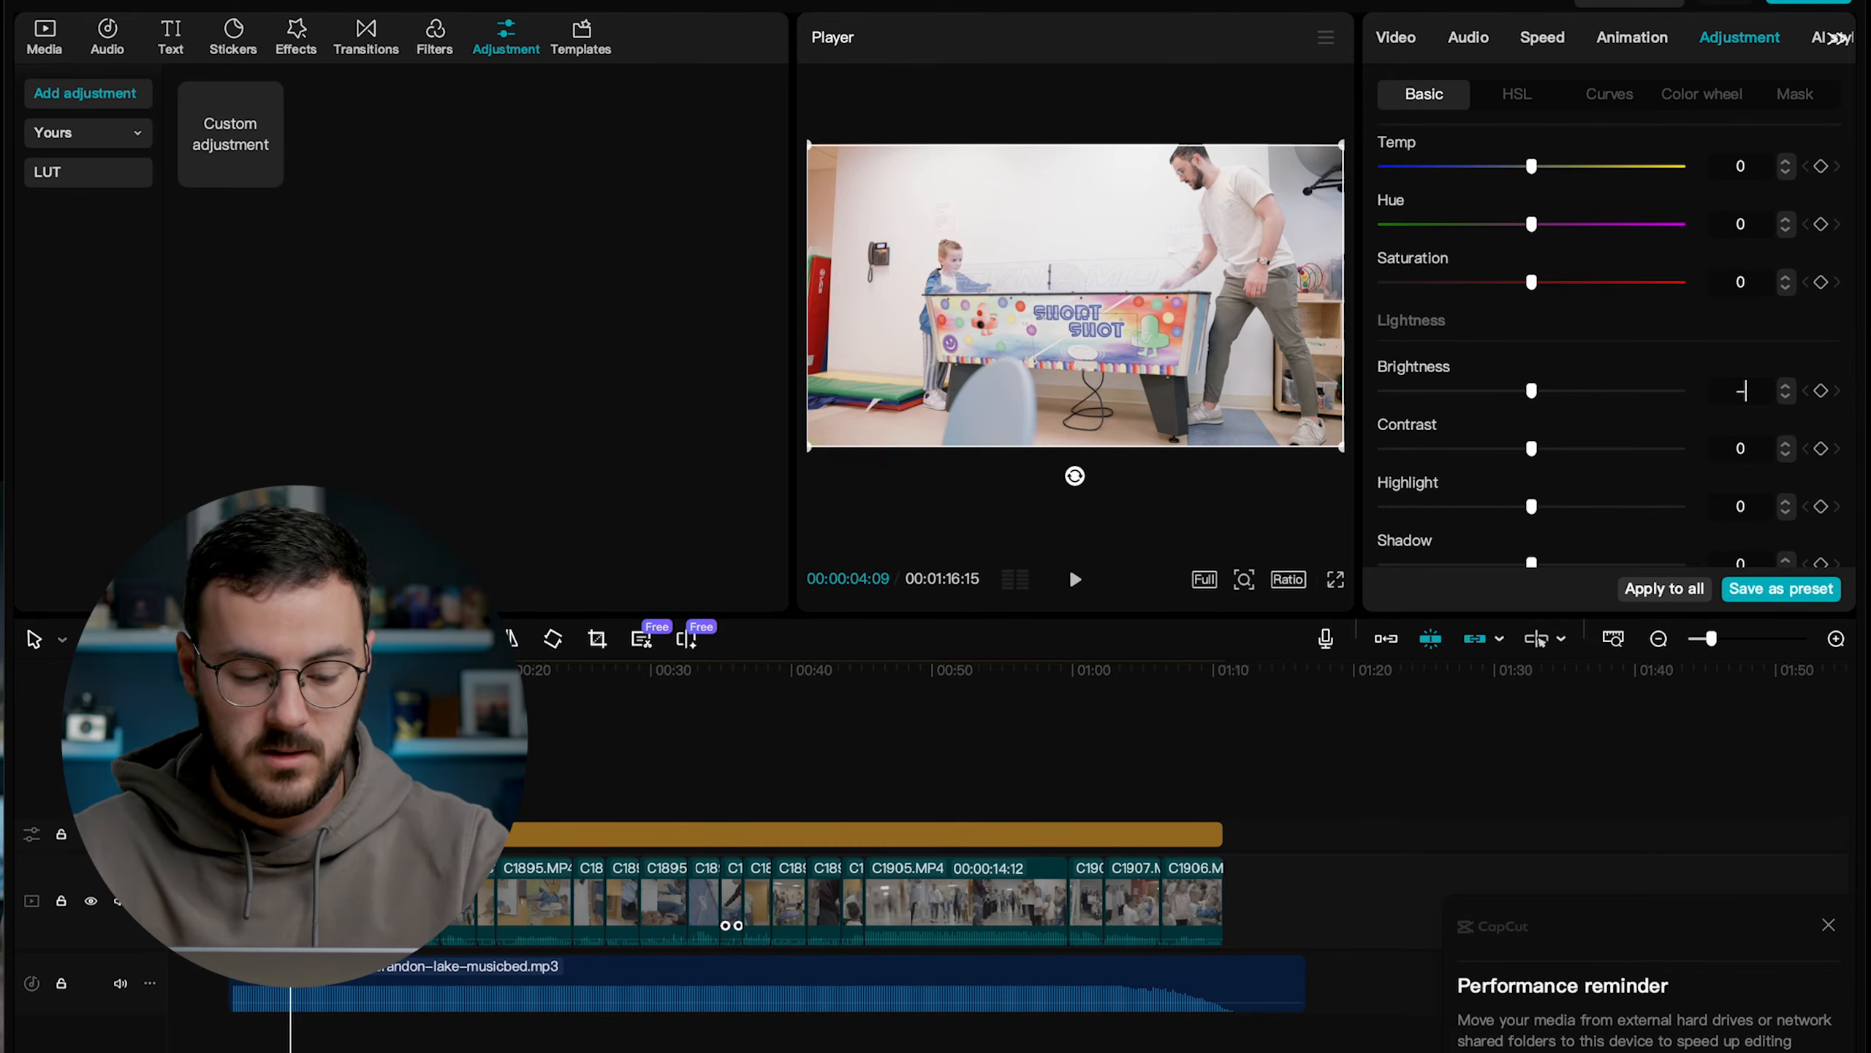
key("Return")
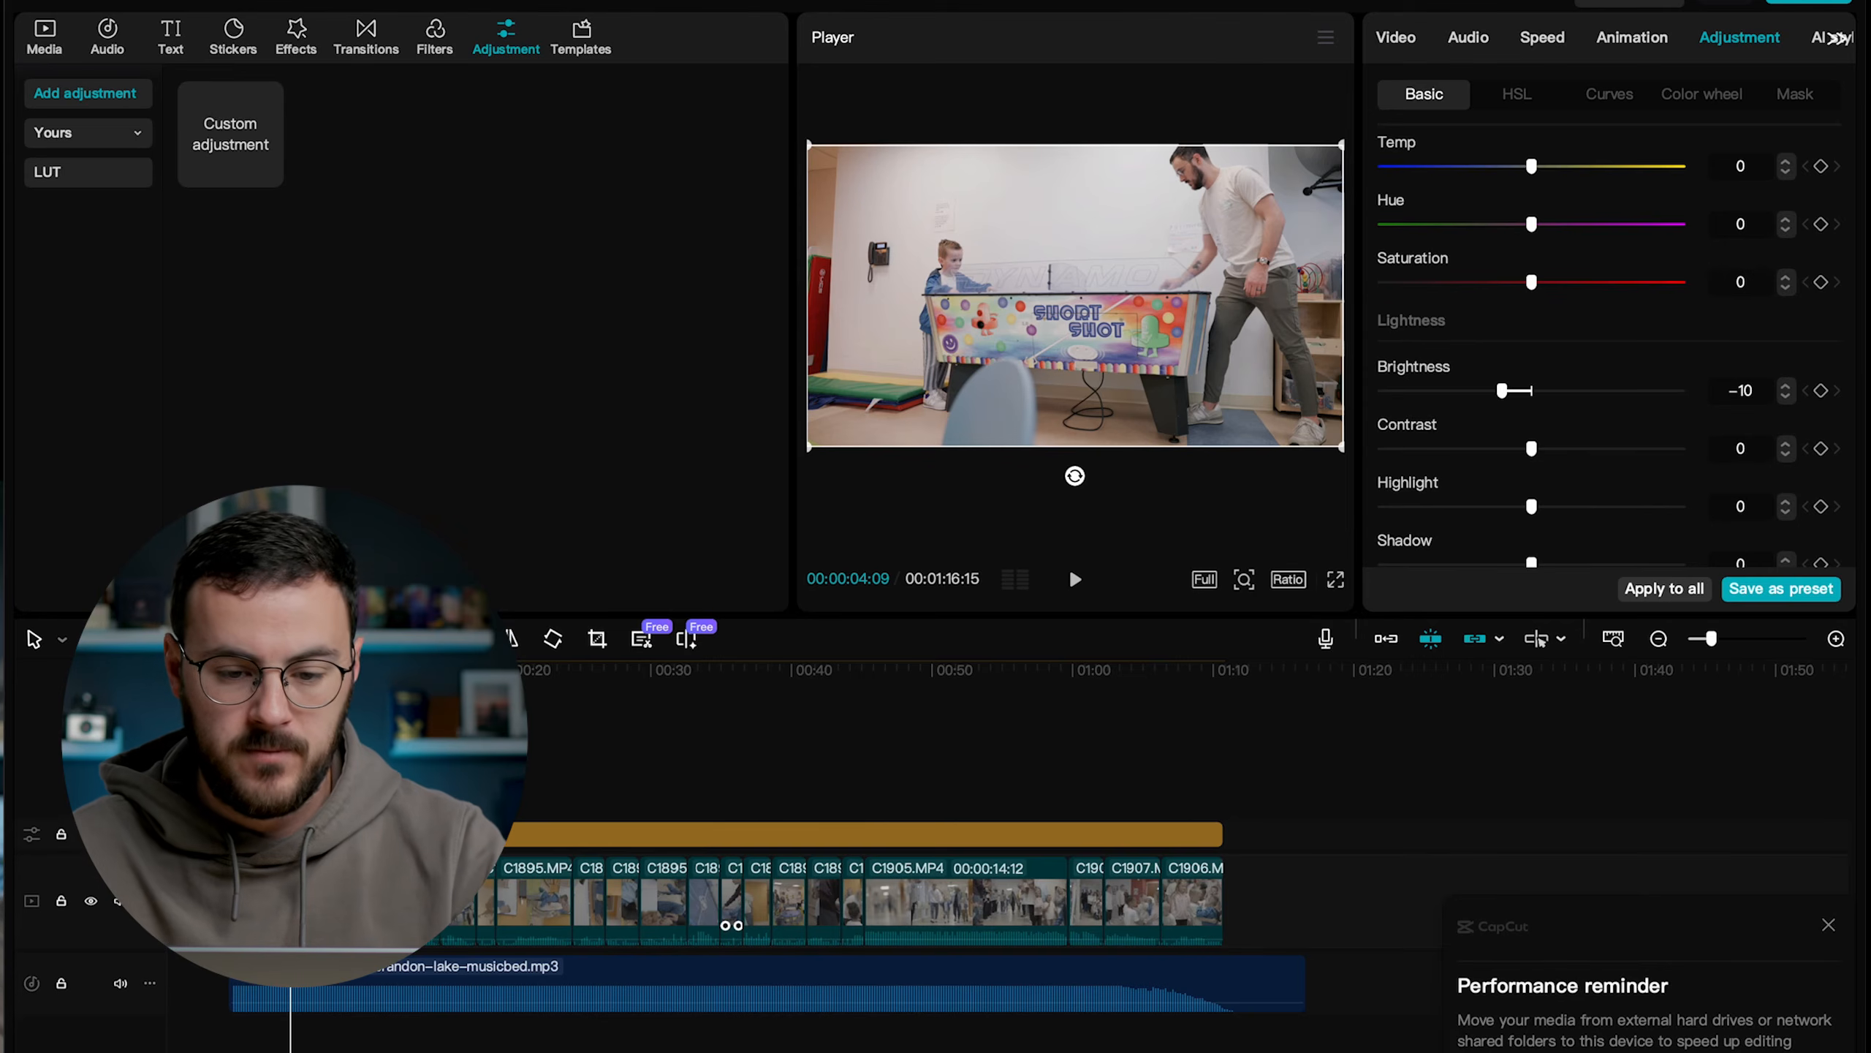
Set the game table clip's contrast to 8 and whites to -9, and play it back.
left_click_drag(1533, 454, 1500, 488)
scroll(1516, 529, "down", 4)
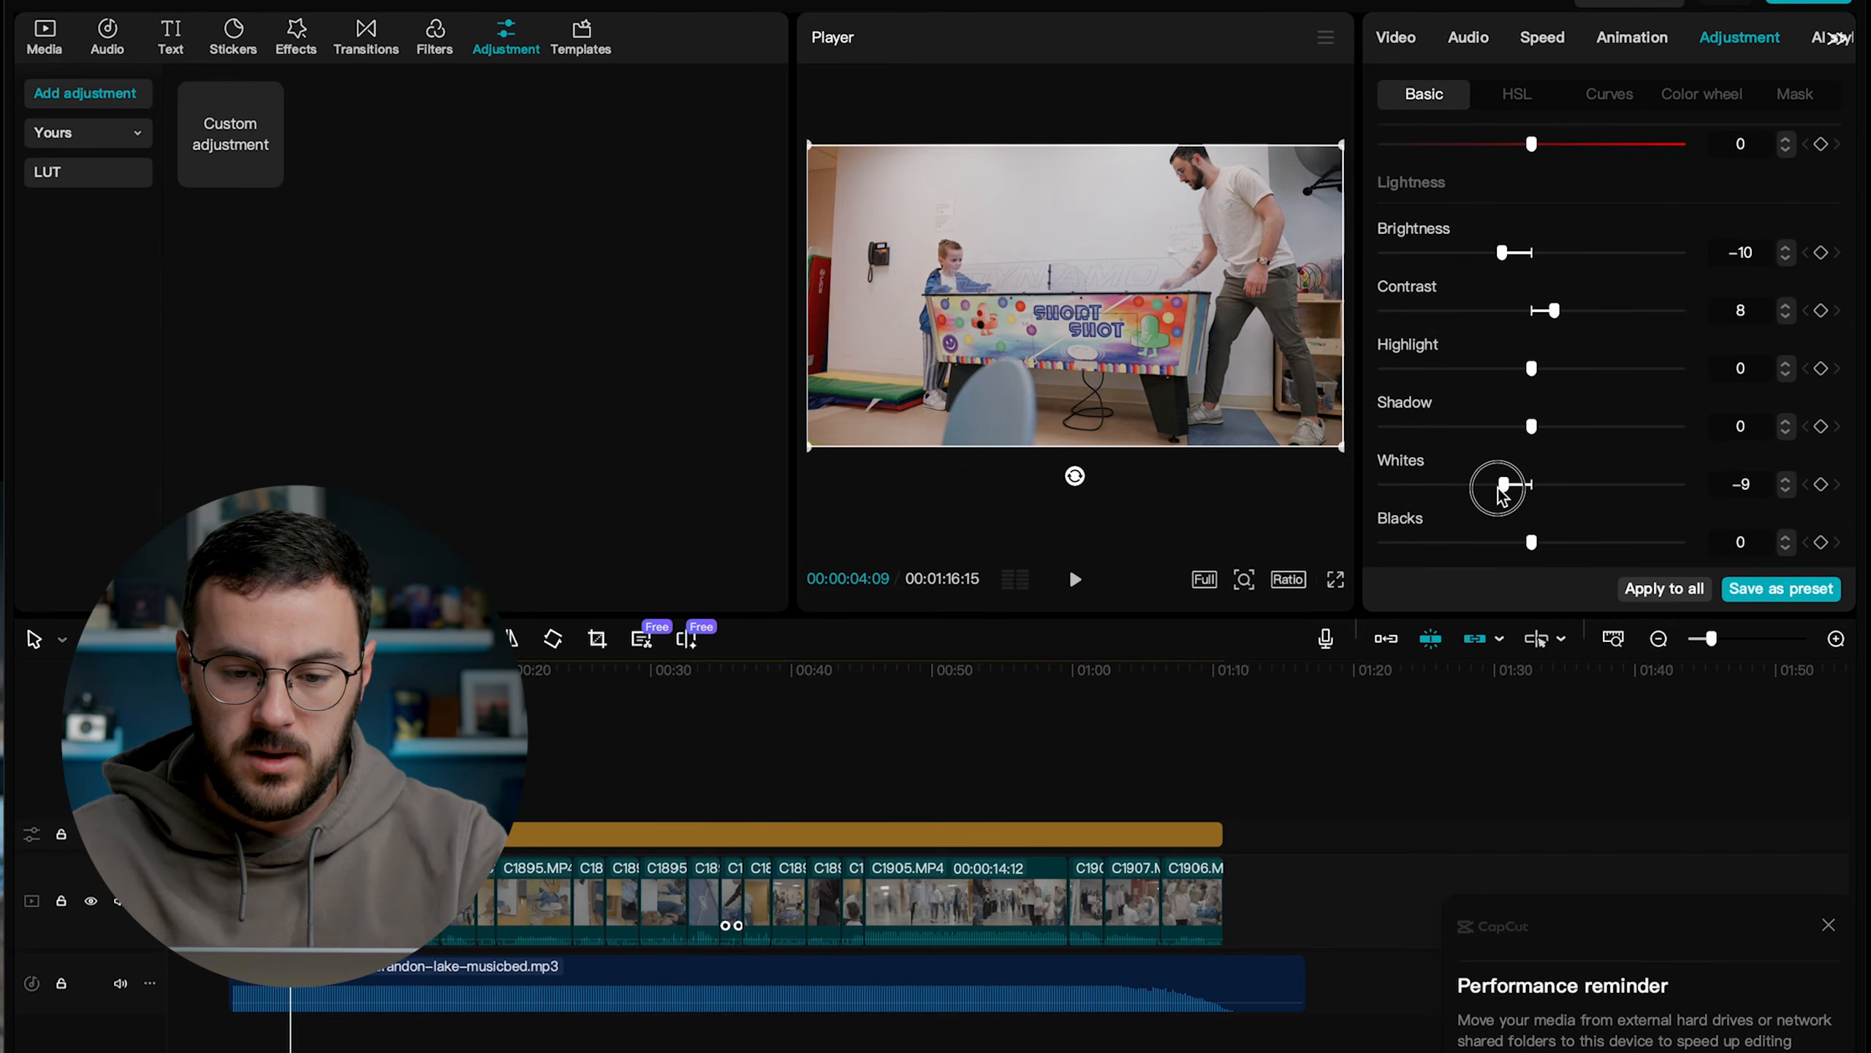
key("space")
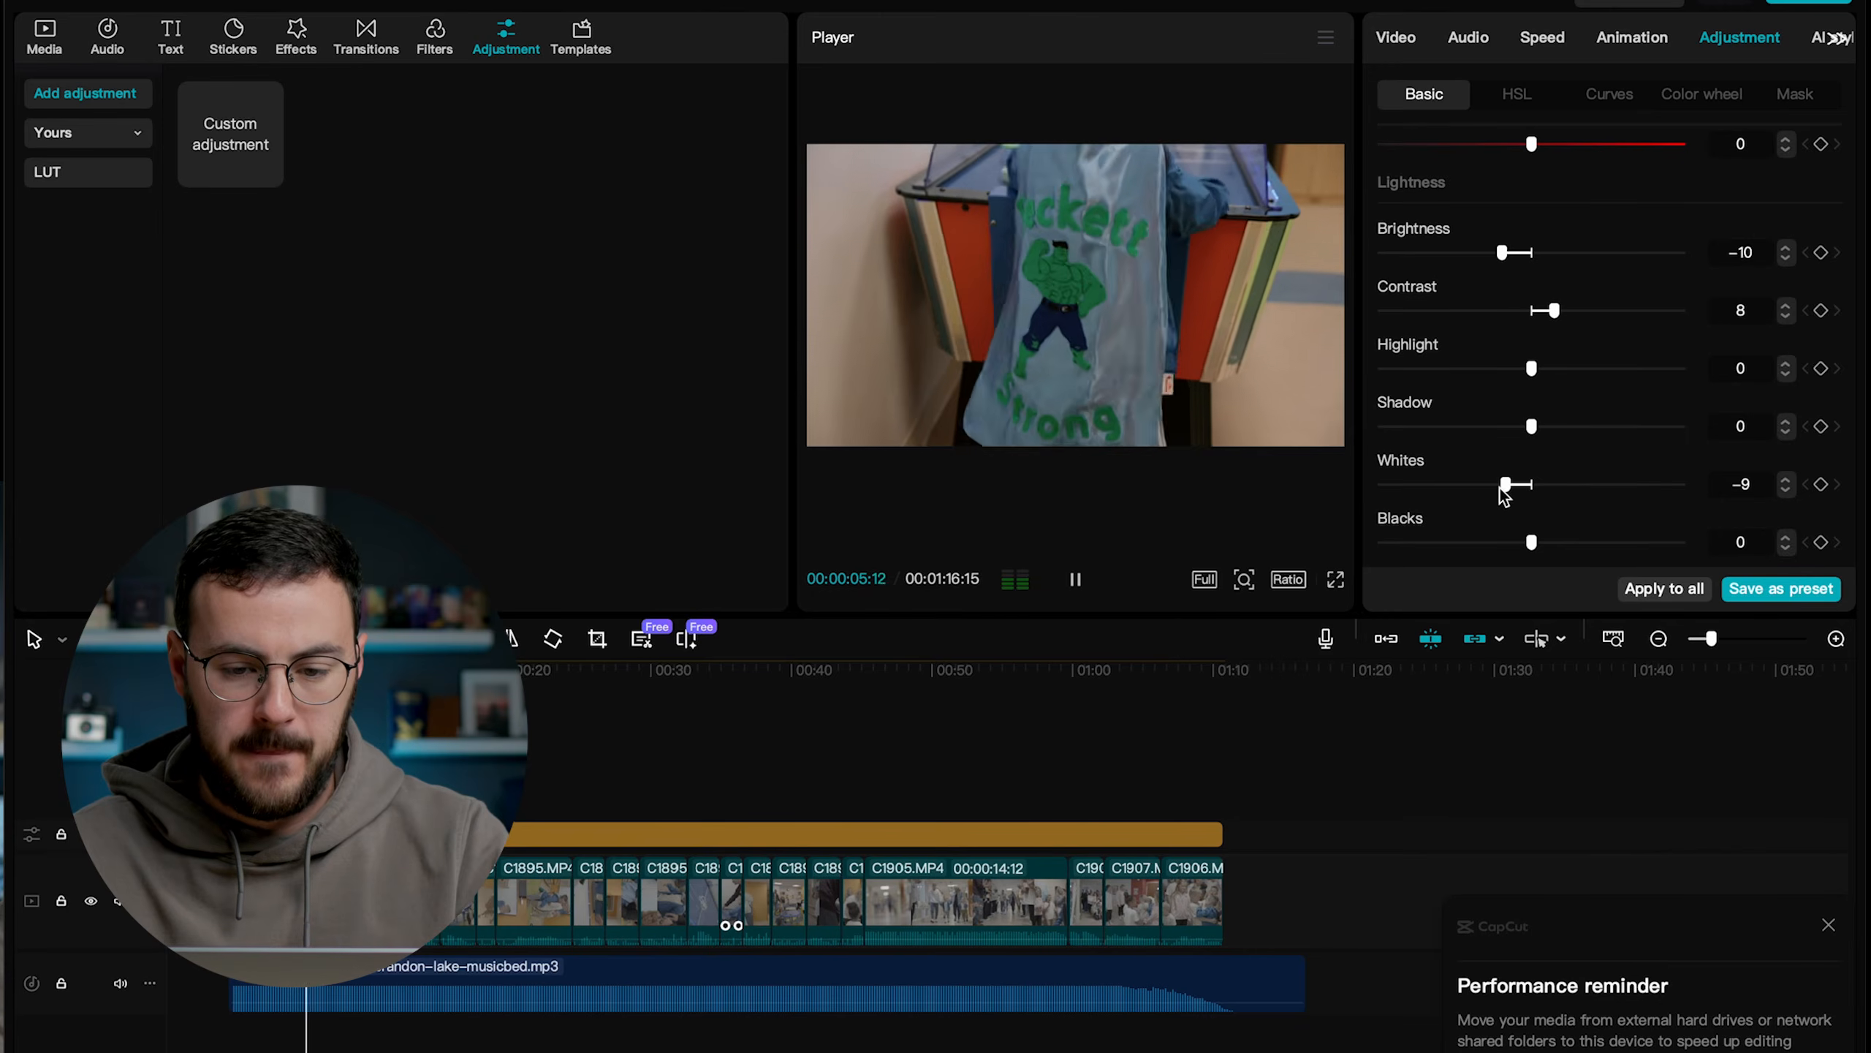
Go to the cape clip at about 5 seconds and search the effects for "stabilize".
left_click(914, 668)
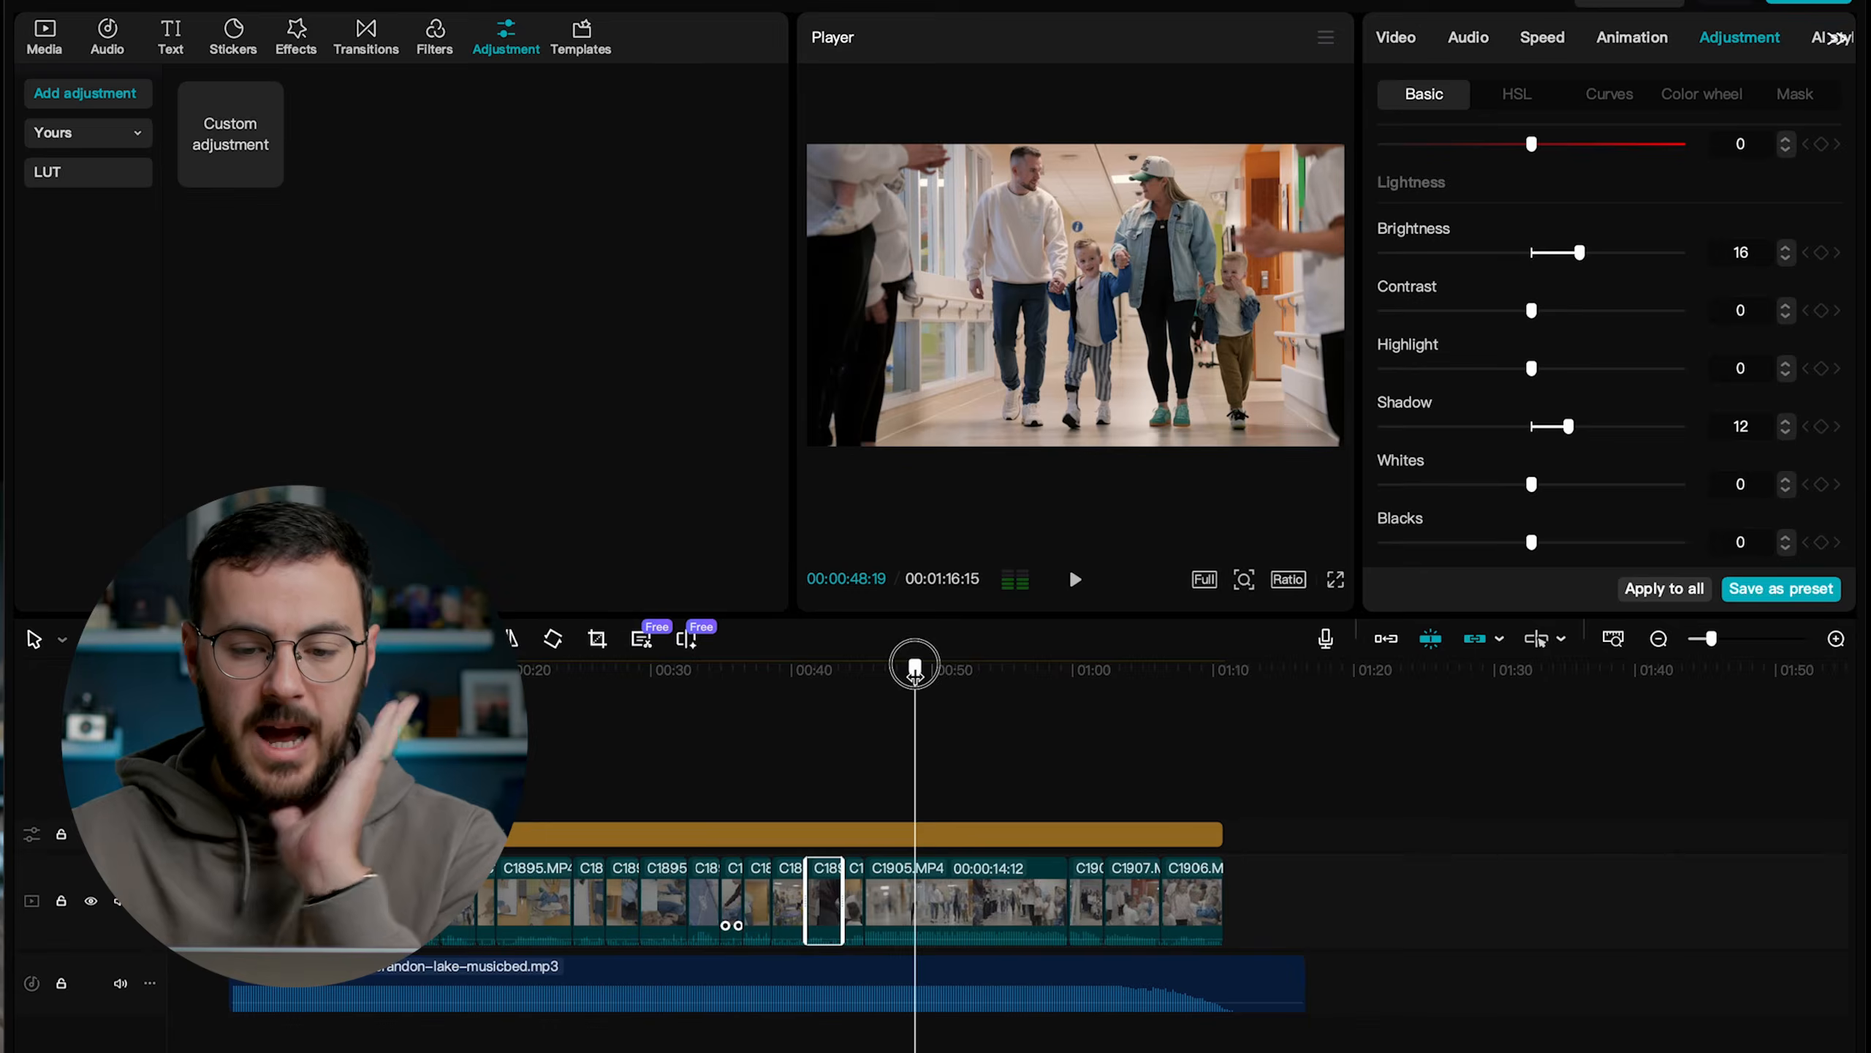
left_click_drag(914, 667, 304, 760)
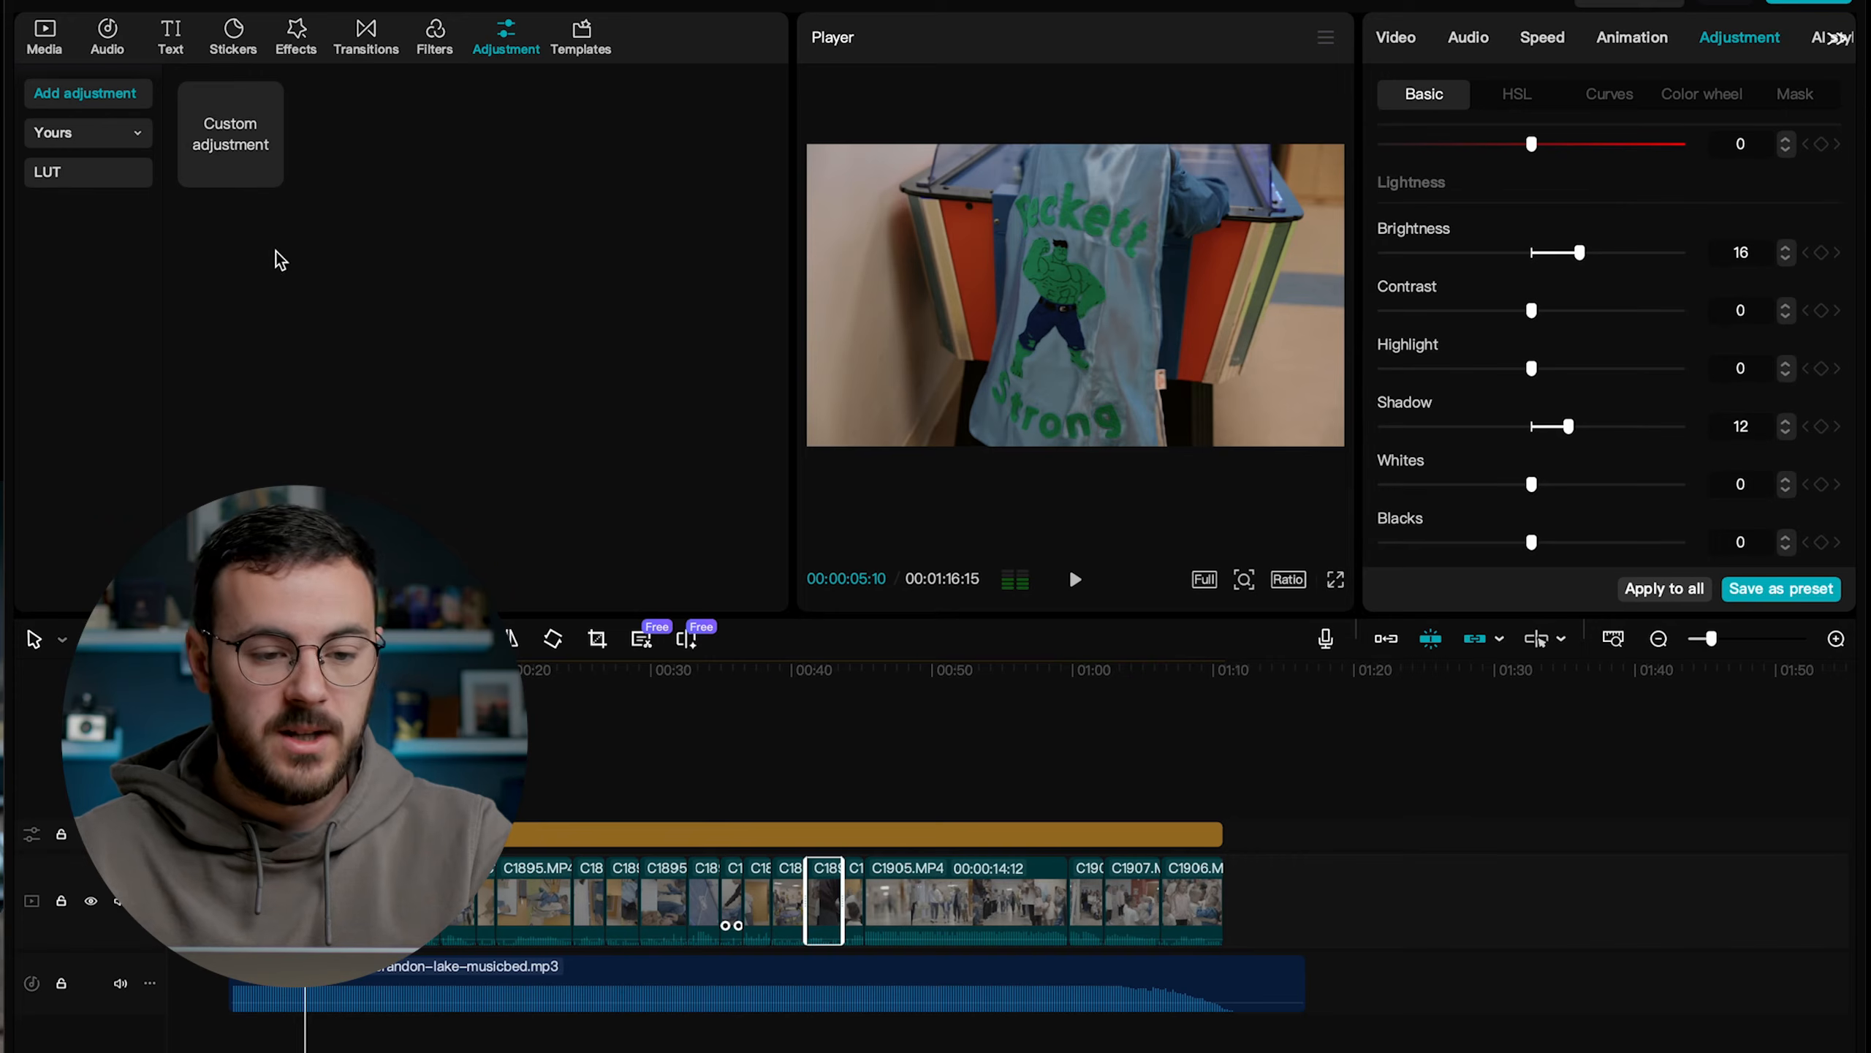
left_click(298, 38)
left_click(252, 95)
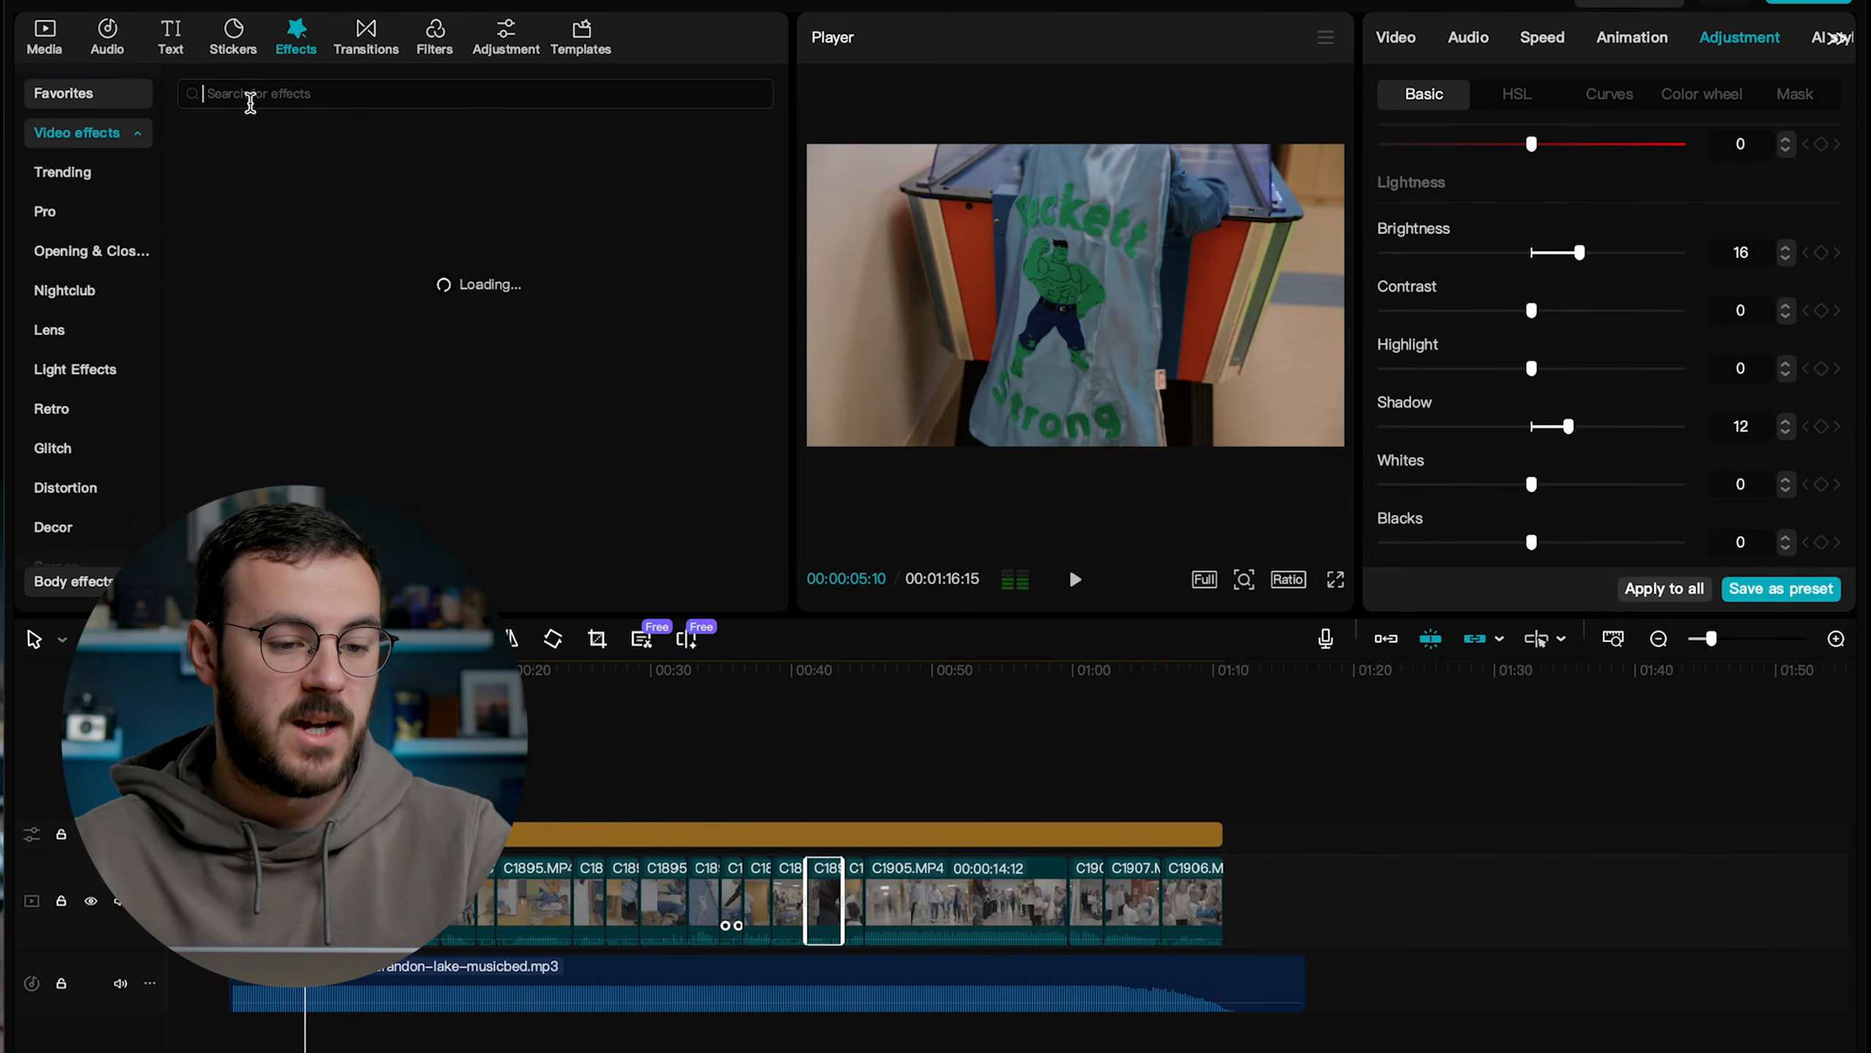
type("stabi")
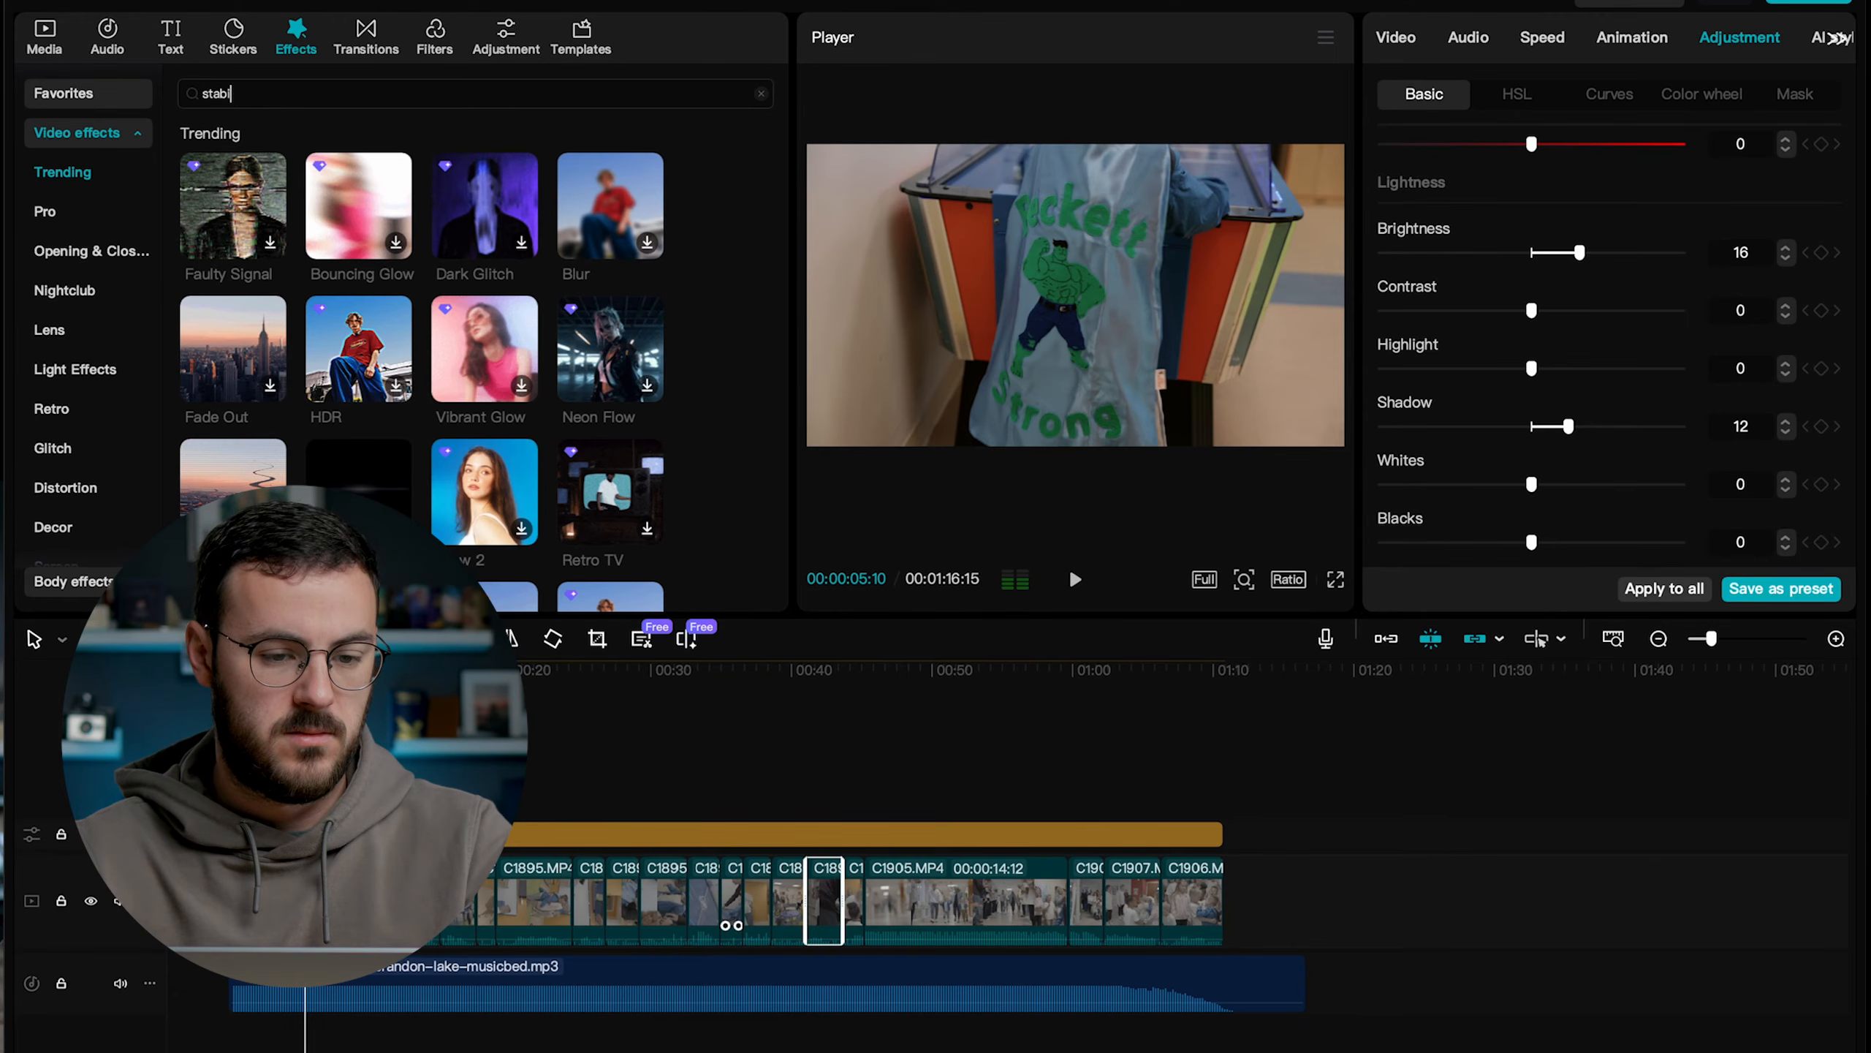
type("lize")
key("Return")
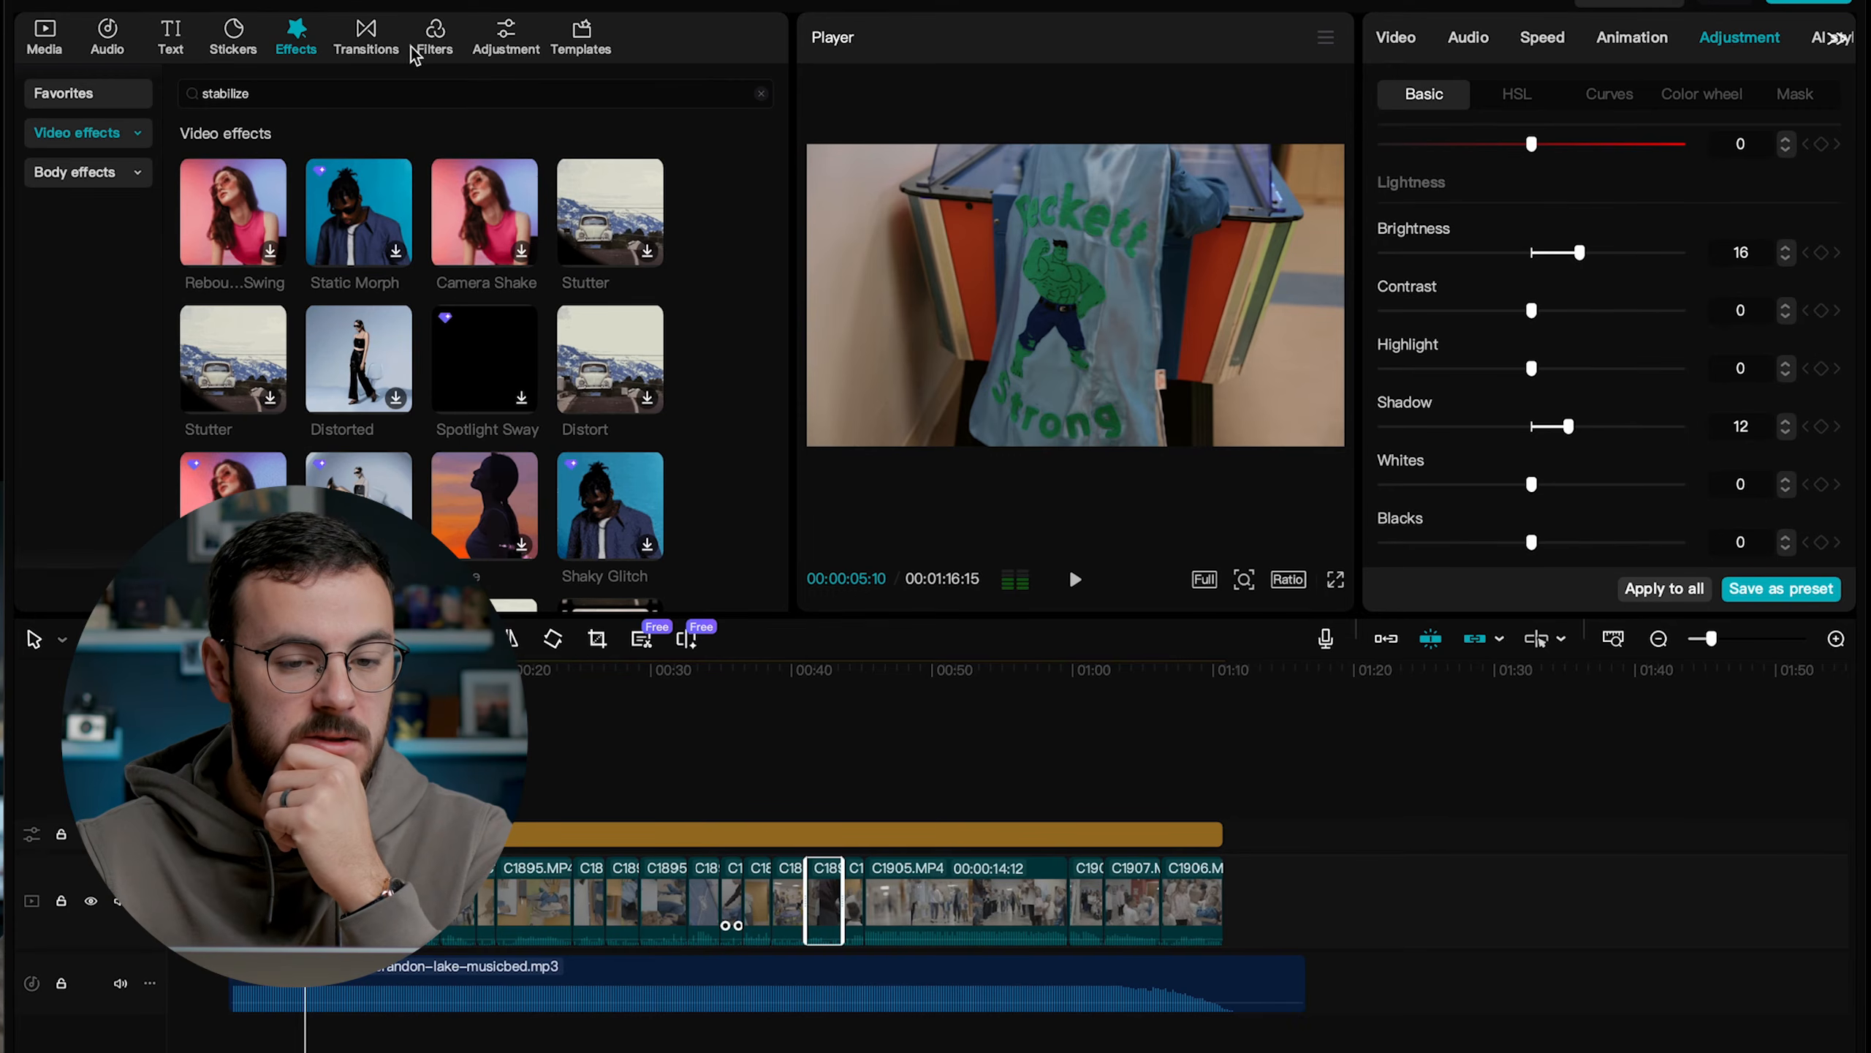
Look through the adjustment and template collections, including the Vlog templates, for a stabilization option.
left_click(505, 37)
left_click(581, 37)
scroll(549, 487, "down", 2)
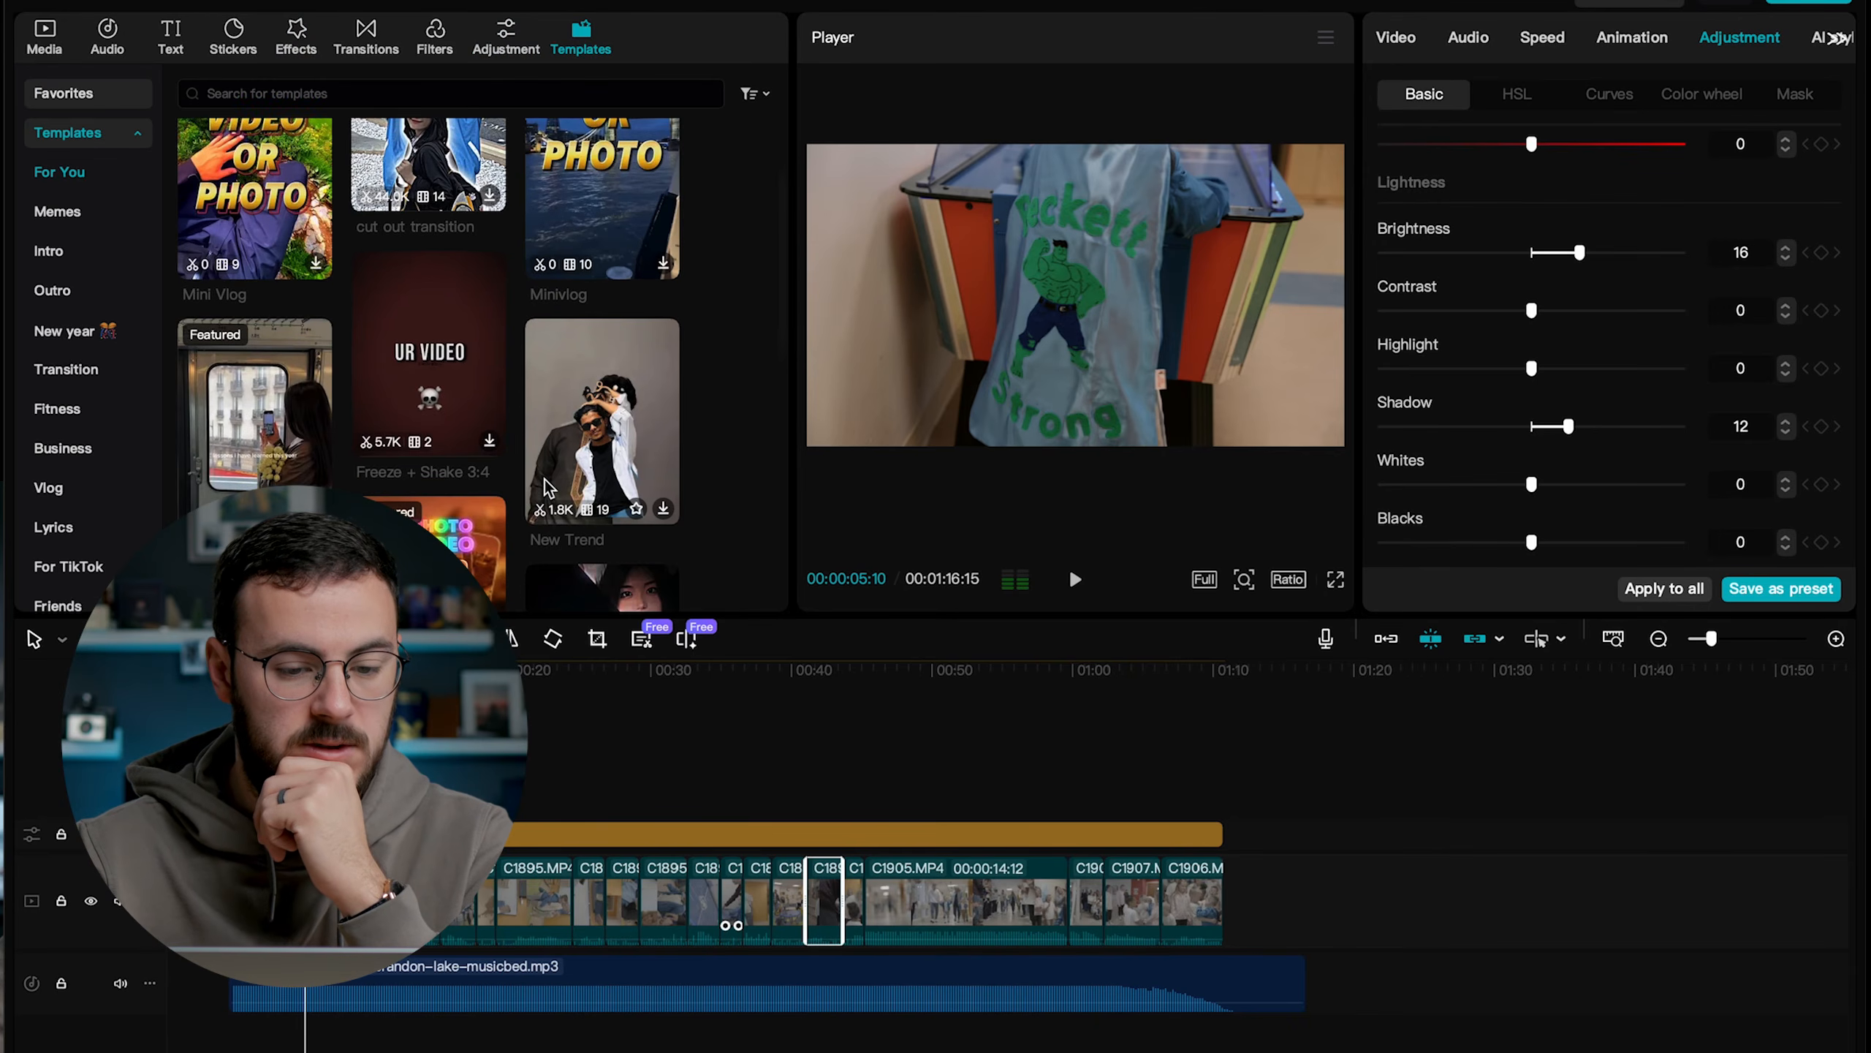
scroll(547, 488, "down", 5)
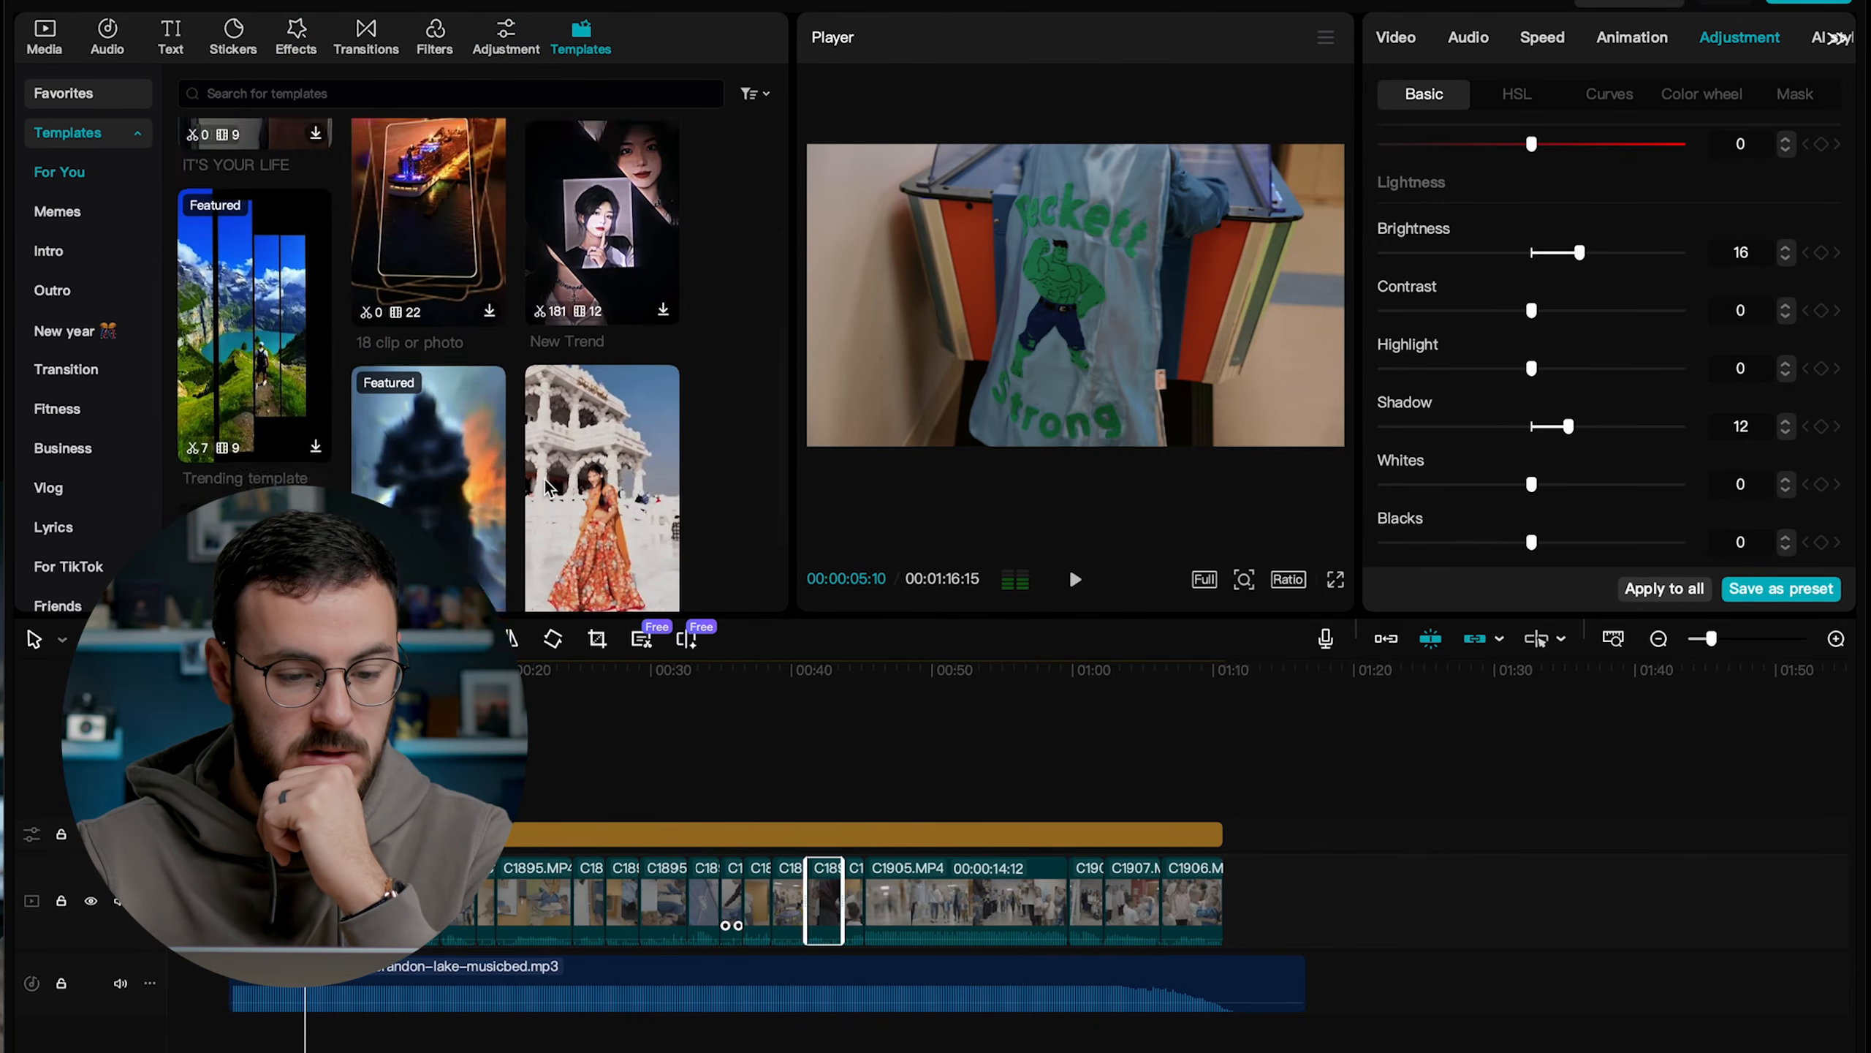
left_click(48, 487)
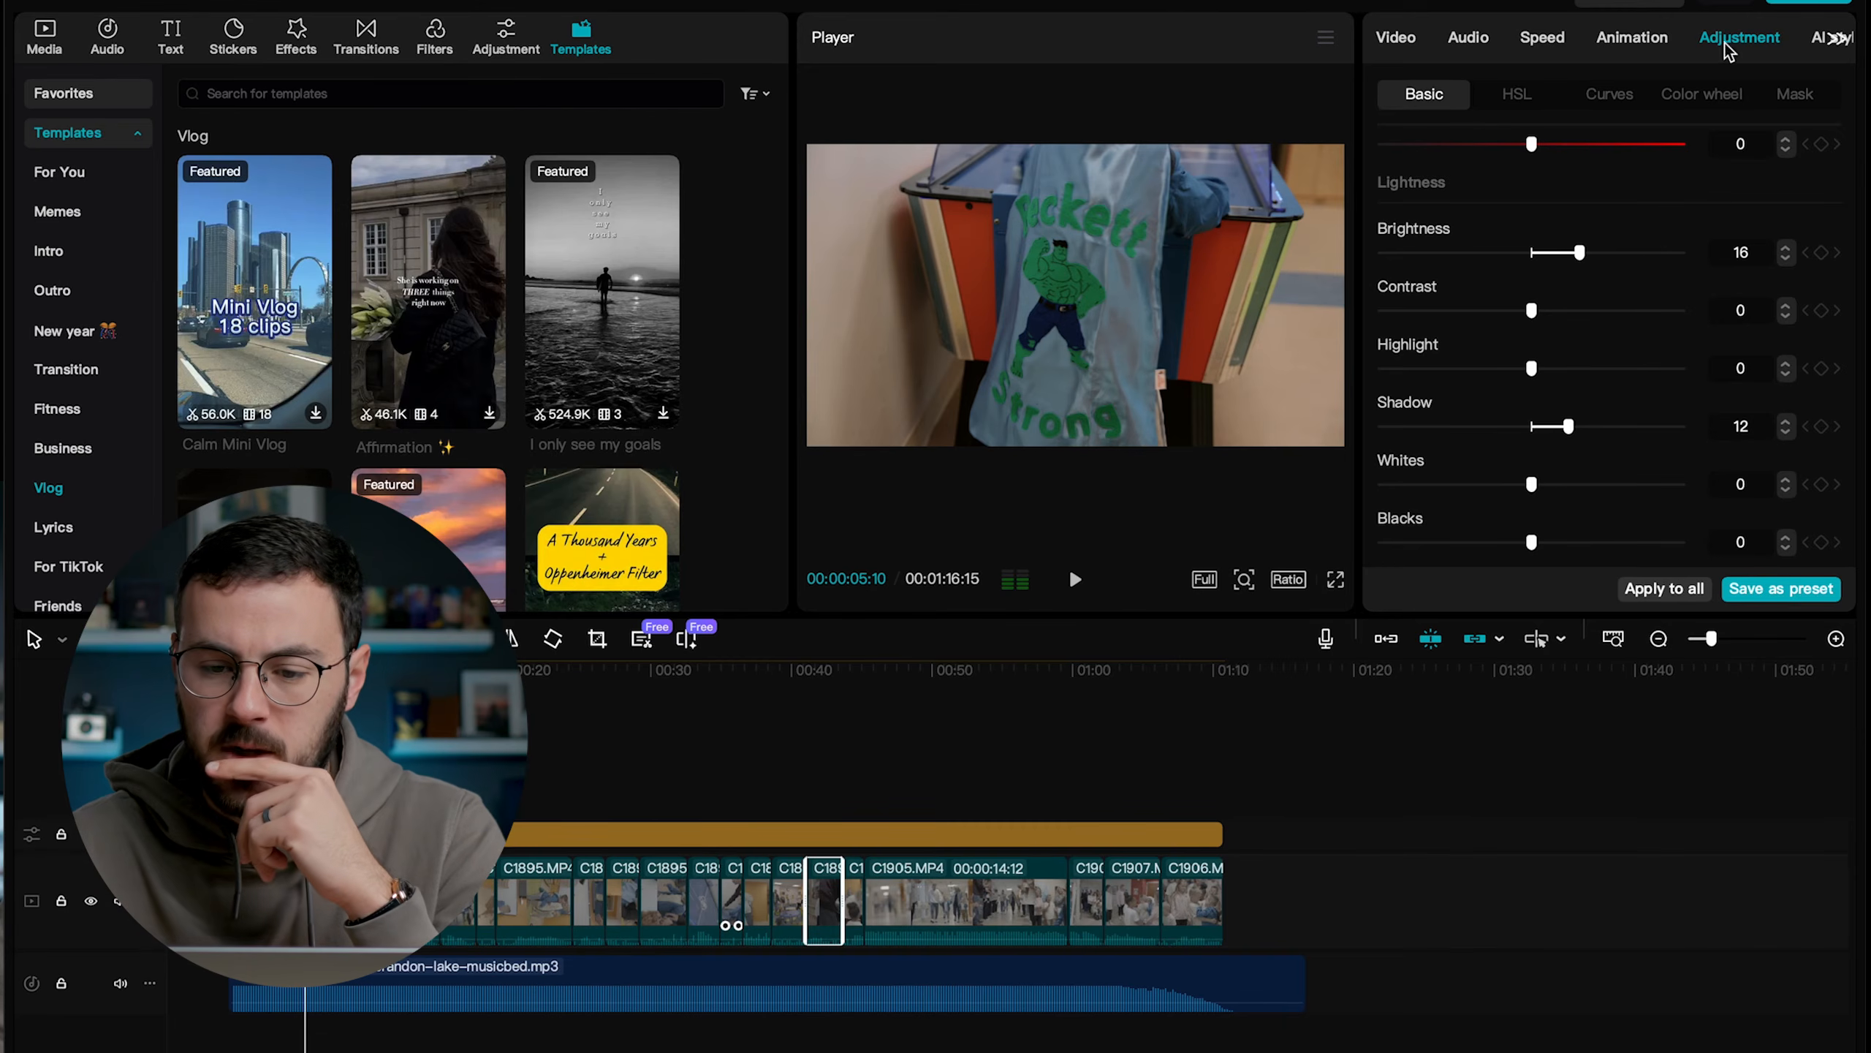
Find the stabilization setting among the cape clip's properties and turn on Stabilize at the Recommended level.
scroll(1616, 251, "up", 10)
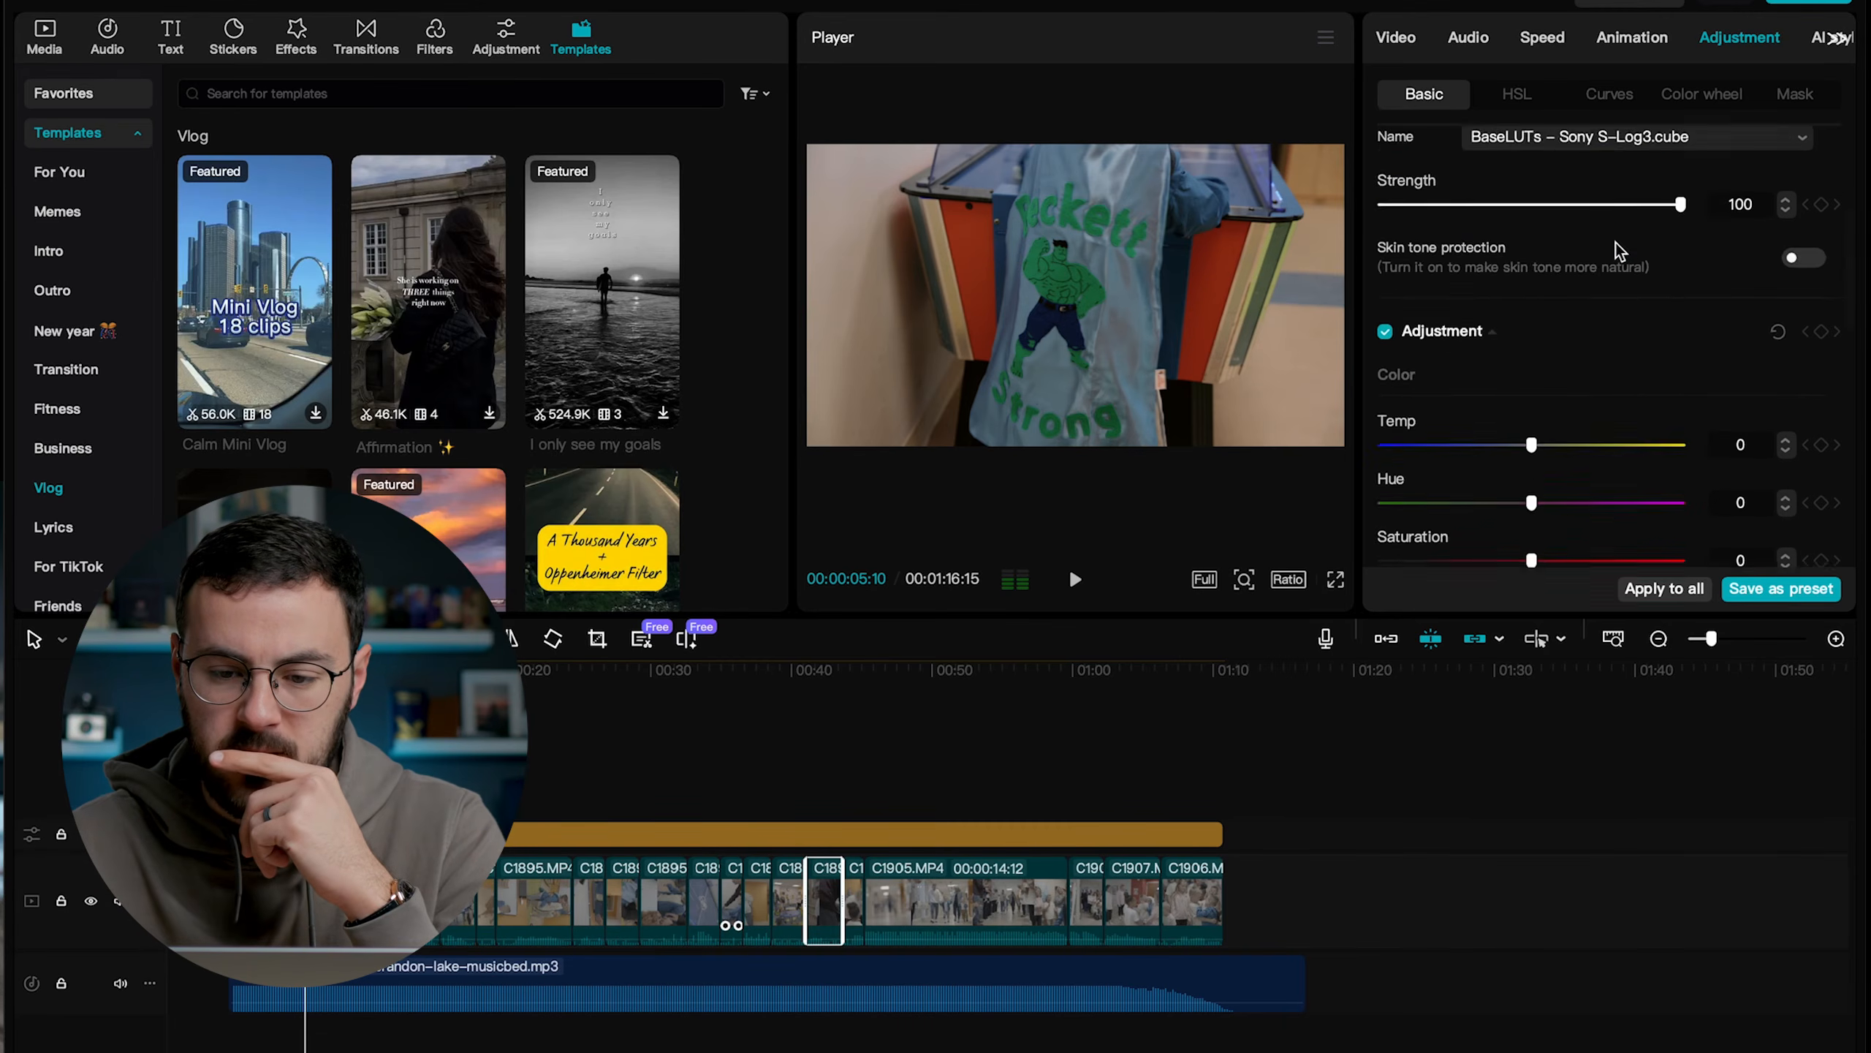
left_click(1542, 36)
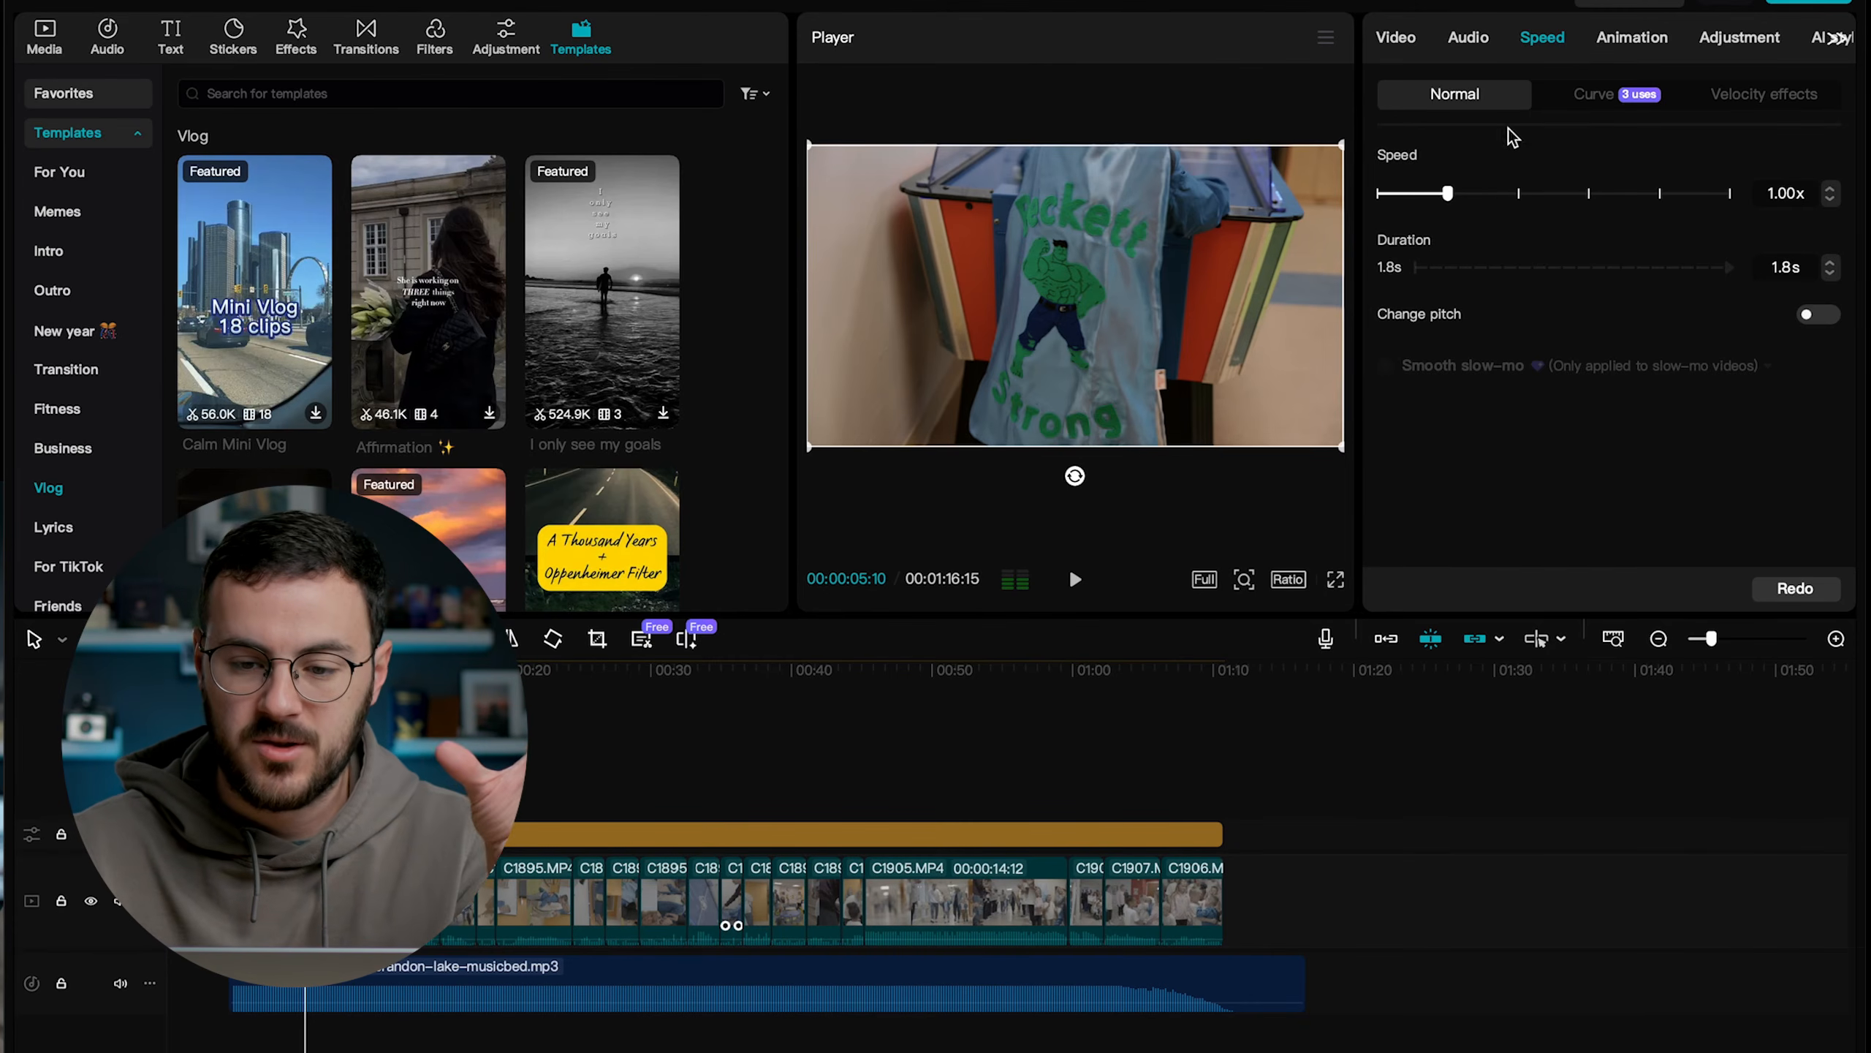
left_click(1468, 46)
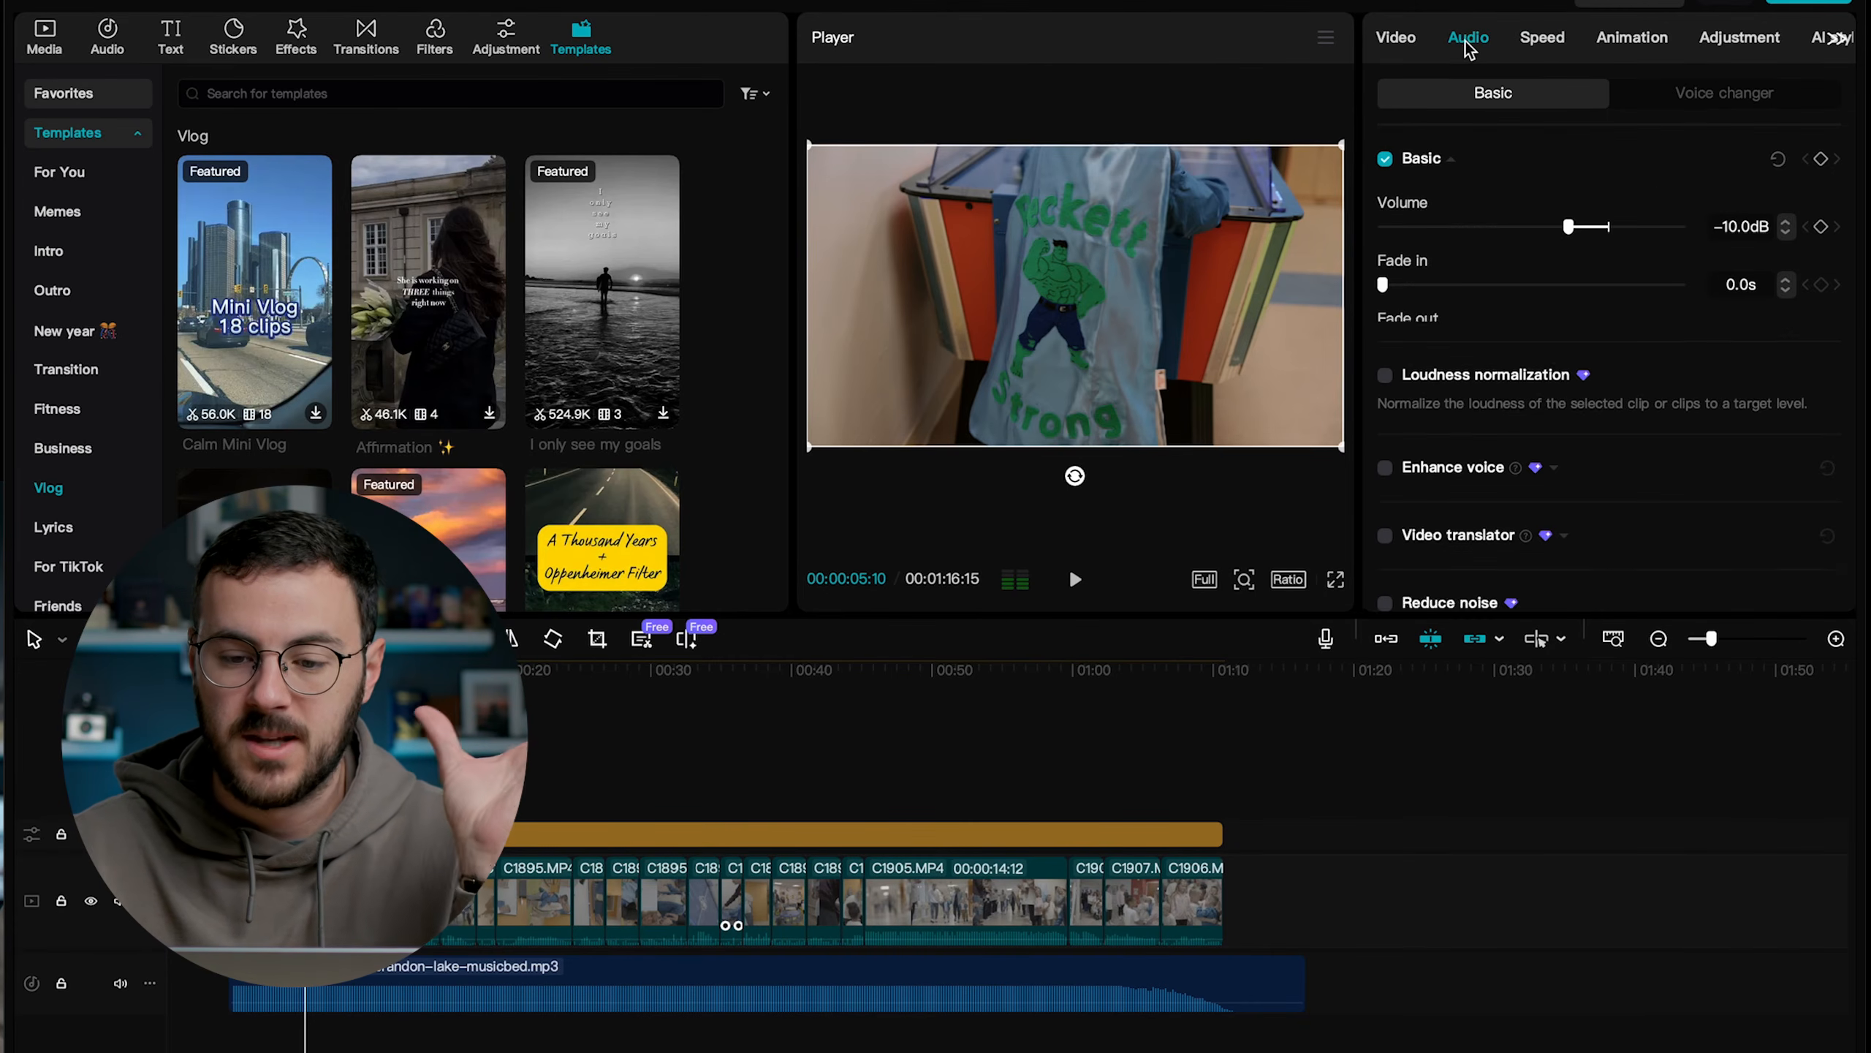
left_click(1397, 37)
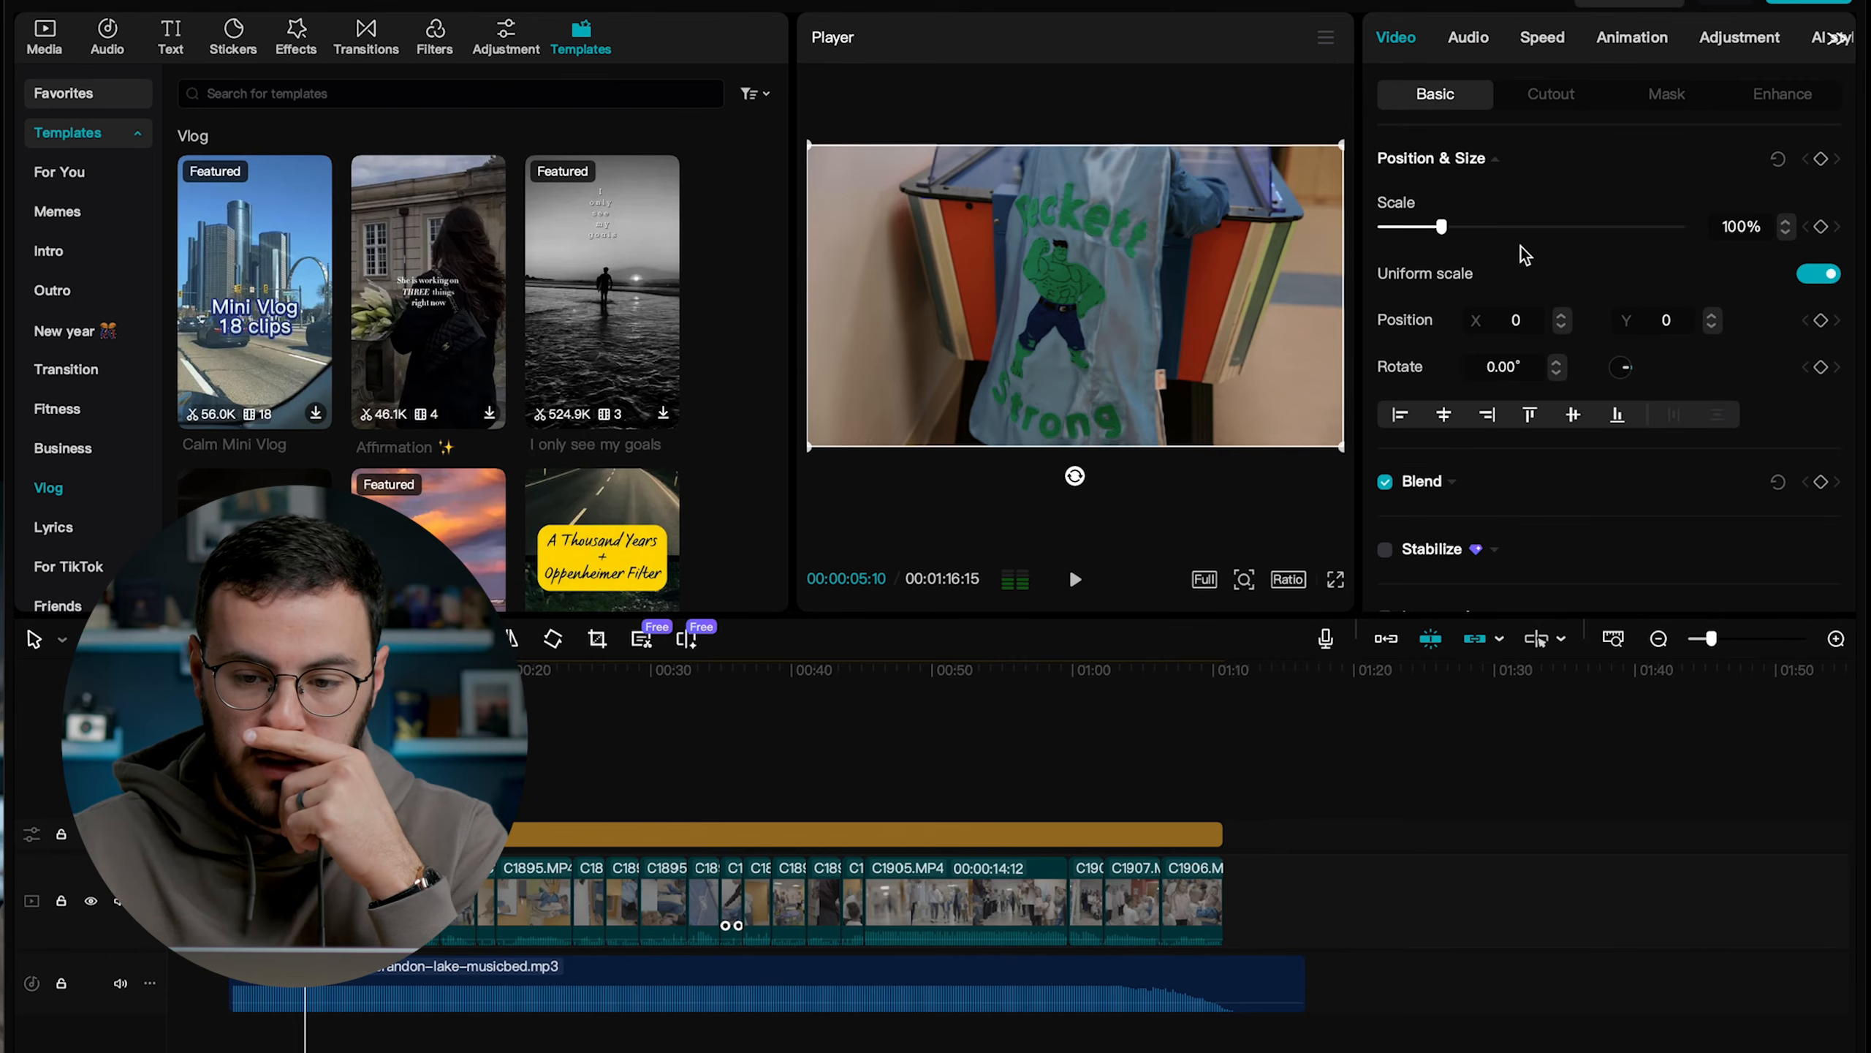
scroll(1524, 255, "down", 3)
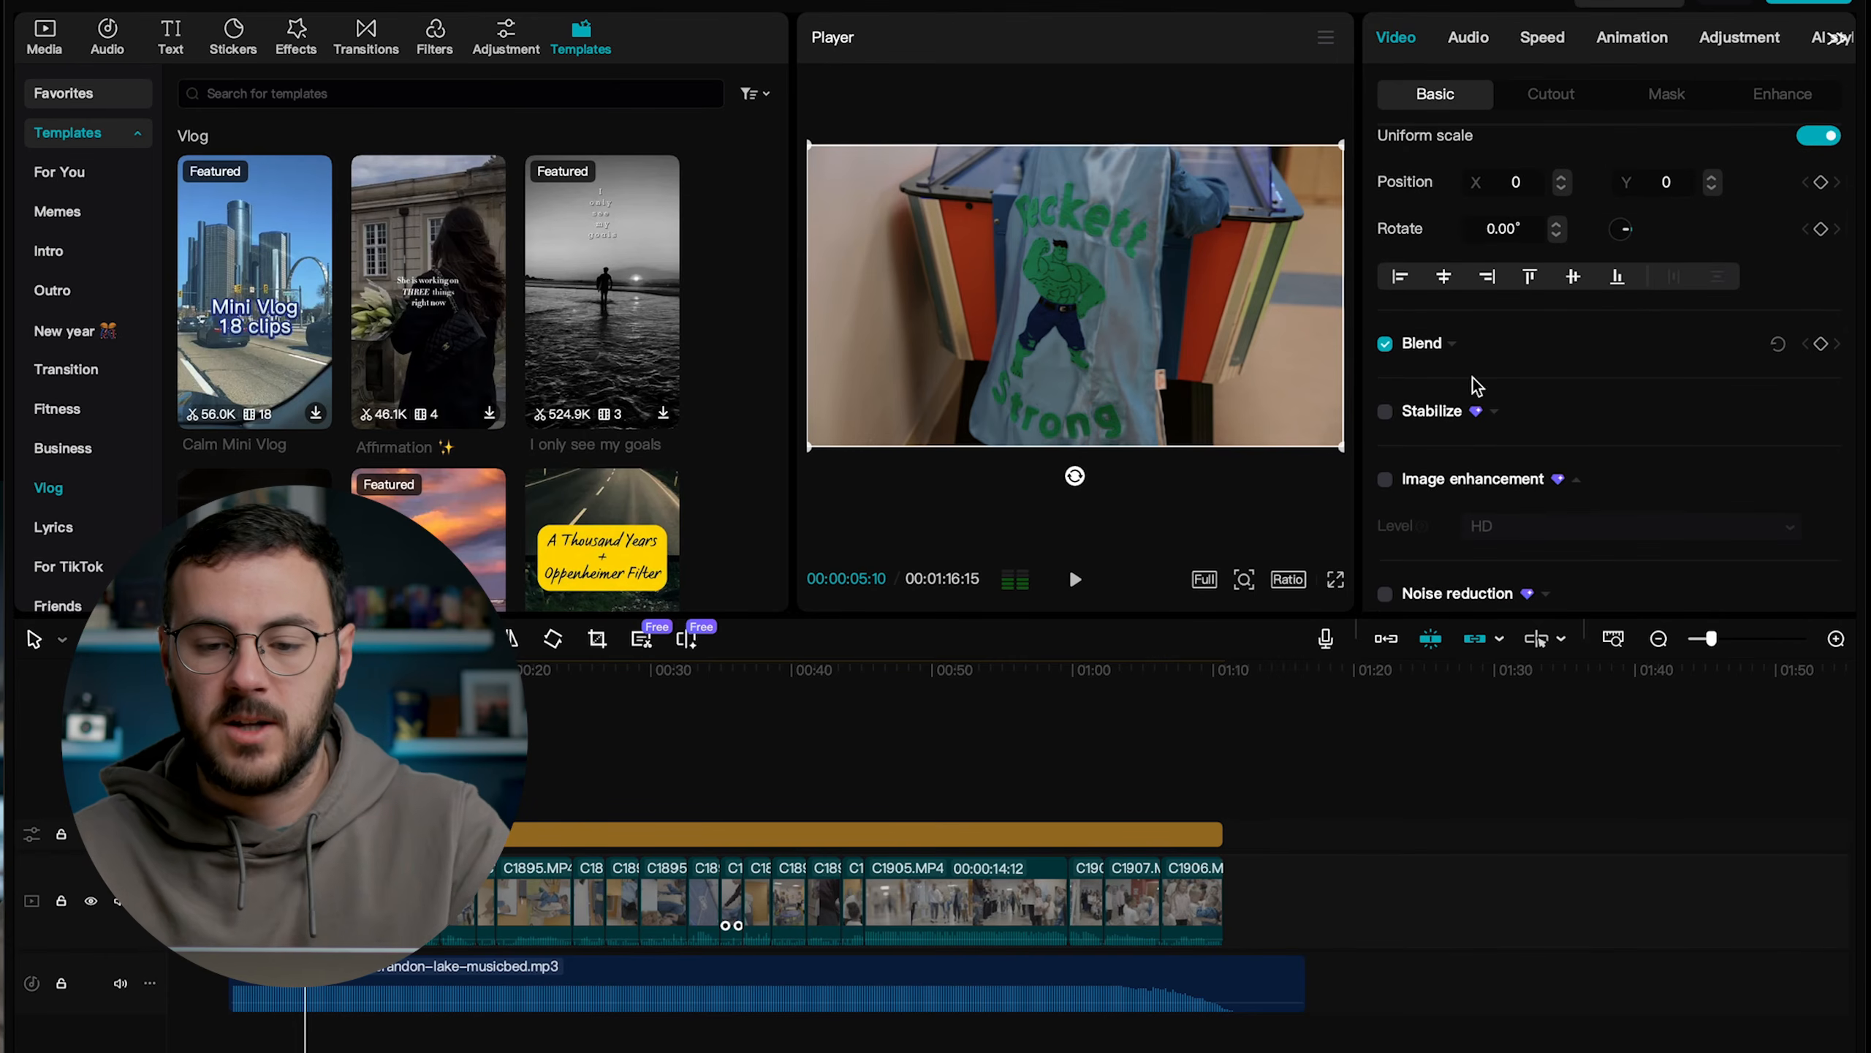
scroll(1503, 302, "up", 2)
scroll(1503, 302, "up", 1)
scroll(1474, 369, "down", 2)
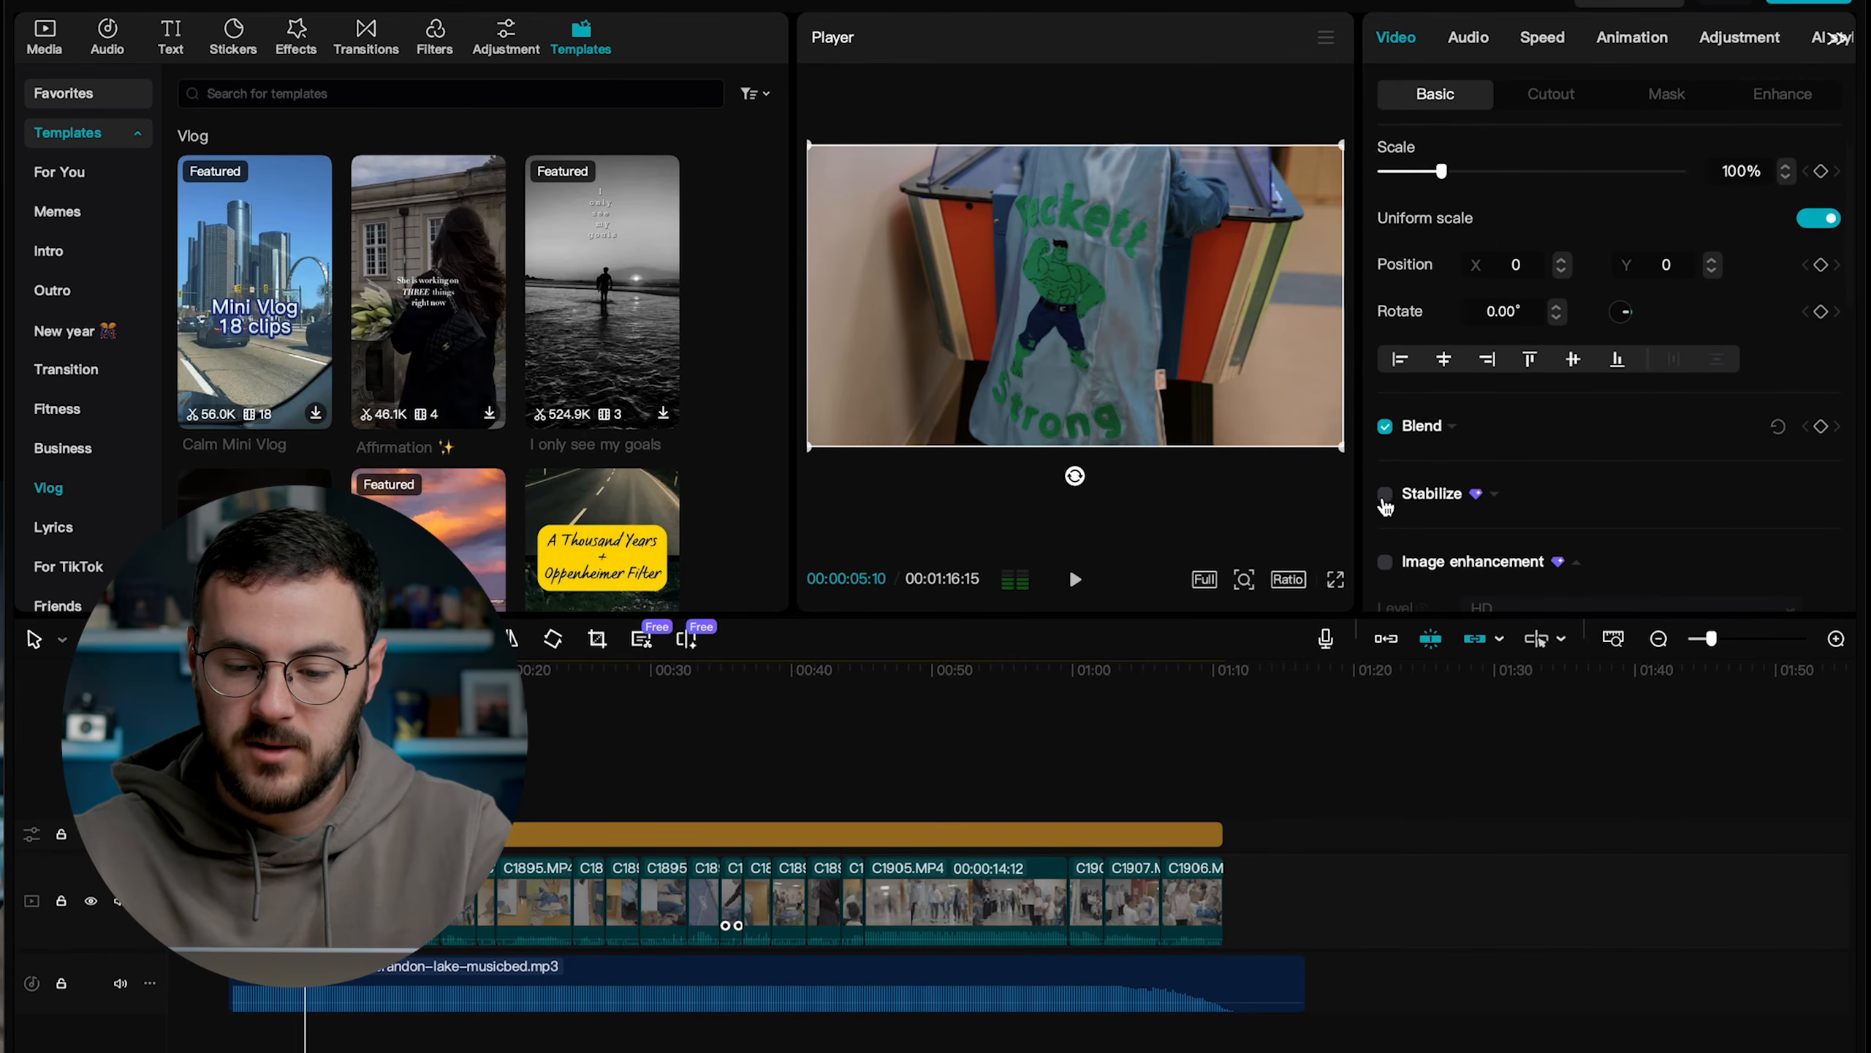
left_click(1384, 494)
scroll(1537, 468, "down", 2)
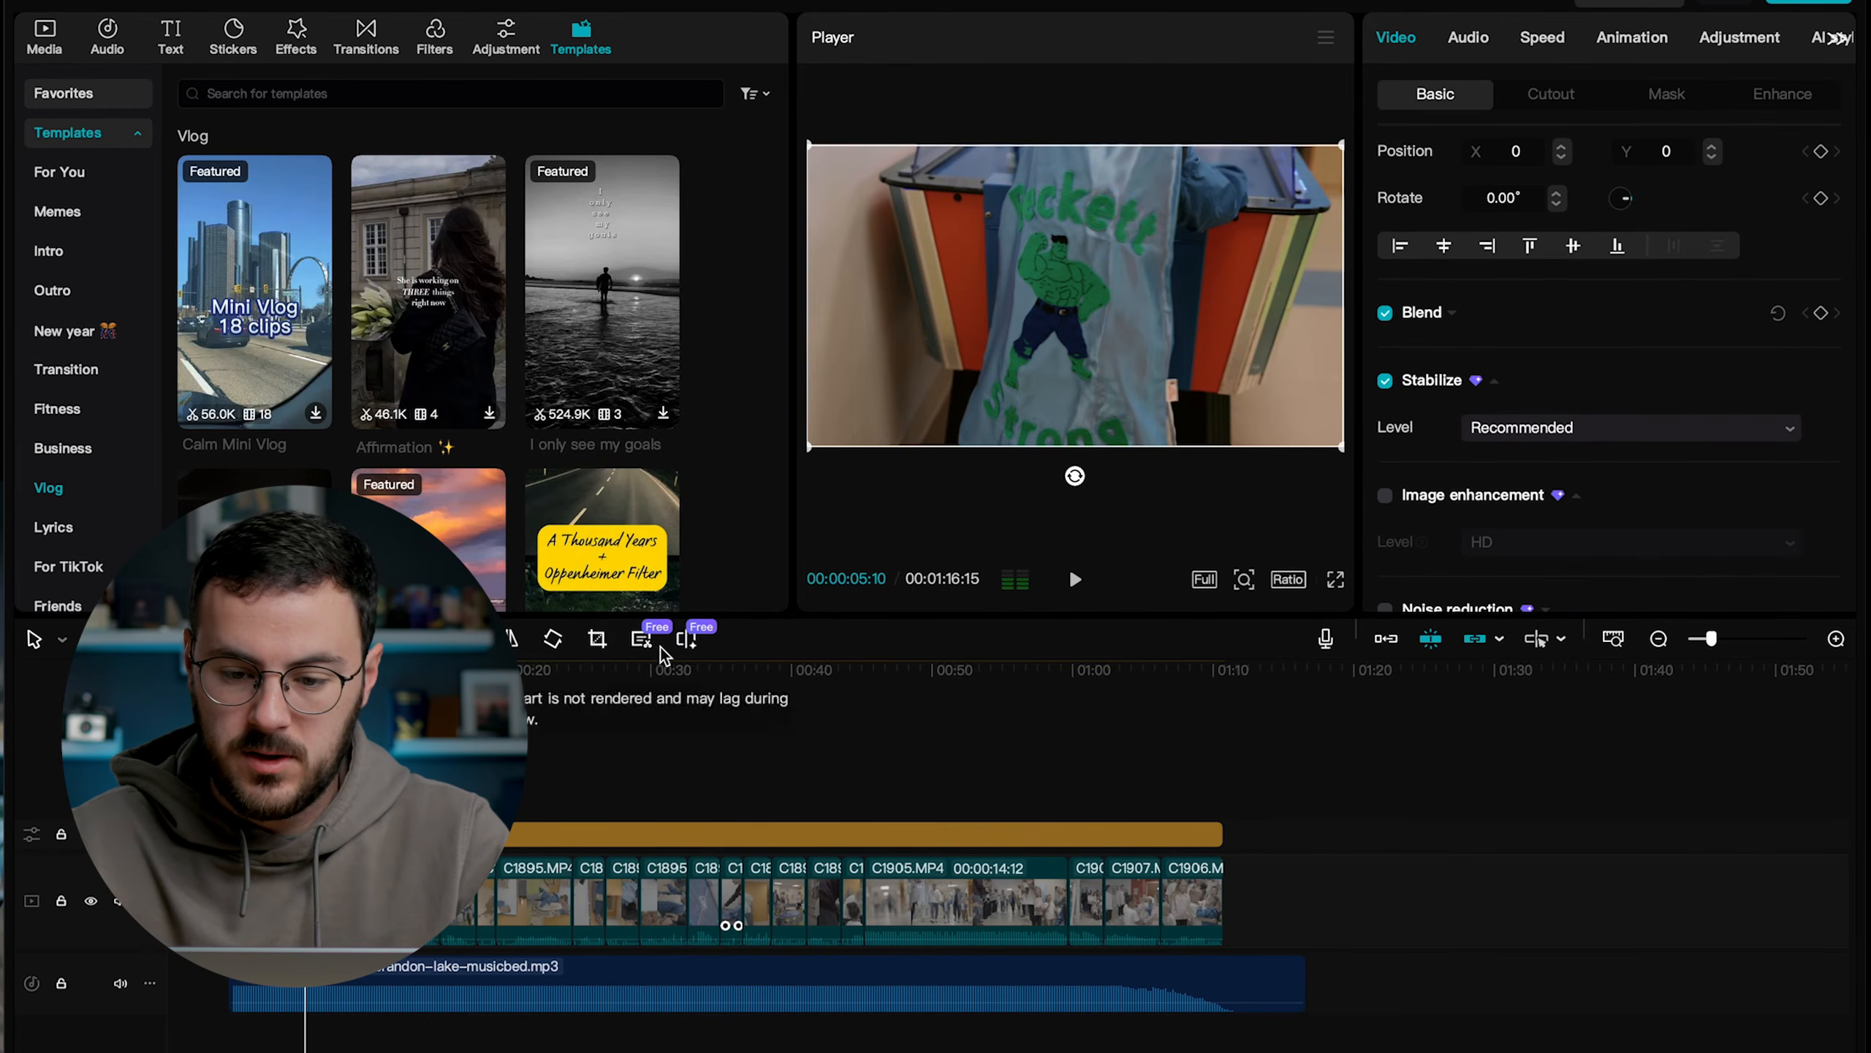
Compare the cape clip's playback with Stabilize turned off and with it turned back on at the Recommended level.
left_click(1384, 381)
key("space")
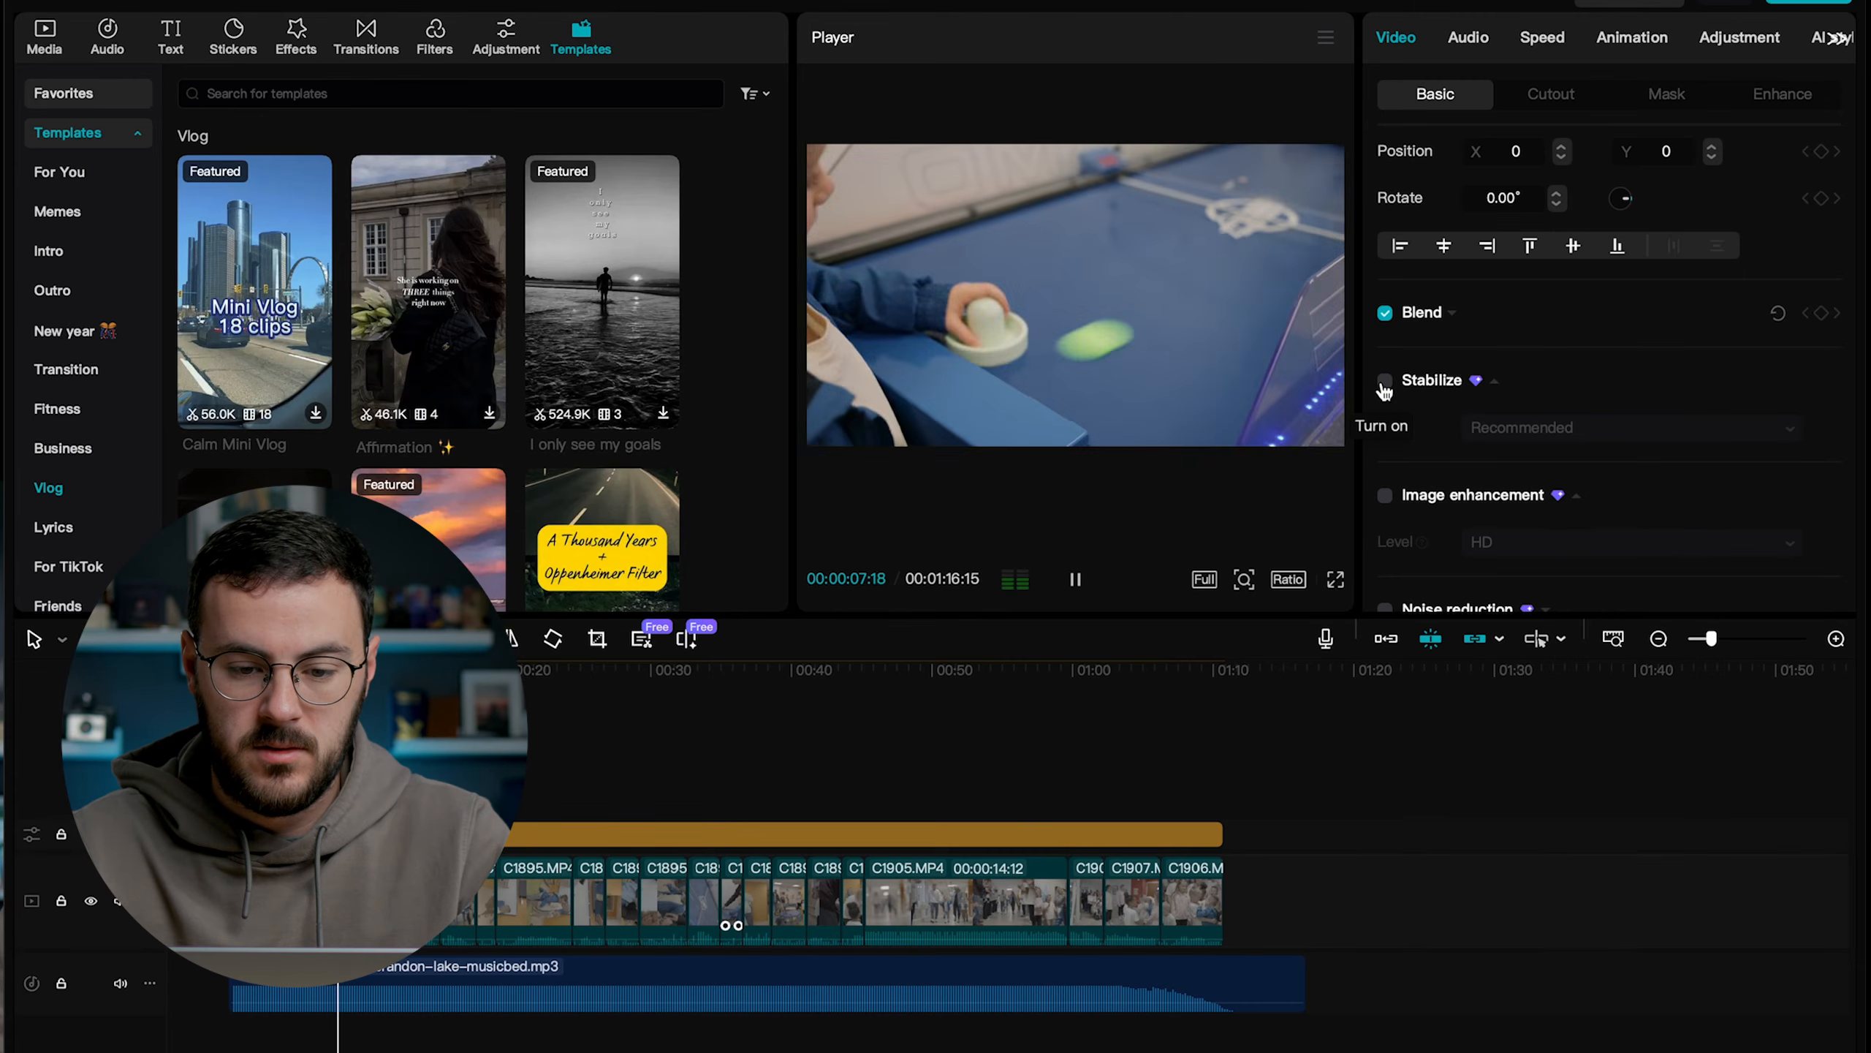
key("space")
left_click(1385, 381)
key("space")
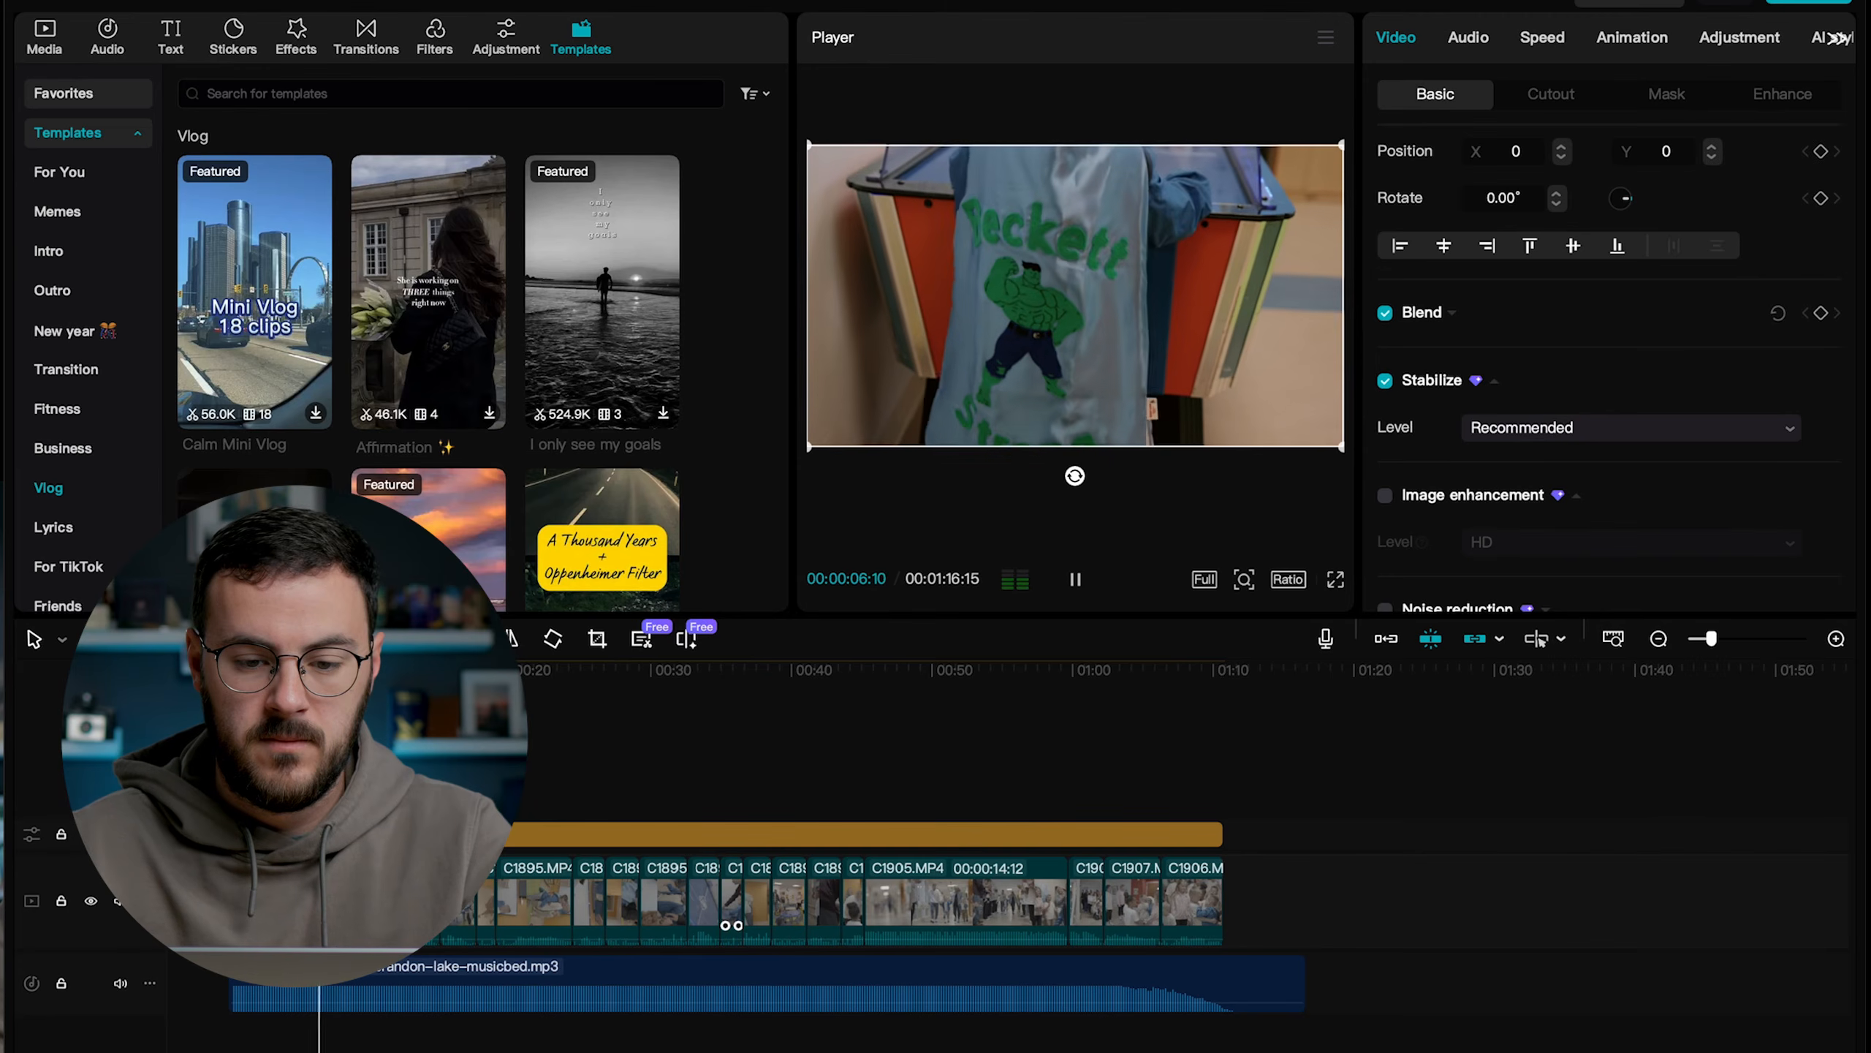
left_click(1069, 566)
key("space")
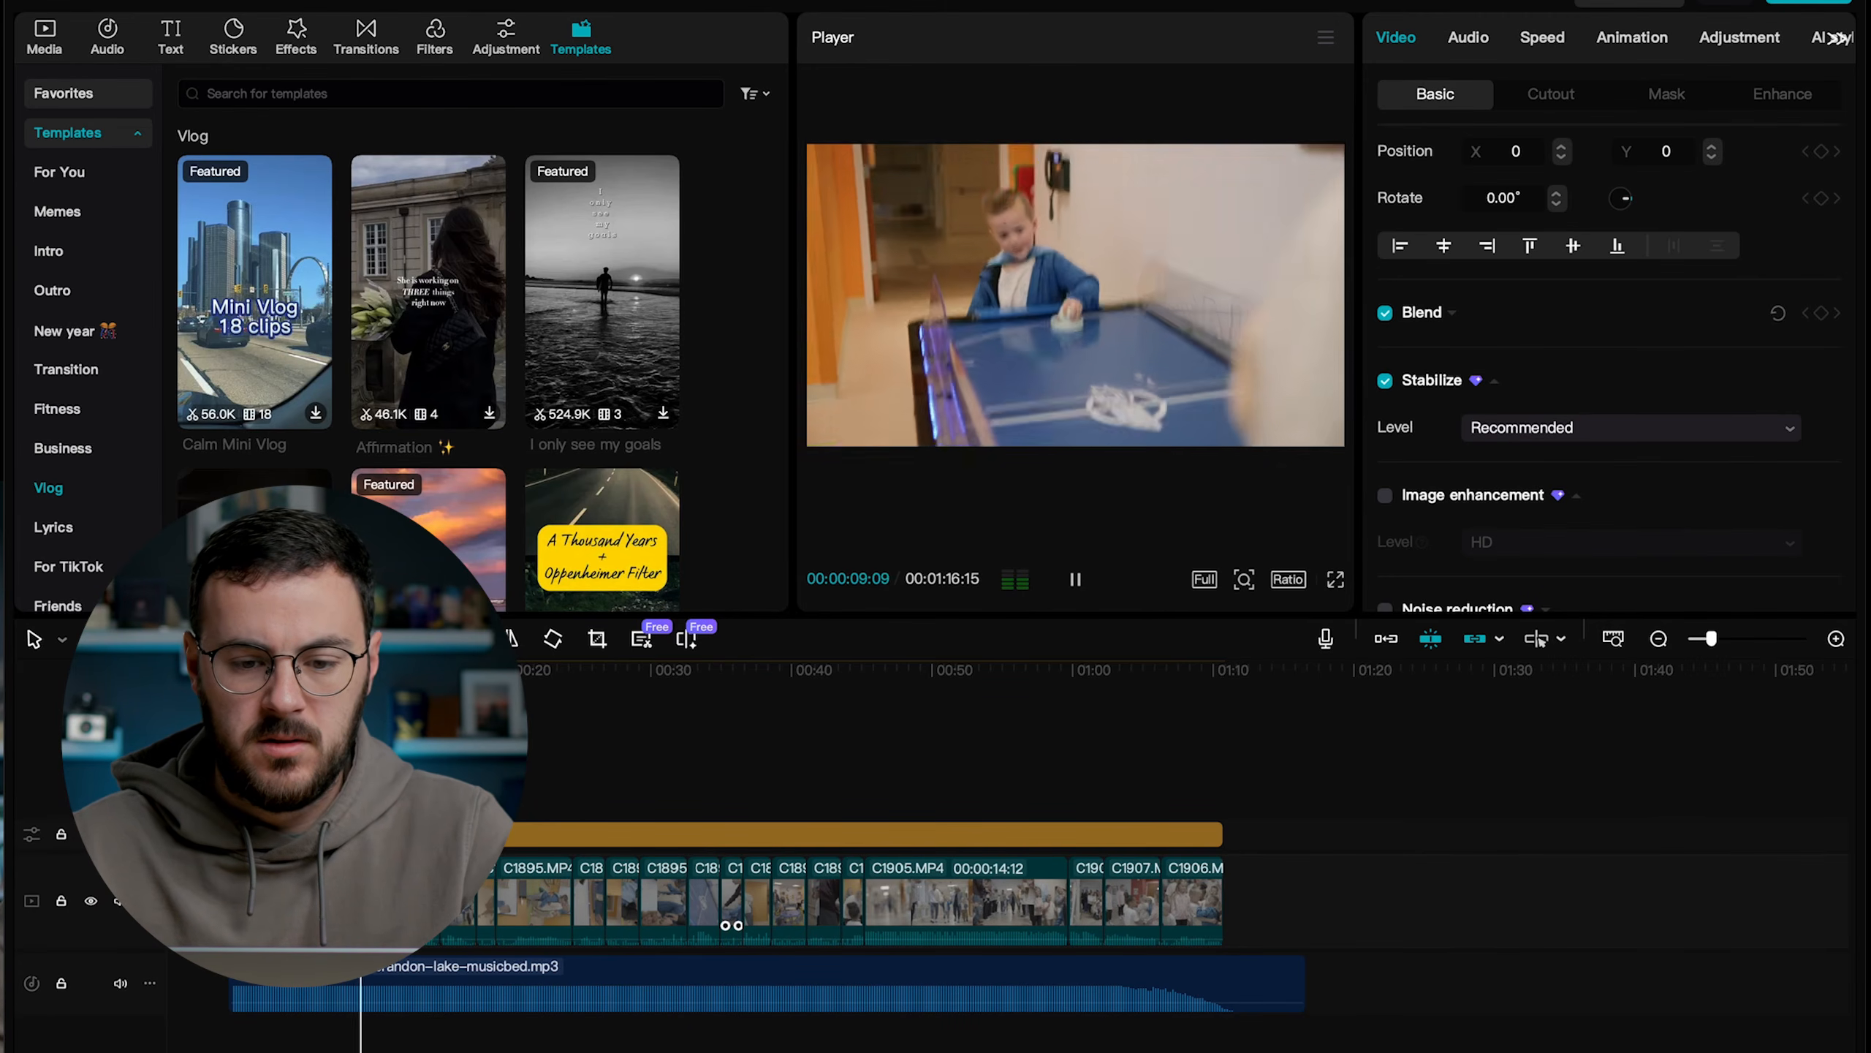
Stabilize the game table clip at about 8 seconds at the Recommended level and play it back.
scroll(1591, 500, "down", 10)
scroll(1592, 499, "down", 1)
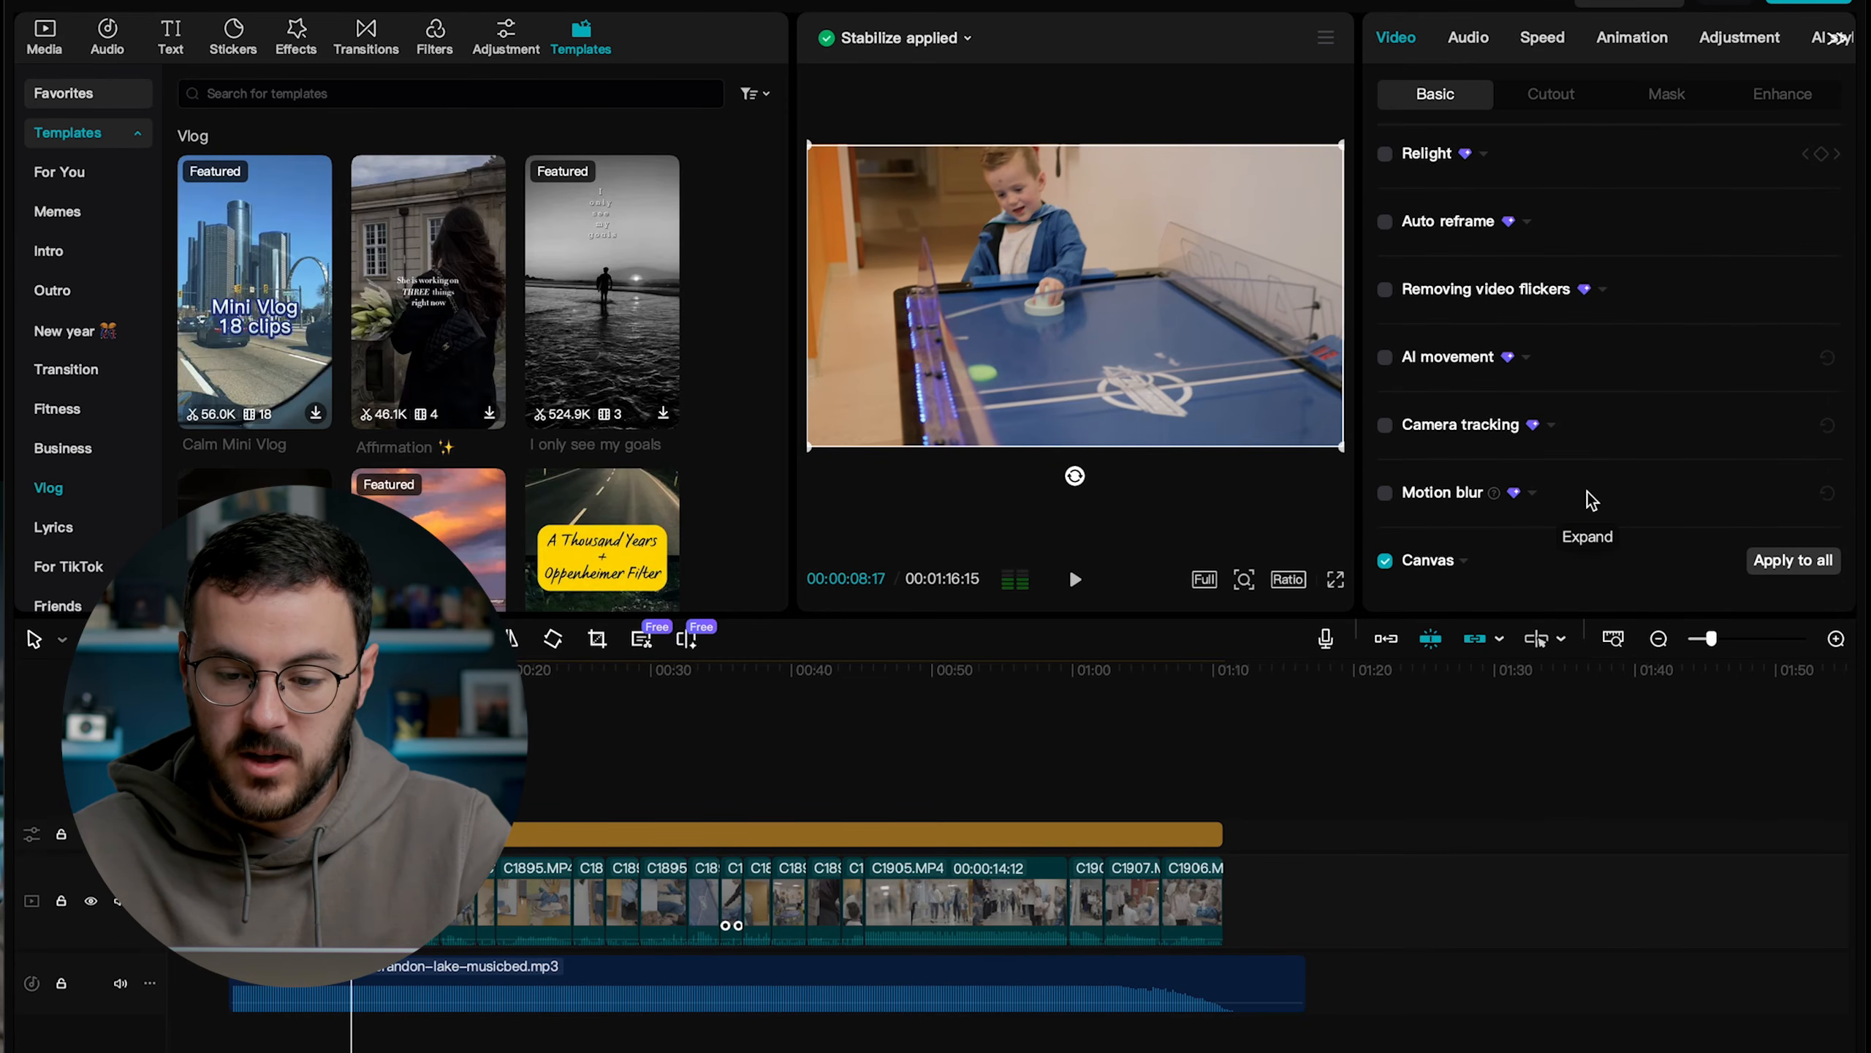
scroll(1591, 500, "up", 15)
scroll(1592, 500, "up", 6)
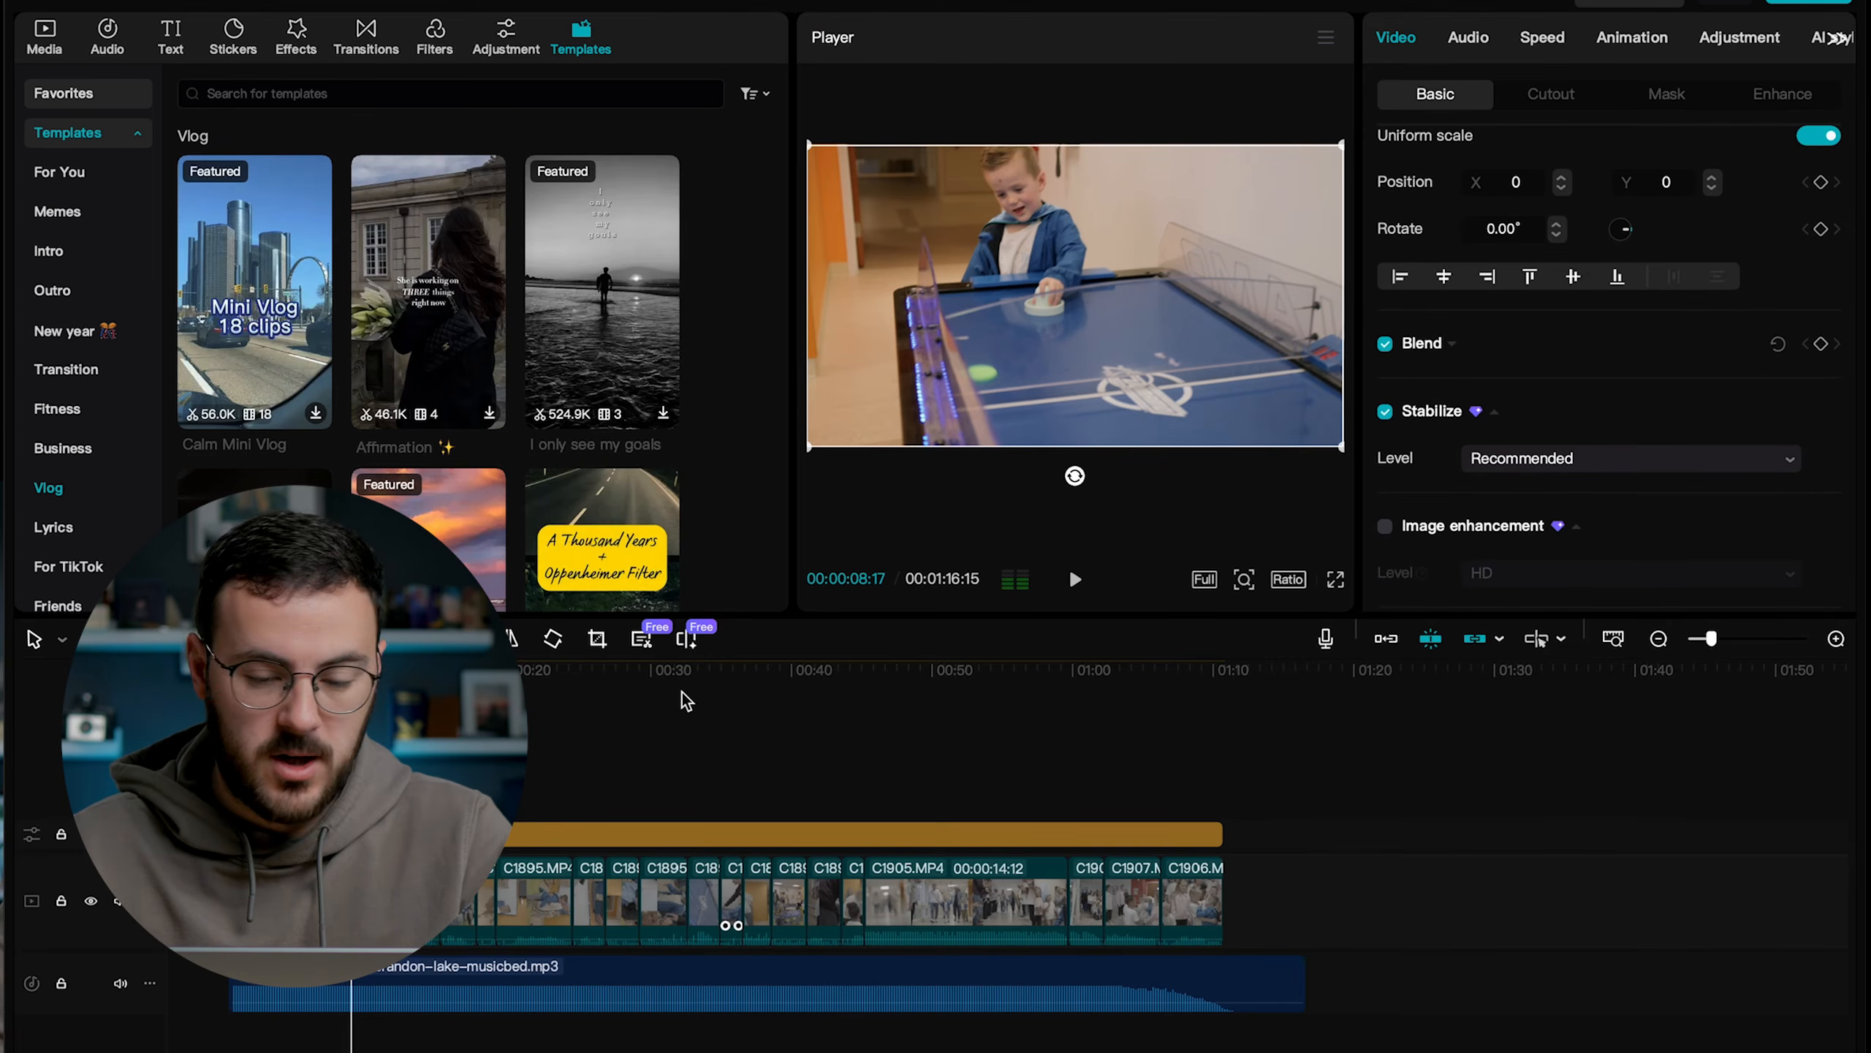
key("space")
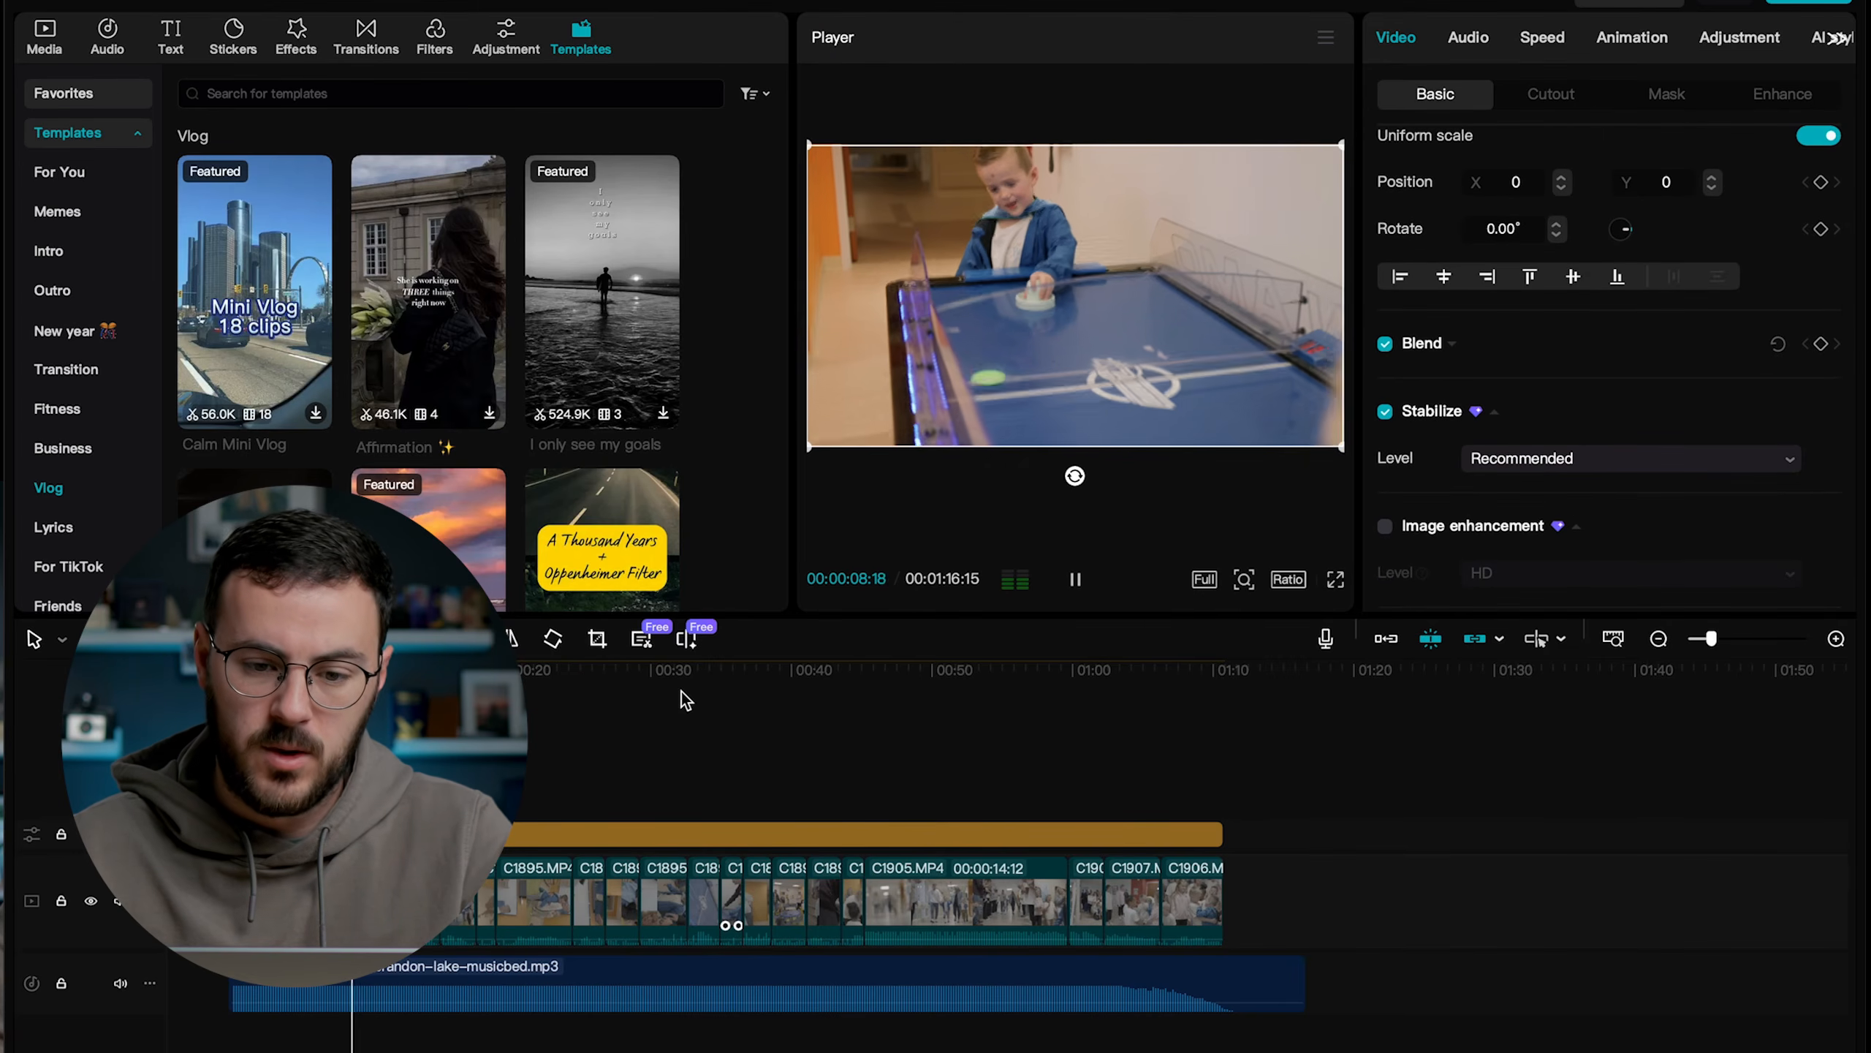